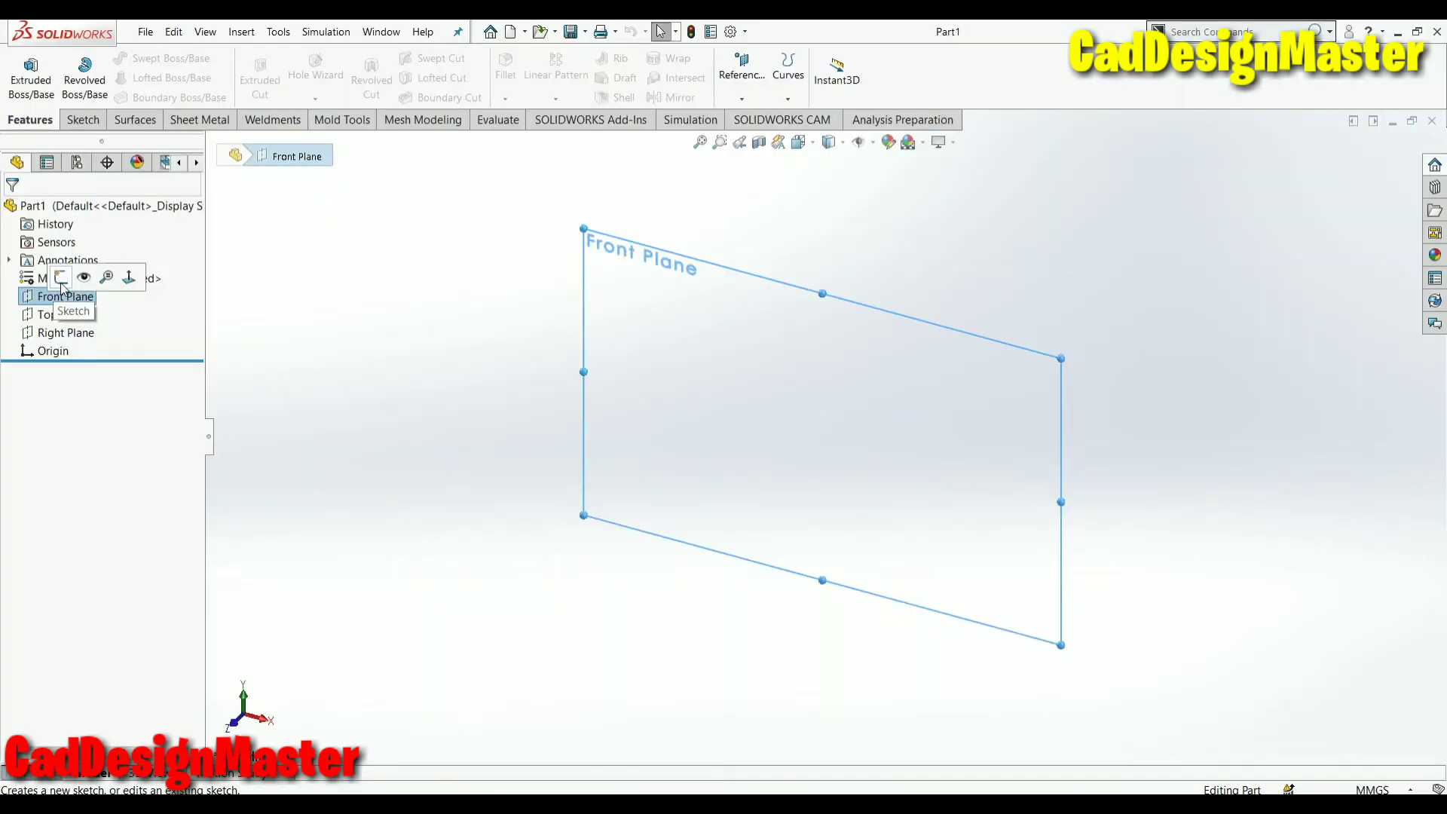
Start a Front Plane sketch and draw the bottom edge as a midpoint line centred on the origin
{"action": "left_click", "coordinate": [61, 277]}
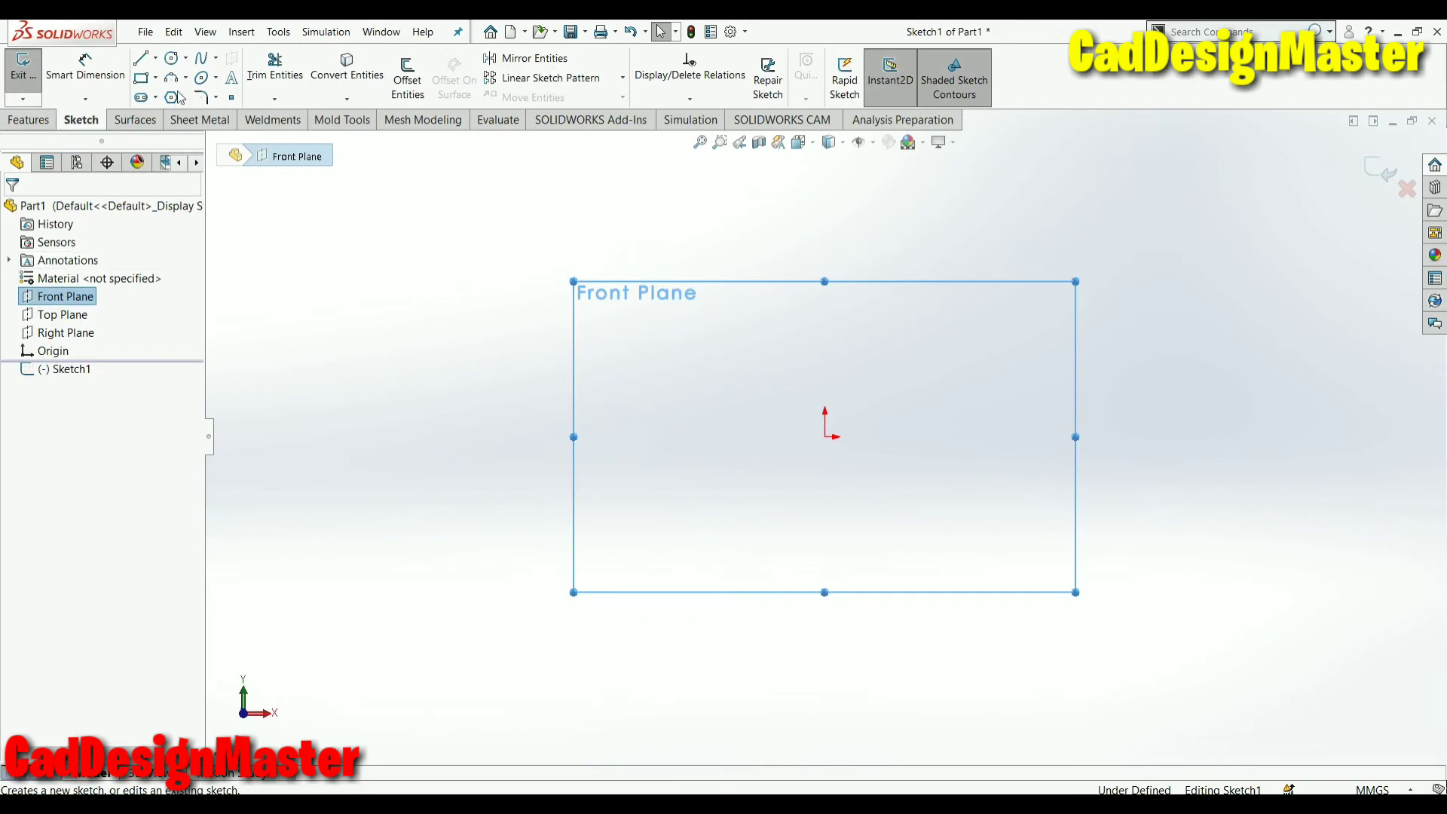
{"action": "left_click", "coordinate": [142, 61]}
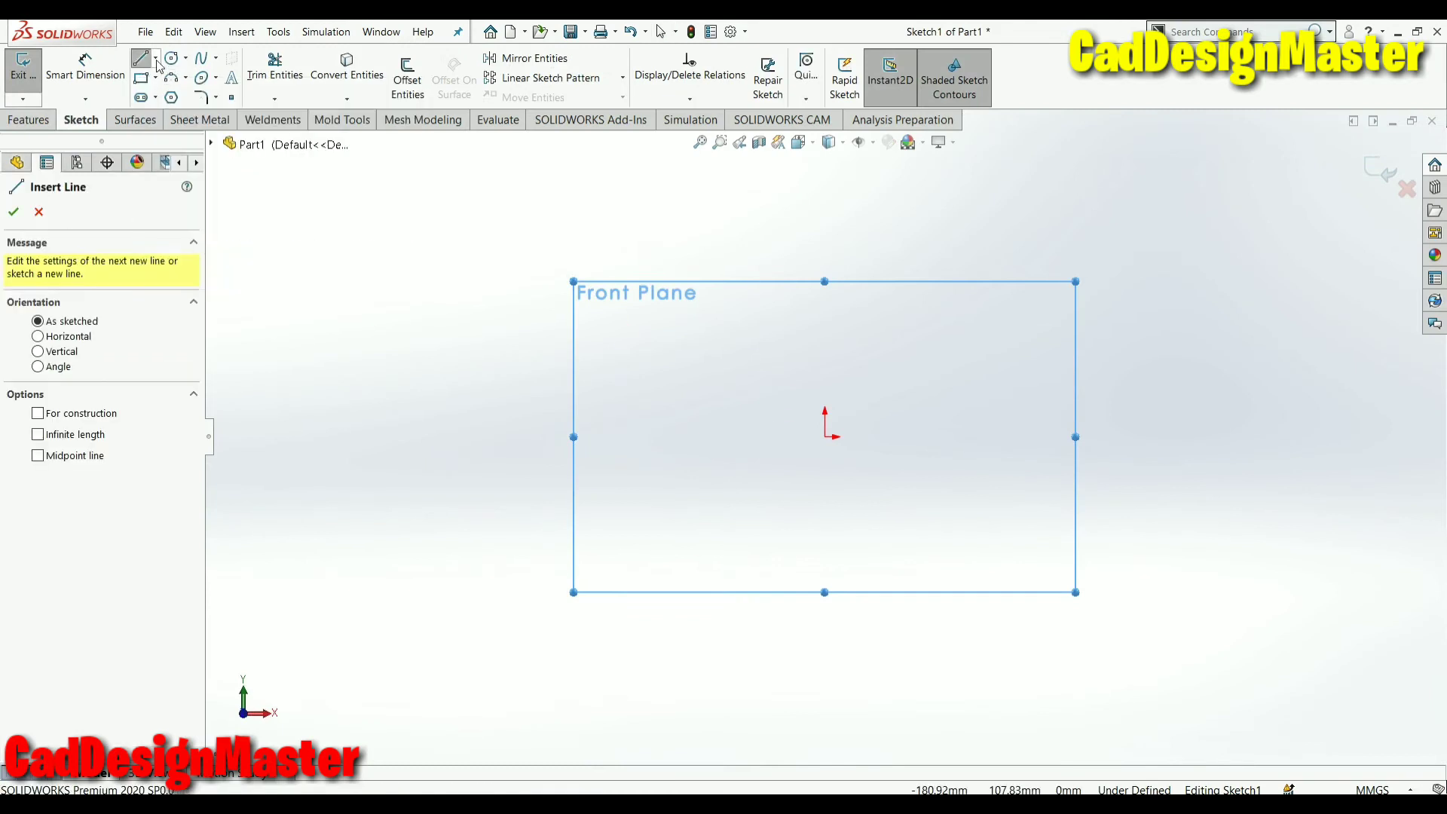
{"action": "left_click", "coordinate": [156, 59]}
{"action": "left_click", "coordinate": [187, 118]}
{"action": "left_click", "coordinate": [826, 437]}
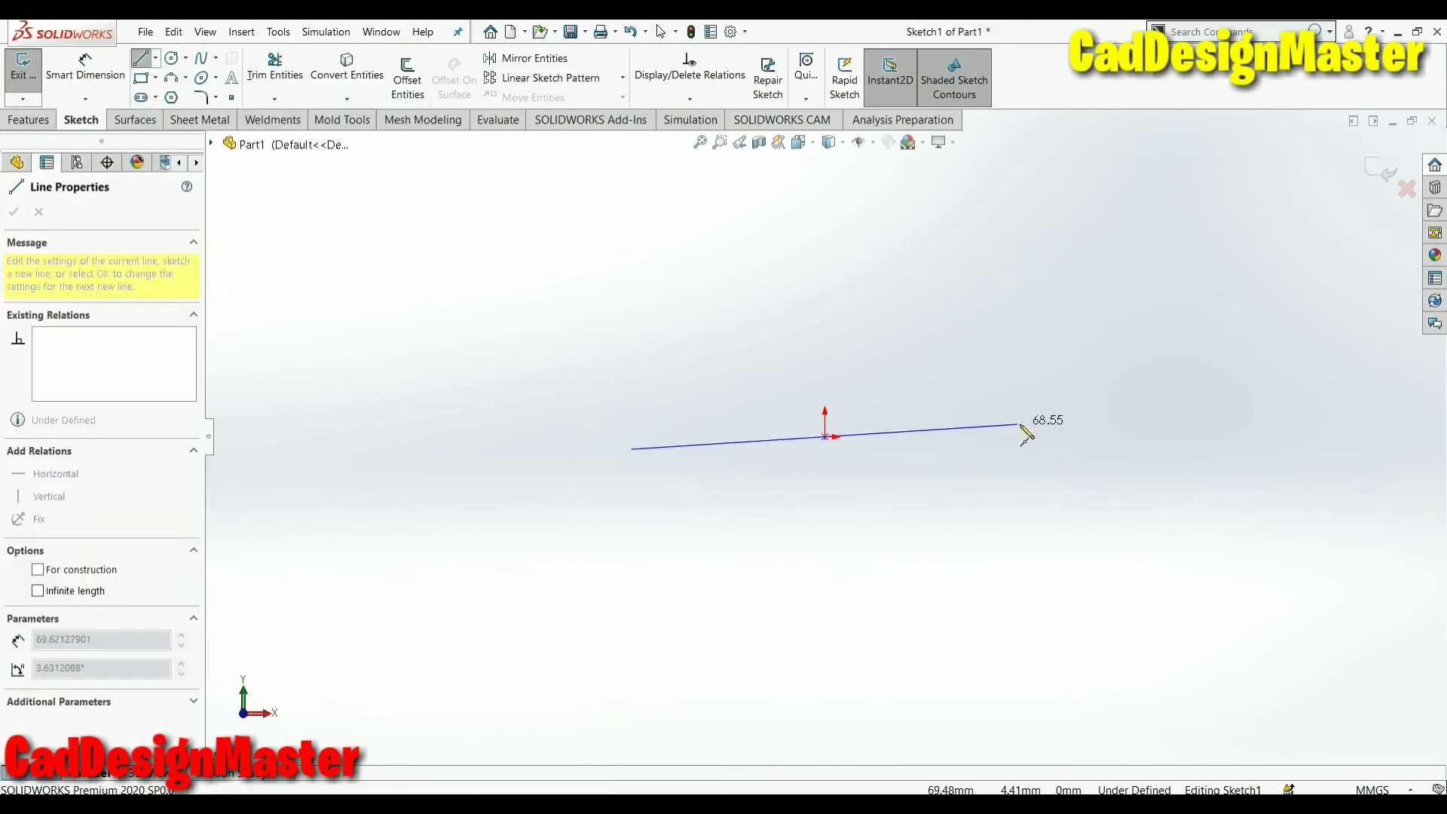
{"action": "left_click", "coordinate": [1060, 437]}
Draw both vertical sides and the two top edge segments, leaving a gap in the middle
{"action": "left_click", "coordinate": [156, 58]}
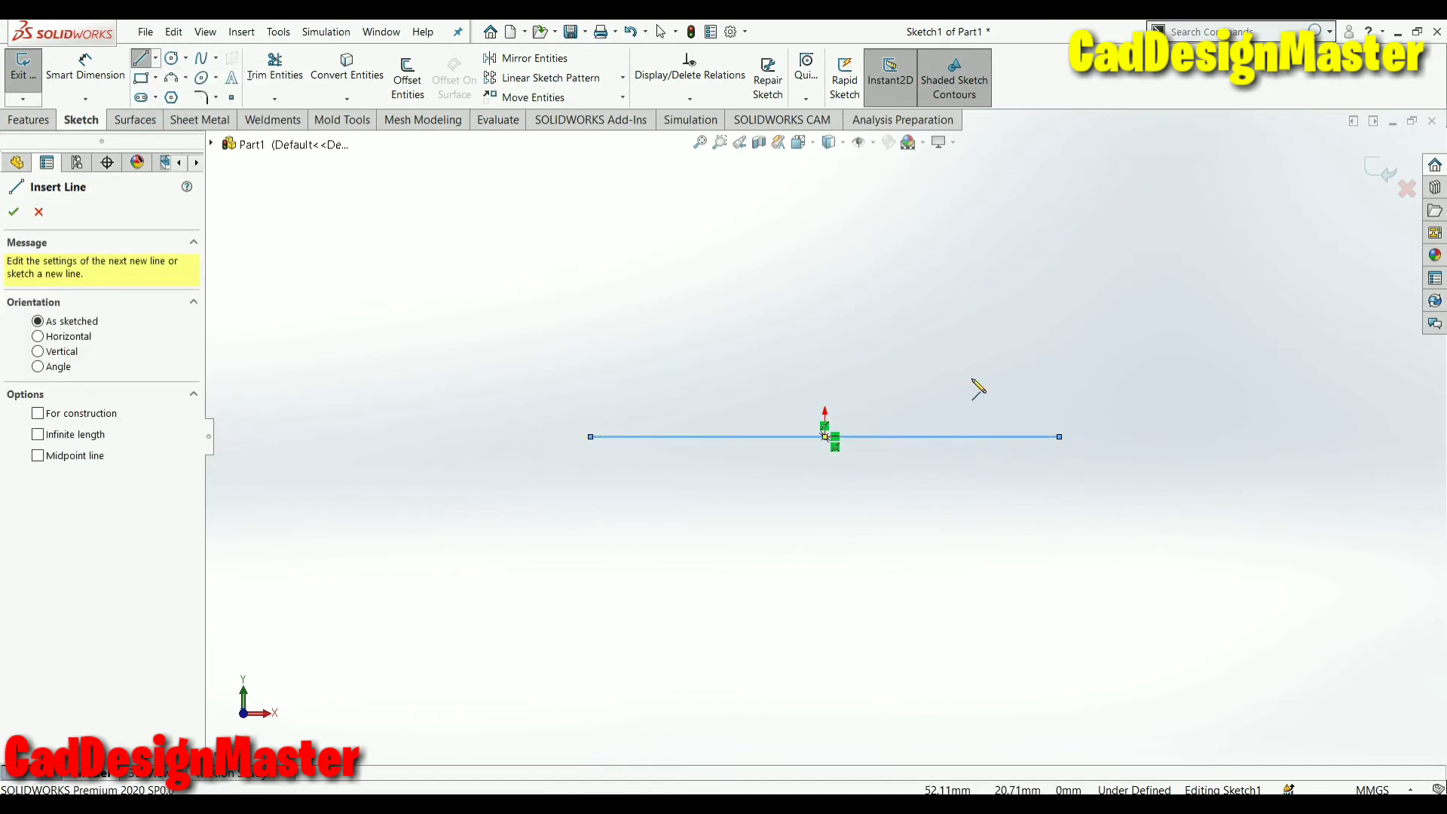
{"action": "left_click", "coordinate": [1060, 438]}
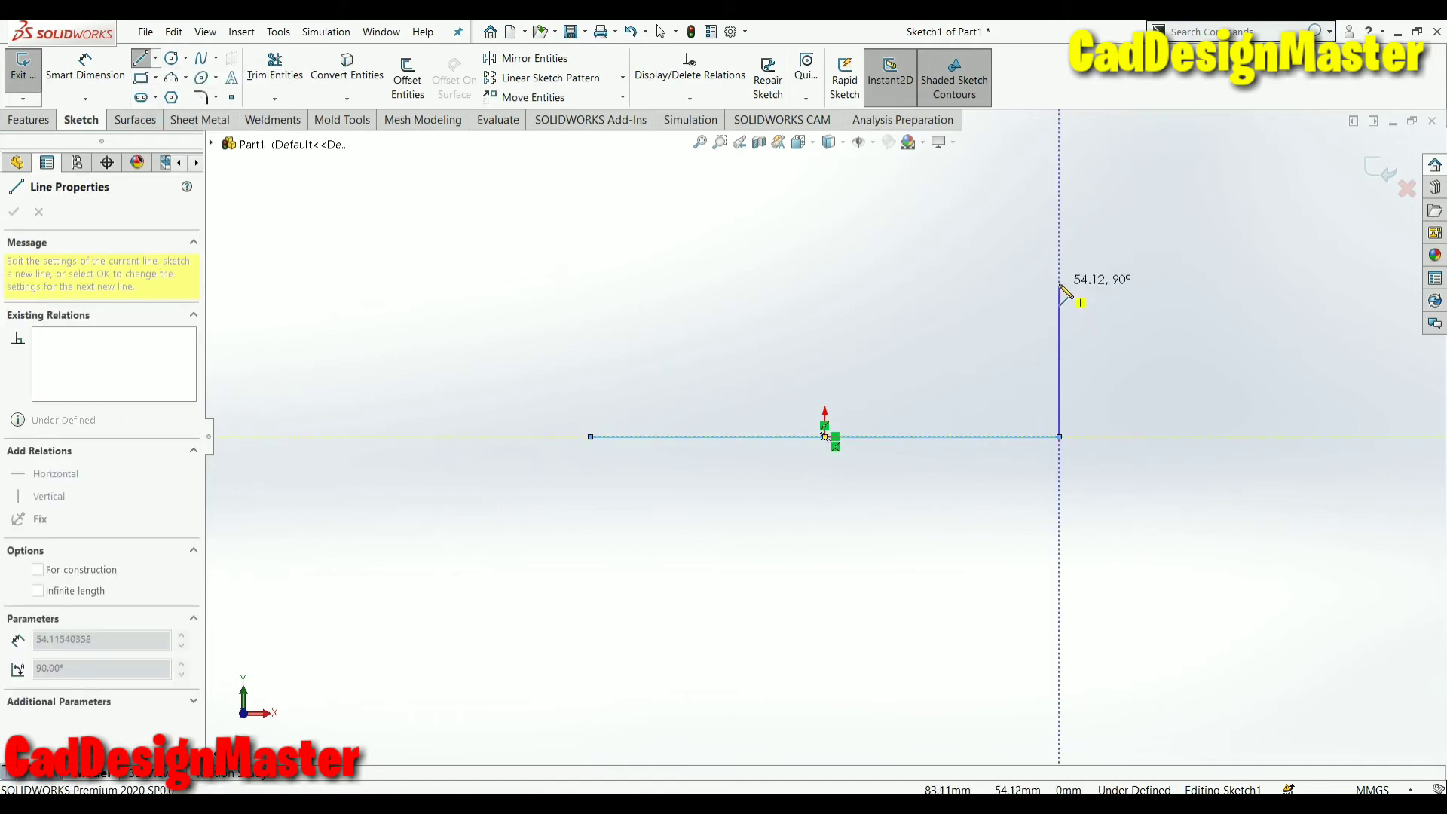
{"action": "left_click", "coordinate": [1060, 236]}
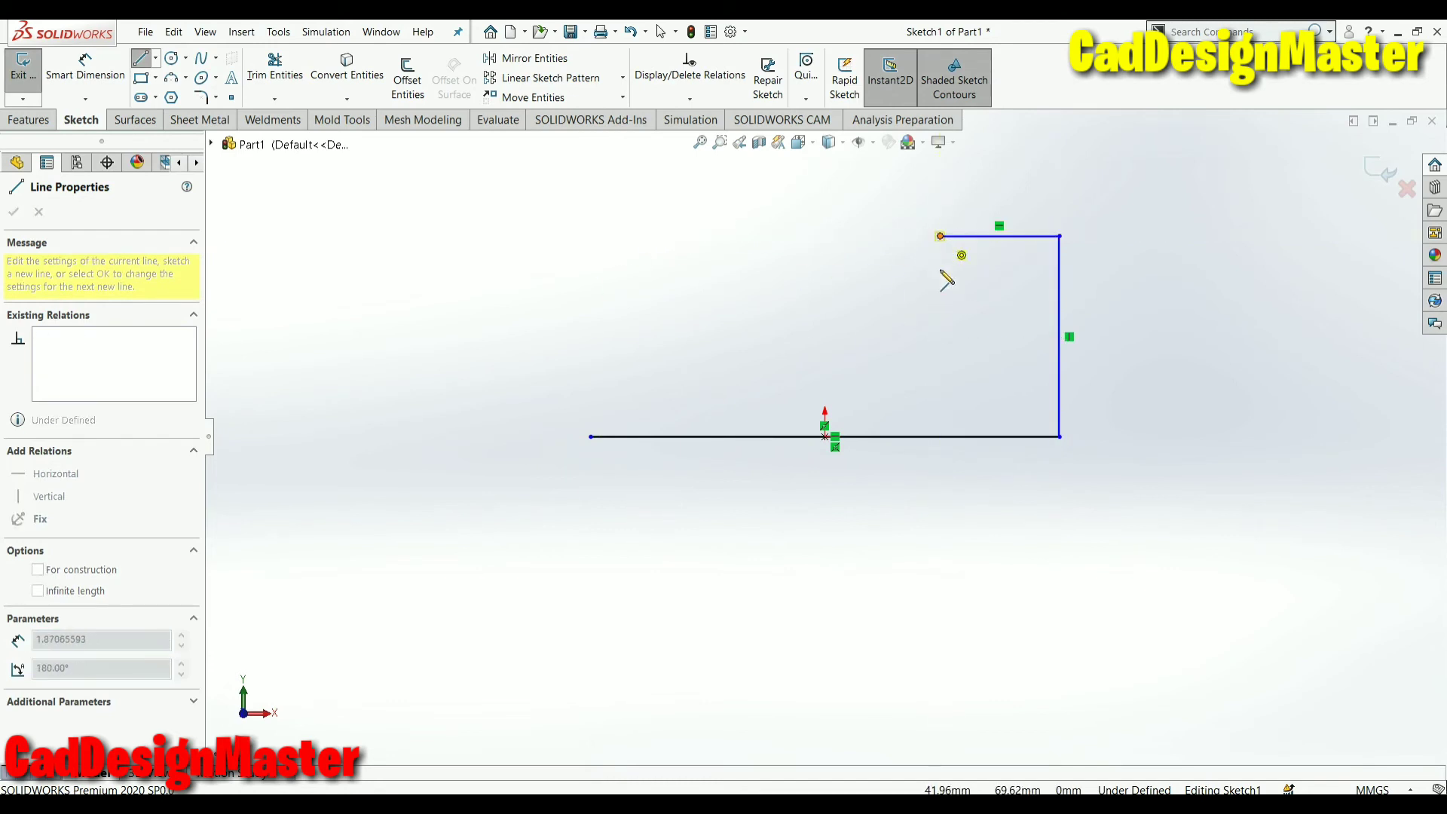
{"action": "left_click", "coordinate": [941, 236]}
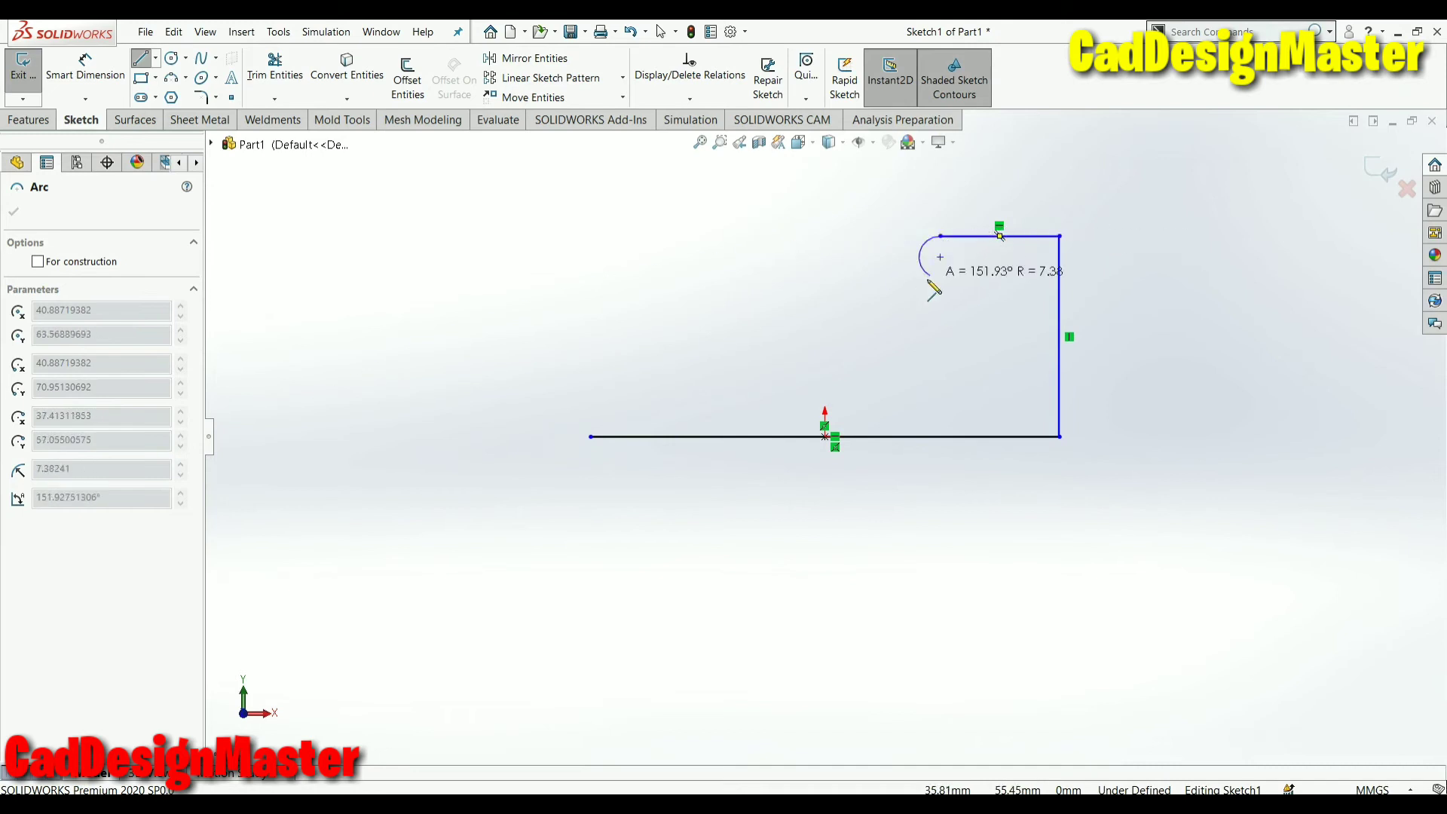
{"action": "key", "text": "Escape"}
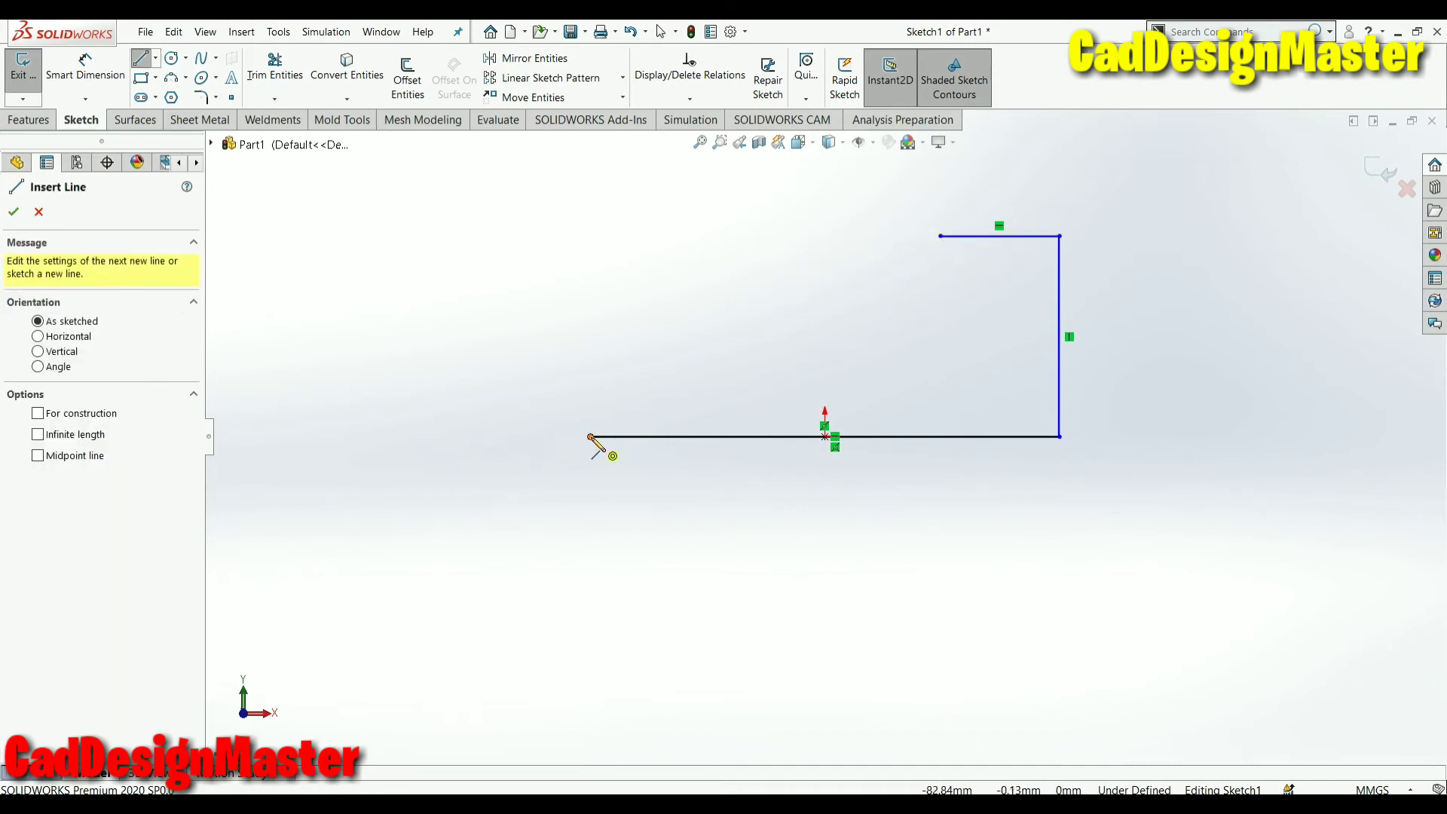
{"action": "left_click", "coordinate": [591, 436]}
{"action": "left_click", "coordinate": [590, 236]}
{"action": "left_click", "coordinate": [766, 236]}
{"action": "key", "text": "Escape"}
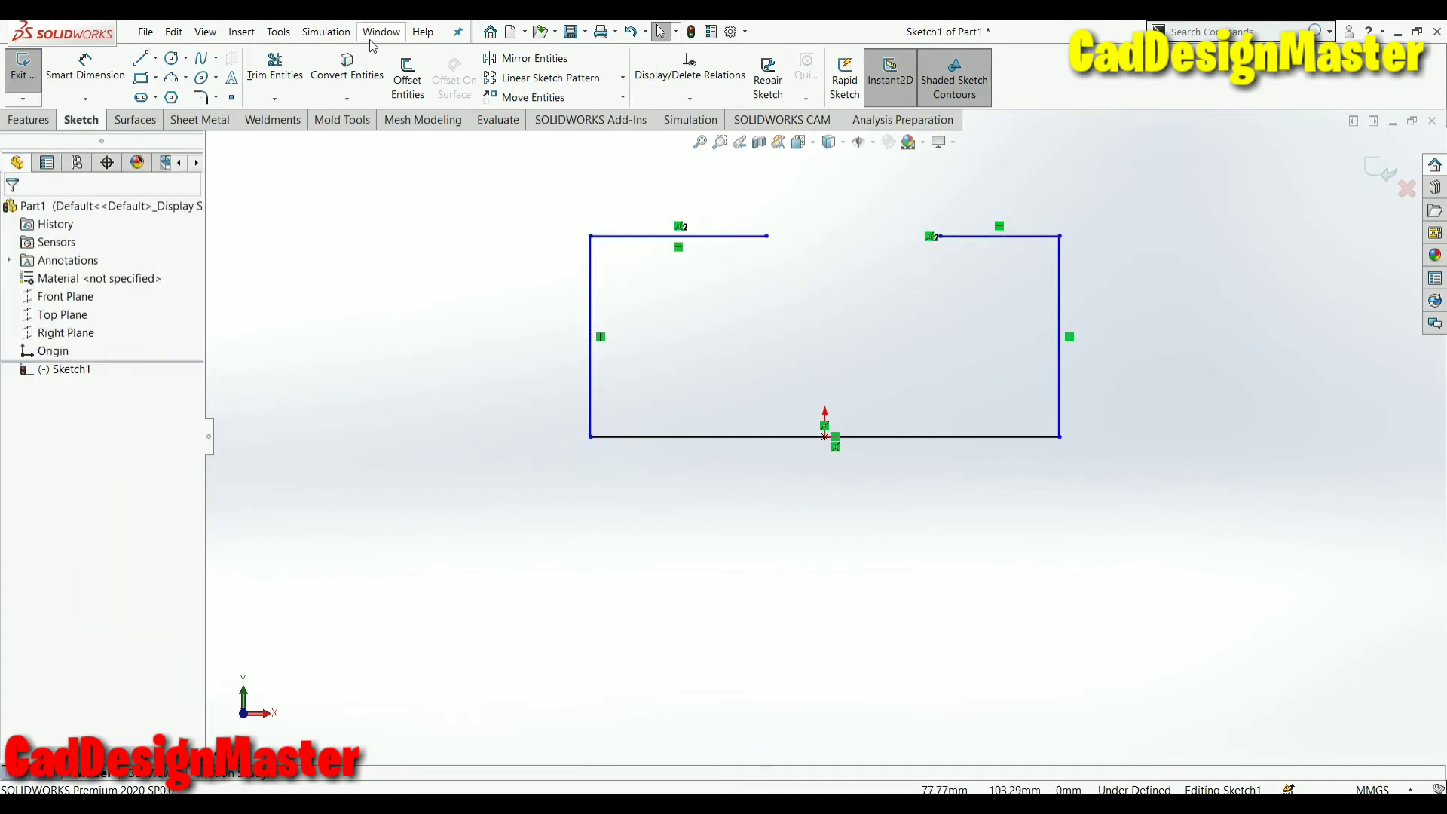
Close the top gap with a three-point arc dipping down to form the notch
{"action": "left_click", "coordinate": [178, 86]}
{"action": "left_click", "coordinate": [766, 236]}
{"action": "left_click", "coordinate": [940, 236]}
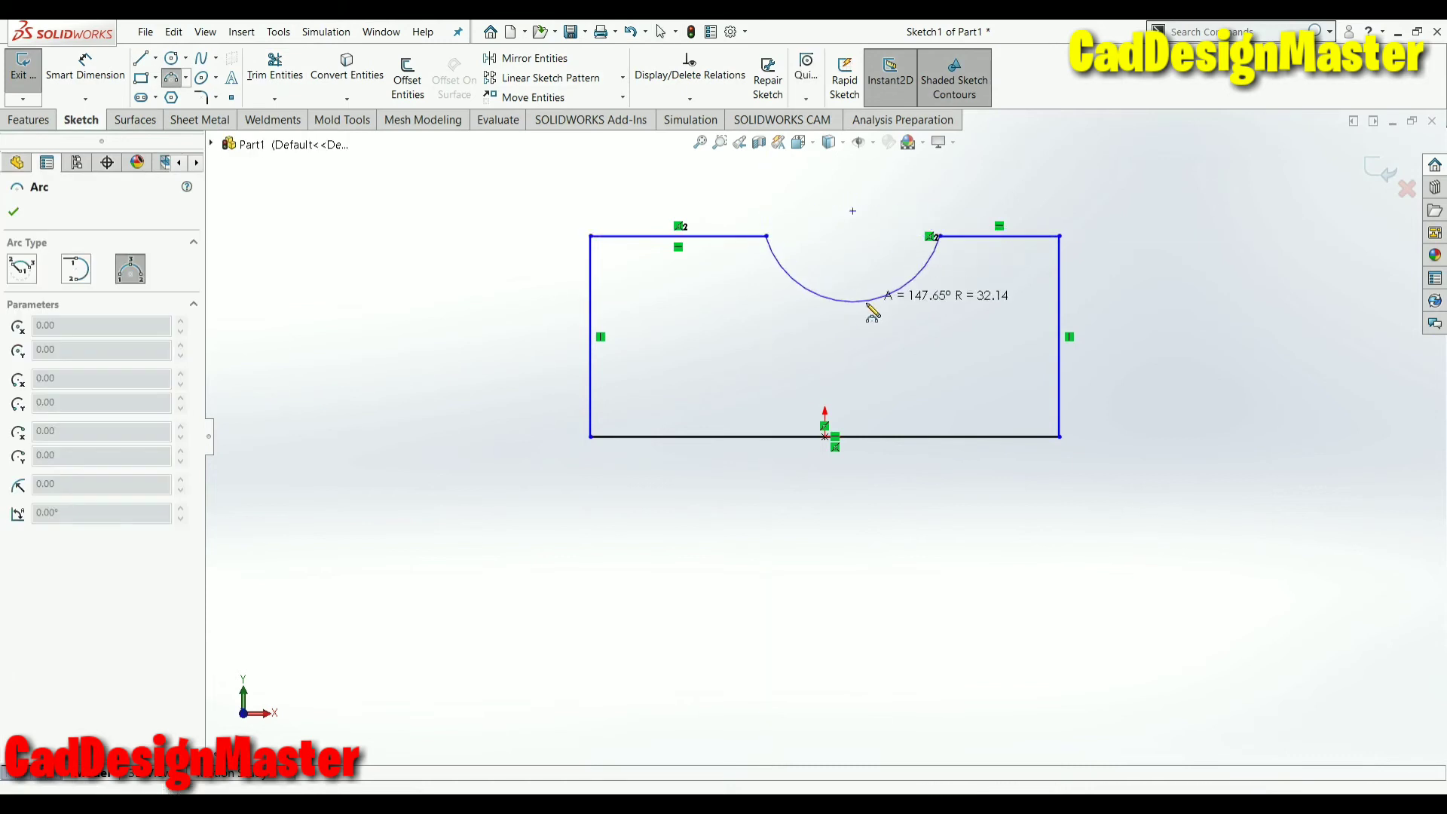
{"action": "left_click", "coordinate": [862, 329]}
{"action": "right_click", "coordinate": [850, 262]}
{"action": "left_click", "coordinate": [899, 333]}
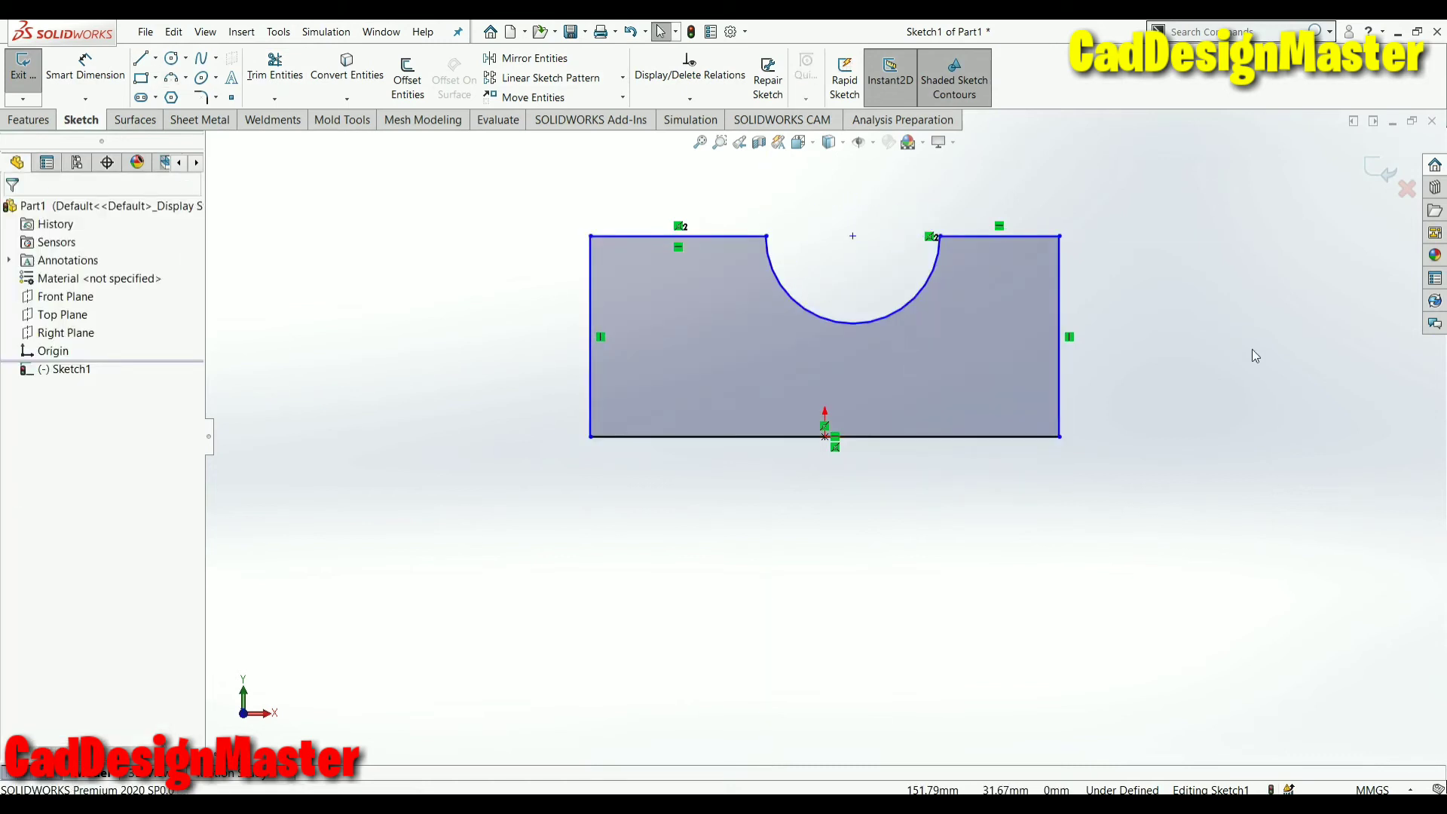
Add a Vertical relation between the arc centre and the origin
{"action": "left_click", "coordinate": [853, 236]}
{"action": "left_click", "coordinate": [825, 436], "text": "ctrl"}
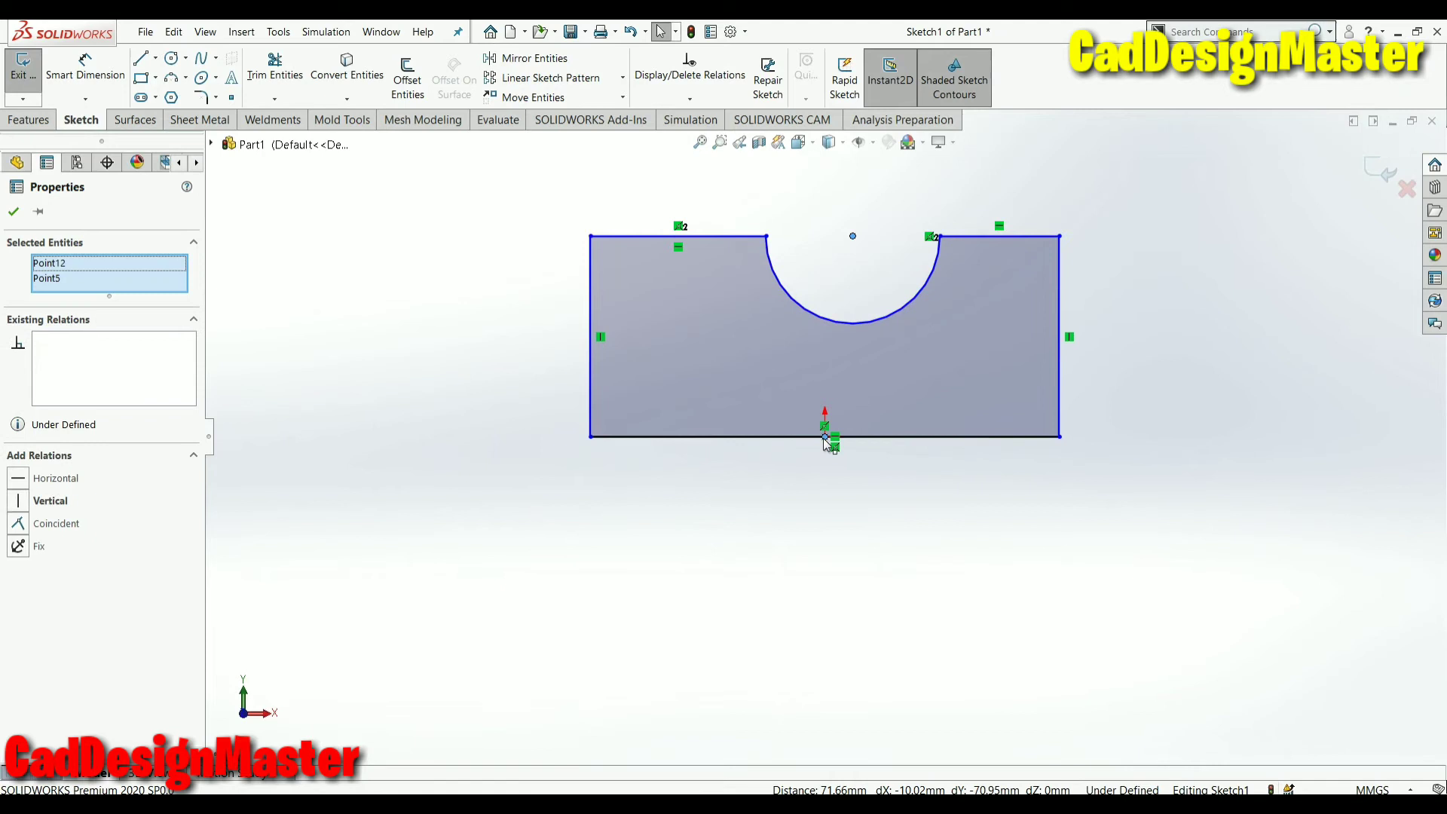
{"action": "left_click", "coordinate": [24, 508]}
{"action": "left_click", "coordinate": [15, 213]}
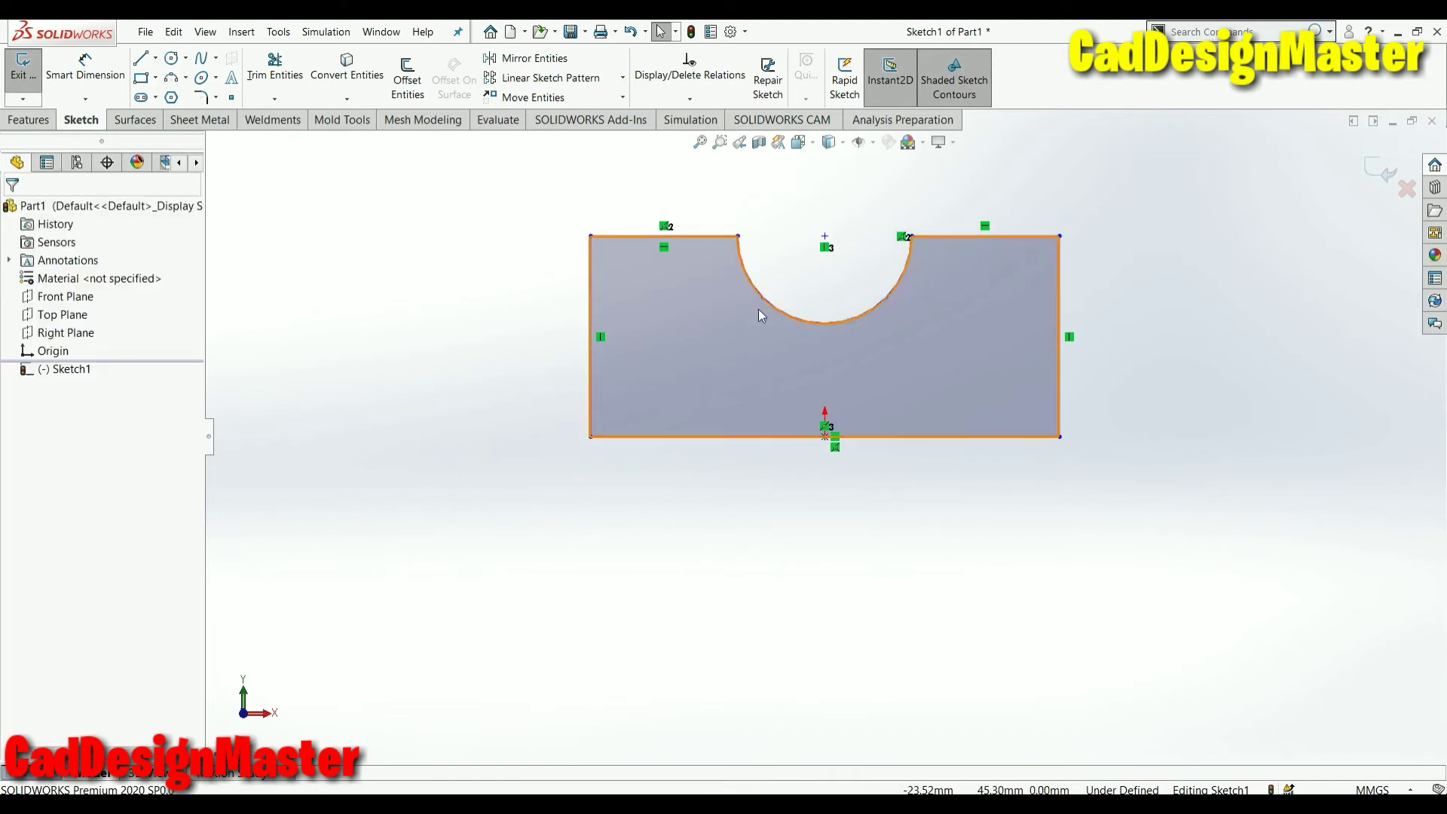
Make the two top edge segments equal in length
{"action": "left_click", "coordinate": [700, 238]}
{"action": "left_click", "coordinate": [943, 237], "text": "ctrl"}
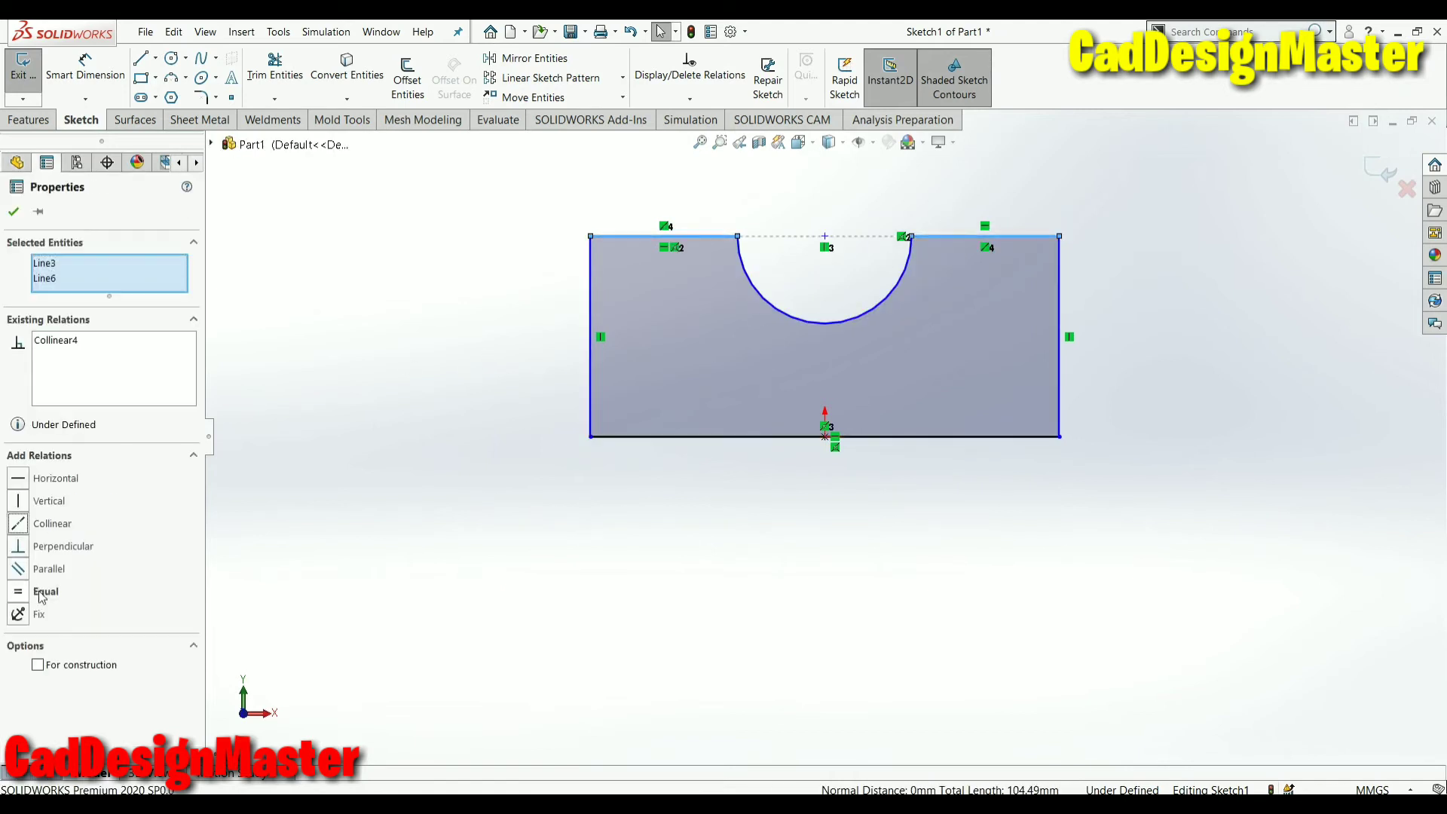
{"action": "left_click", "coordinate": [13, 212]}
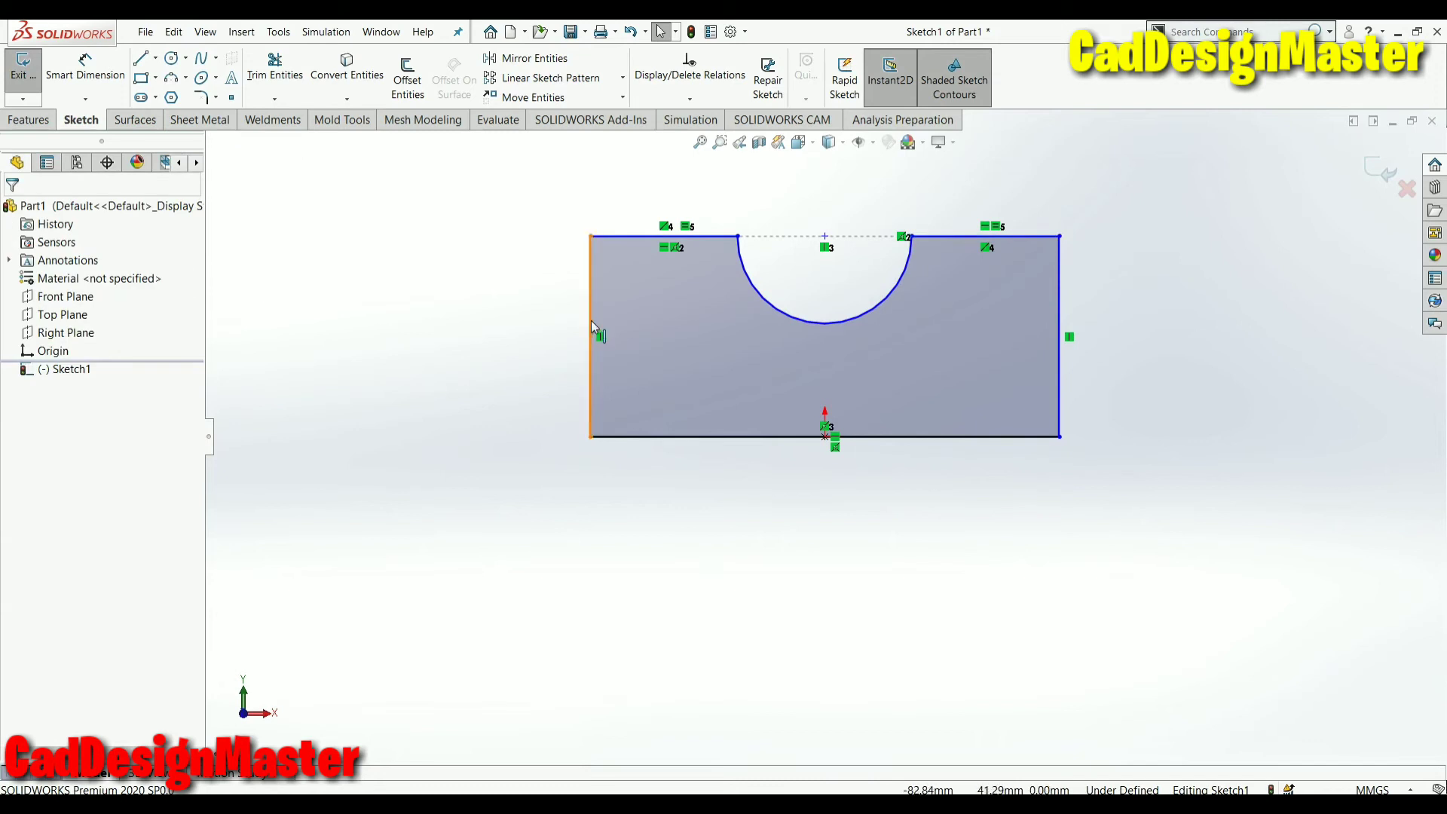
{"action": "left_click", "coordinate": [593, 327]}
{"action": "left_click", "coordinate": [1189, 387]}
Draw a vertical centreline from the origin up to the notch centre
{"action": "left_click", "coordinate": [155, 58]}
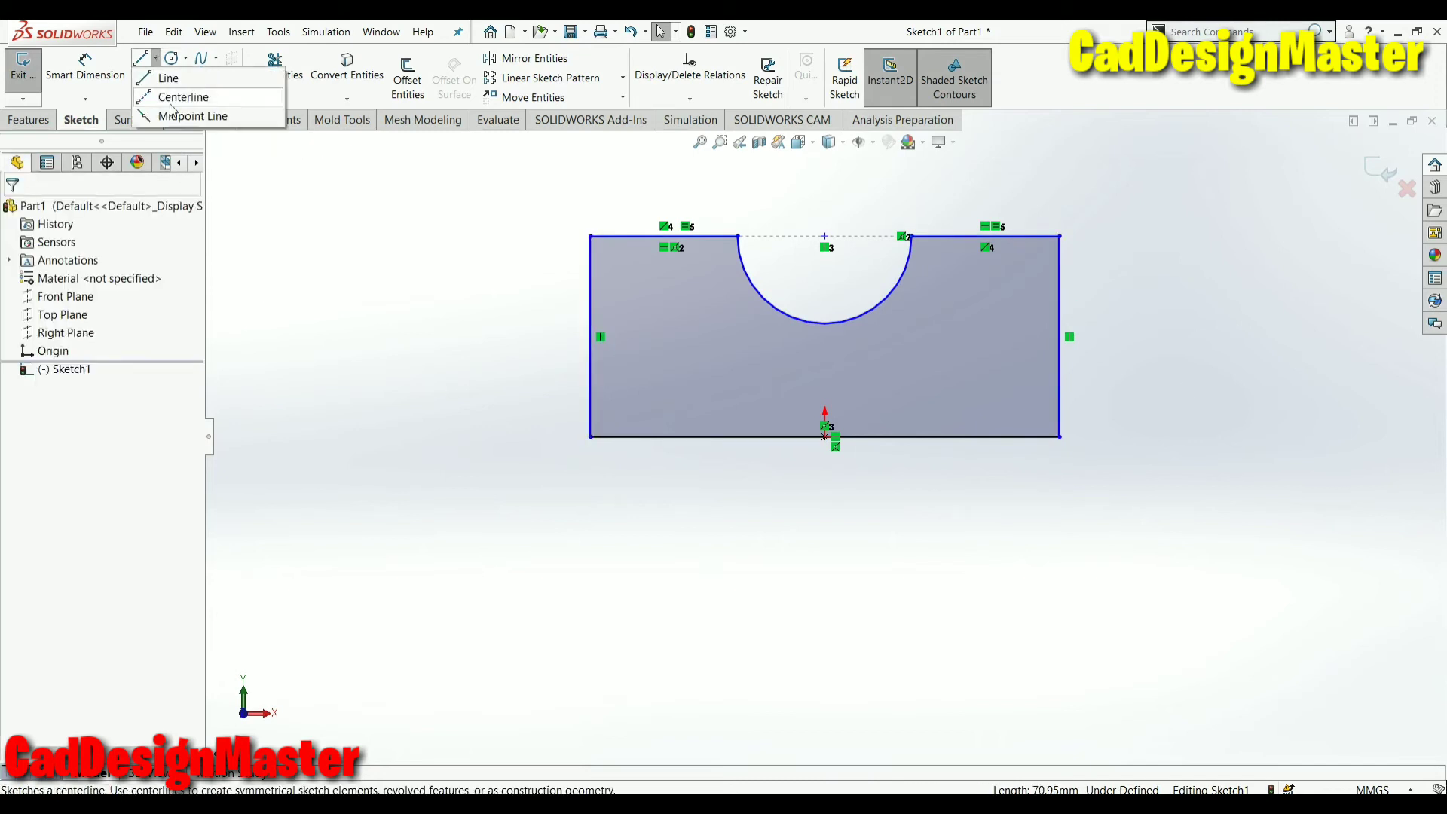
{"action": "left_click", "coordinate": [177, 90]}
{"action": "left_click", "coordinate": [825, 436]}
{"action": "left_click", "coordinate": [825, 236]}
{"action": "right_click", "coordinate": [830, 238]}
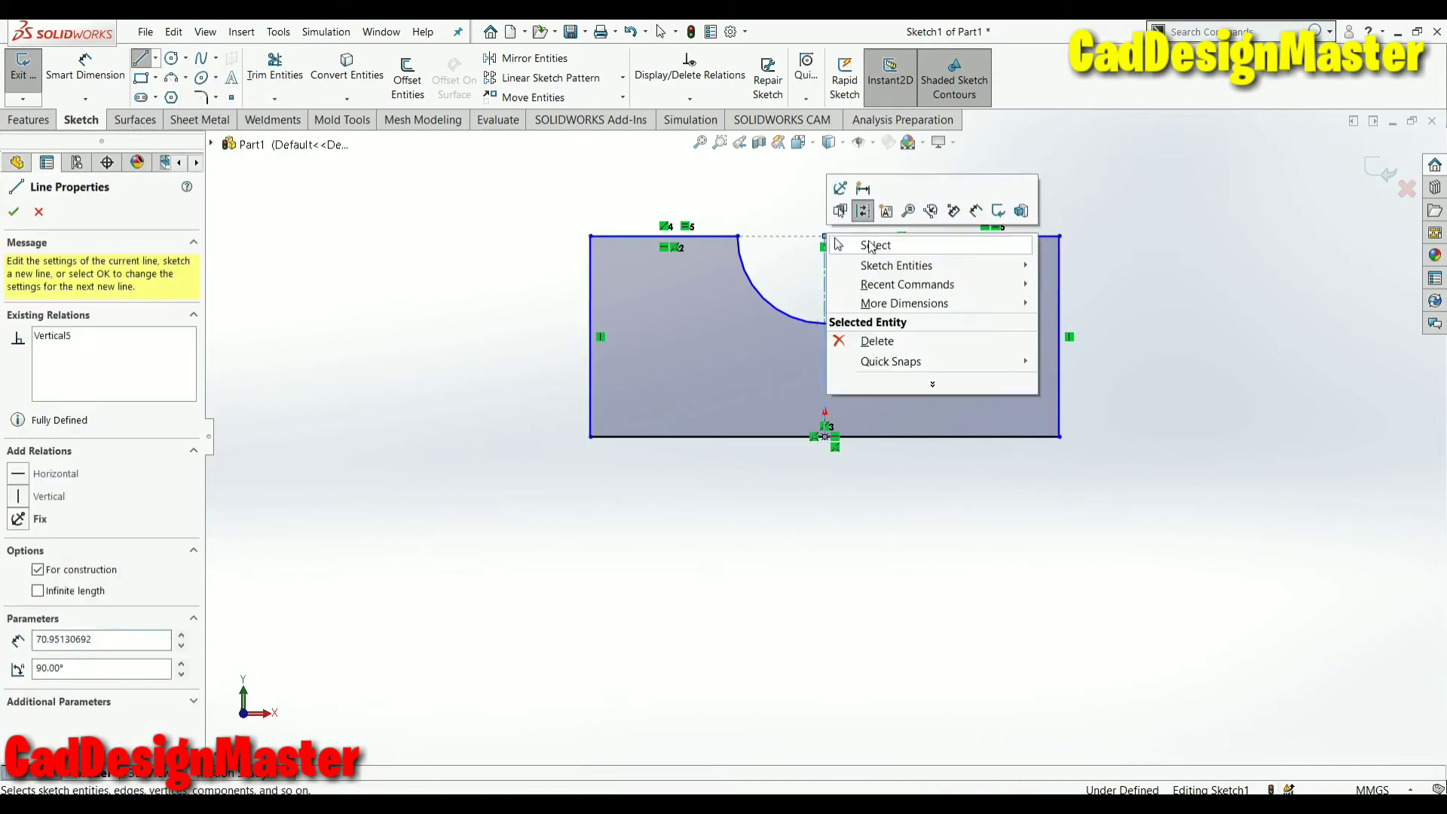
{"action": "left_click", "coordinate": [867, 242]}
Make the left and right sides symmetric about the centreline
{"action": "left_click", "coordinate": [592, 298]}
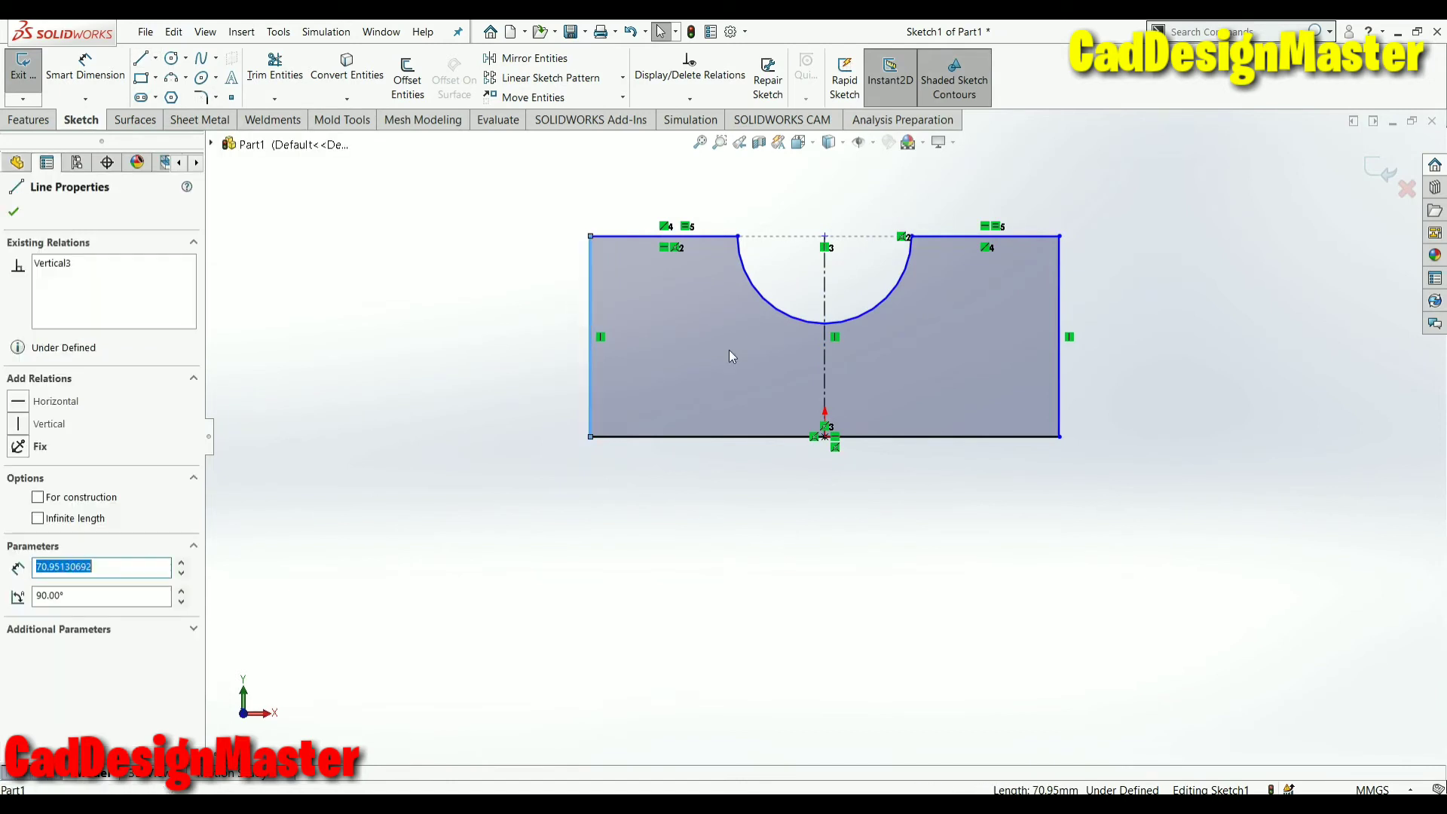
{"action": "left_click", "coordinate": [829, 368], "text": "ctrl"}
{"action": "left_click", "coordinate": [1059, 274], "text": "ctrl"}
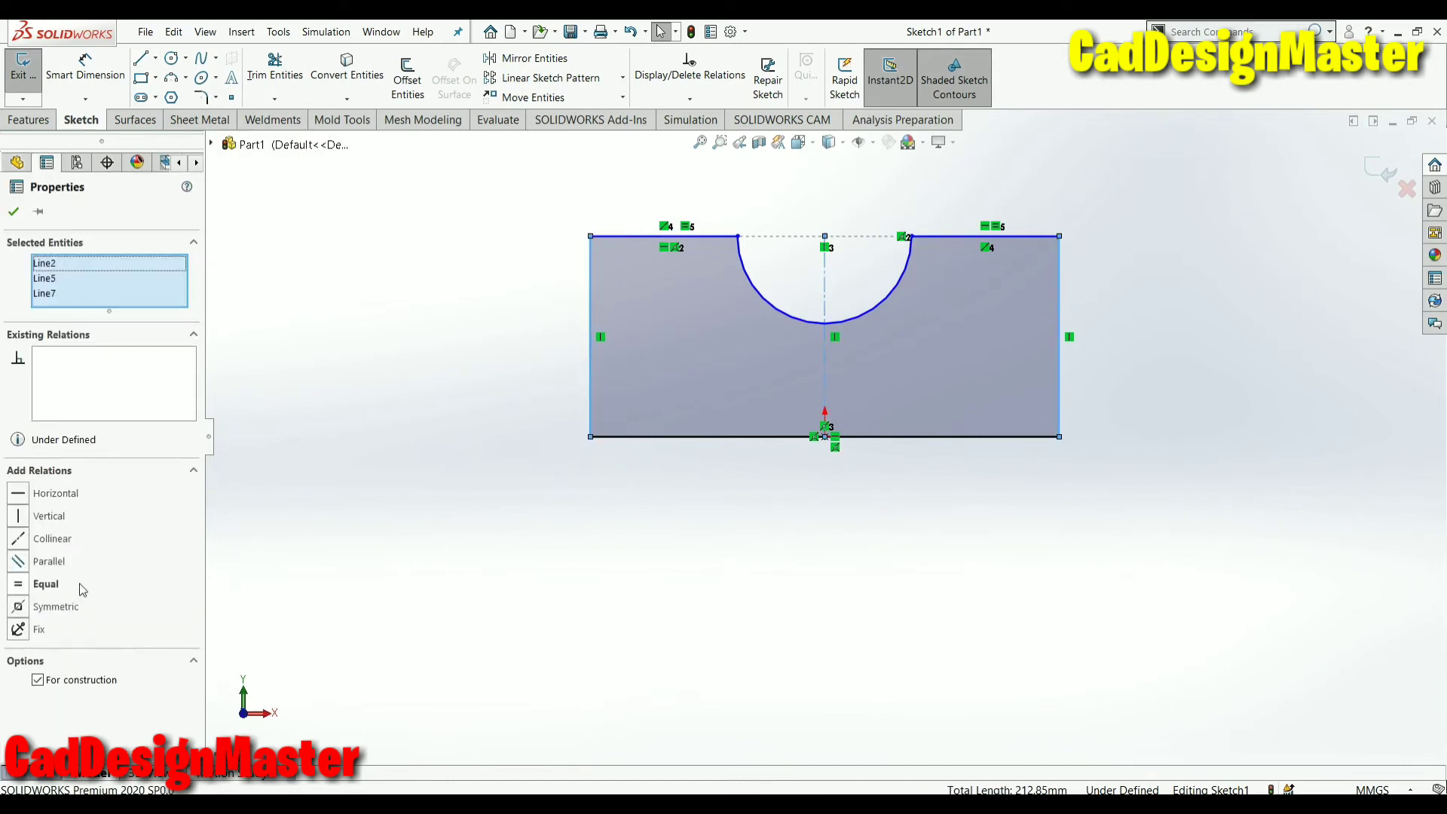
{"action": "left_click", "coordinate": [53, 607]}
{"action": "left_click", "coordinate": [448, 318]}
Dimension the bottom edge to 150 mm and the left side to 60 mm
{"action": "key", "text": "d"}
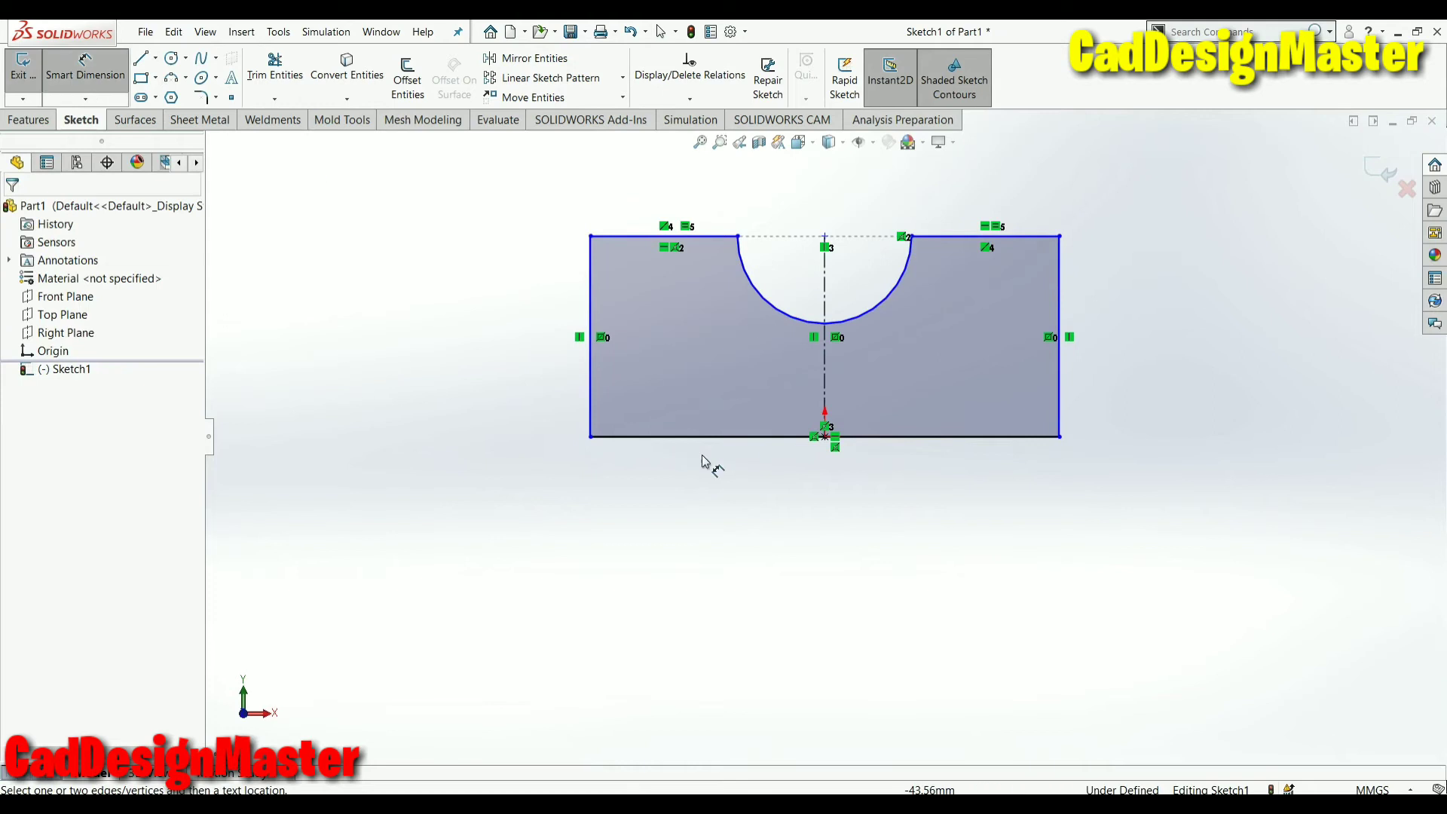
{"action": "left_click", "coordinate": [724, 438]}
{"action": "left_click", "coordinate": [740, 494]}
{"action": "type", "text": "150"}
{"action": "key", "text": "Return"}
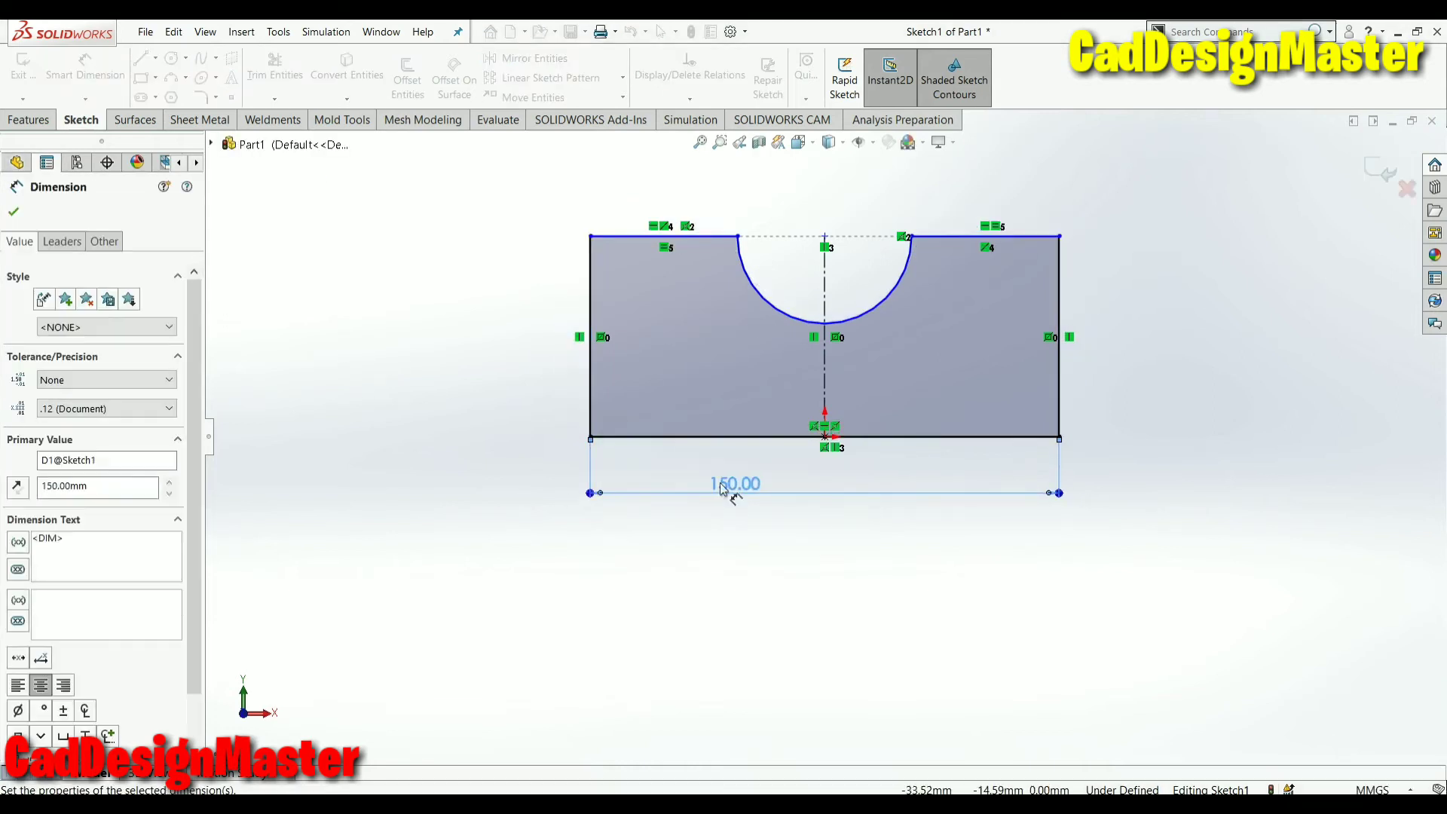
{"action": "left_click", "coordinate": [590, 335]}
{"action": "left_click", "coordinate": [444, 351]}
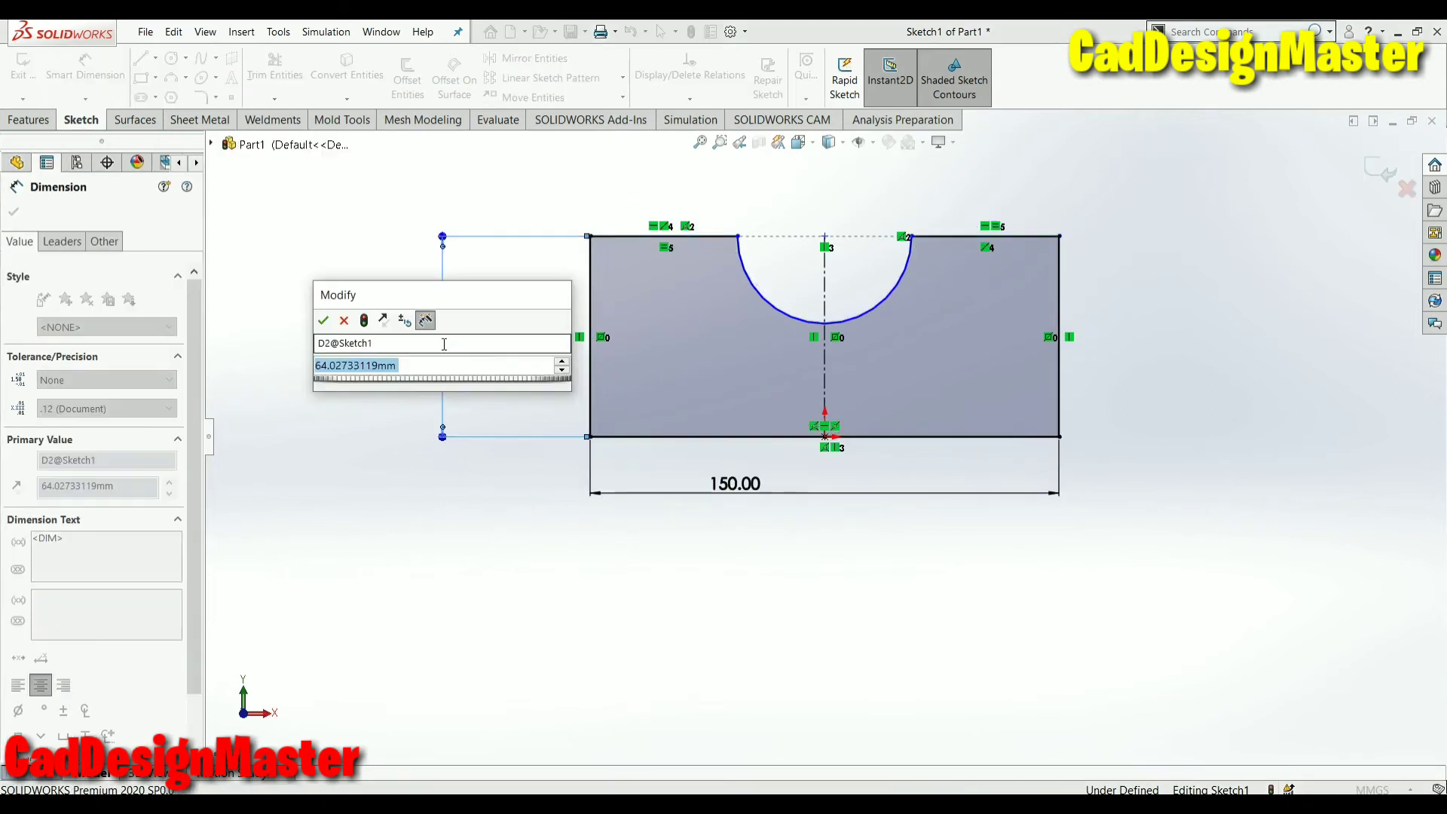
{"action": "type", "text": "60"}
{"action": "key", "text": "Return"}
Give the notch arc a 40 mm radius
{"action": "scroll", "coordinate": [809, 278], "scroll_direction": "down", "scroll_amount": 3}
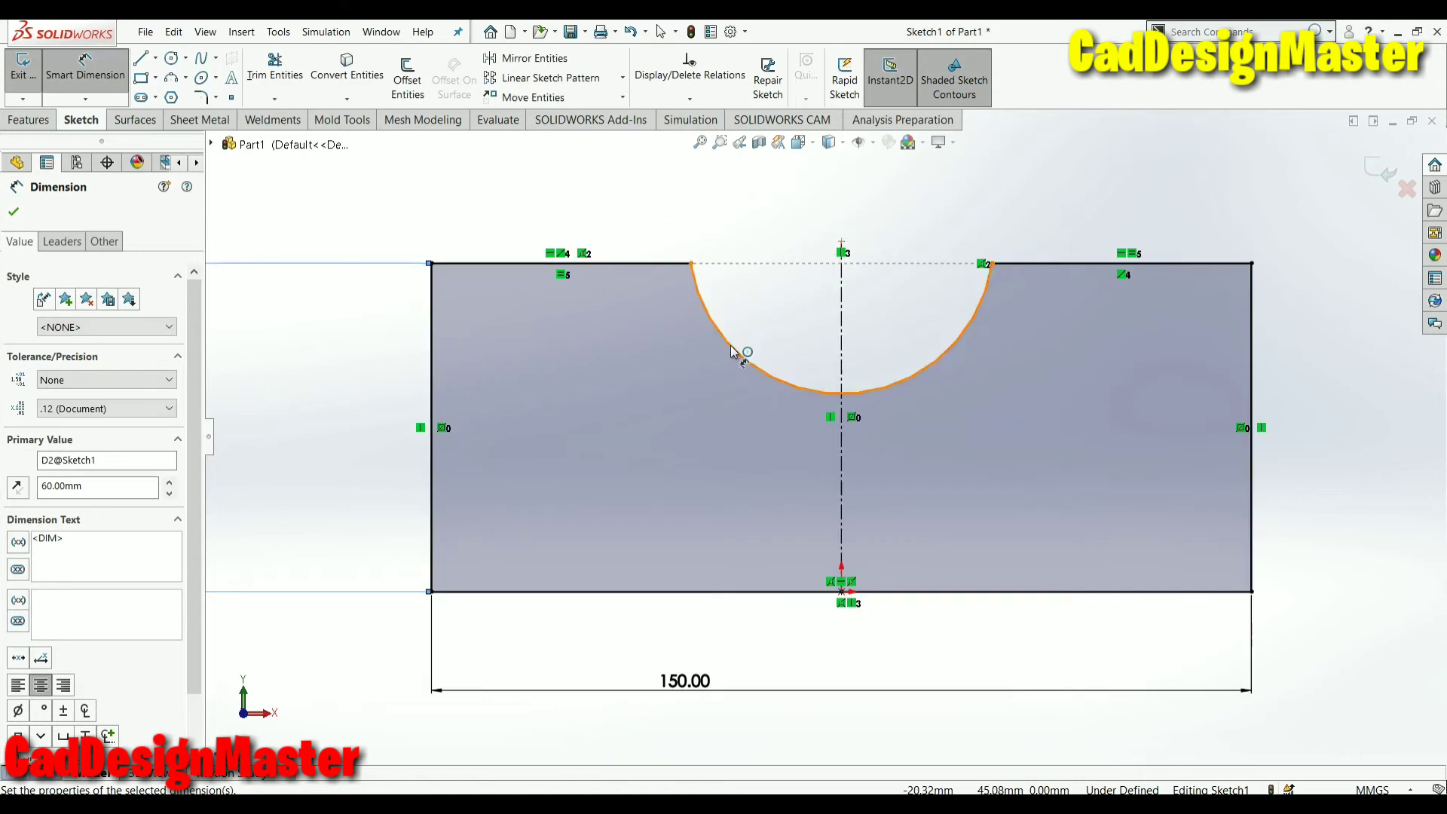
{"action": "left_click", "coordinate": [731, 351]}
{"action": "left_click", "coordinate": [645, 447]}
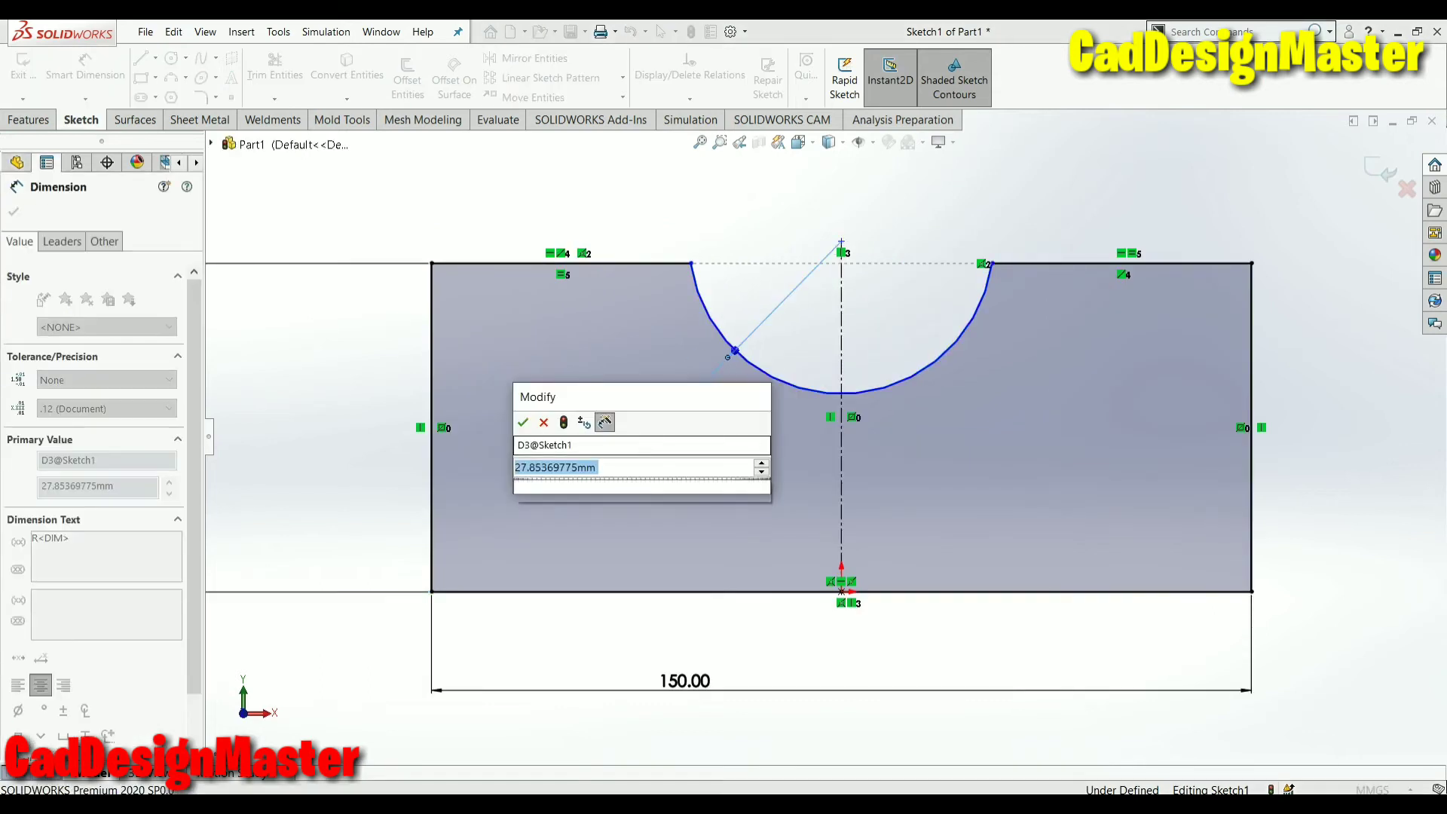
{"action": "type", "text": "40"}
{"action": "key", "text": "Return"}
{"action": "scroll", "coordinate": [646, 453], "scroll_direction": "up", "scroll_amount": 4}
{"action": "scroll", "coordinate": [624, 531], "scroll_direction": "down", "scroll_amount": 4}
{"action": "scroll", "coordinate": [769, 475], "scroll_direction": "up", "scroll_amount": 2}
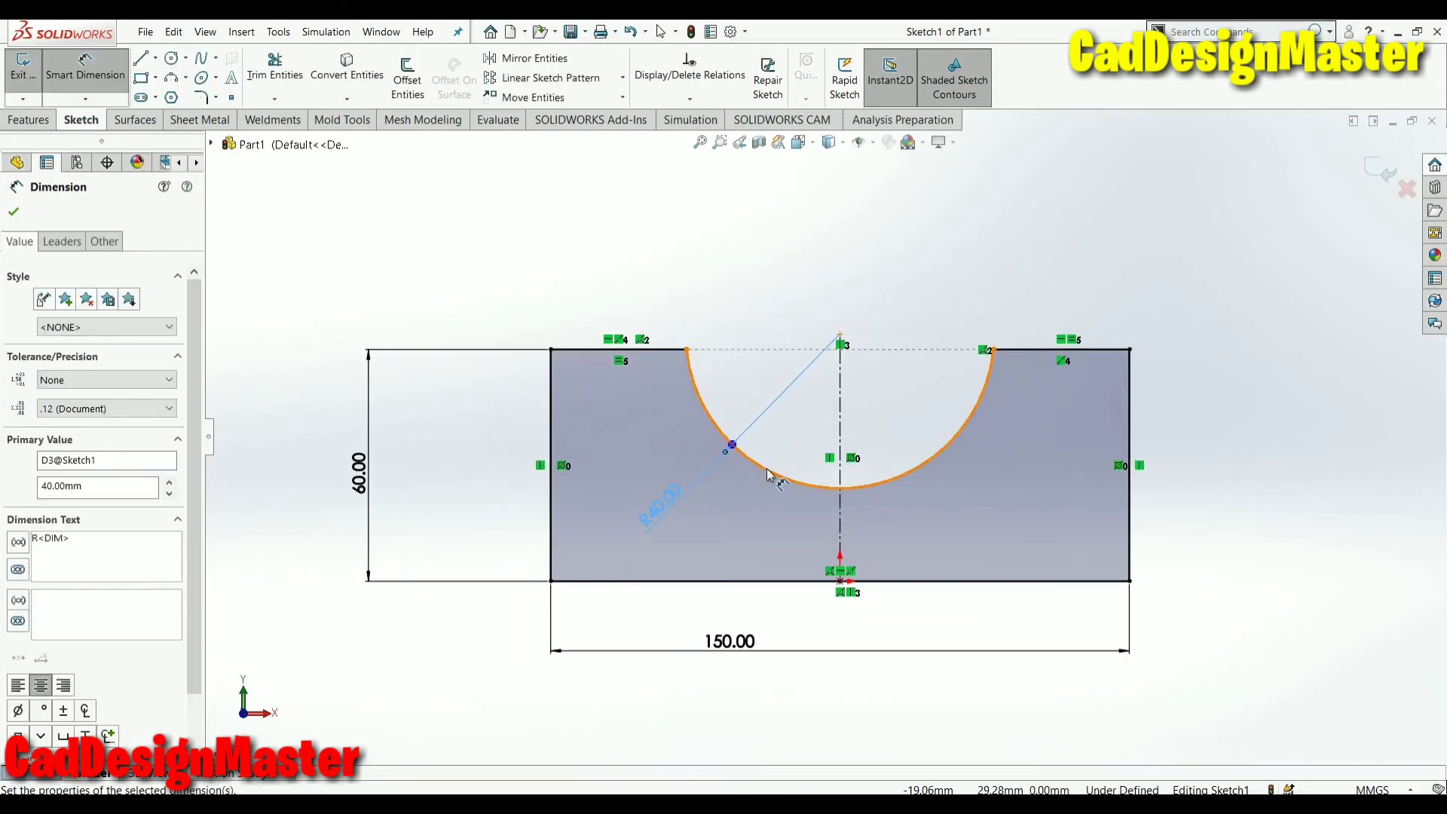
{"action": "scroll", "coordinate": [754, 471], "scroll_direction": "down", "scroll_amount": 3}
{"action": "scroll", "coordinate": [554, 307], "scroll_direction": "up", "scroll_amount": 3}
Dimension the top-right edge to 35 mm, fully defining the sketch
{"action": "right_click", "coordinate": [658, 237]}
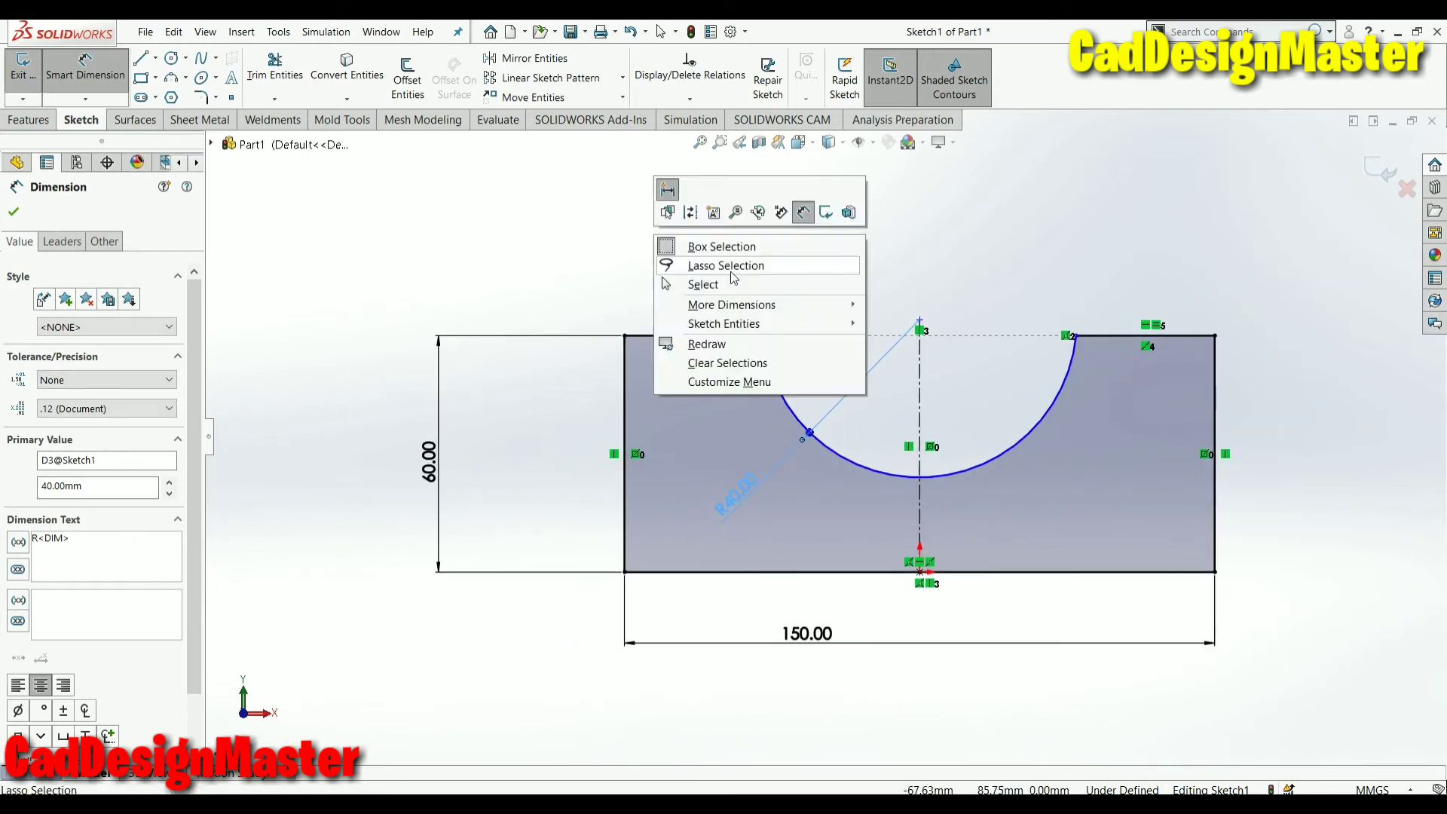
{"action": "left_click", "coordinate": [708, 285]}
{"action": "scroll", "coordinate": [824, 438], "scroll_direction": "up", "scroll_amount": 2}
{"action": "scroll", "coordinate": [1093, 317], "scroll_direction": "down", "scroll_amount": 3}
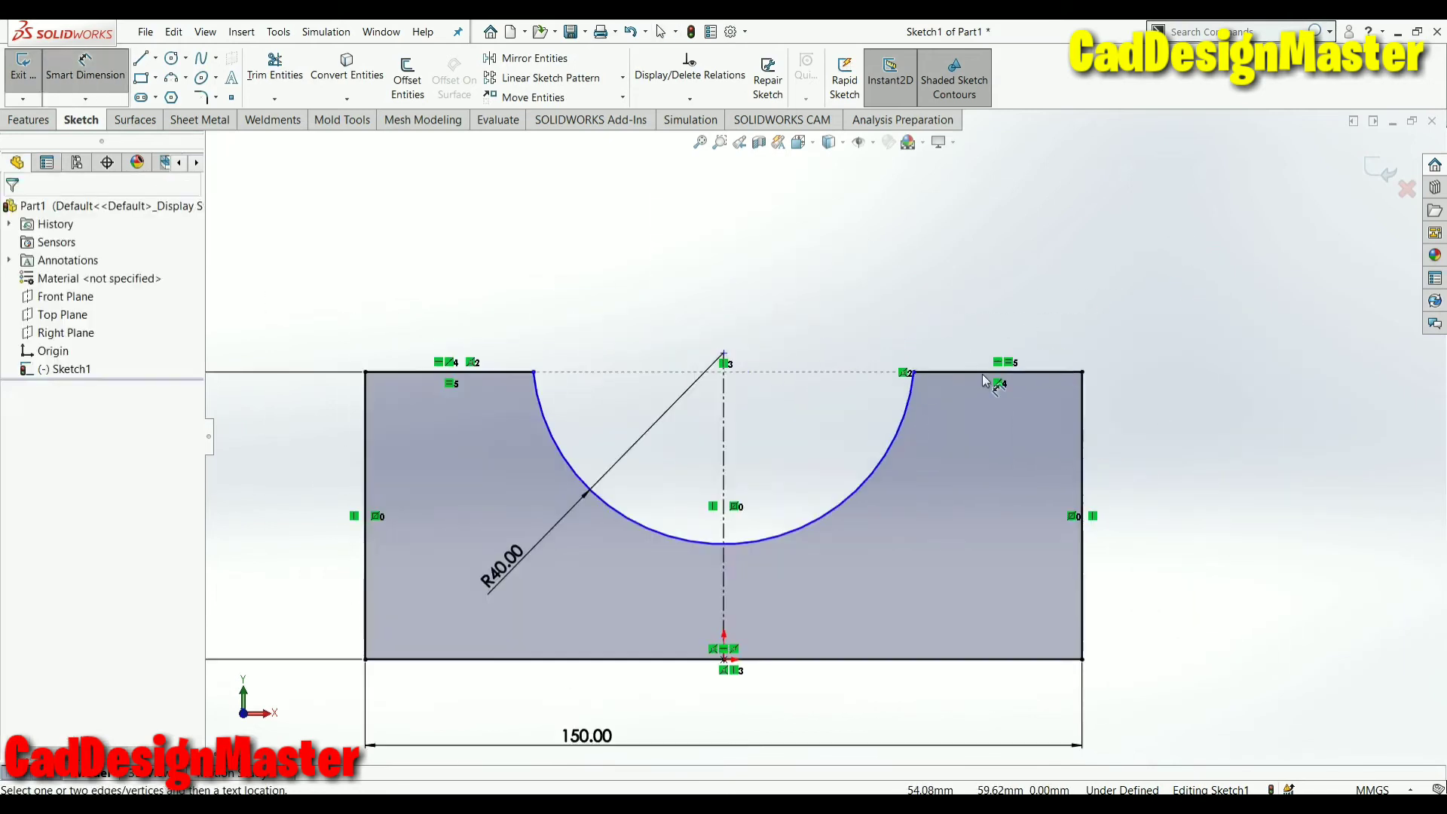
{"action": "left_click", "coordinate": [983, 374]}
{"action": "left_click", "coordinate": [1108, 312]}
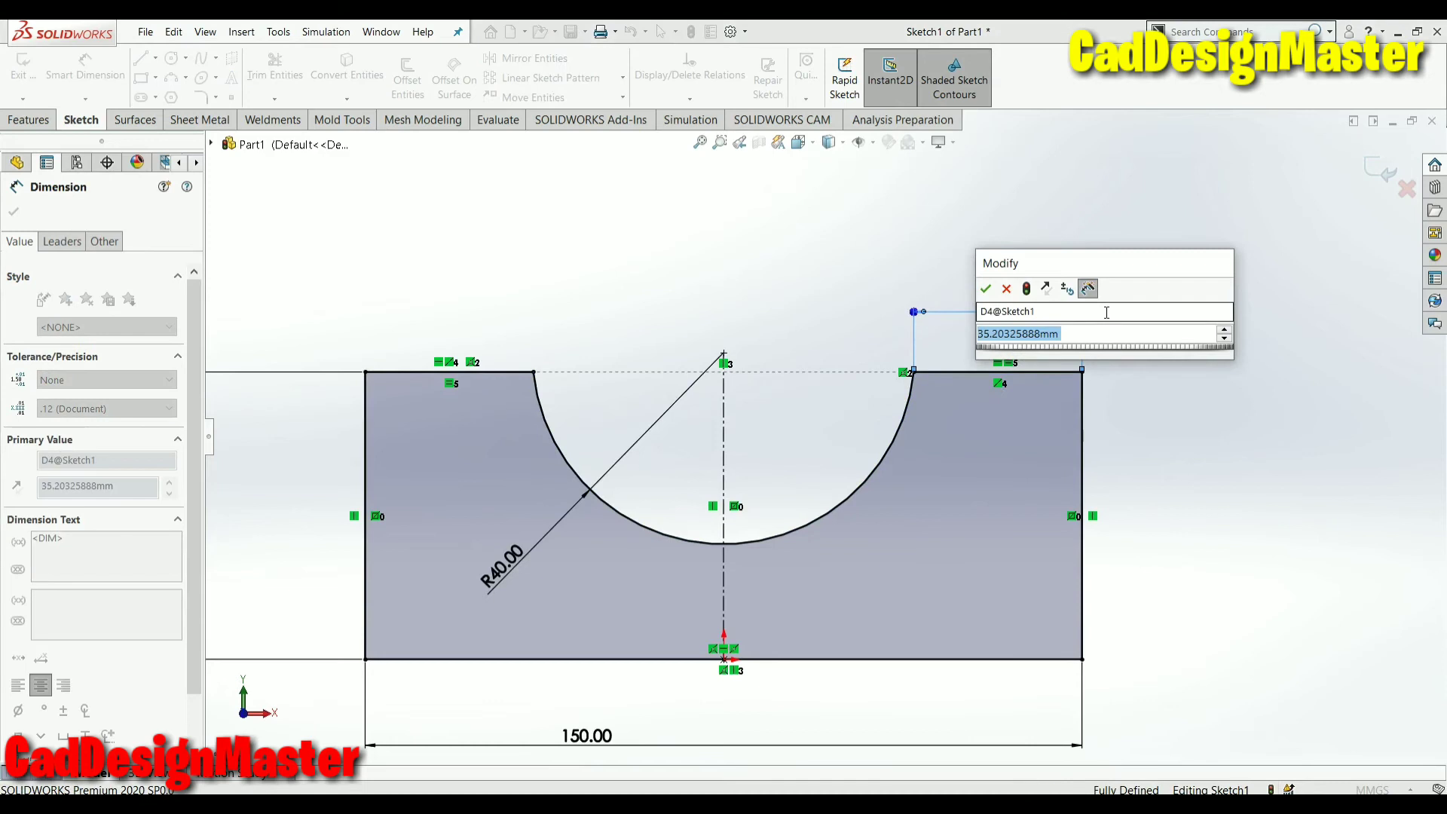
{"action": "type", "text": "35"}
{"action": "key", "text": "Return"}
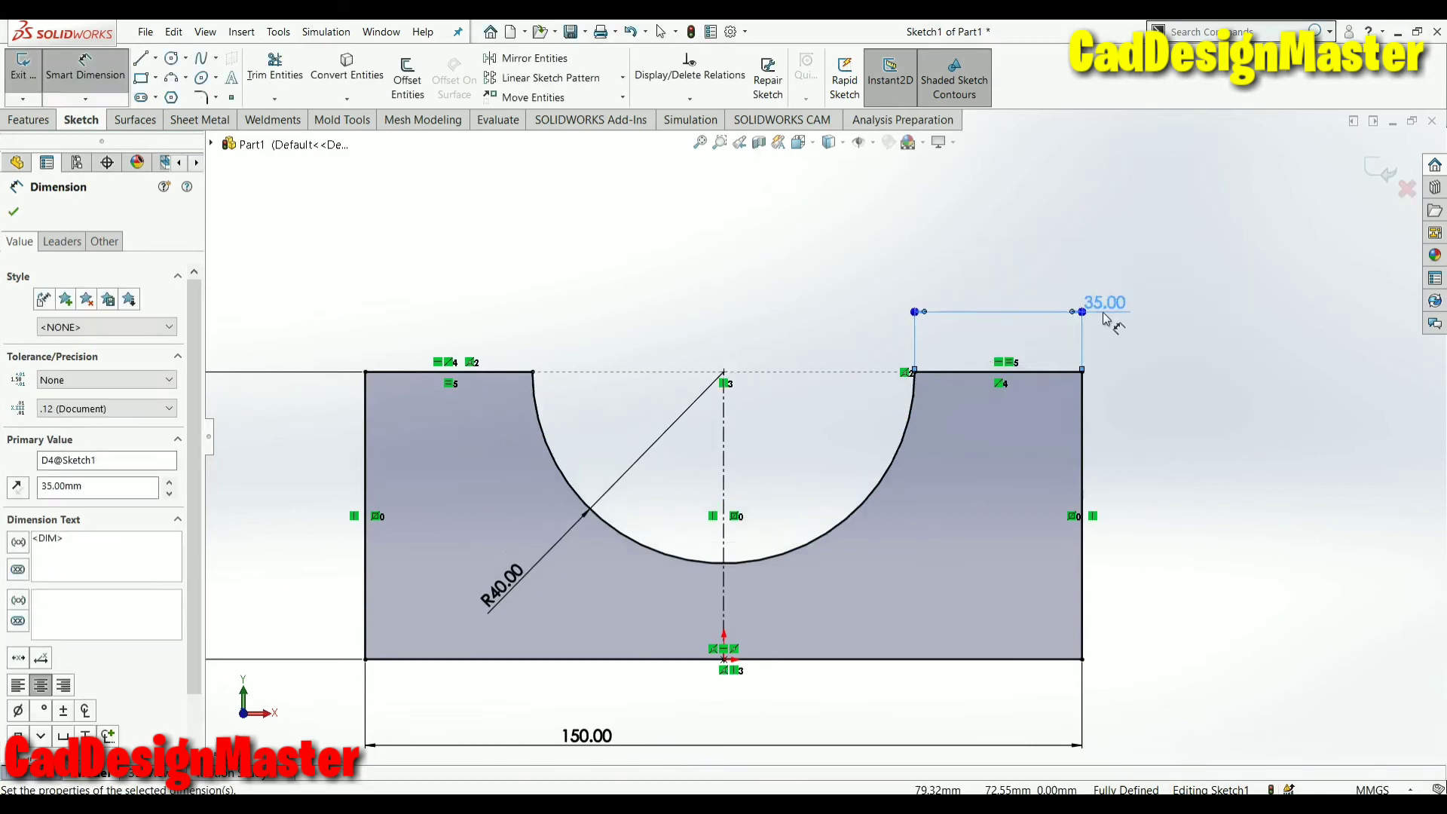
{"action": "scroll", "coordinate": [876, 444], "scroll_direction": "up", "scroll_amount": 2}
{"action": "scroll", "coordinate": [787, 426], "scroll_direction": "down", "scroll_amount": 1}
{"action": "key", "text": "Escape"}
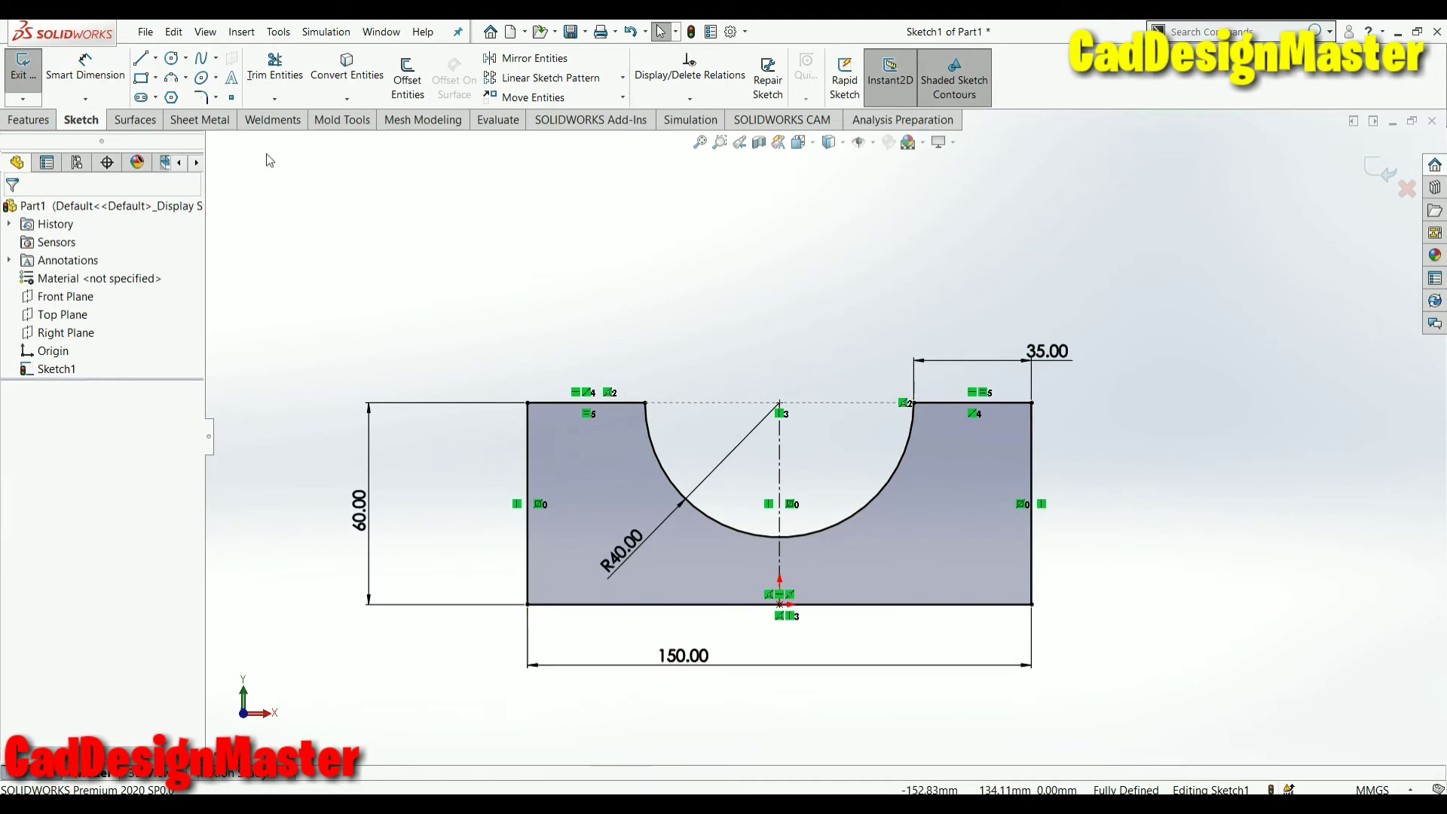
{"action": "left_click", "coordinate": [30, 120]}
Boss-extrude the notched sketch 50 mm using the Mid Plane end condition
{"action": "left_click", "coordinate": [31, 79]}
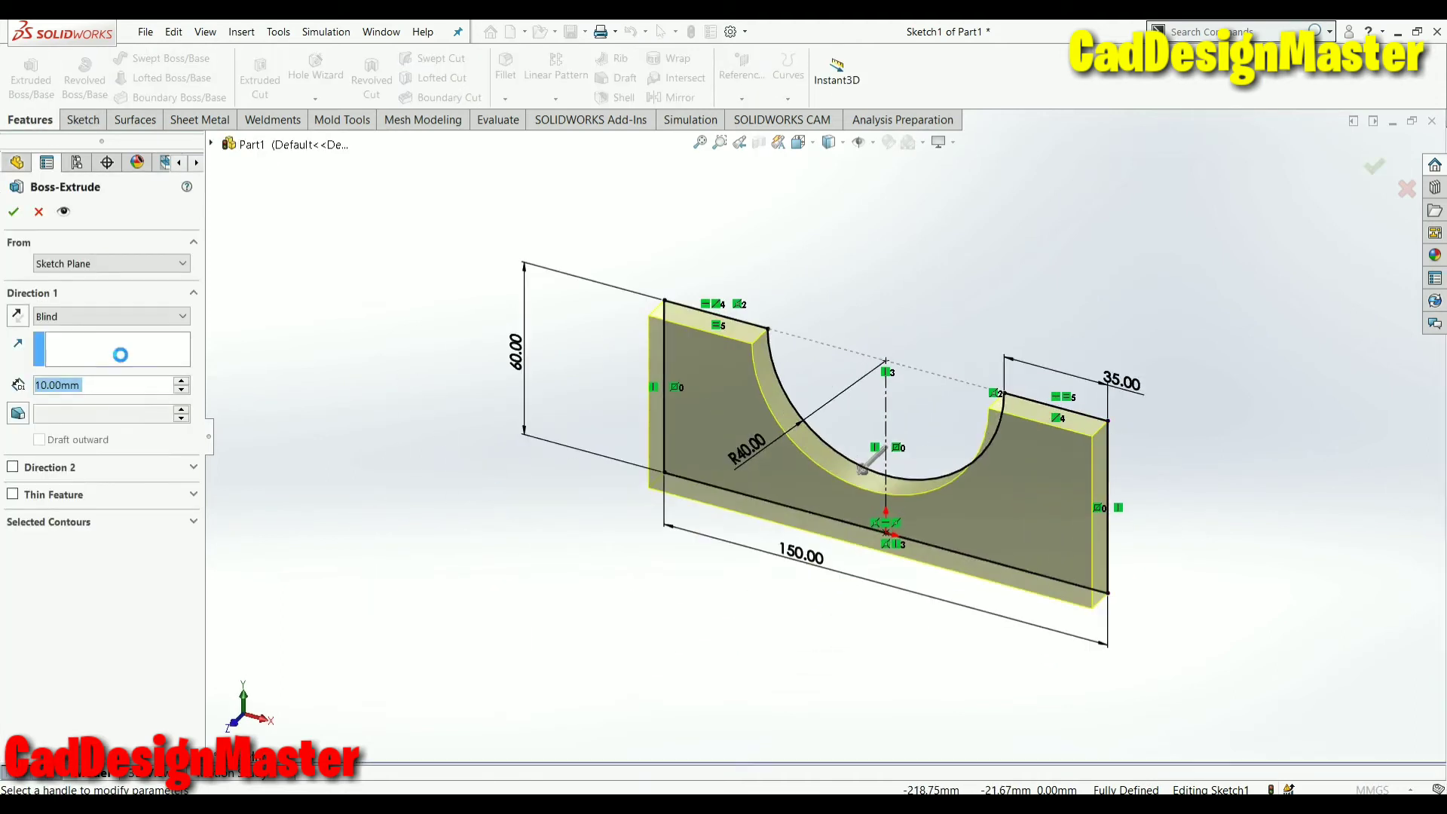
{"action": "left_click", "coordinate": [113, 316]}
{"action": "left_click", "coordinate": [89, 398]}
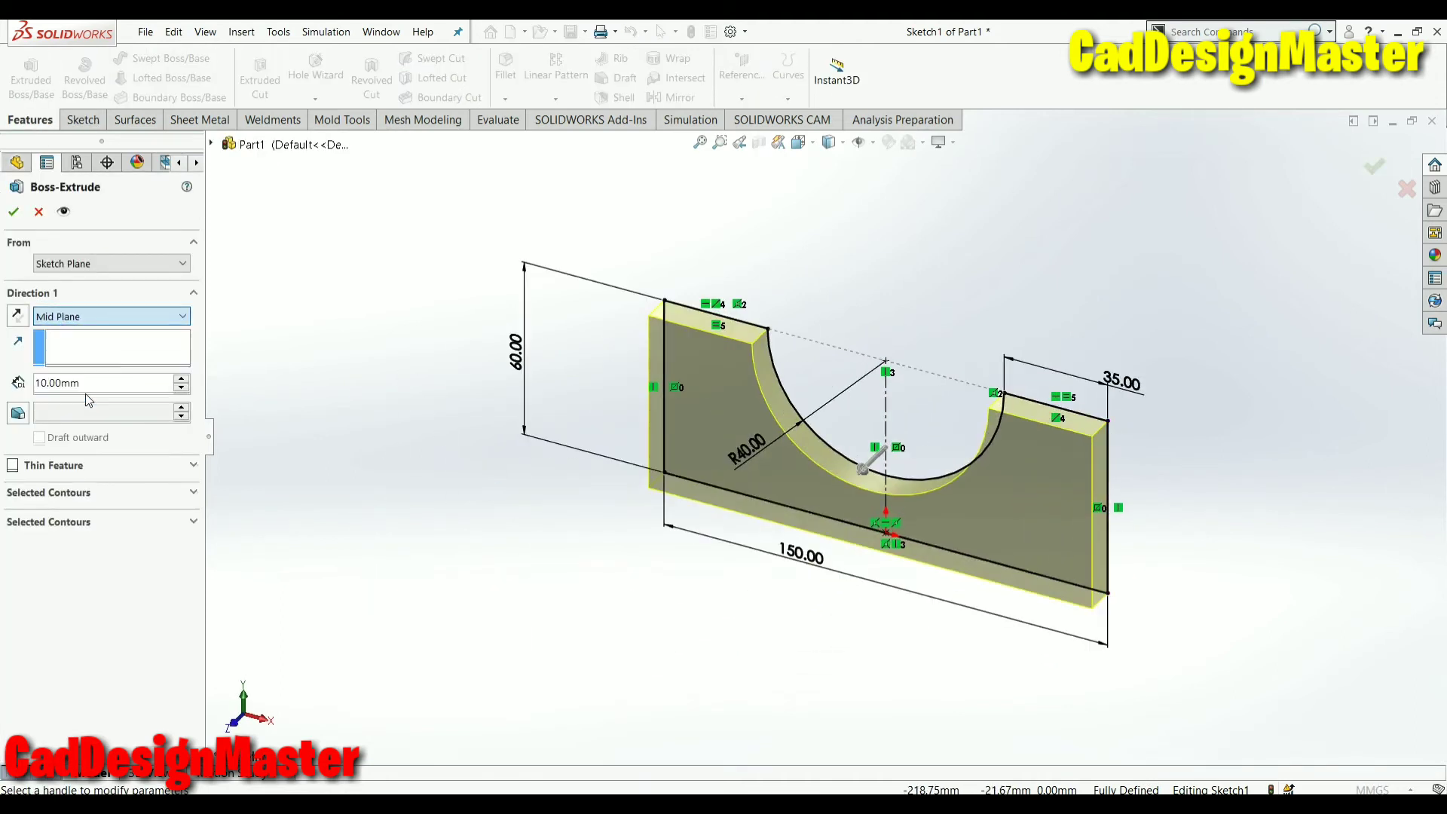
{"action": "left_click", "coordinate": [182, 379]}
{"action": "left_click", "coordinate": [182, 380]}
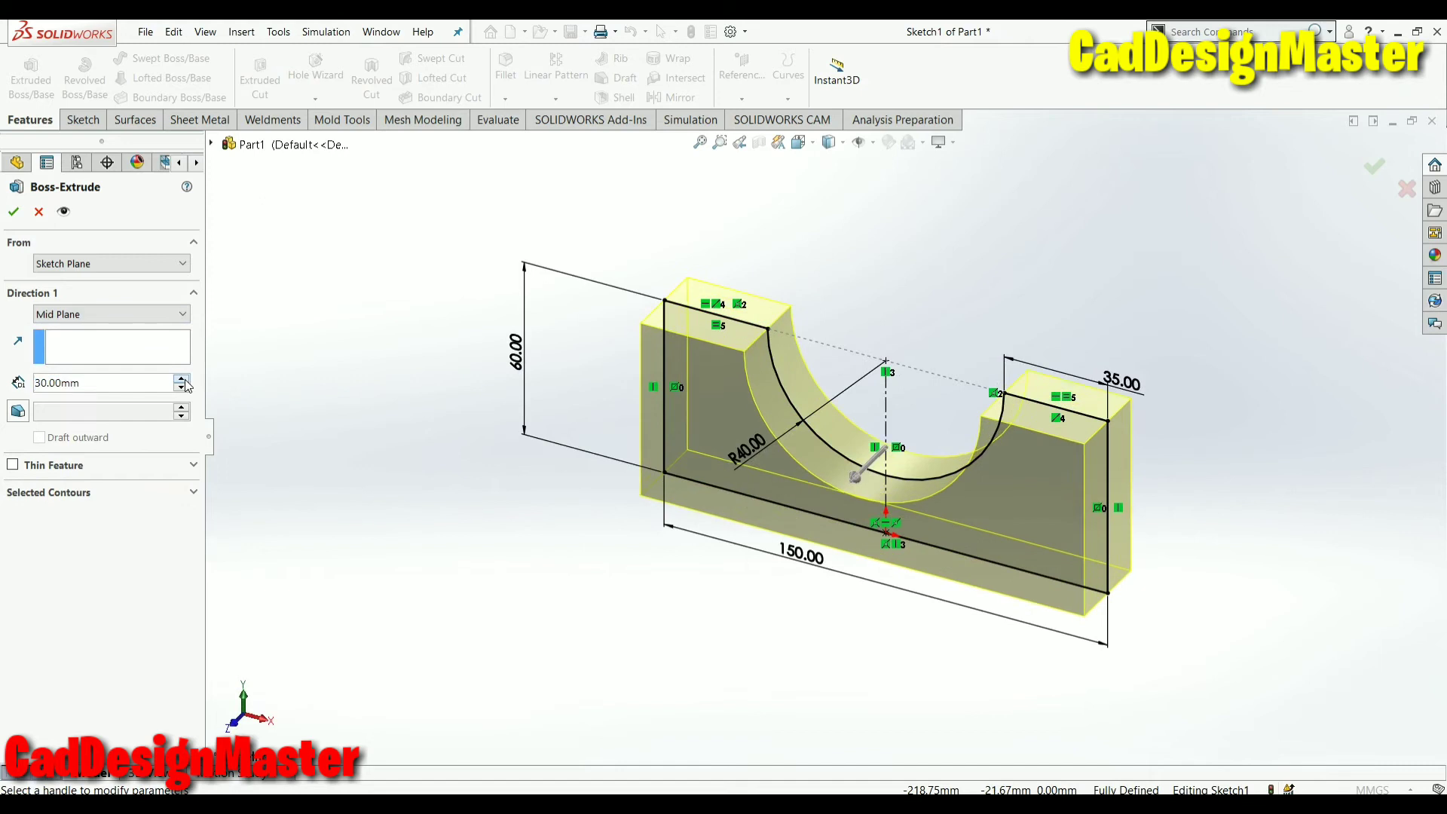
{"action": "left_click", "coordinate": [14, 212]}
{"action": "mouse_move", "coordinate": [462, 355]}
{"action": "middle_mouse_down"}
{"action": "mouse_move", "coordinate": [469, 314]}
{"action": "mouse_move", "coordinate": [550, 307]}
{"action": "mouse_move", "coordinate": [491, 320]}
{"action": "mouse_move", "coordinate": [462, 301]}
{"action": "middle_mouse_up"}
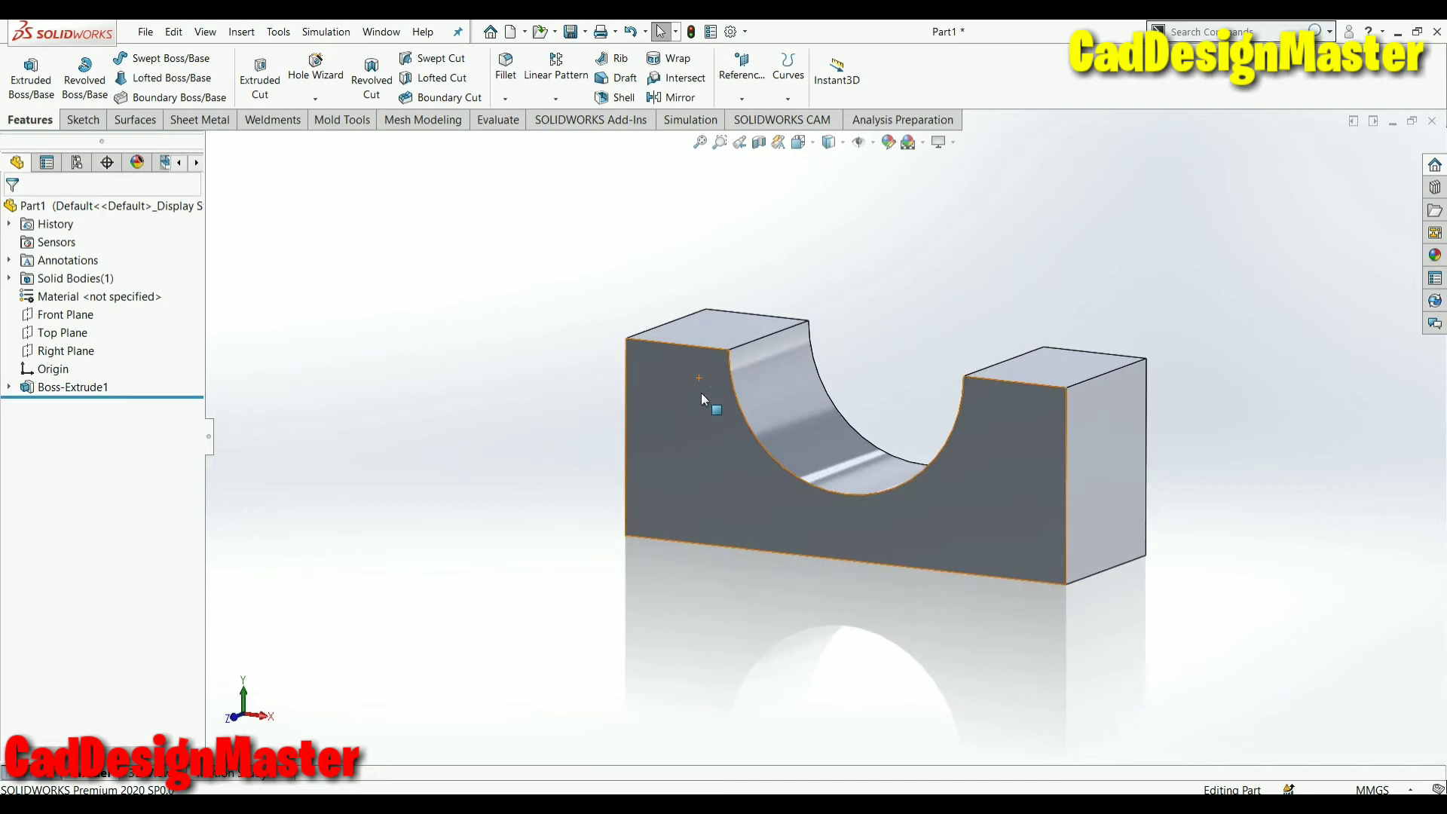
Fillet both top edges of the cutout with a 2 mm radius
{"action": "left_click", "coordinate": [511, 81]}
{"action": "left_click", "coordinate": [751, 343]}
{"action": "middle_click_drag", "start_coordinate": [751, 342], "coordinate": [911, 377]}
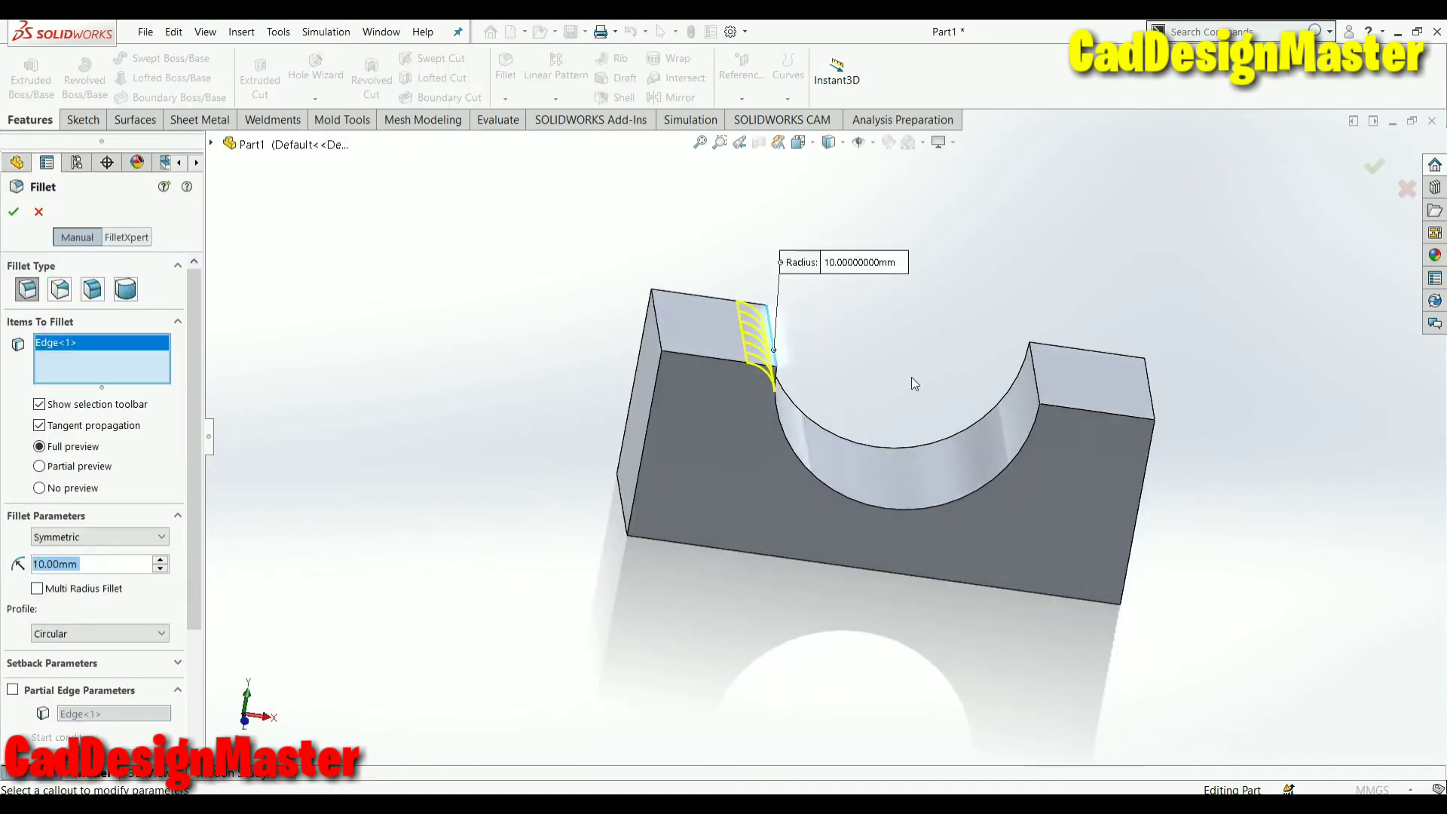
{"action": "left_click", "coordinate": [1034, 367]}
{"action": "type", "text": "2"}
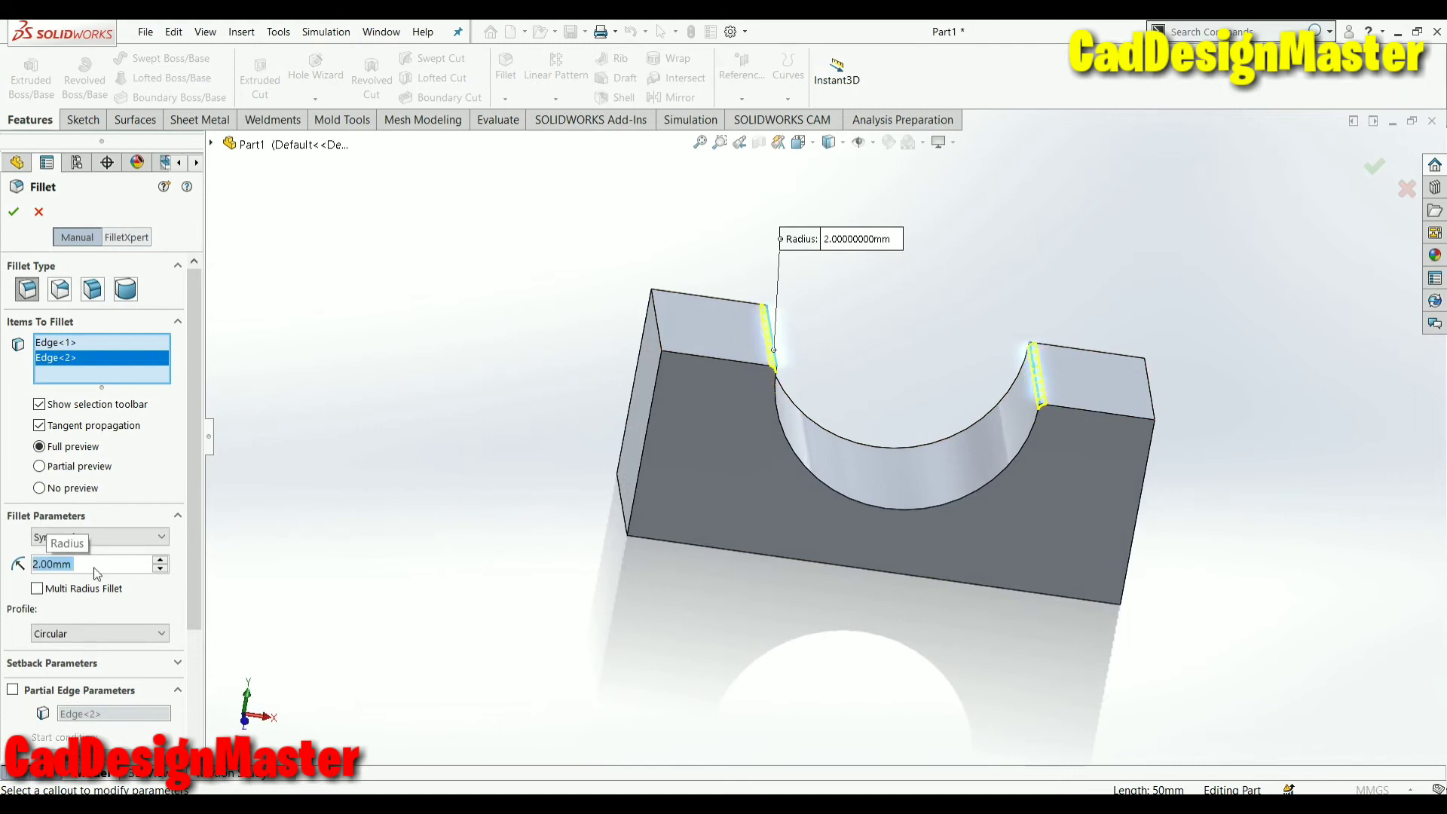
{"action": "key", "text": "Return"}
Return to isometric view and begin a new sketch on the Front Plane
{"action": "mouse_move", "coordinate": [132, 575]}
{"action": "middle_mouse_down"}
{"action": "mouse_move", "coordinate": [417, 378]}
{"action": "mouse_move", "coordinate": [419, 410]}
{"action": "middle_mouse_up"}
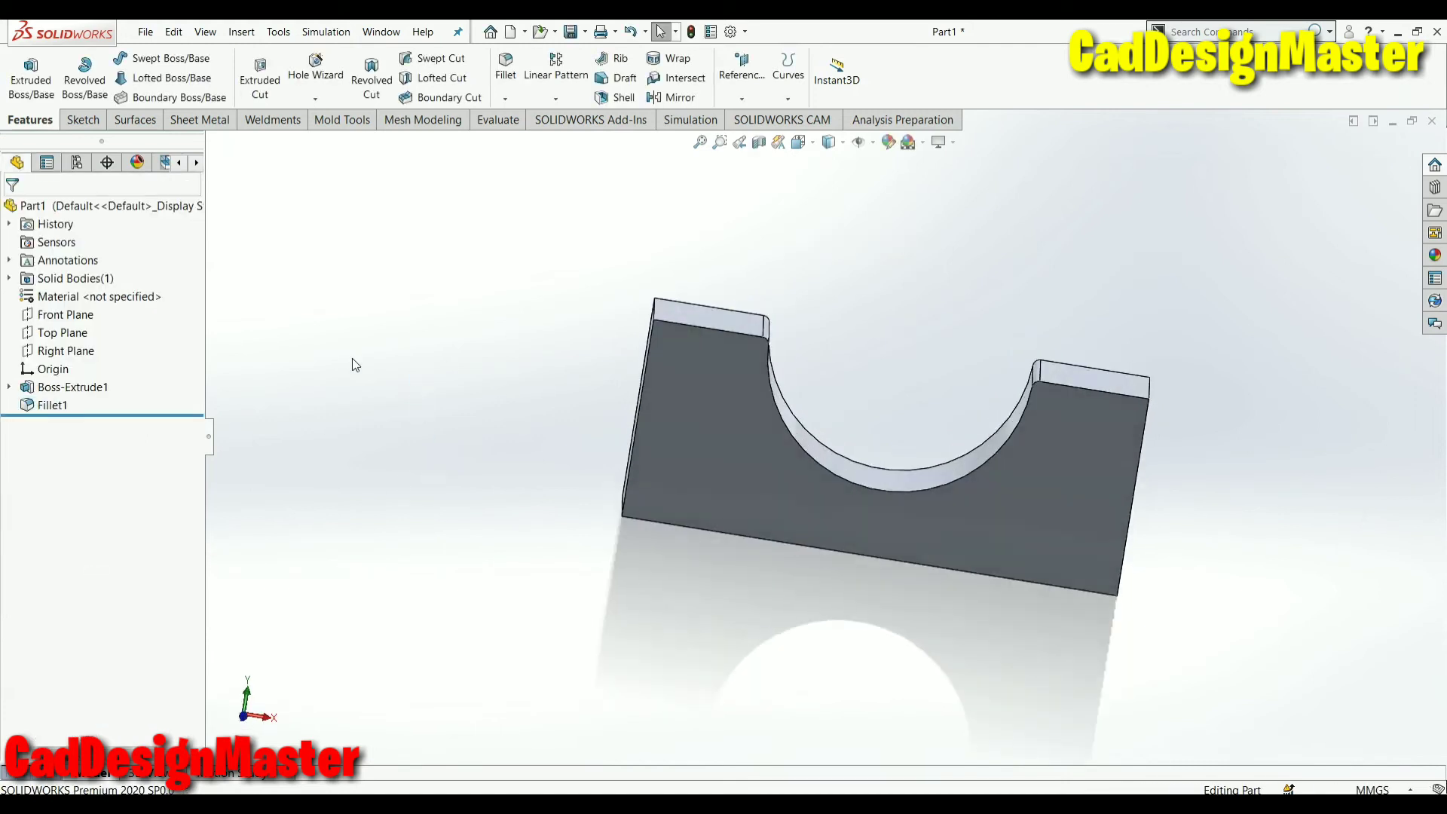
{"action": "key", "text": "ctrl+7"}
{"action": "left_click", "coordinate": [953, 142]}
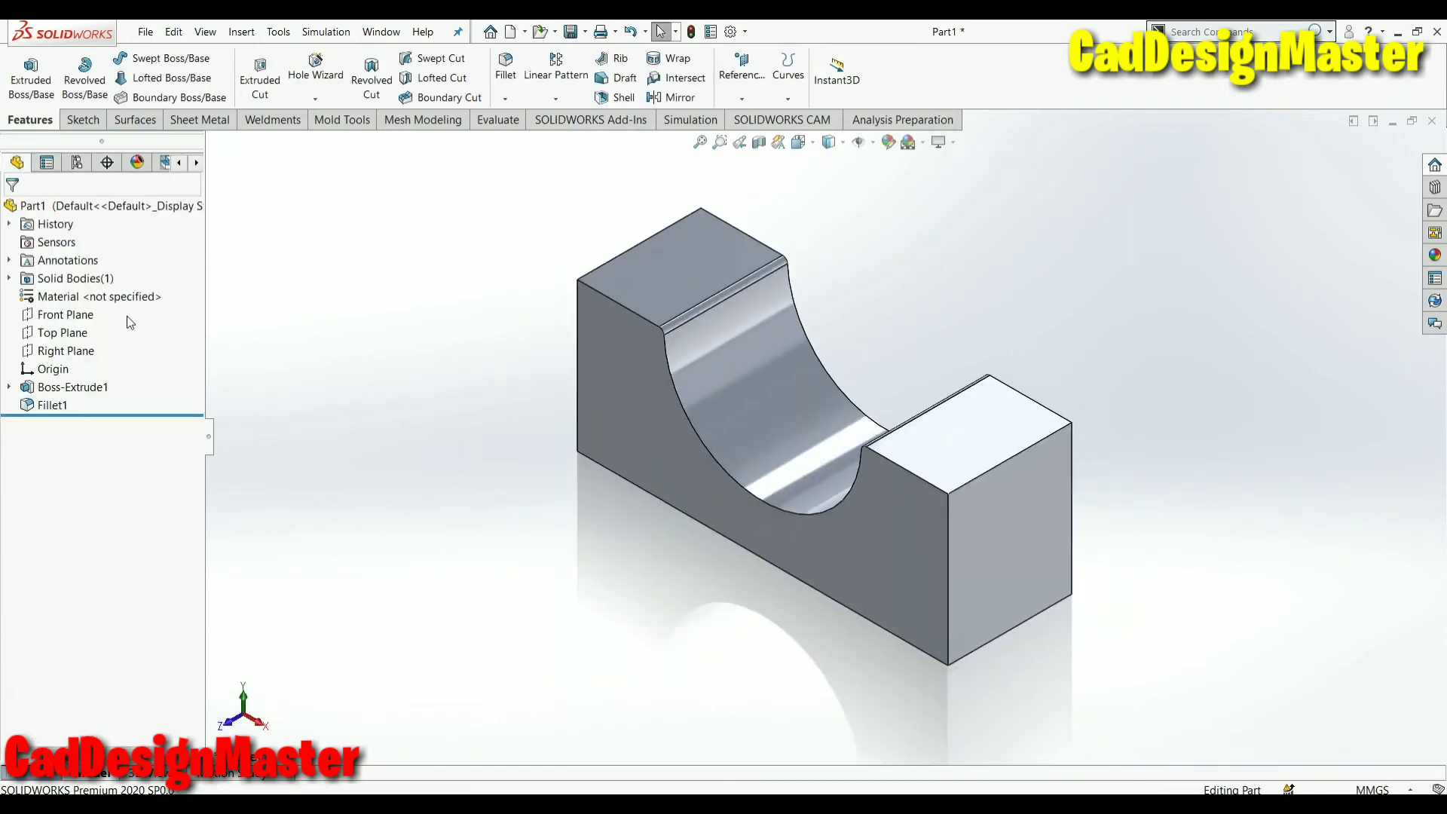
{"action": "left_click", "coordinate": [62, 315]}
{"action": "left_click", "coordinate": [70, 300]}
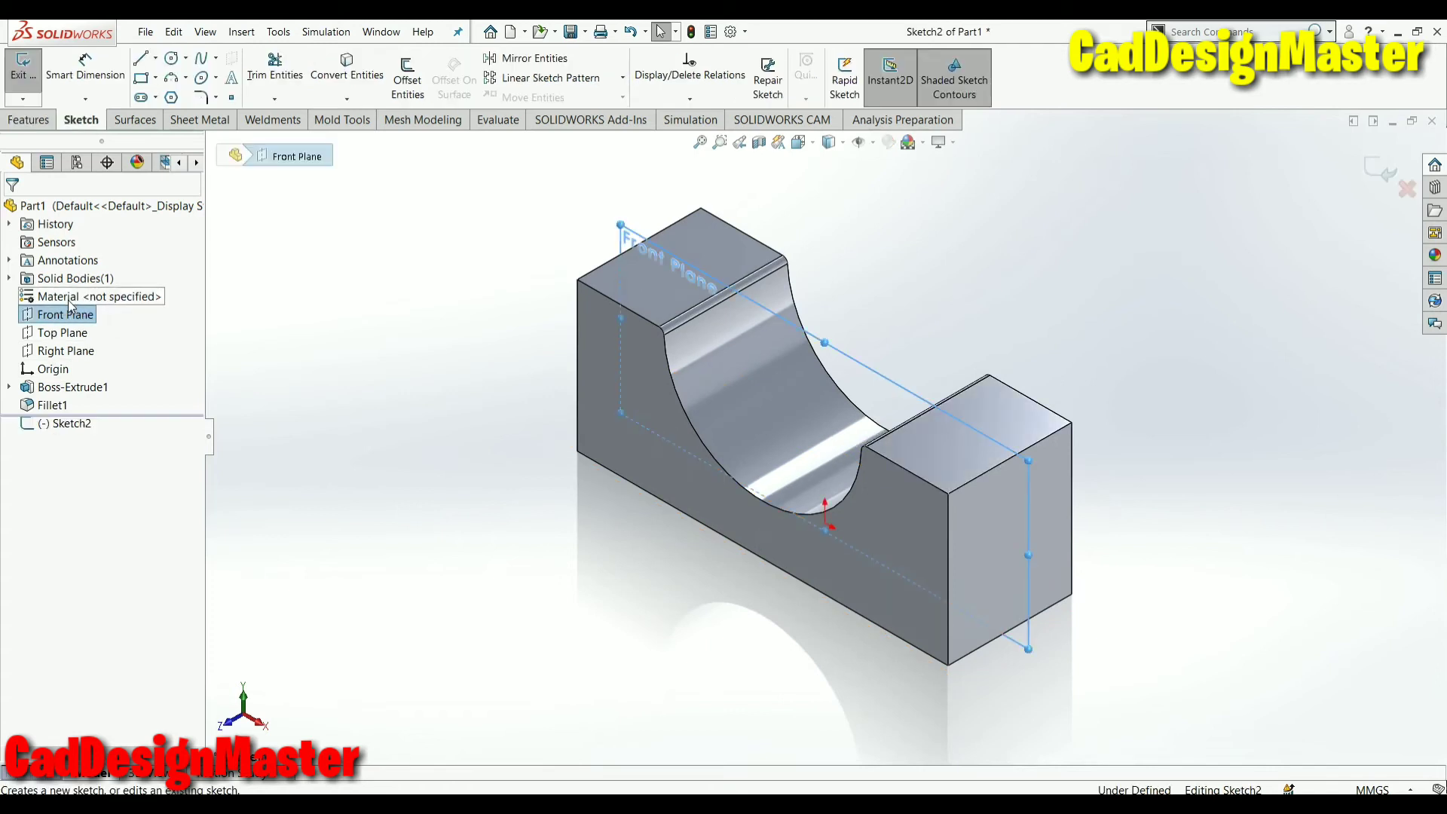
Convert the top edges and notch arc into the sketch, then offset them 2 mm
{"action": "left_click", "coordinate": [346, 68]}
{"action": "left_click", "coordinate": [637, 295]}
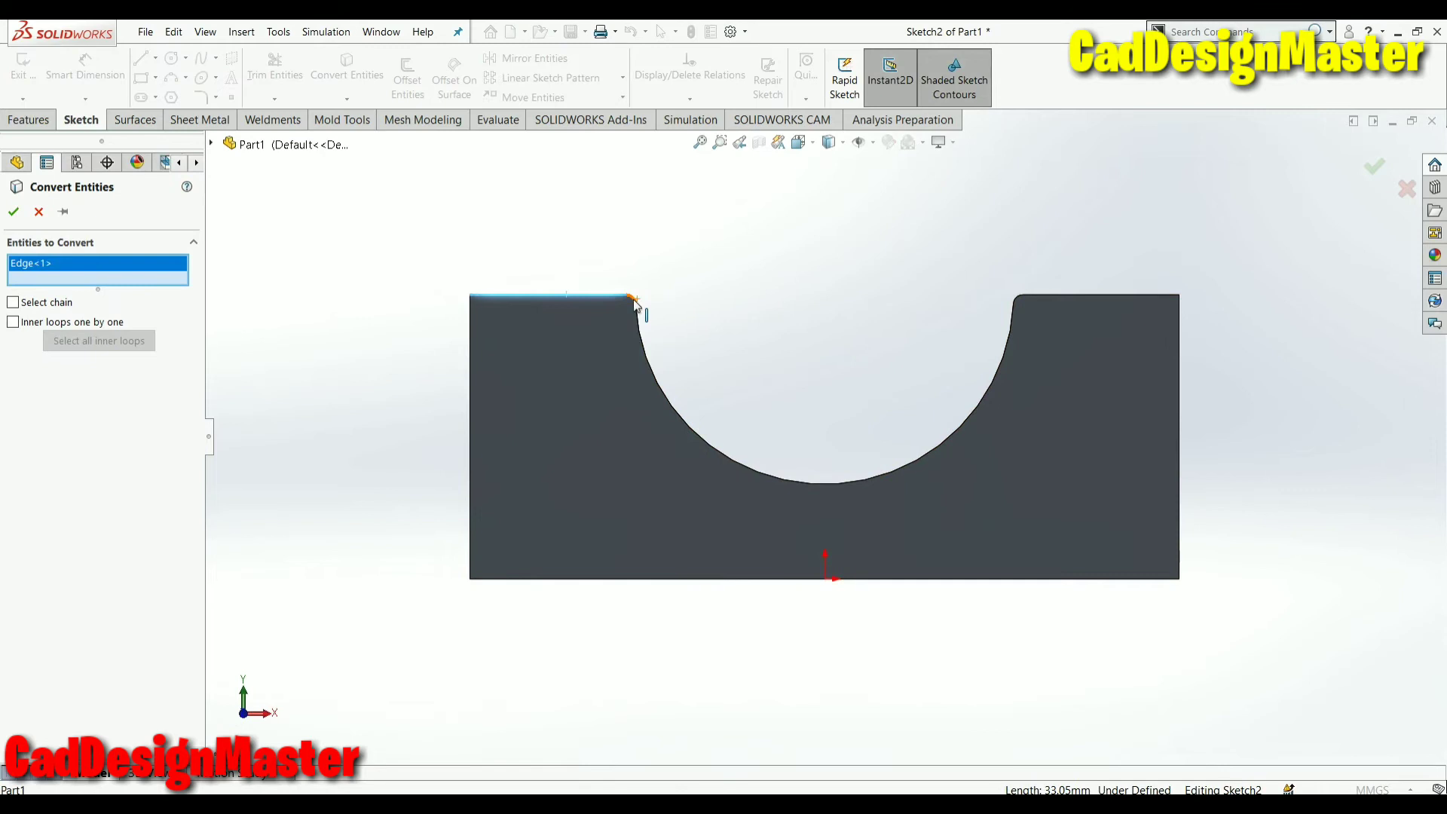
{"action": "left_click", "coordinate": [637, 305]}
{"action": "left_click", "coordinate": [1037, 294]}
{"action": "left_click", "coordinate": [1011, 336]}
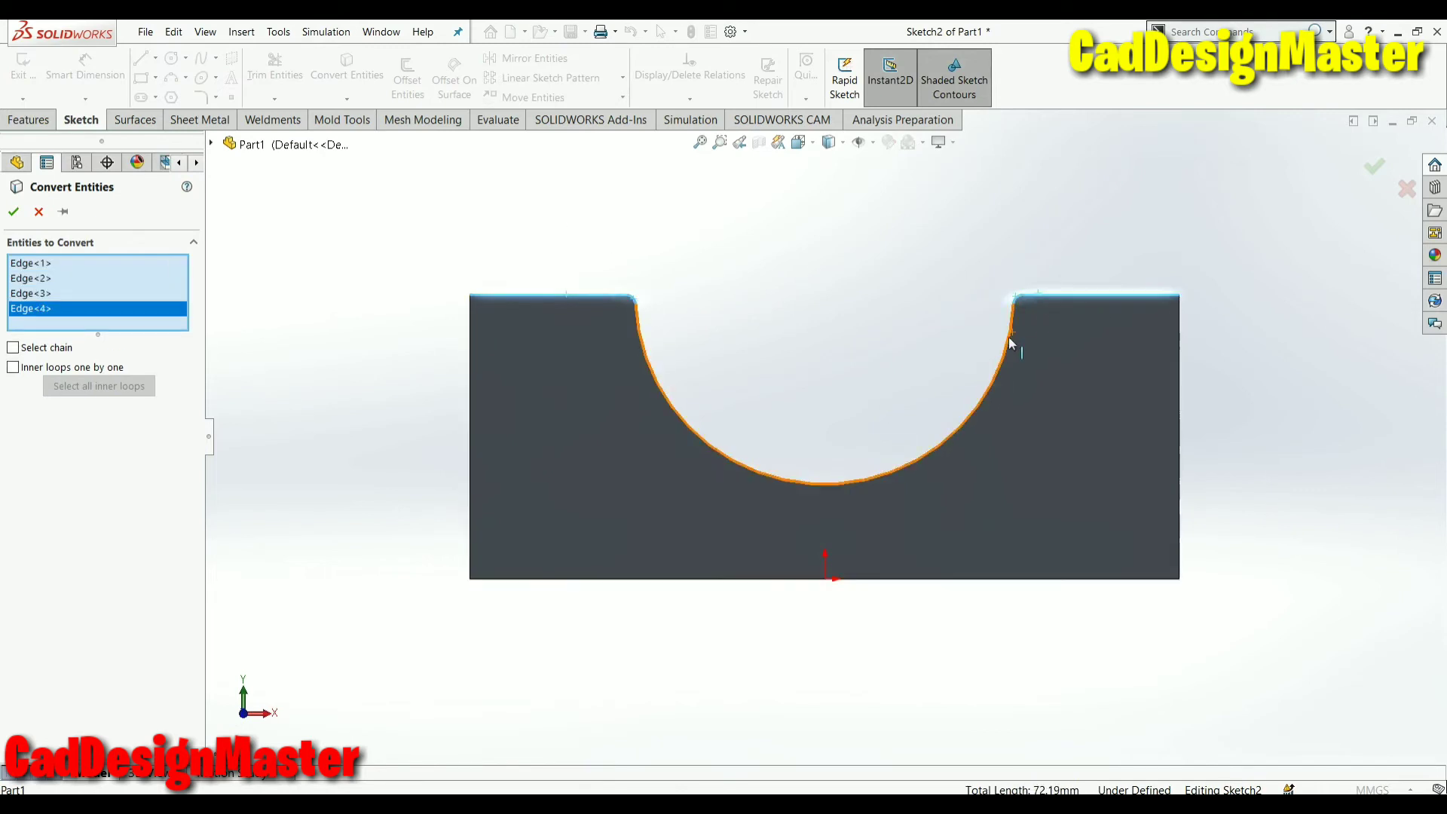
{"action": "left_click", "coordinate": [13, 212]}
{"action": "left_click", "coordinate": [407, 83]}
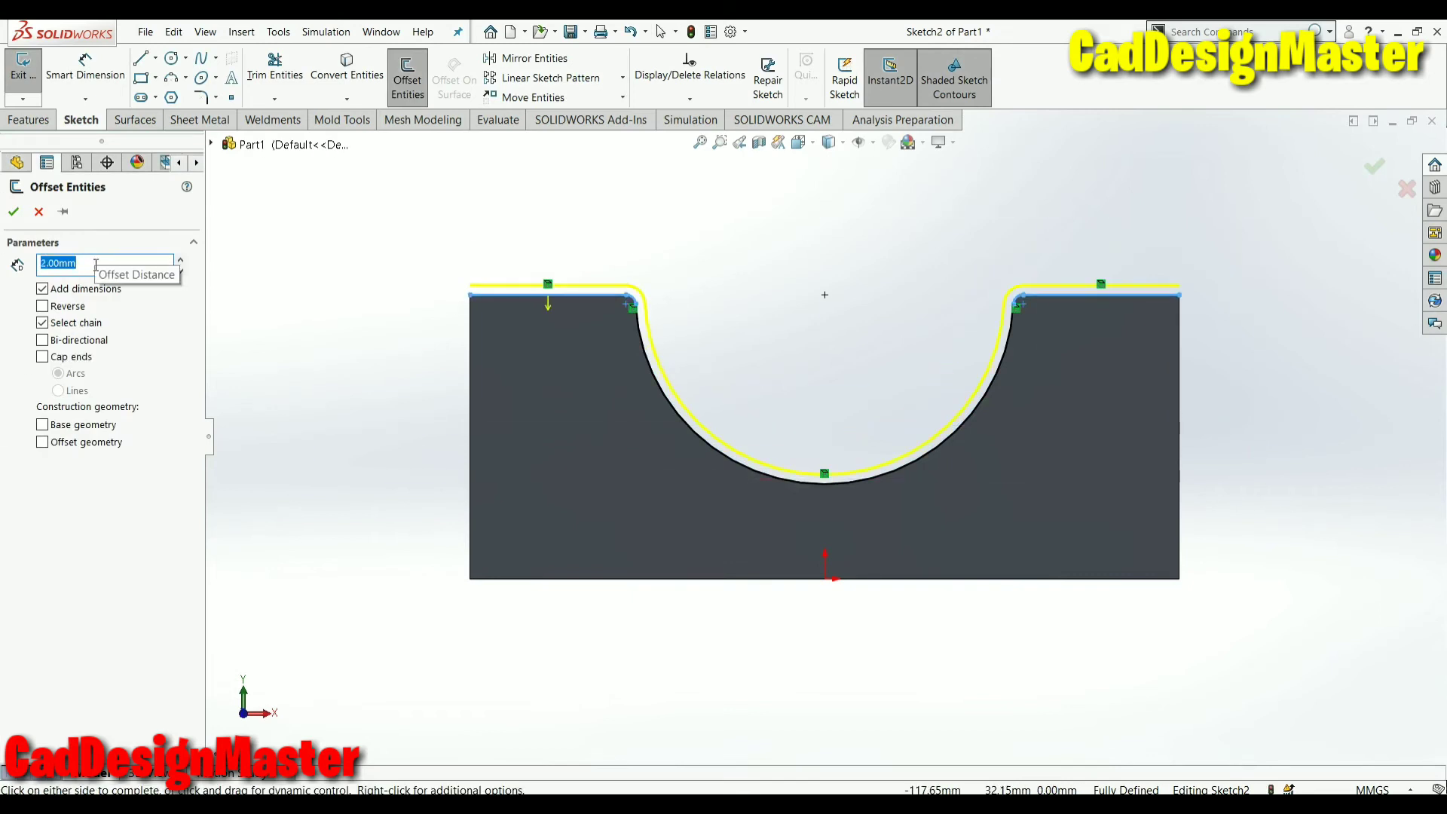
{"action": "key", "text": "Return"}
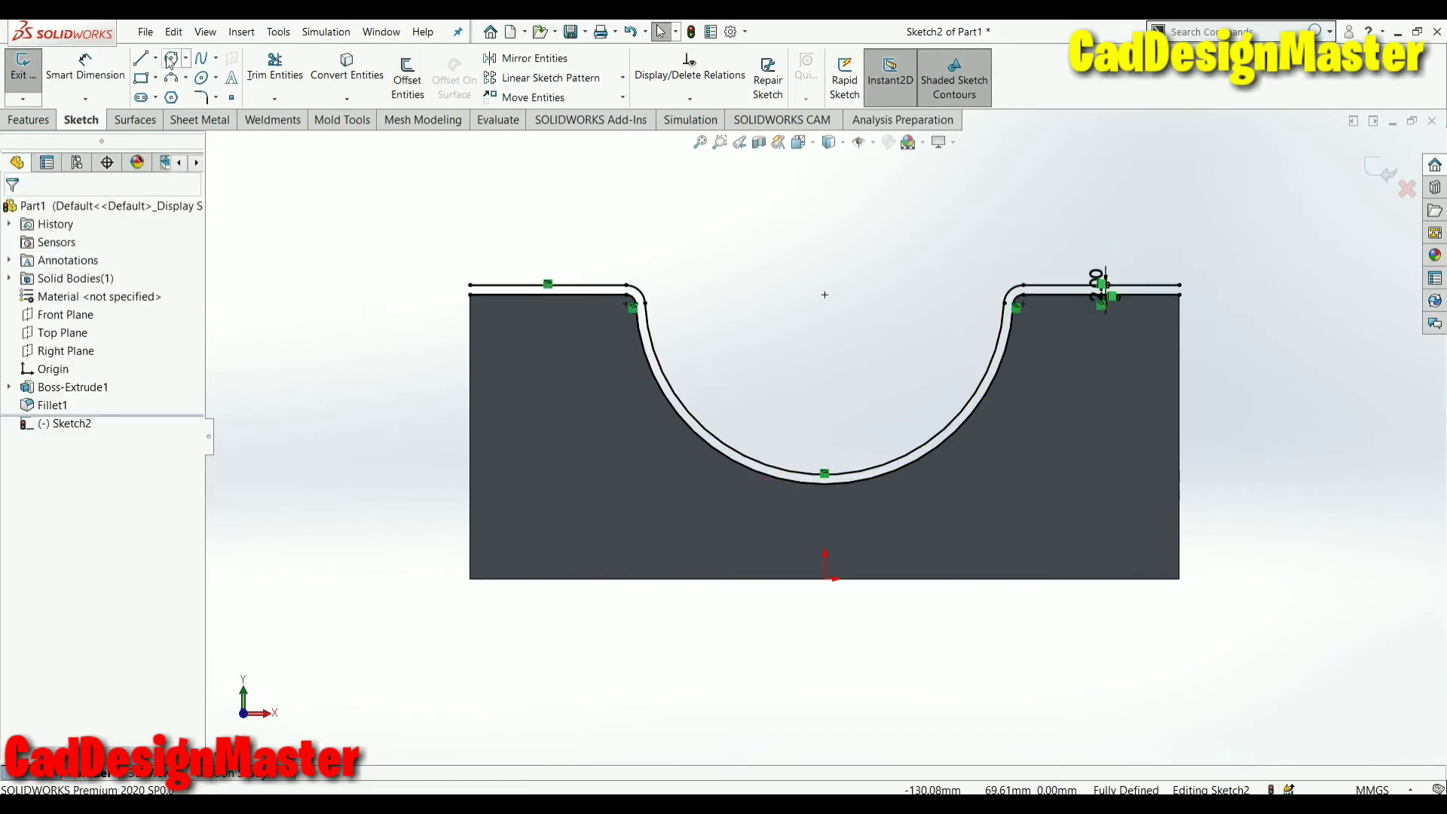
Draw lines up, across and down from the offset ends to close the profile
{"action": "left_click", "coordinate": [143, 62]}
{"action": "left_click", "coordinate": [470, 285]}
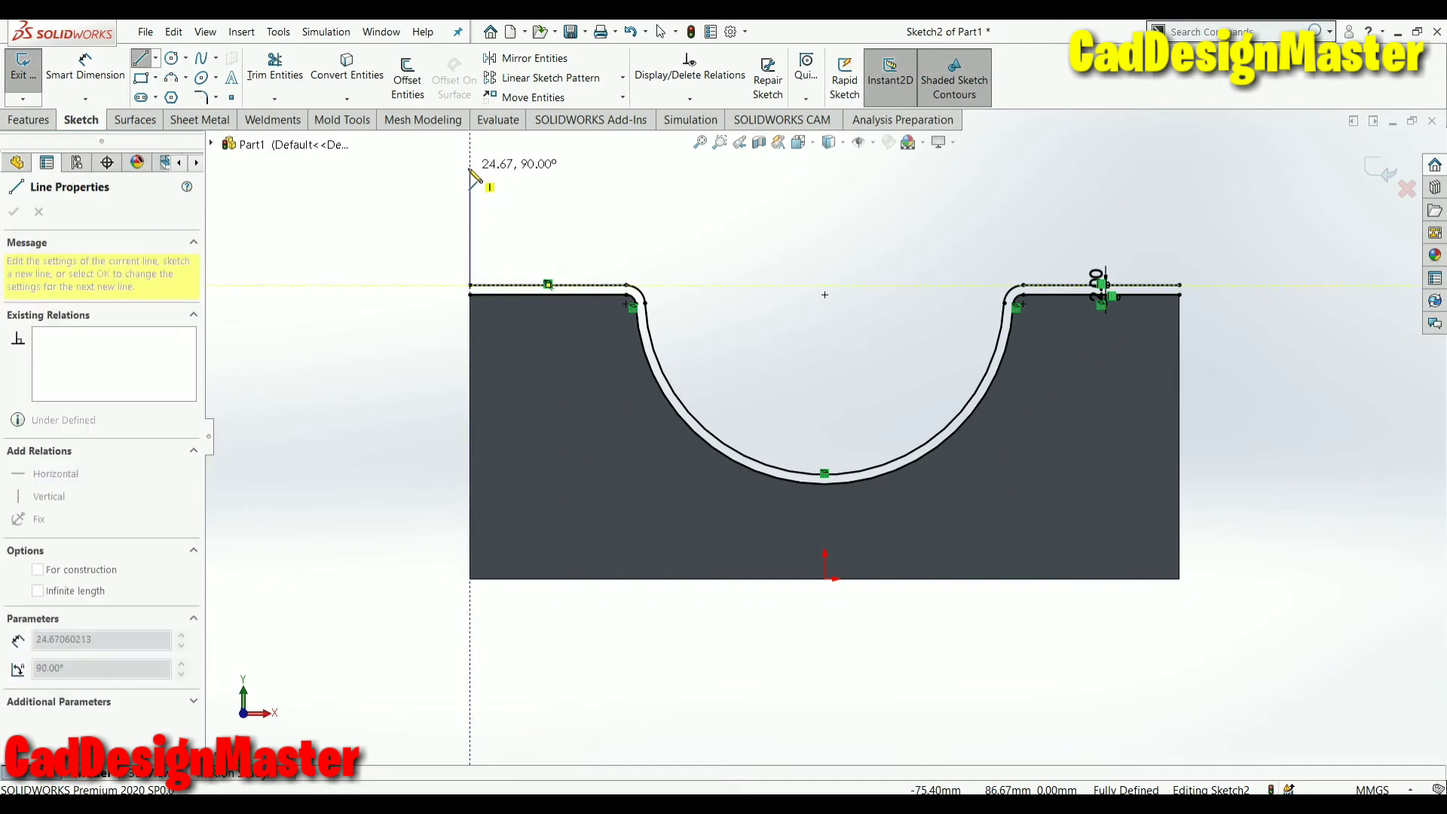
{"action": "left_click", "coordinate": [470, 167]}
{"action": "left_click", "coordinate": [1180, 162]}
{"action": "left_click", "coordinate": [1179, 285]}
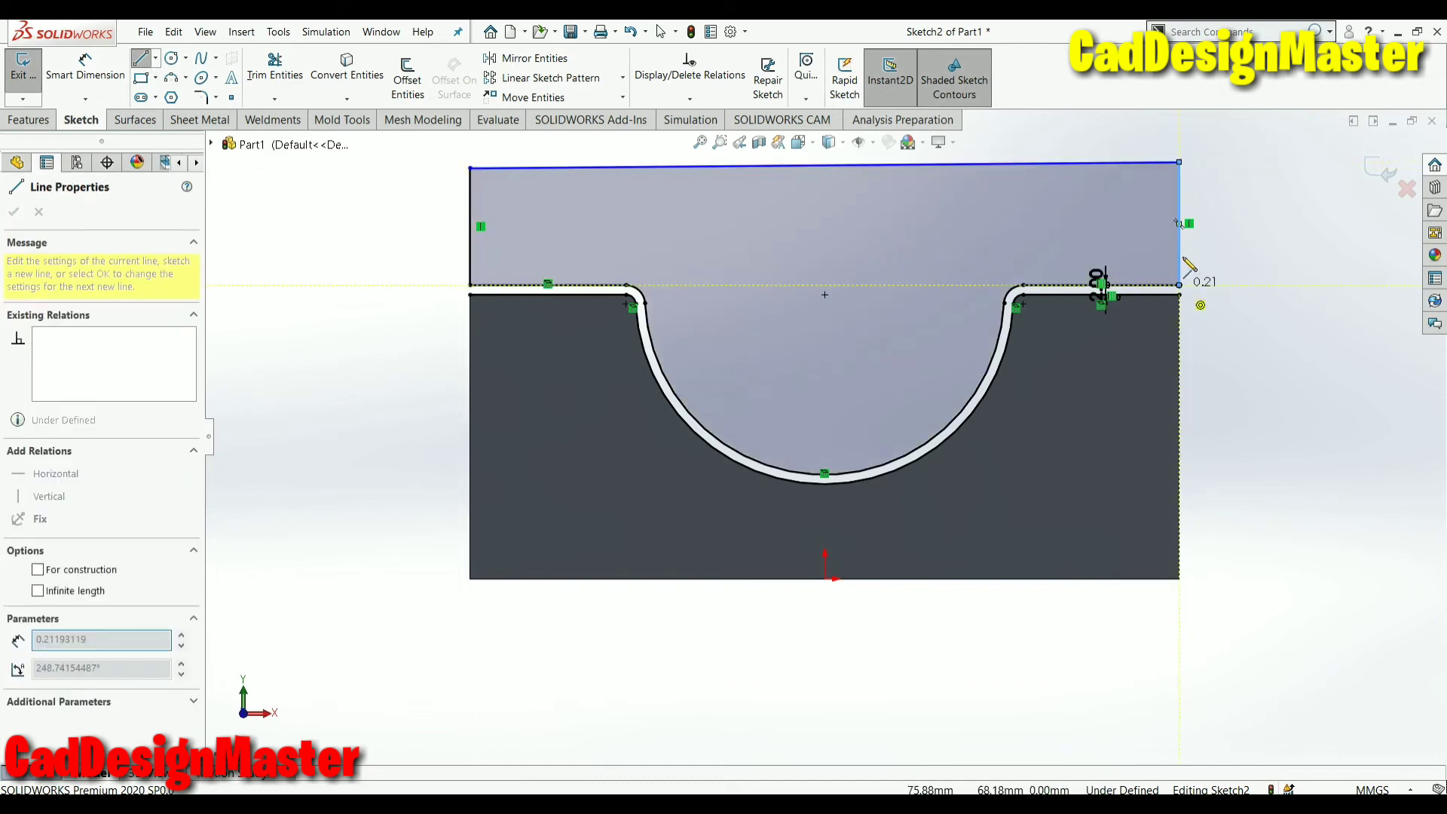
{"action": "right_click", "coordinate": [1184, 258]}
Dimension the right vertical line to 25 mm
{"action": "left_click", "coordinate": [1253, 205]}
{"action": "left_click", "coordinate": [1180, 234]}
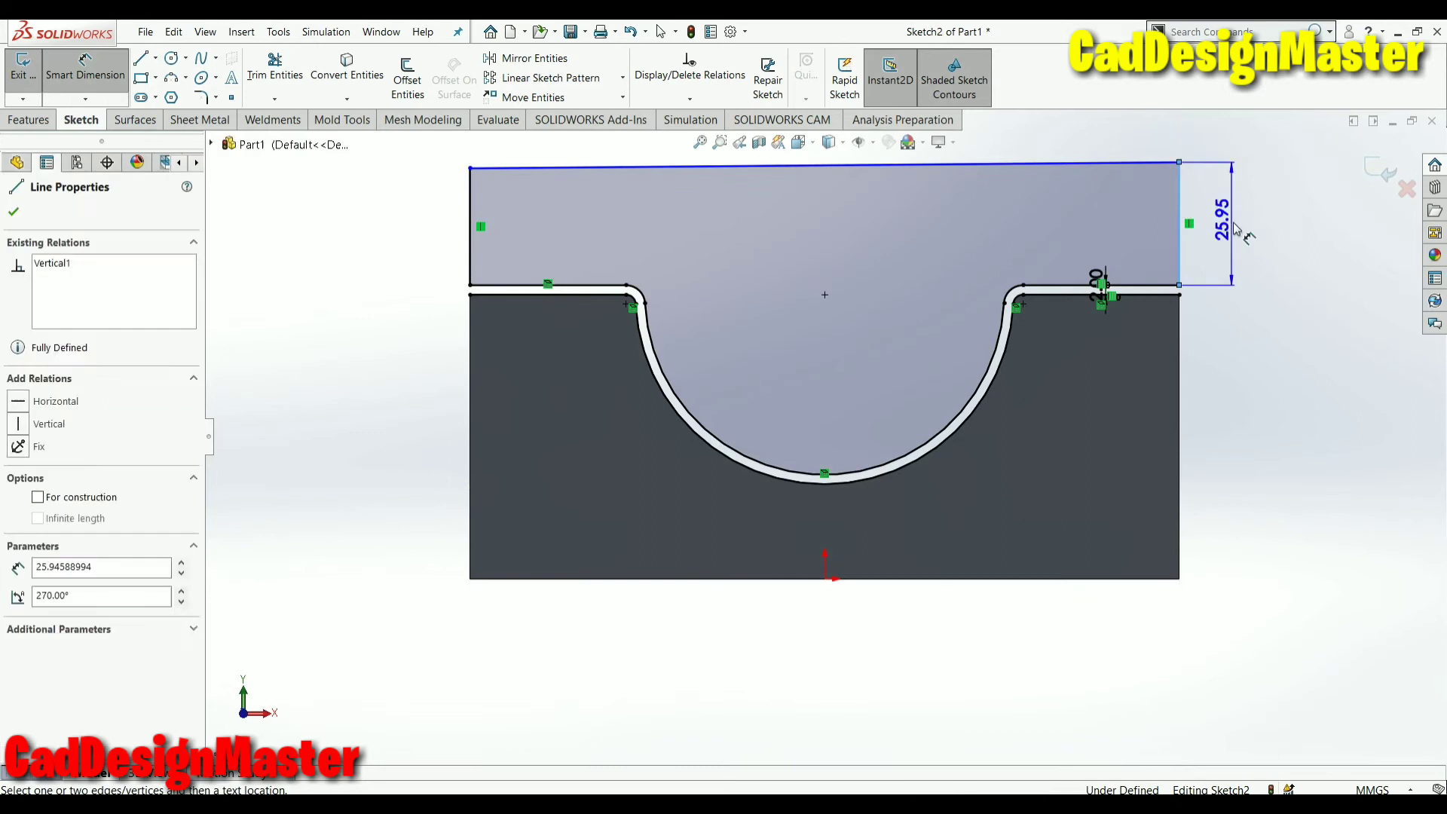
{"action": "left_click", "coordinate": [1241, 226]}
{"action": "type", "text": "25"}
{"action": "key", "text": "Return"}
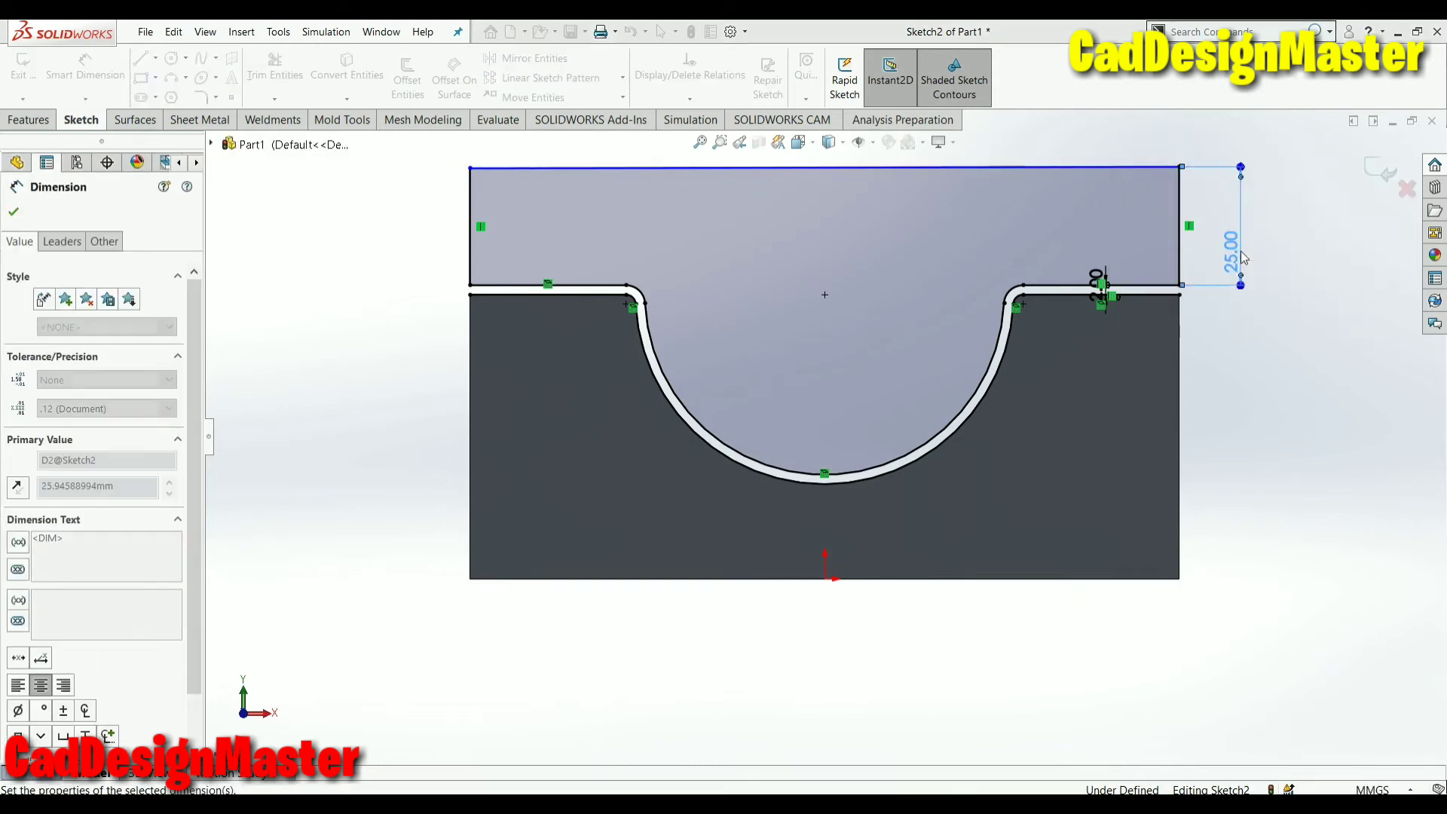
{"action": "right_click", "coordinate": [1240, 242]}
{"action": "left_click", "coordinate": [1286, 297]}
Make the top line horizontal so the cap sketch is fully defined
{"action": "left_click", "coordinate": [876, 170]}
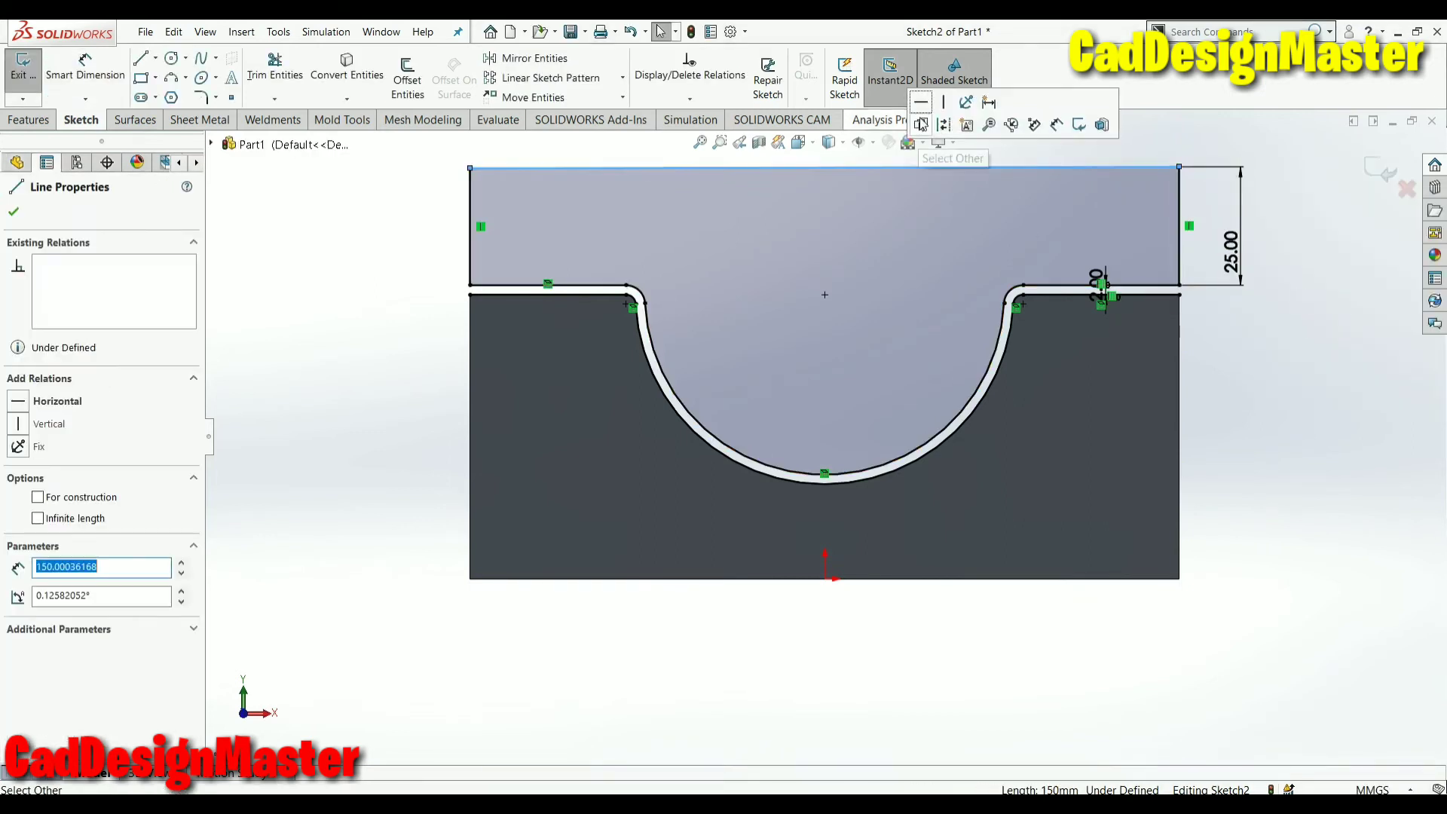
{"action": "left_click", "coordinate": [874, 120]}
{"action": "left_click", "coordinate": [1323, 377]}
{"action": "scroll", "coordinate": [856, 438], "scroll_direction": "up", "scroll_amount": 2}
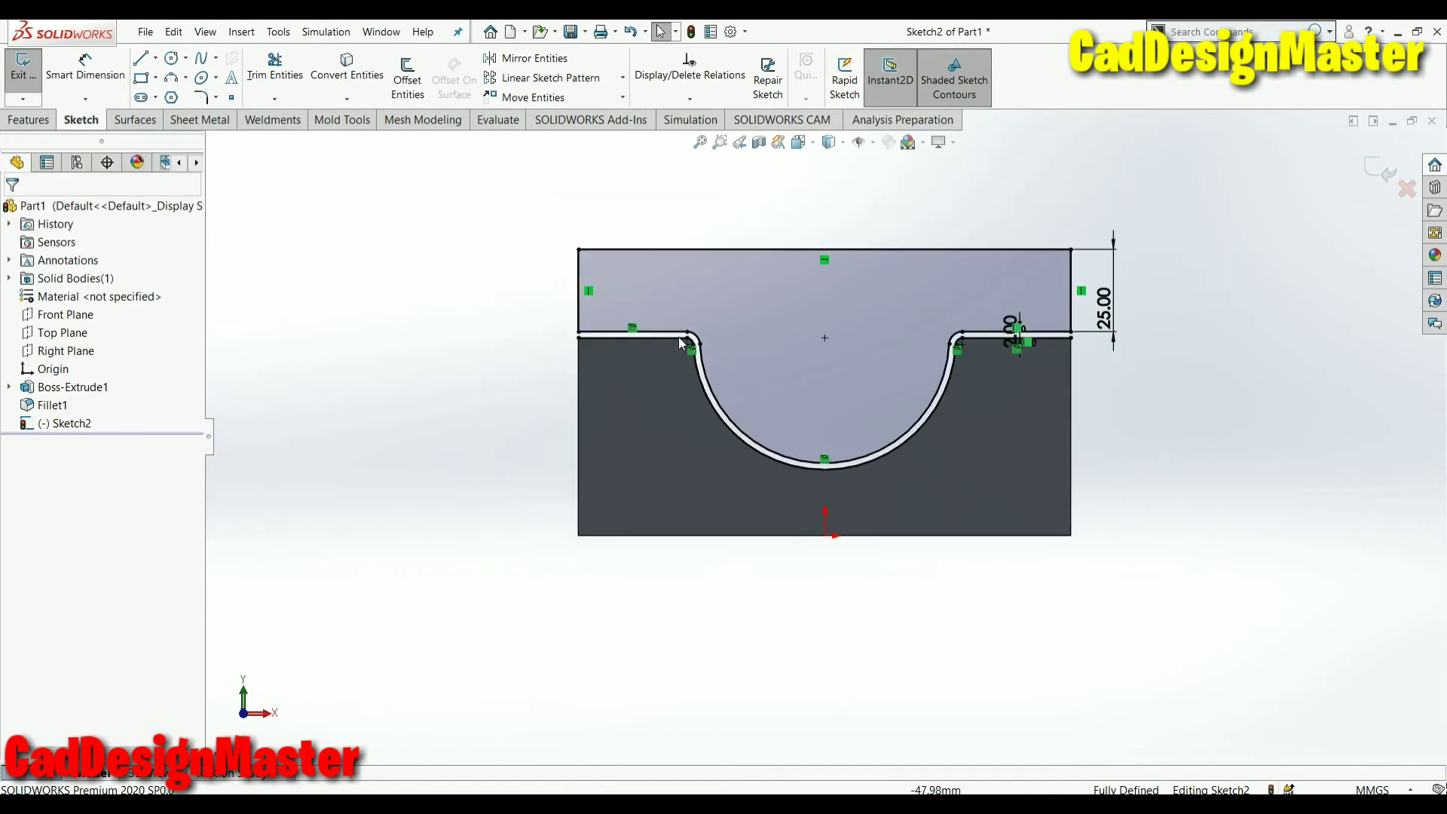
{"action": "left_click_drag", "start_coordinate": [443, 171], "coordinate": [1205, 490]}
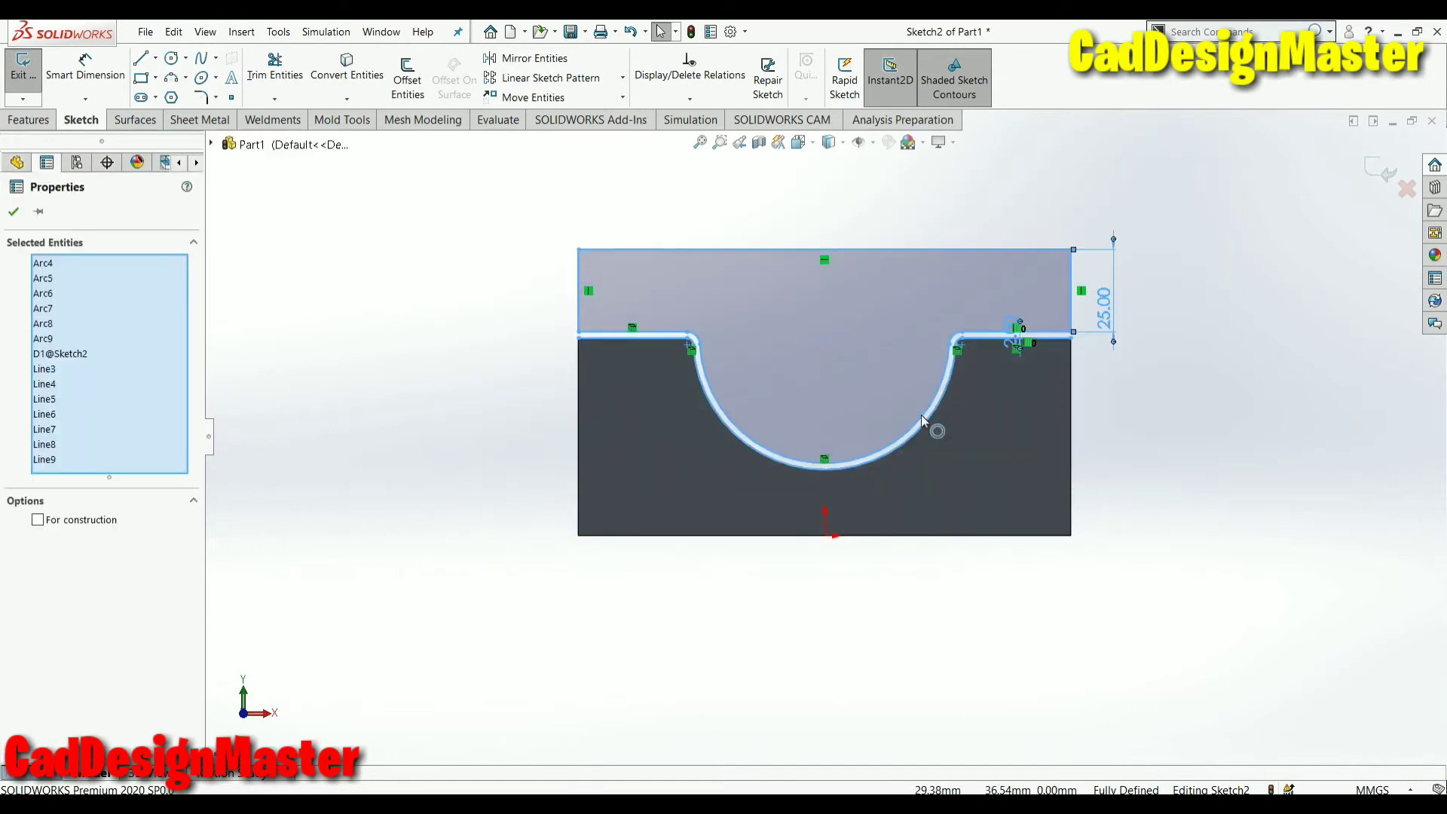
{"action": "right_click", "coordinate": [922, 414]}
{"action": "left_click", "coordinate": [1263, 572]}
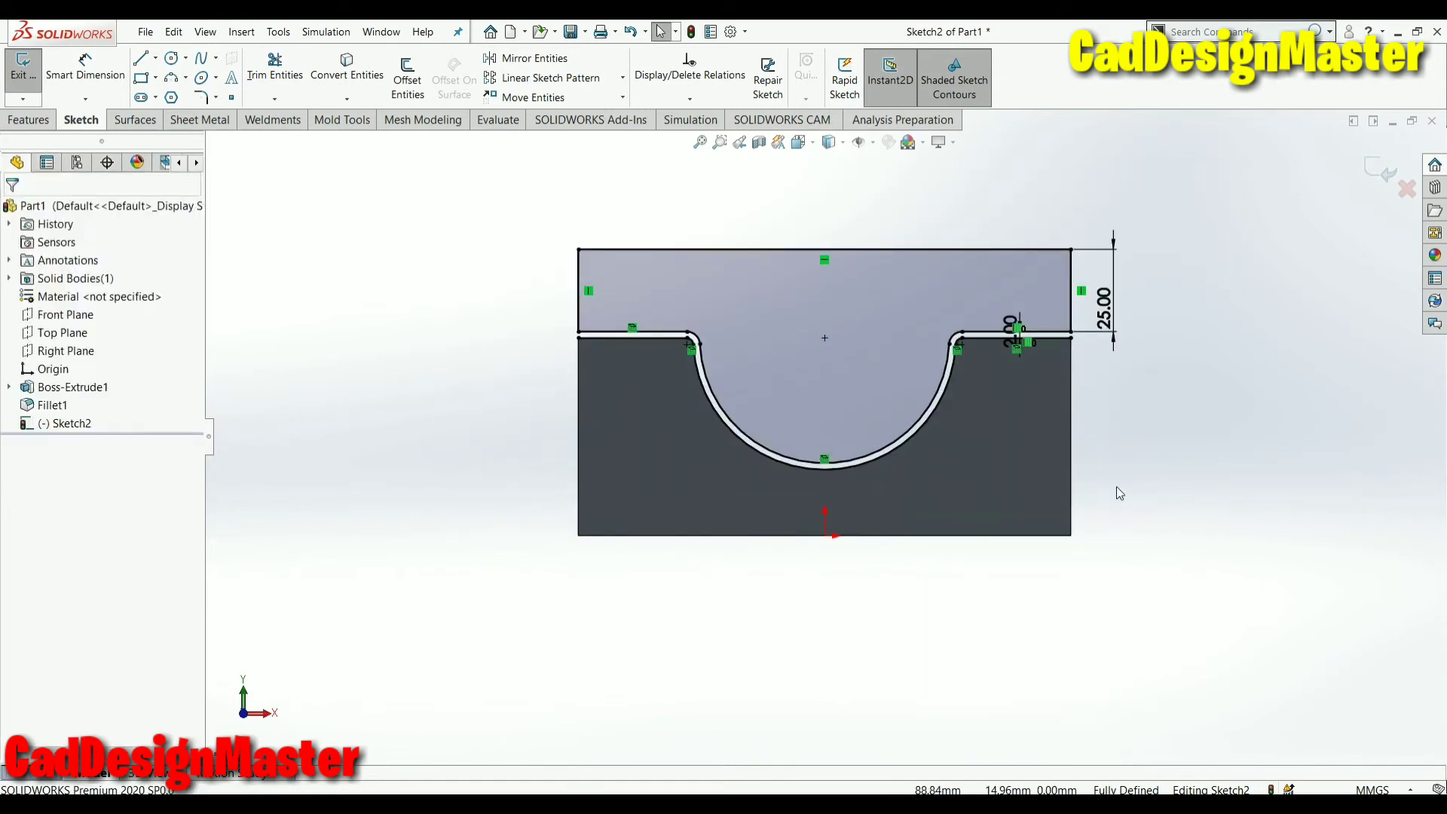
{"action": "key", "text": "ctrl+a"}
{"action": "left_click", "coordinate": [465, 277]}
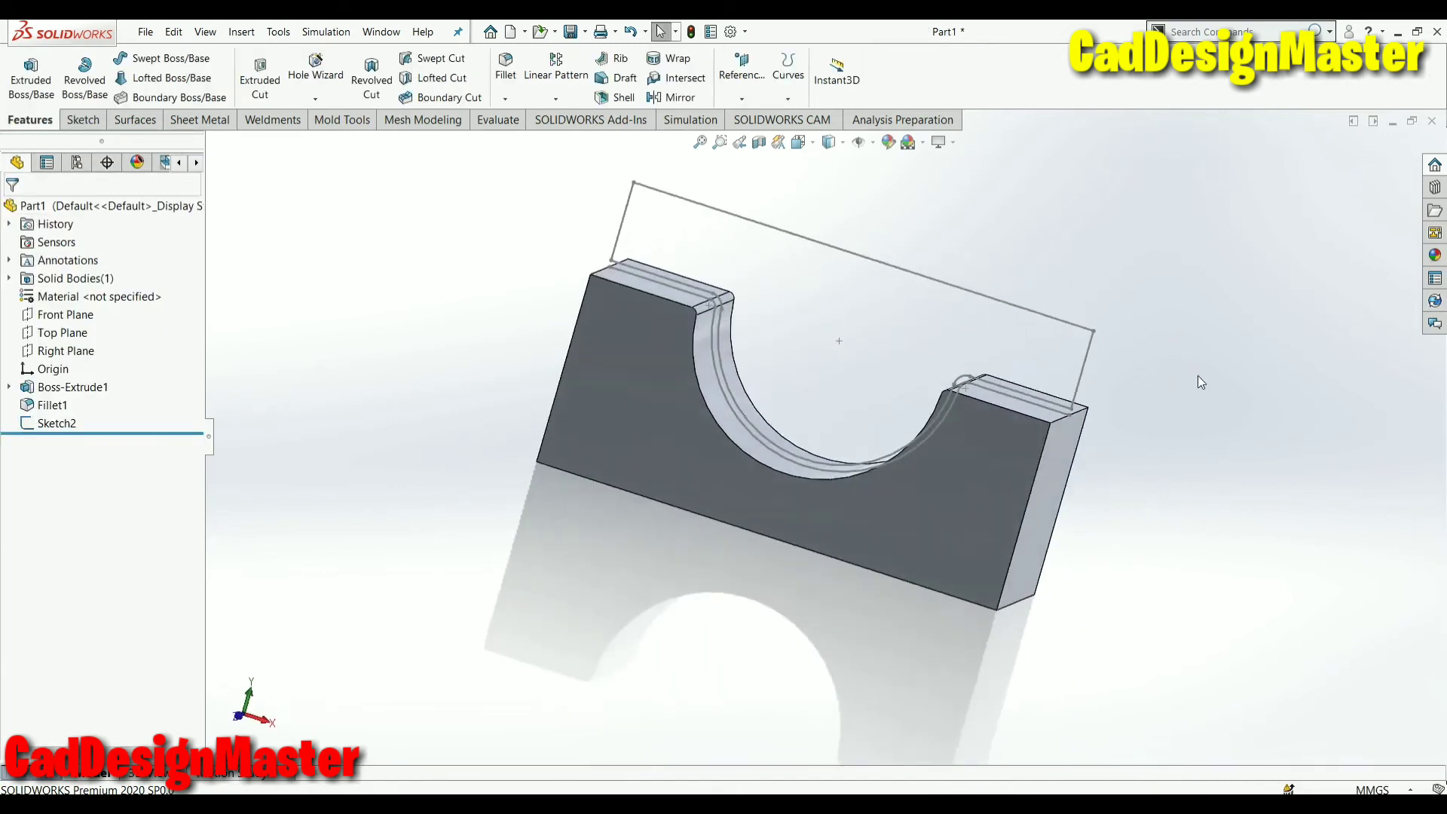
Save the part as Part1, create a new part and start a Front Plane sketch
{"action": "key", "text": "ctrl+s"}
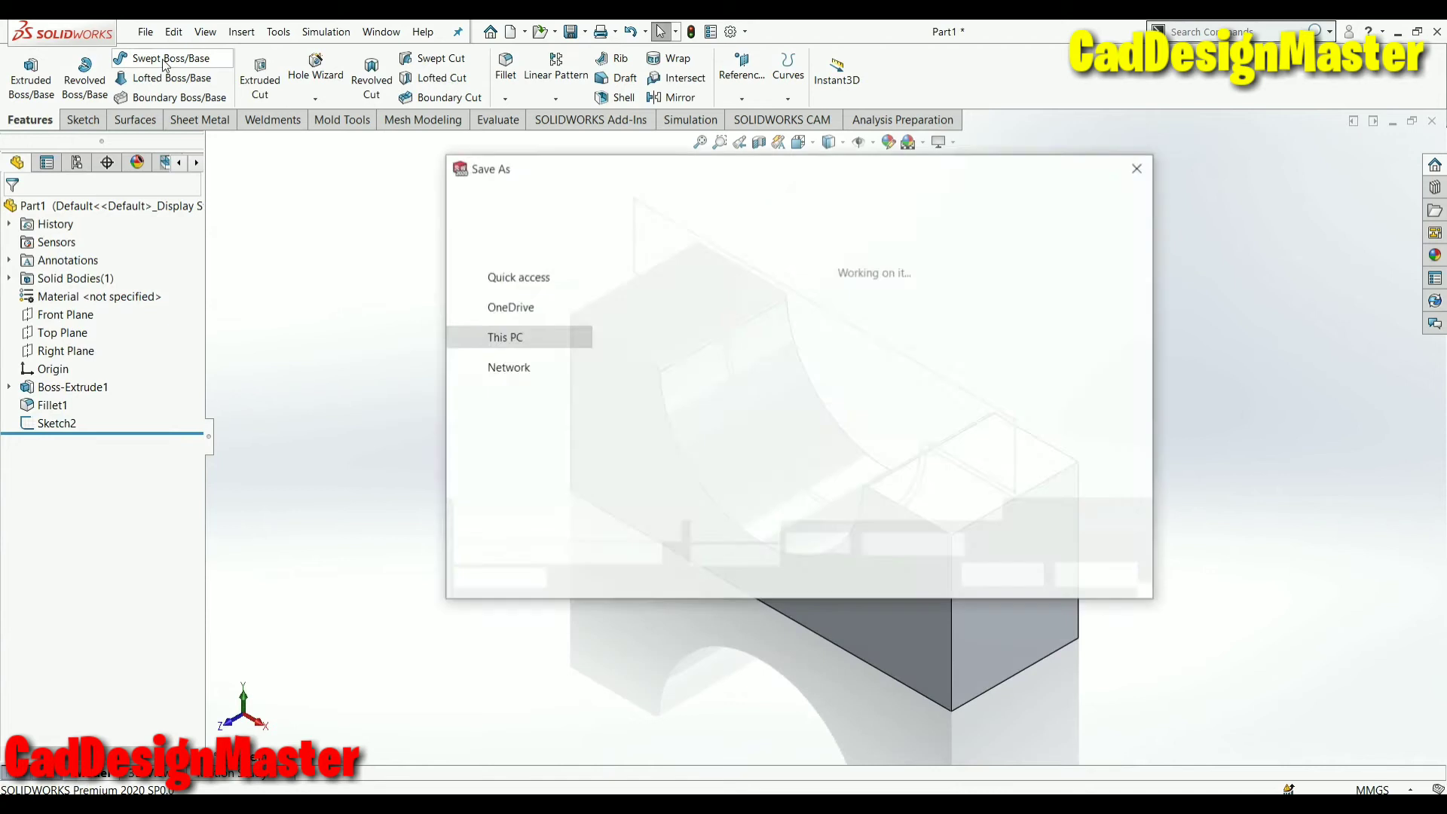
{"action": "key", "text": "Return"}
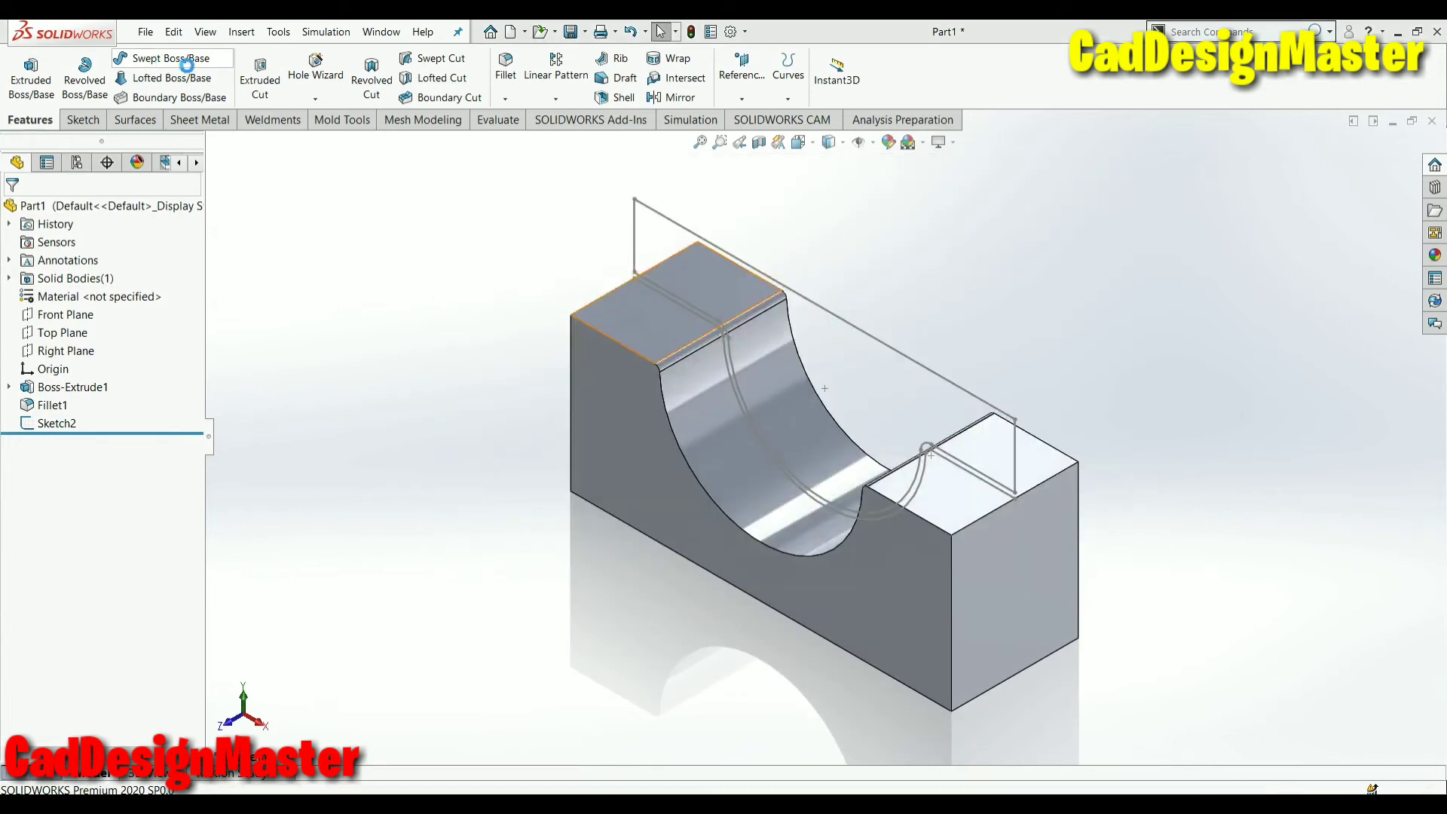
{"action": "key", "text": "ctrl+n"}
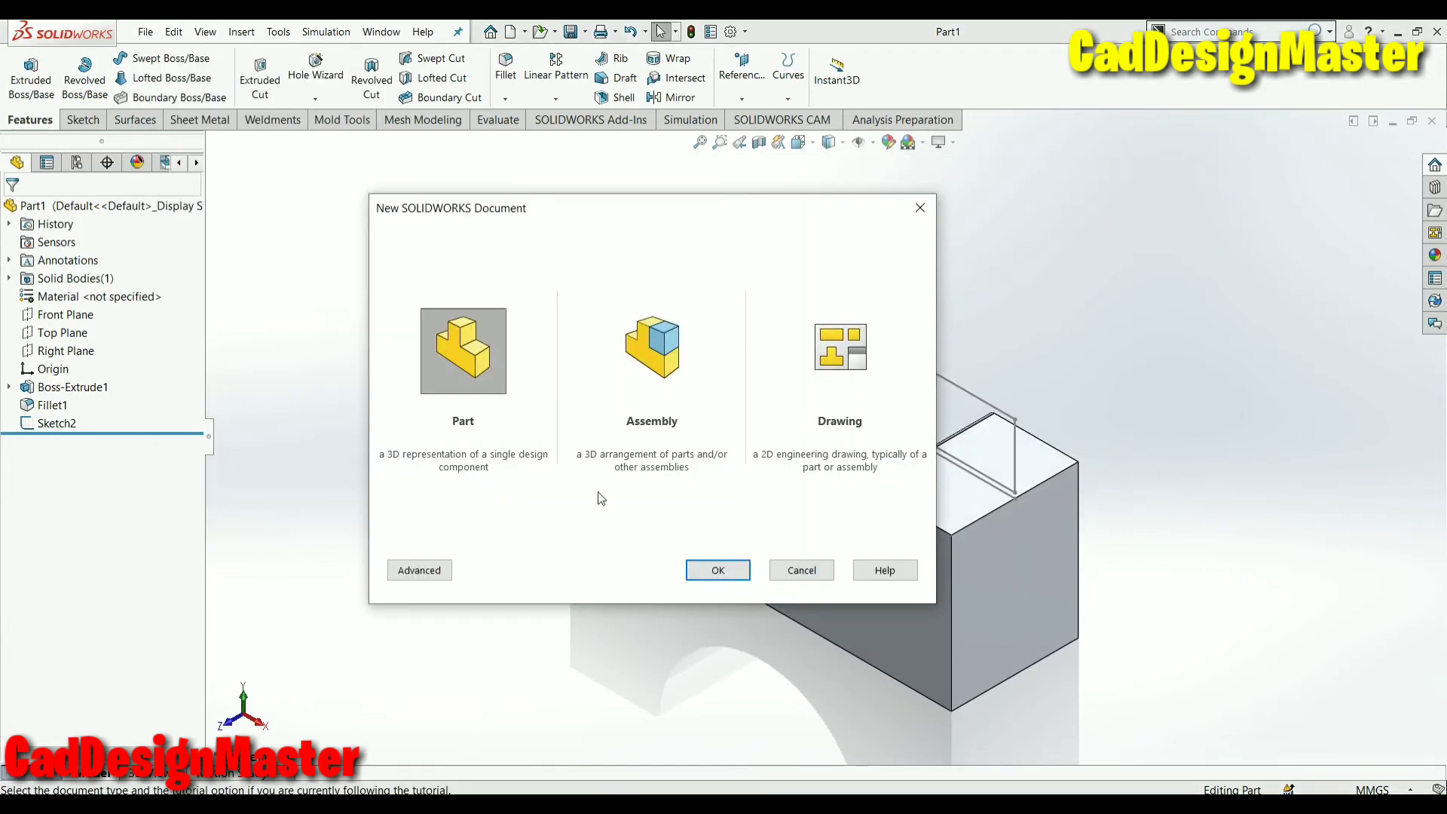
{"action": "left_click", "coordinate": [721, 569]}
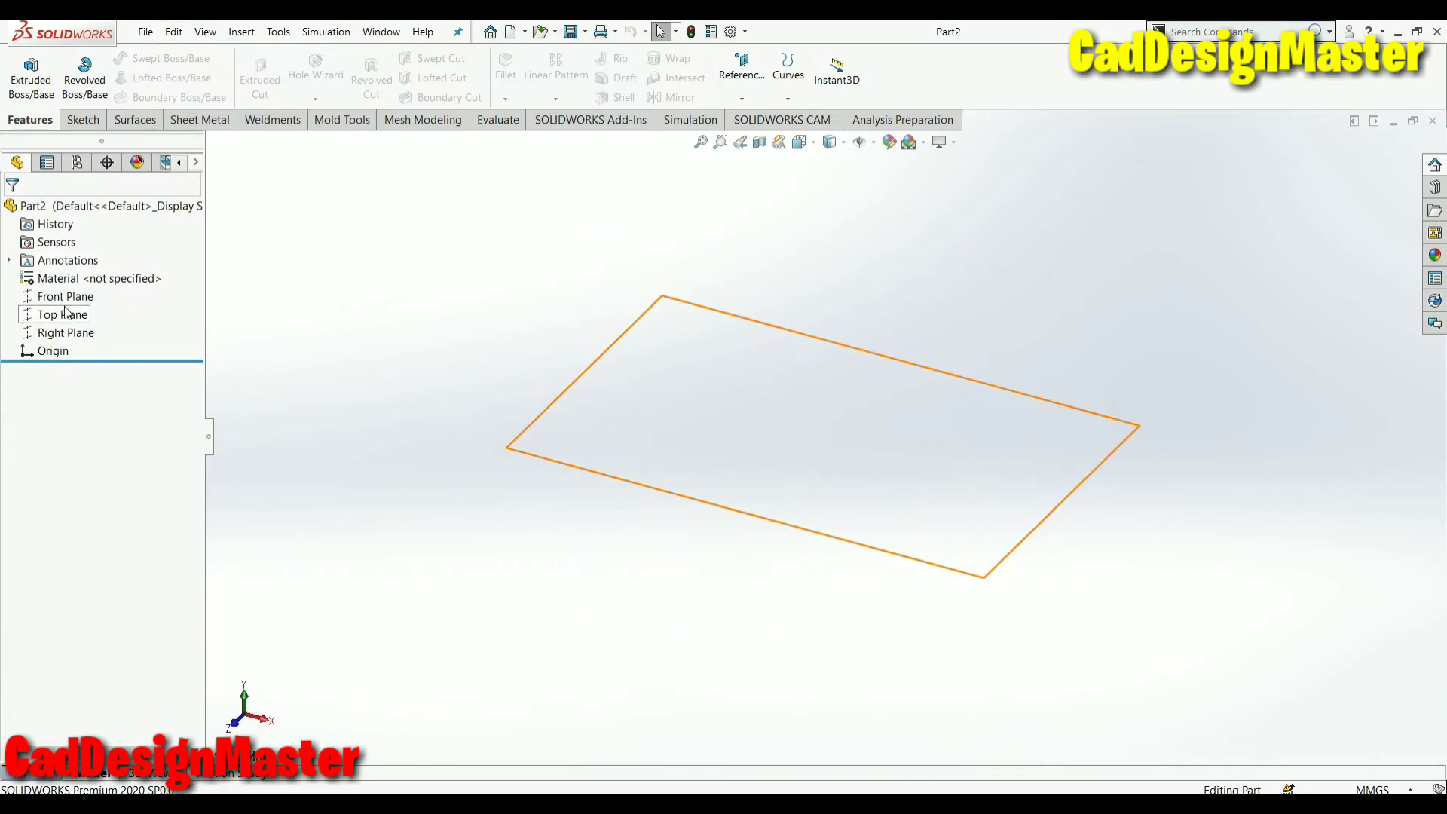
{"action": "left_click", "coordinate": [65, 296]}
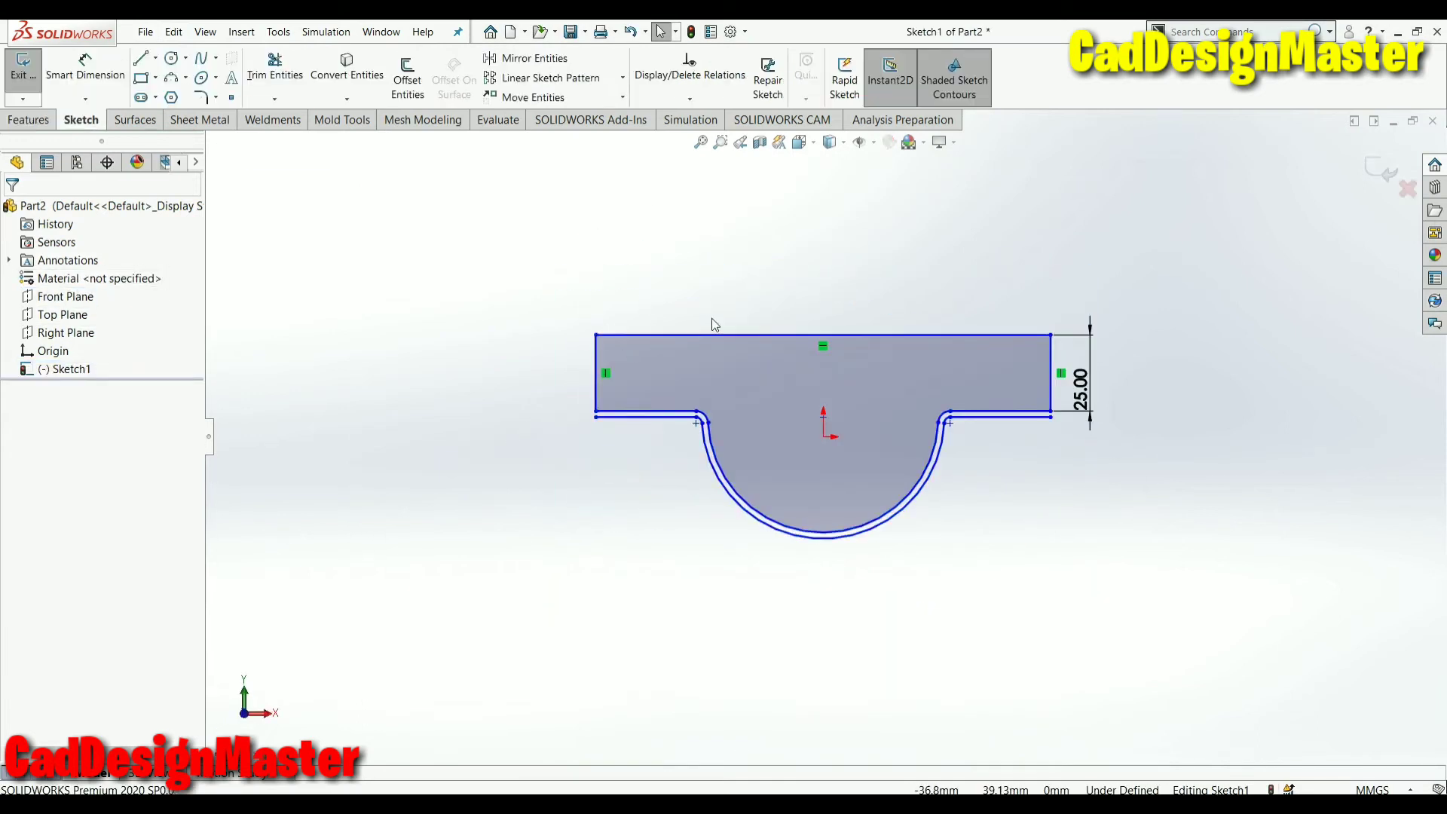
Constrain the profile's top line to pass through the origin
{"action": "right_click", "coordinate": [716, 320]}
{"action": "key", "text": "Escape"}
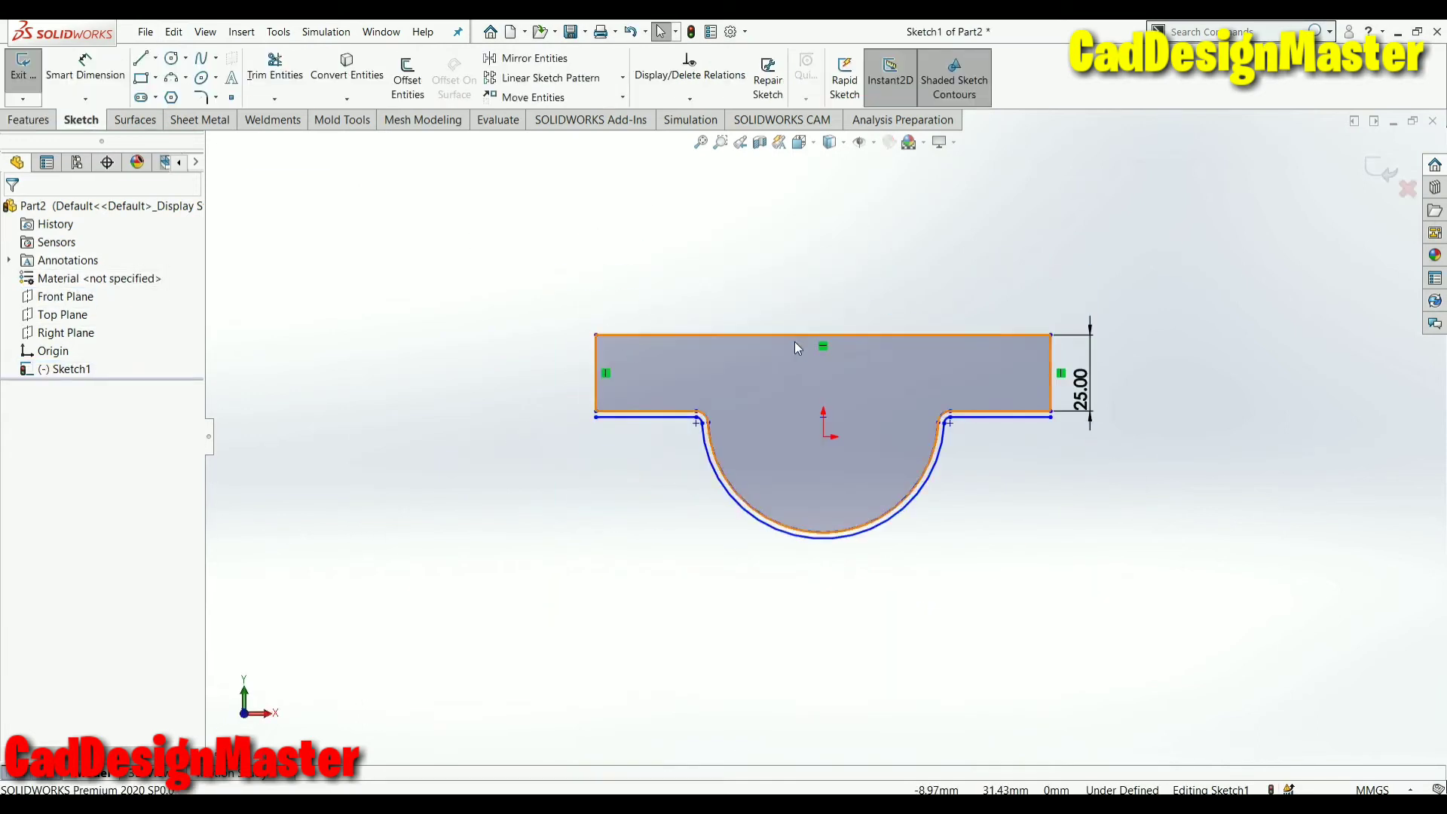
{"action": "left_click", "coordinate": [795, 336]}
{"action": "left_click", "coordinate": [824, 419], "text": "ctrl"}
{"action": "left_click", "coordinate": [39, 502]}
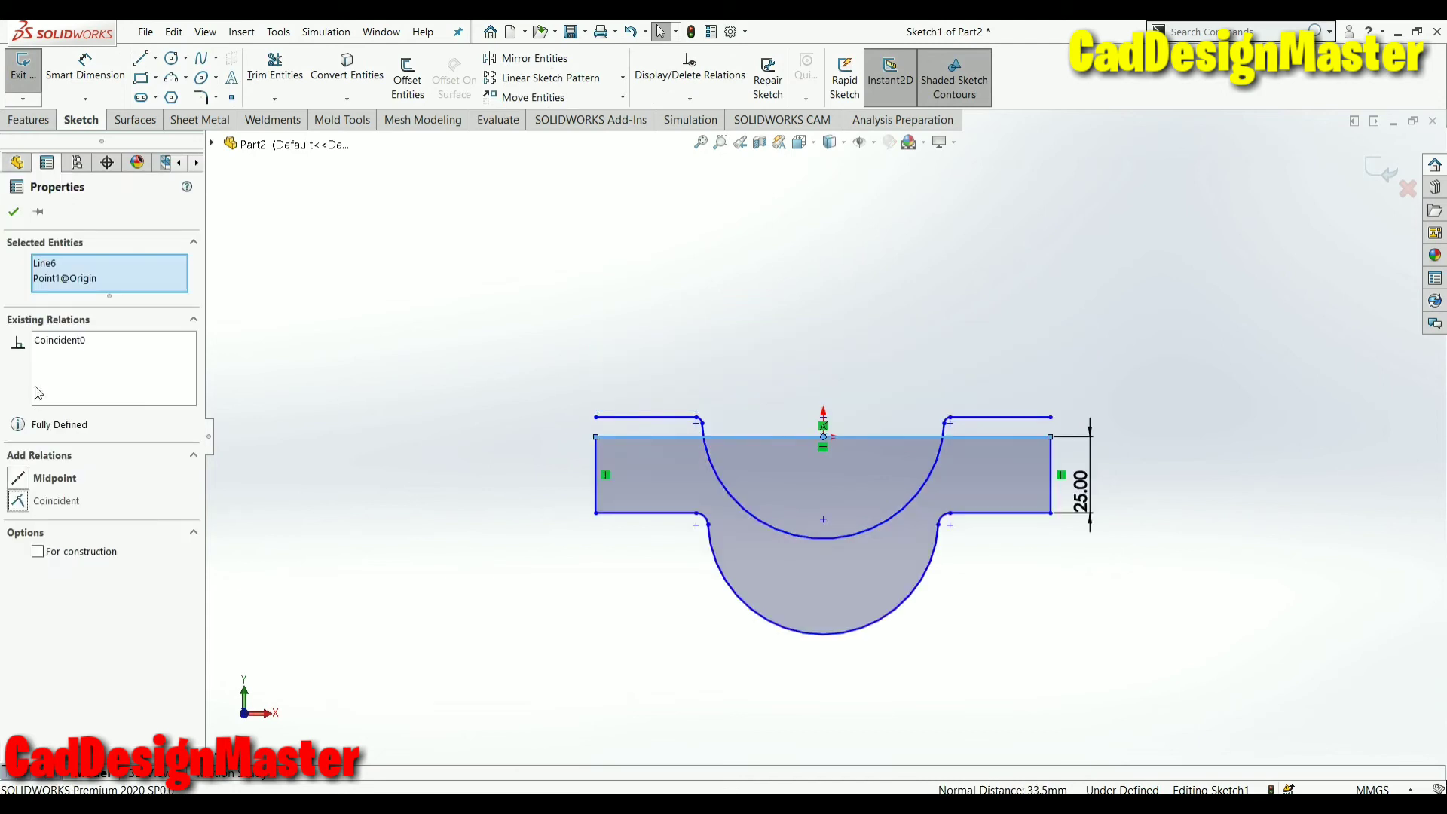
{"action": "left_click", "coordinate": [13, 211]}
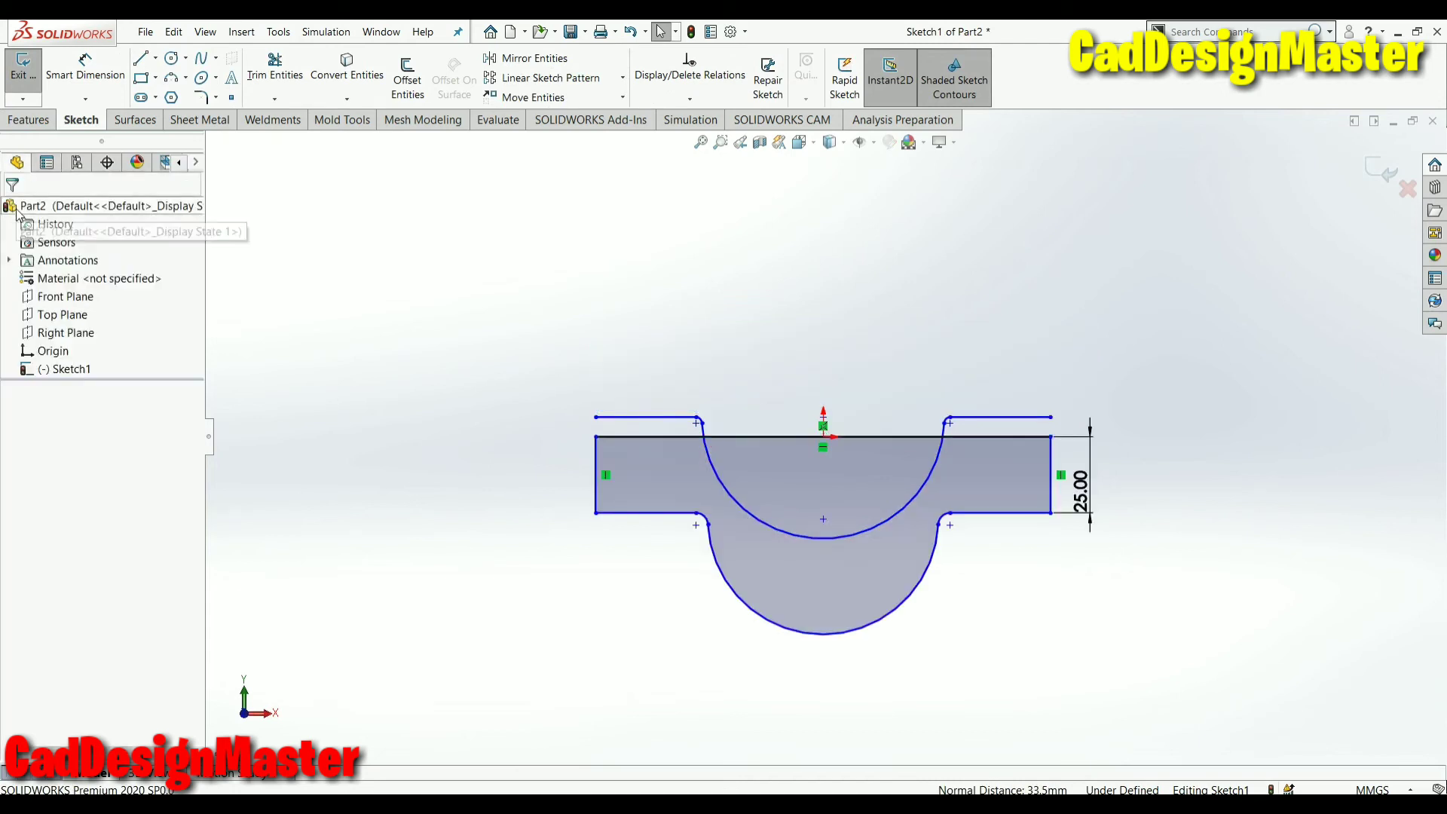
{"action": "left_click", "coordinate": [674, 424]}
{"action": "left_click", "coordinate": [784, 471], "text": "ctrl"}
{"action": "left_click", "coordinate": [640, 329]}
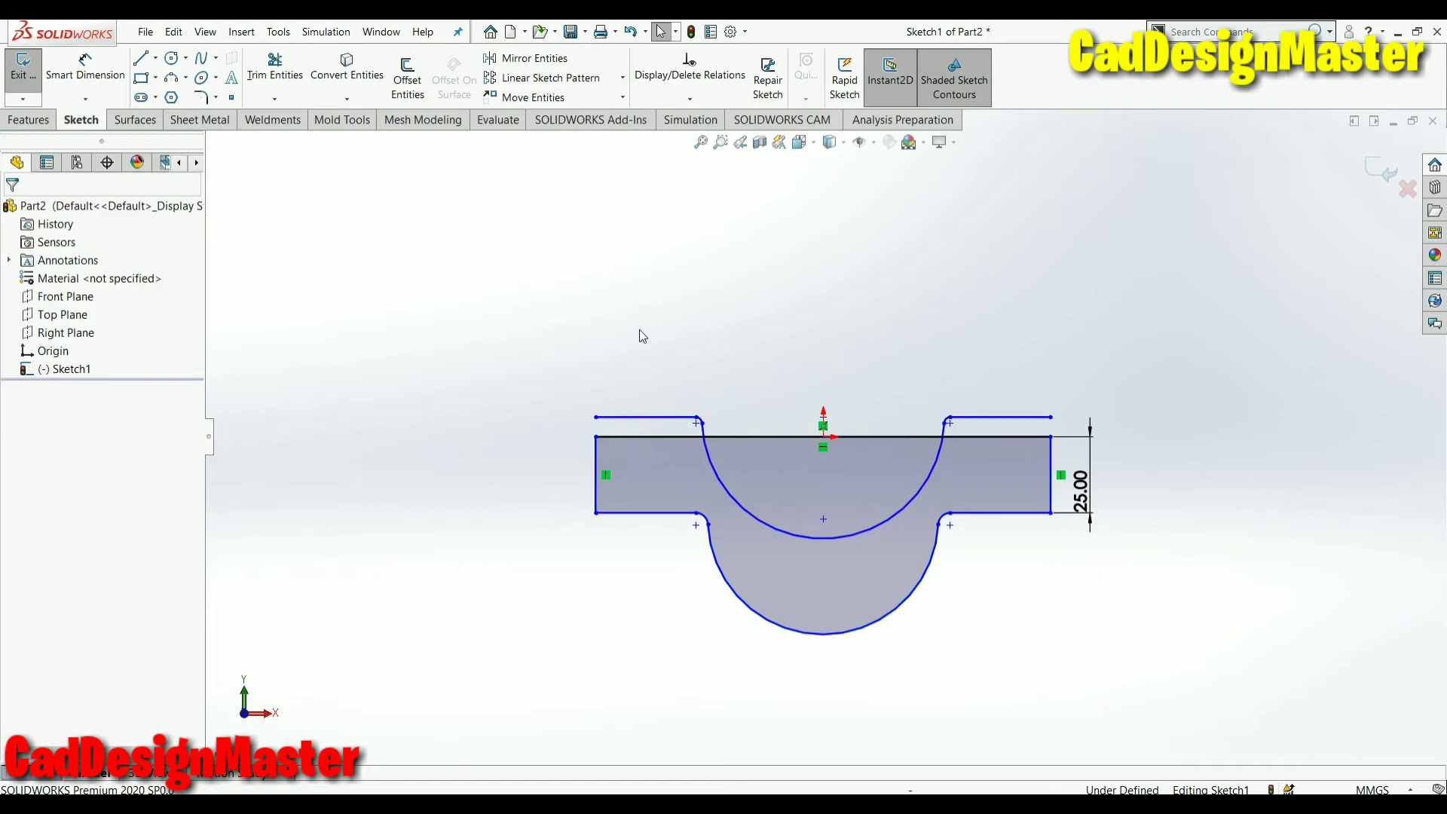
Boss-extrude both sketch regions 50 mm Mid Plane into the solid cap
{"action": "left_click", "coordinate": [31, 120]}
{"action": "left_click", "coordinate": [31, 75]}
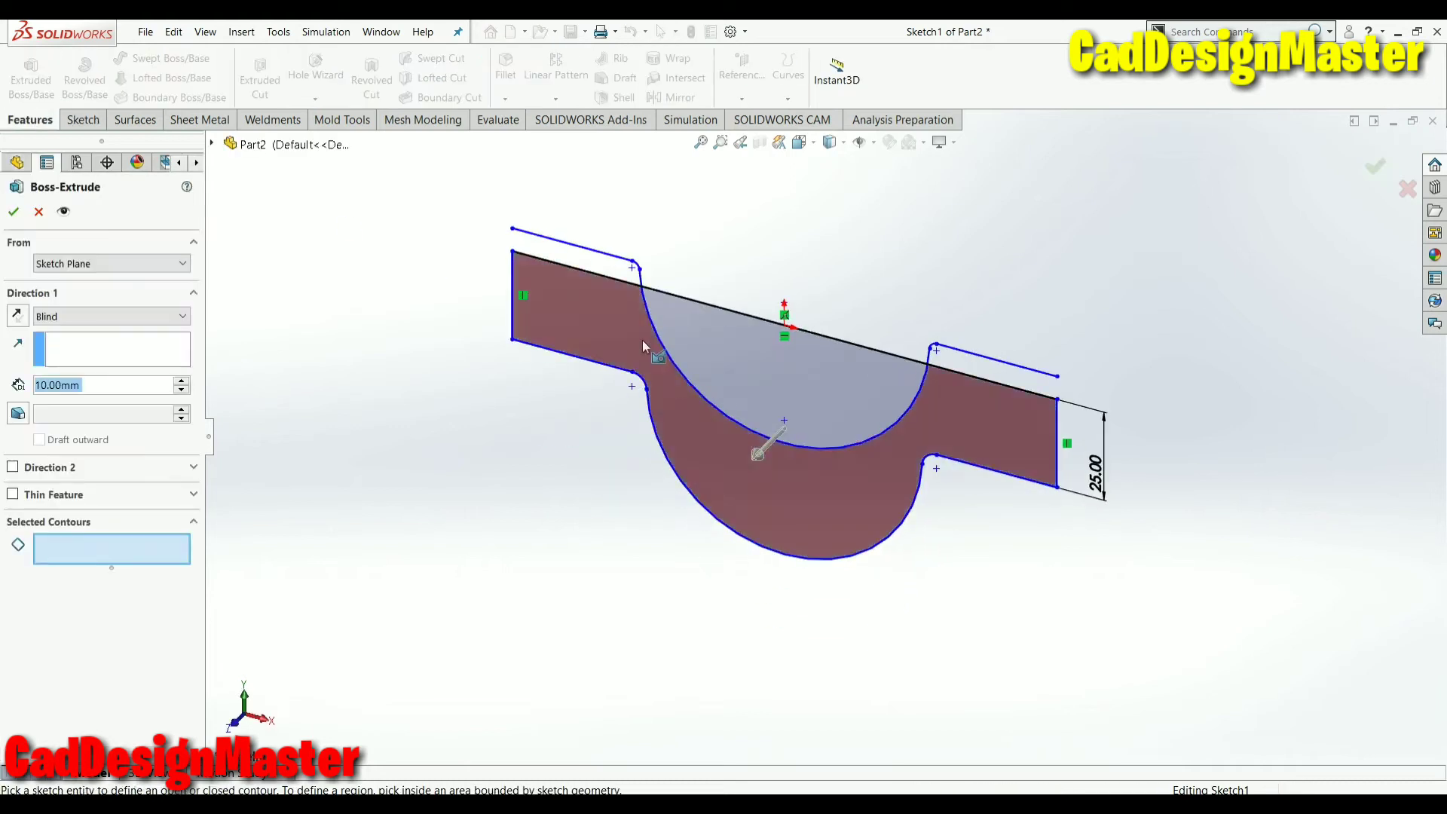
{"action": "left_click", "coordinate": [645, 347]}
{"action": "middle_click_drag", "start_coordinate": [644, 347], "coordinate": [241, 427]}
{"action": "left_click", "coordinate": [111, 316]}
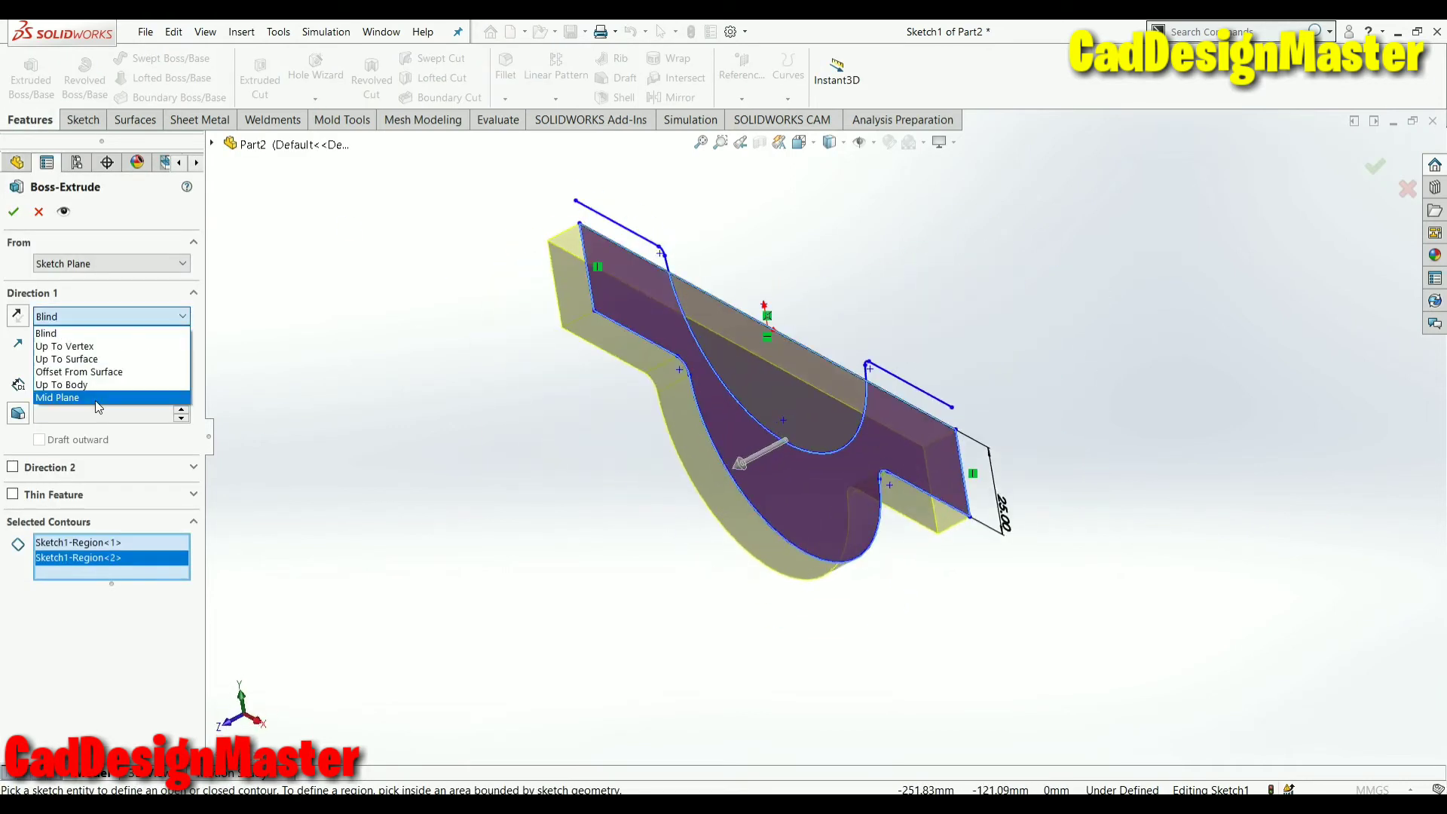
{"action": "left_click", "coordinate": [97, 398]}
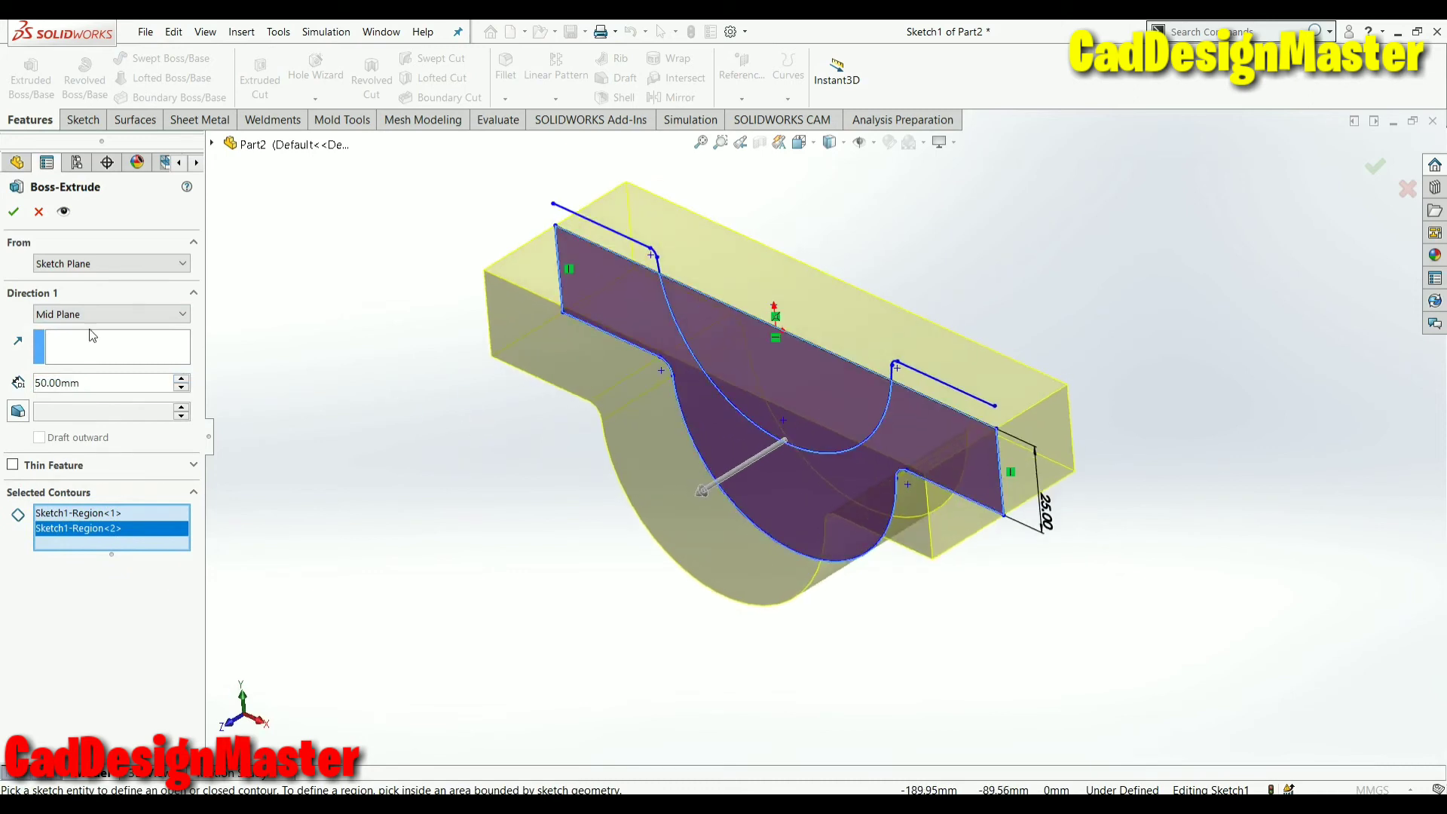
{"action": "left_click", "coordinate": [14, 212]}
{"action": "mouse_move", "coordinate": [365, 400]}
{"action": "middle_mouse_down"}
{"action": "mouse_move", "coordinate": [559, 307]}
{"action": "mouse_move", "coordinate": [430, 392]}
{"action": "middle_mouse_up"}
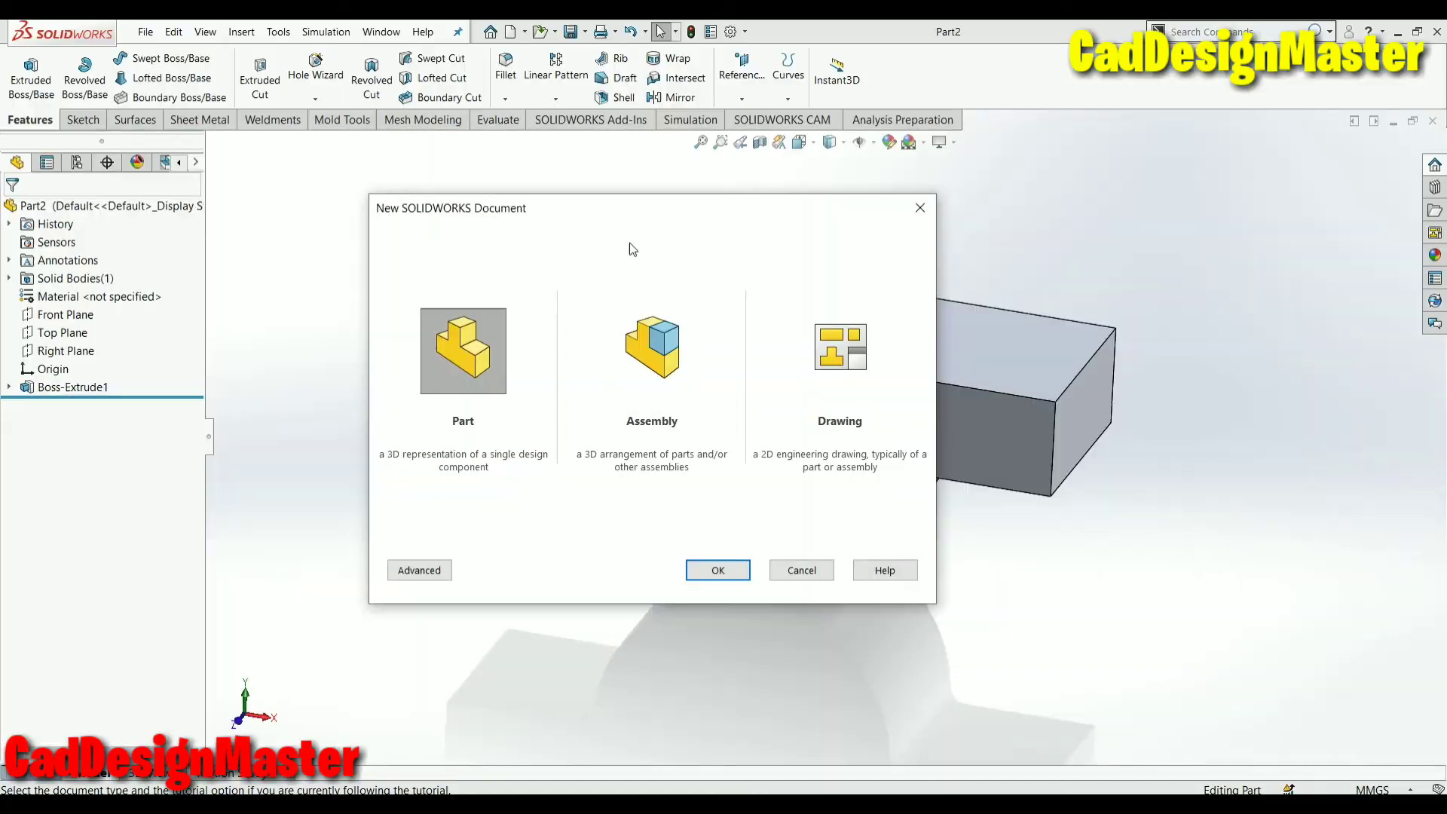
Create a new assembly and place Part1, then Part2 above the grooved block
{"action": "left_click", "coordinate": [652, 351]}
{"action": "left_click", "coordinate": [720, 570]}
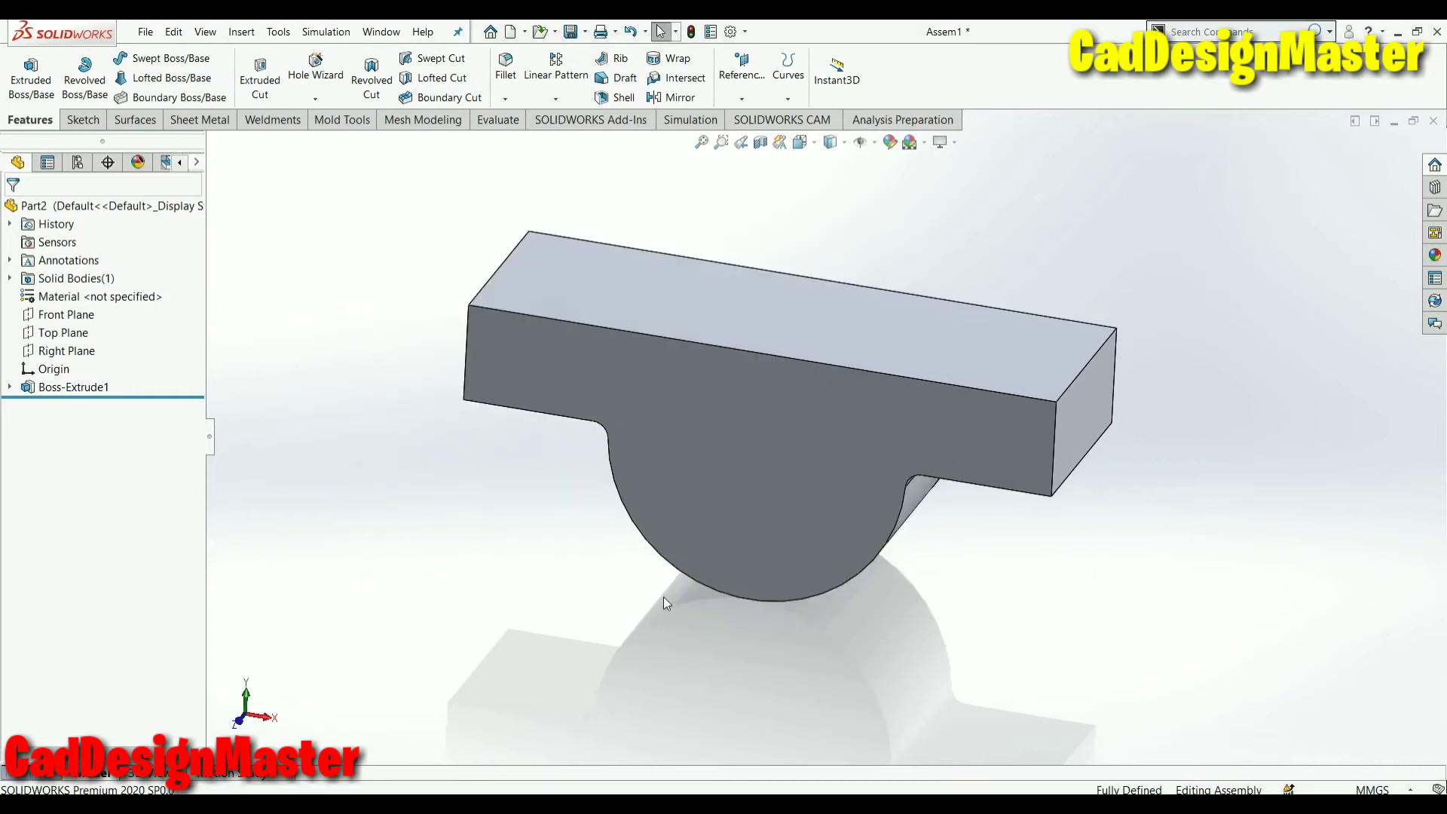
{"action": "left_click", "coordinate": [38, 435]}
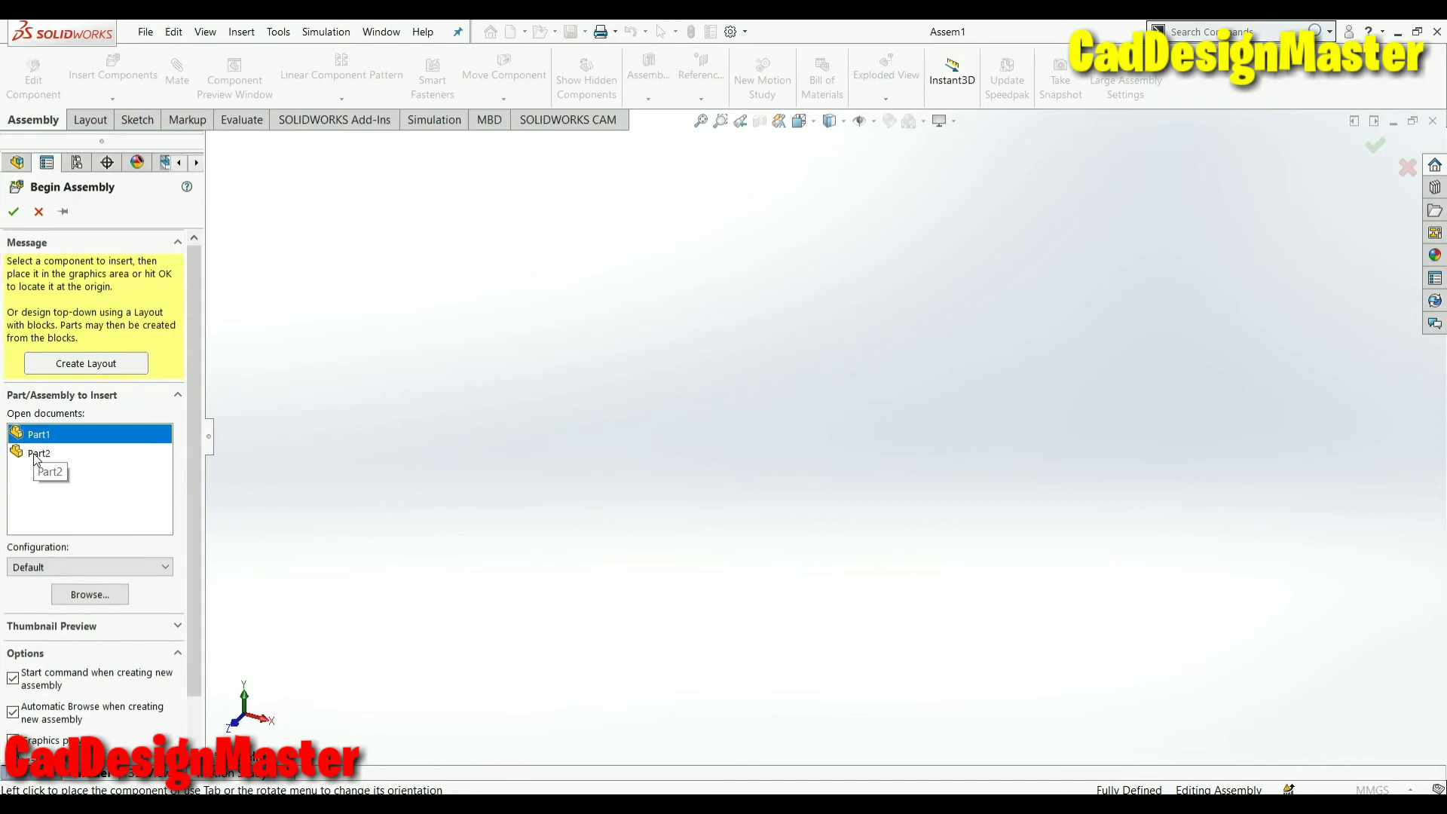
{"action": "left_click", "coordinate": [796, 488]}
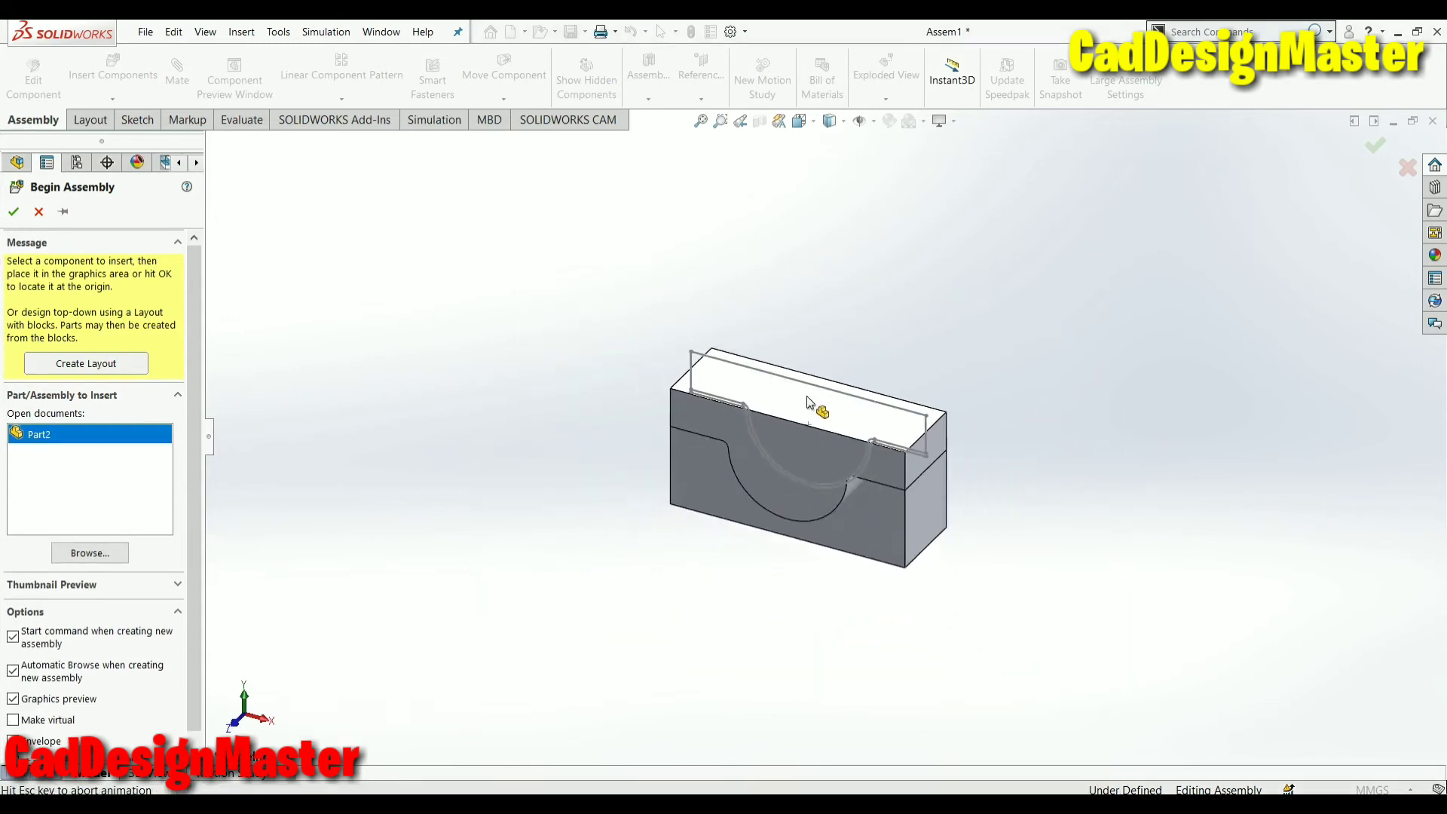
{"action": "left_click", "coordinate": [830, 301]}
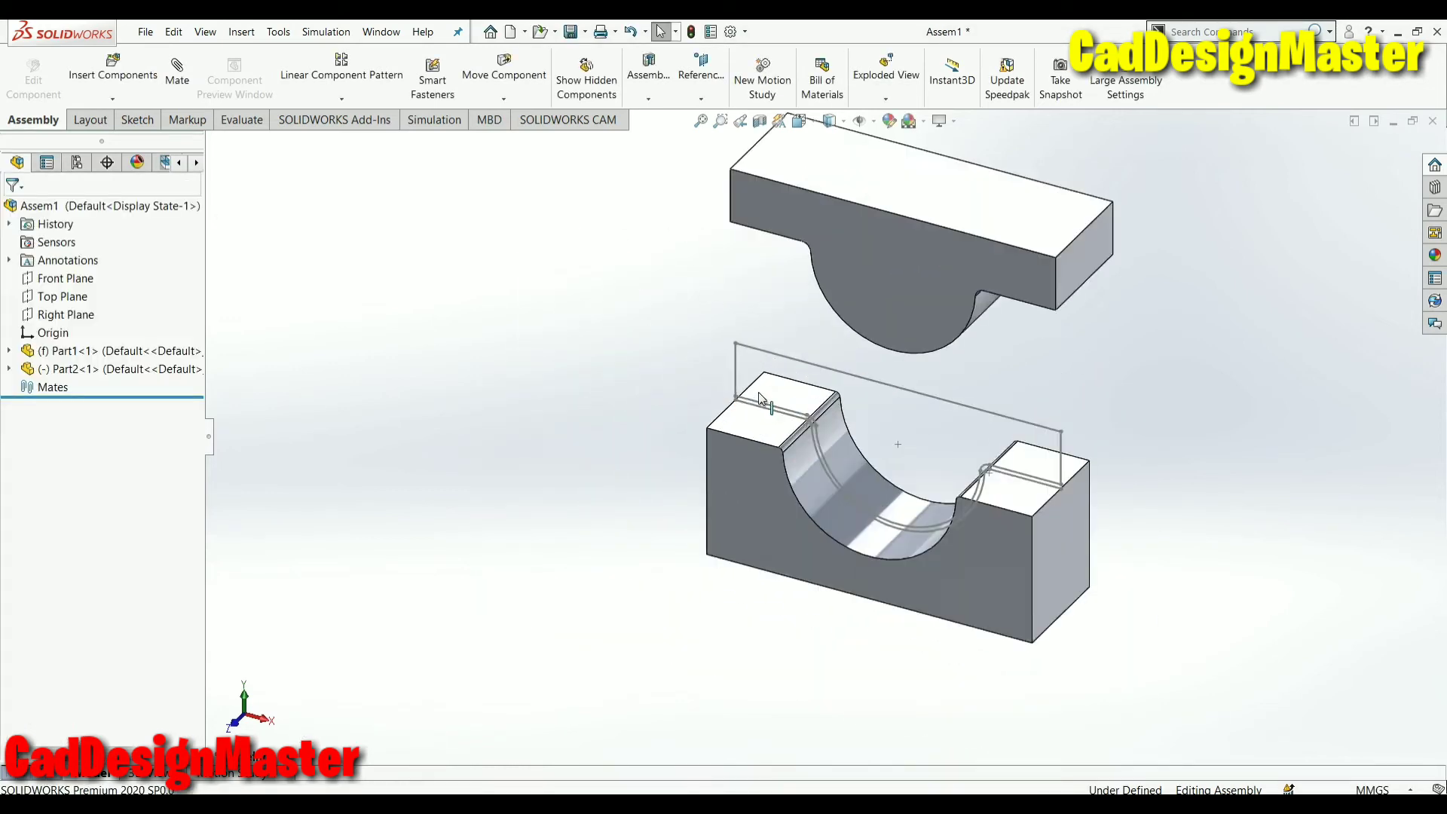
{"action": "scroll", "coordinate": [720, 368], "scroll_direction": "up", "scroll_amount": 5}
{"action": "left_click", "coordinate": [866, 389]}
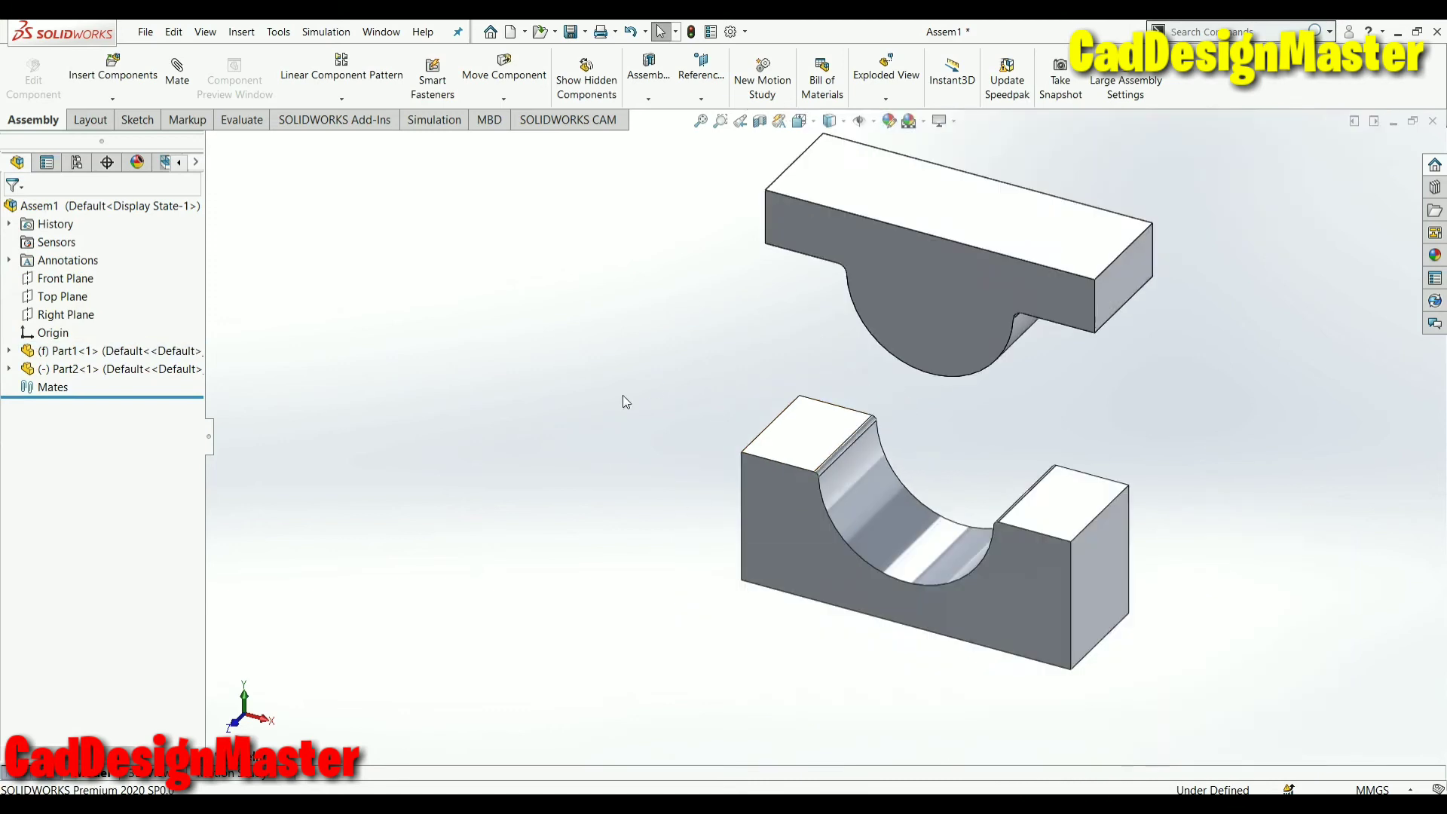
Float Part1 and mate its Front Plane coincident with the assembly Front Plane
{"action": "left_click", "coordinate": [766, 528]}
{"action": "right_click", "coordinate": [767, 527]}
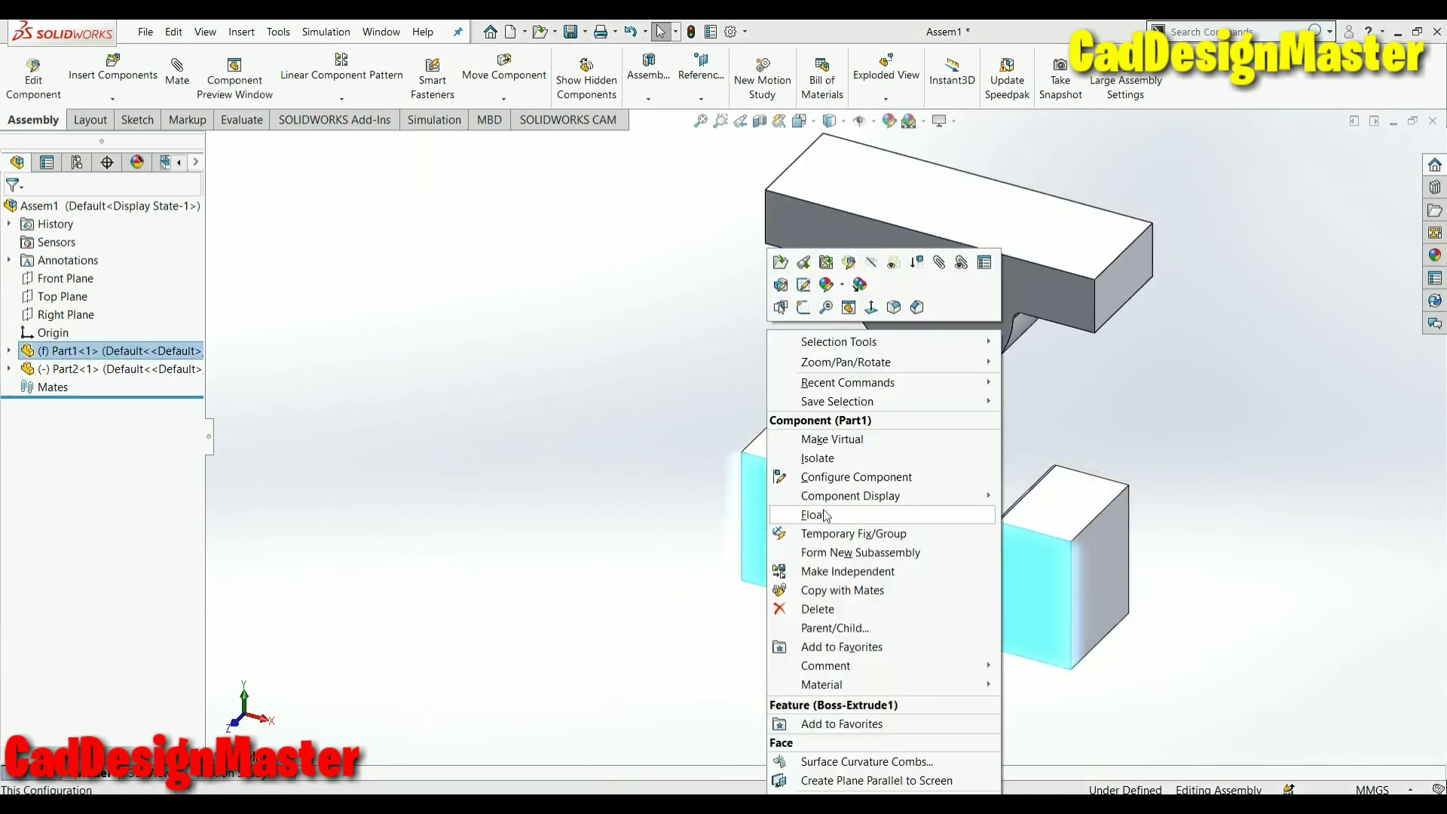
{"action": "left_click", "coordinate": [824, 514]}
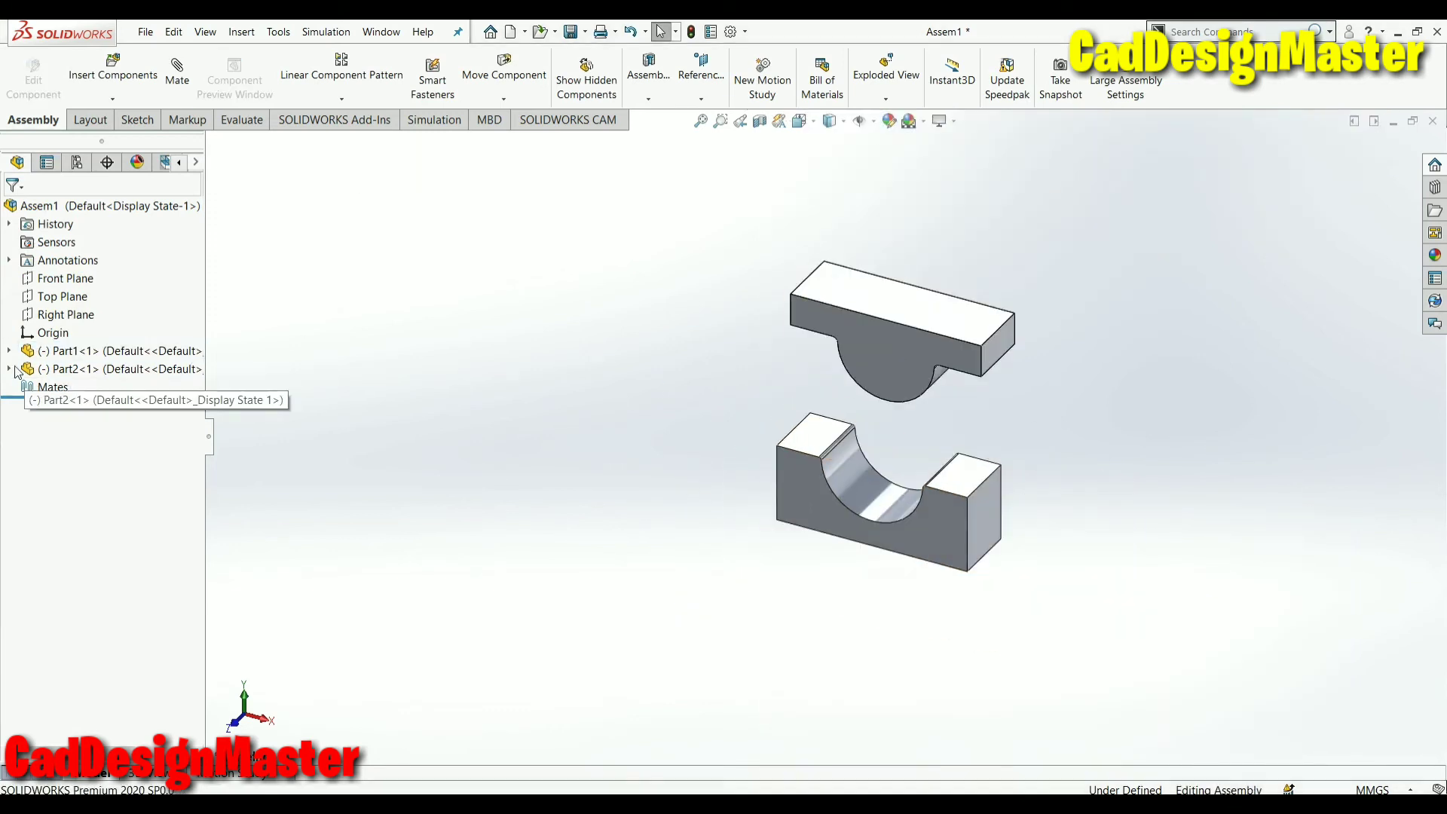
{"action": "left_click", "coordinate": [9, 368]}
{"action": "left_click", "coordinate": [79, 462]}
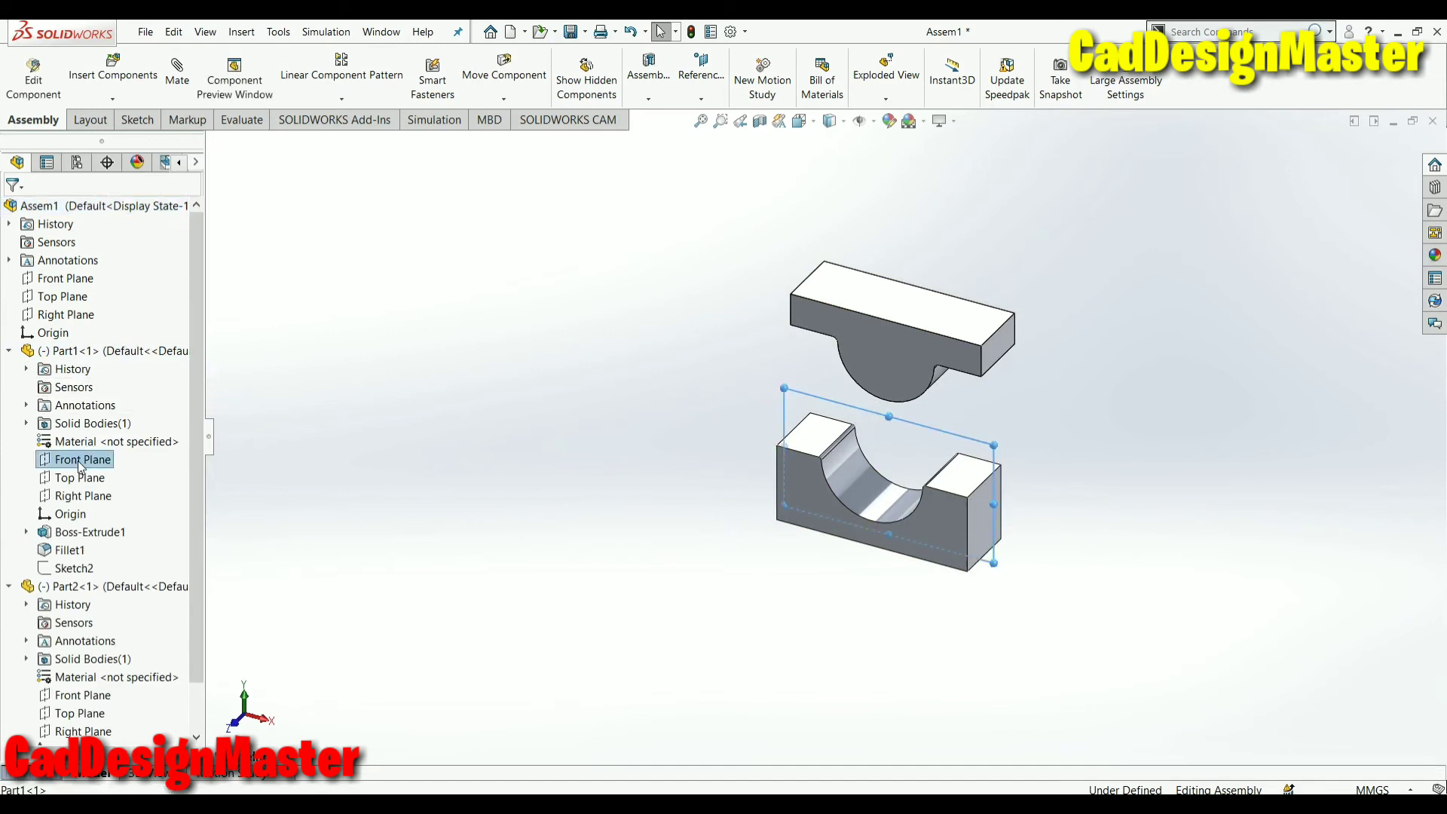
{"action": "right_click", "coordinate": [69, 284]}
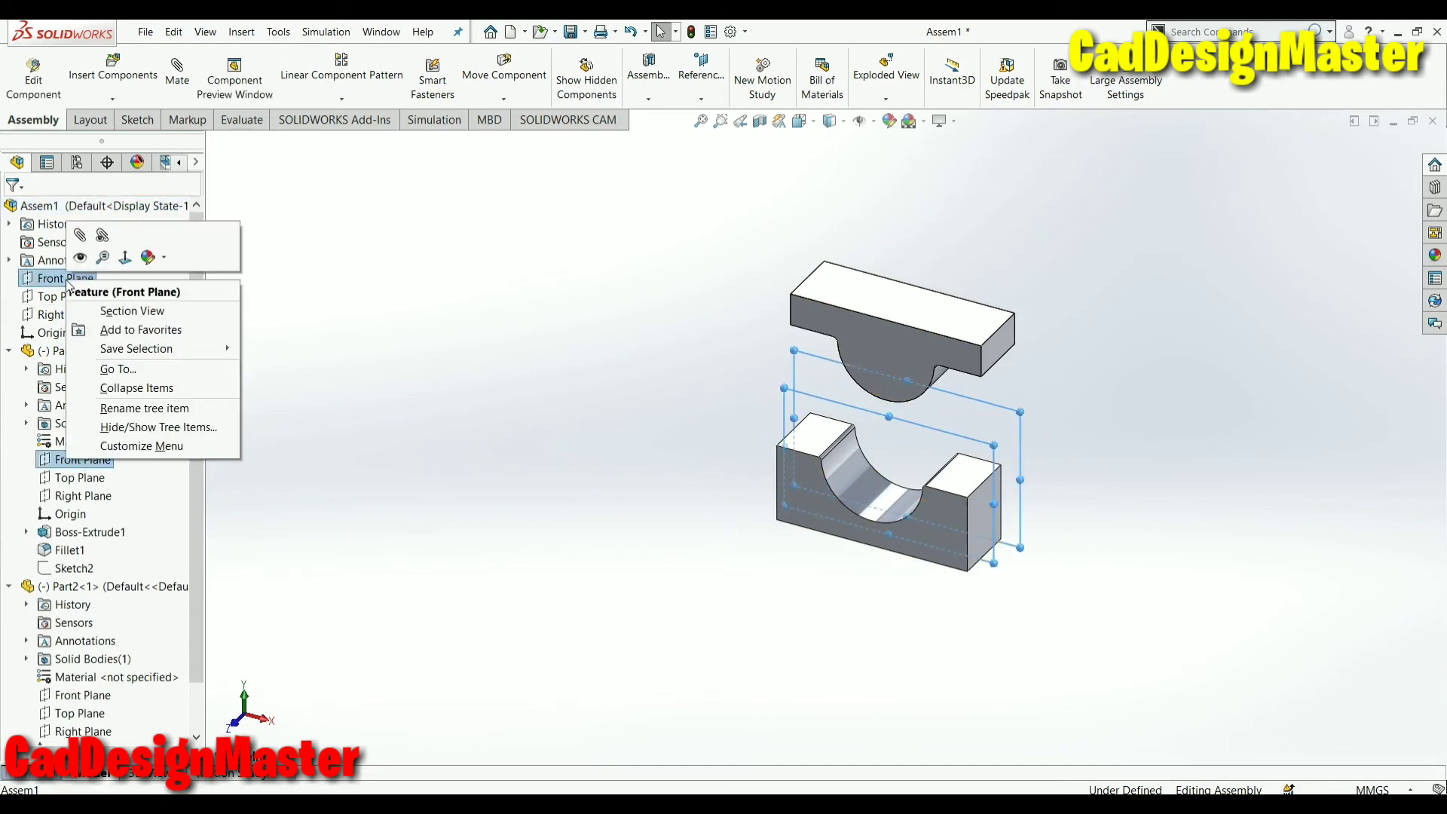
{"action": "left_click", "coordinate": [84, 245]}
{"action": "left_click", "coordinate": [8, 215]}
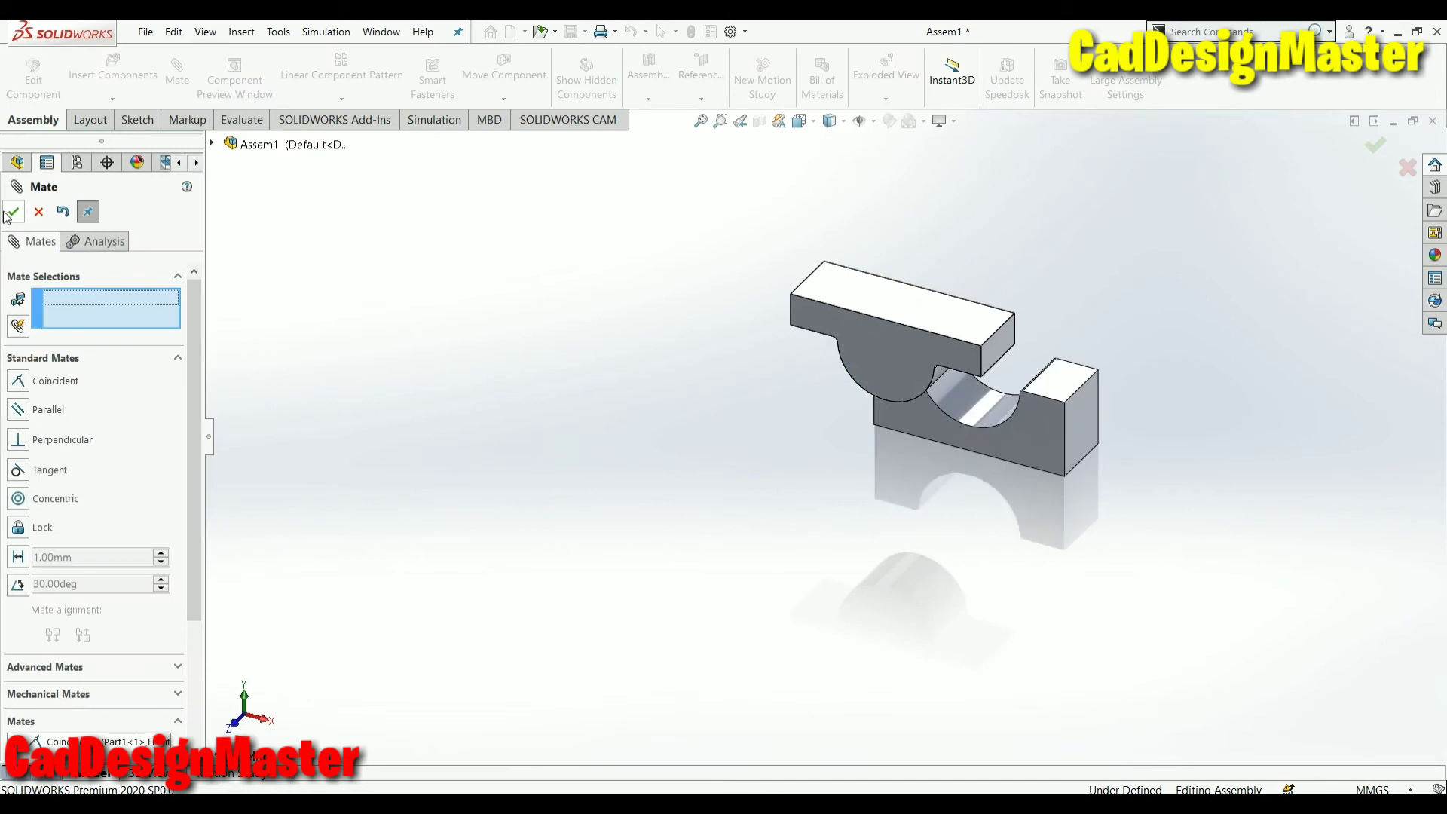
Mate Part1's Right Plane coincident with the assembly Right Plane
{"action": "left_click", "coordinate": [214, 144]}
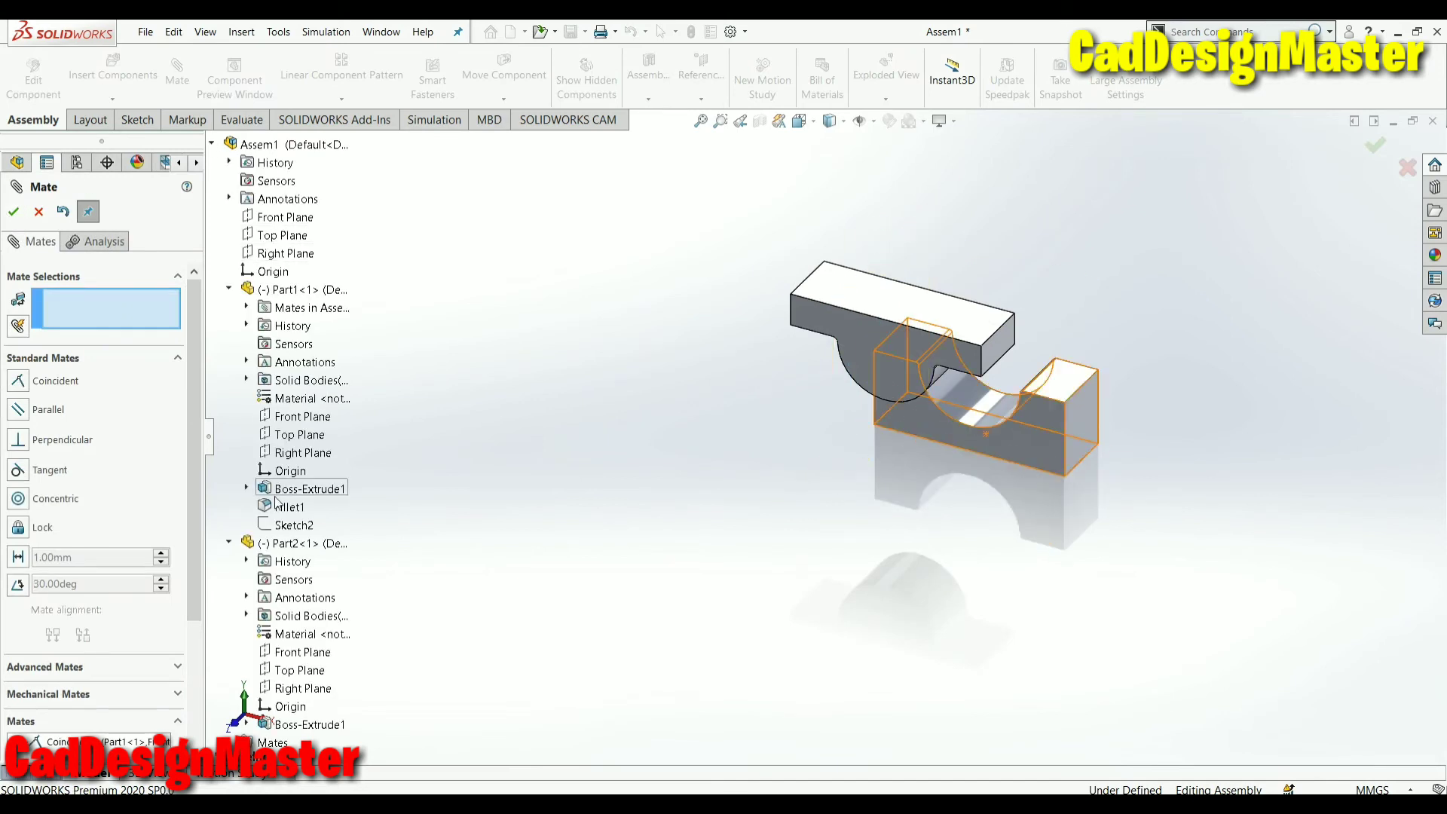
{"action": "left_click", "coordinate": [305, 453]}
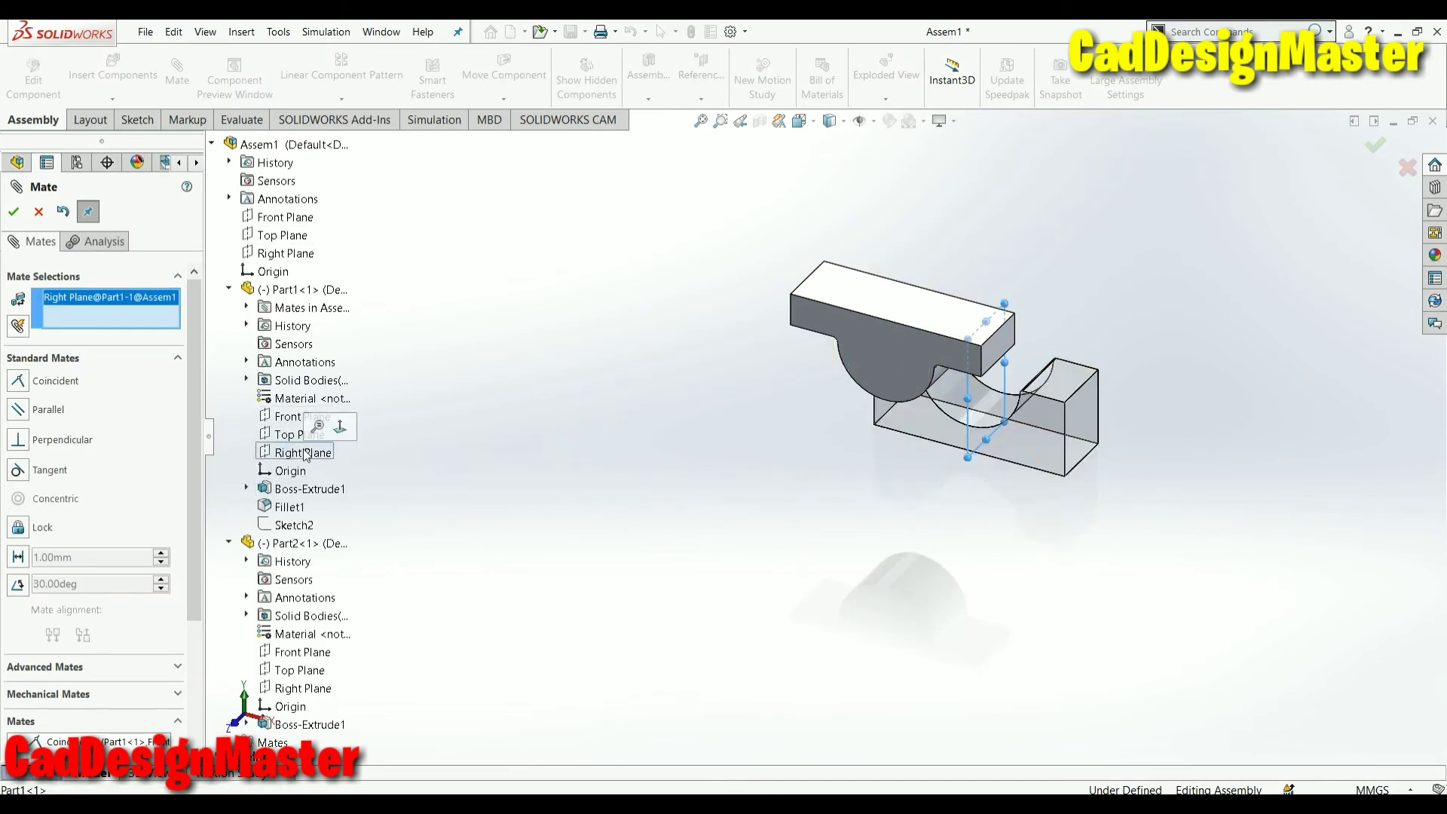
{"action": "left_click", "coordinate": [281, 254]}
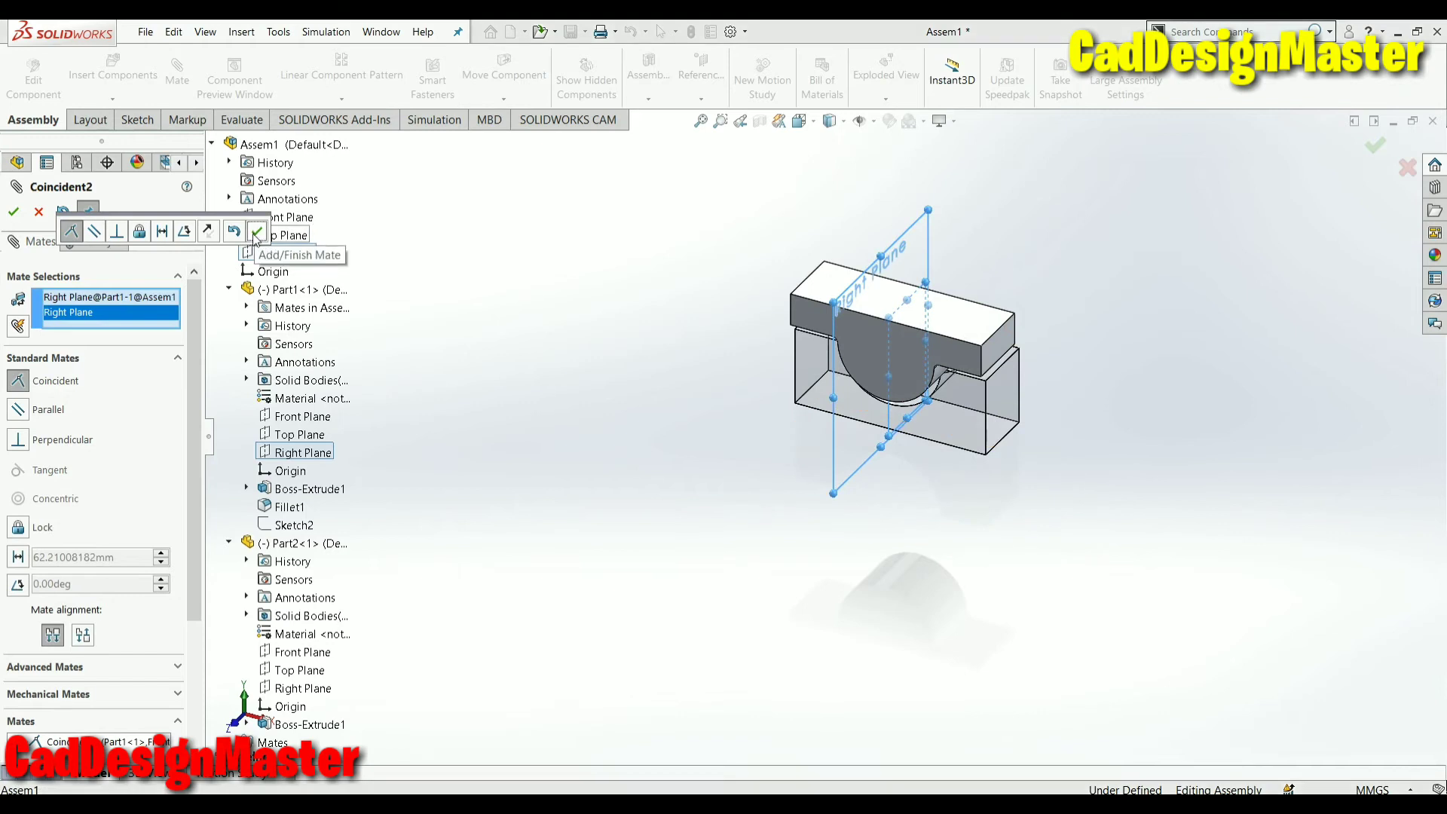
{"action": "left_click", "coordinate": [257, 235]}
{"action": "left_click", "coordinate": [230, 290]}
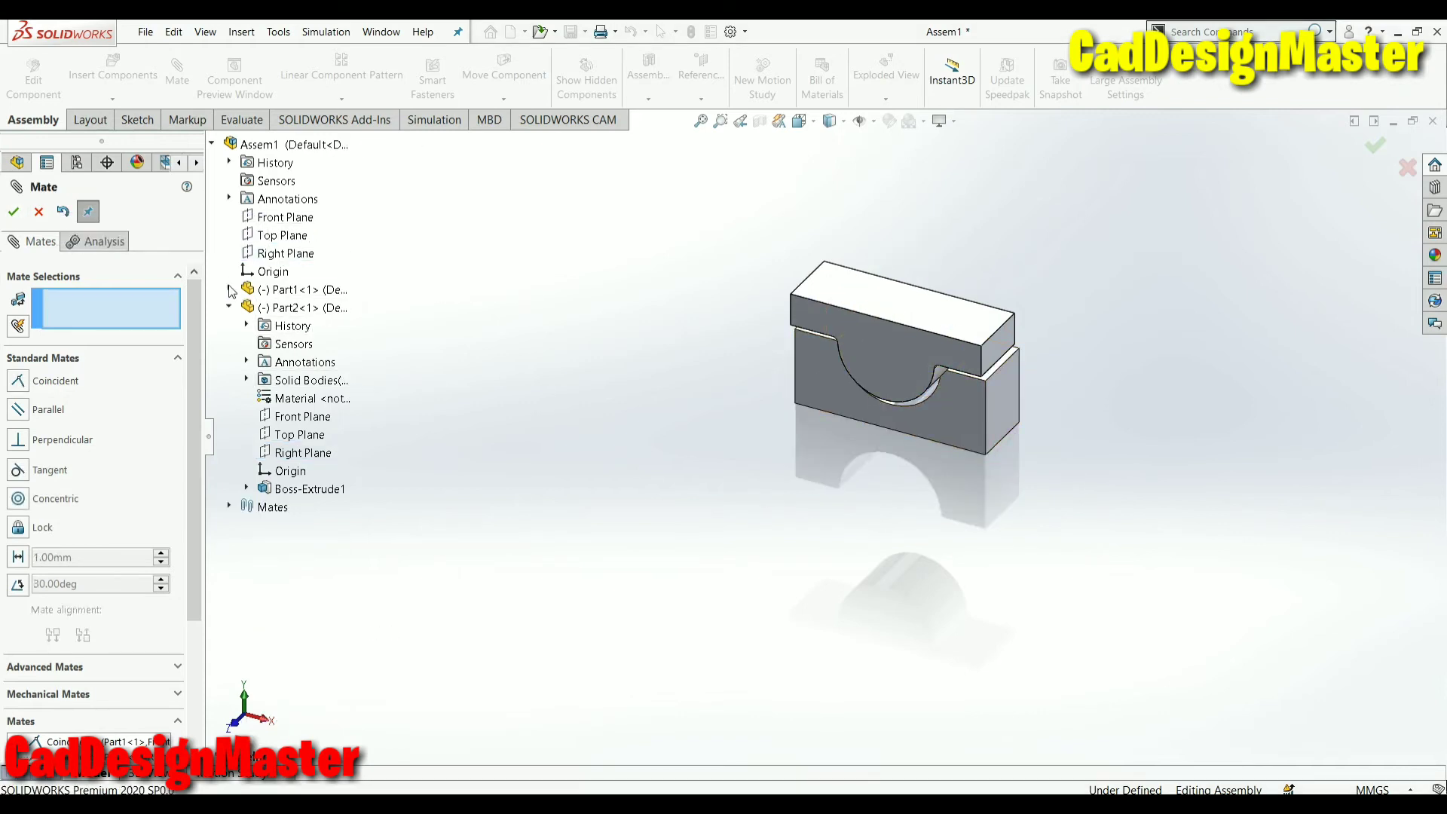
Mate Part2's Front and Right Planes coincident with the assembly Front and Right Planes
{"action": "left_click", "coordinate": [290, 419]}
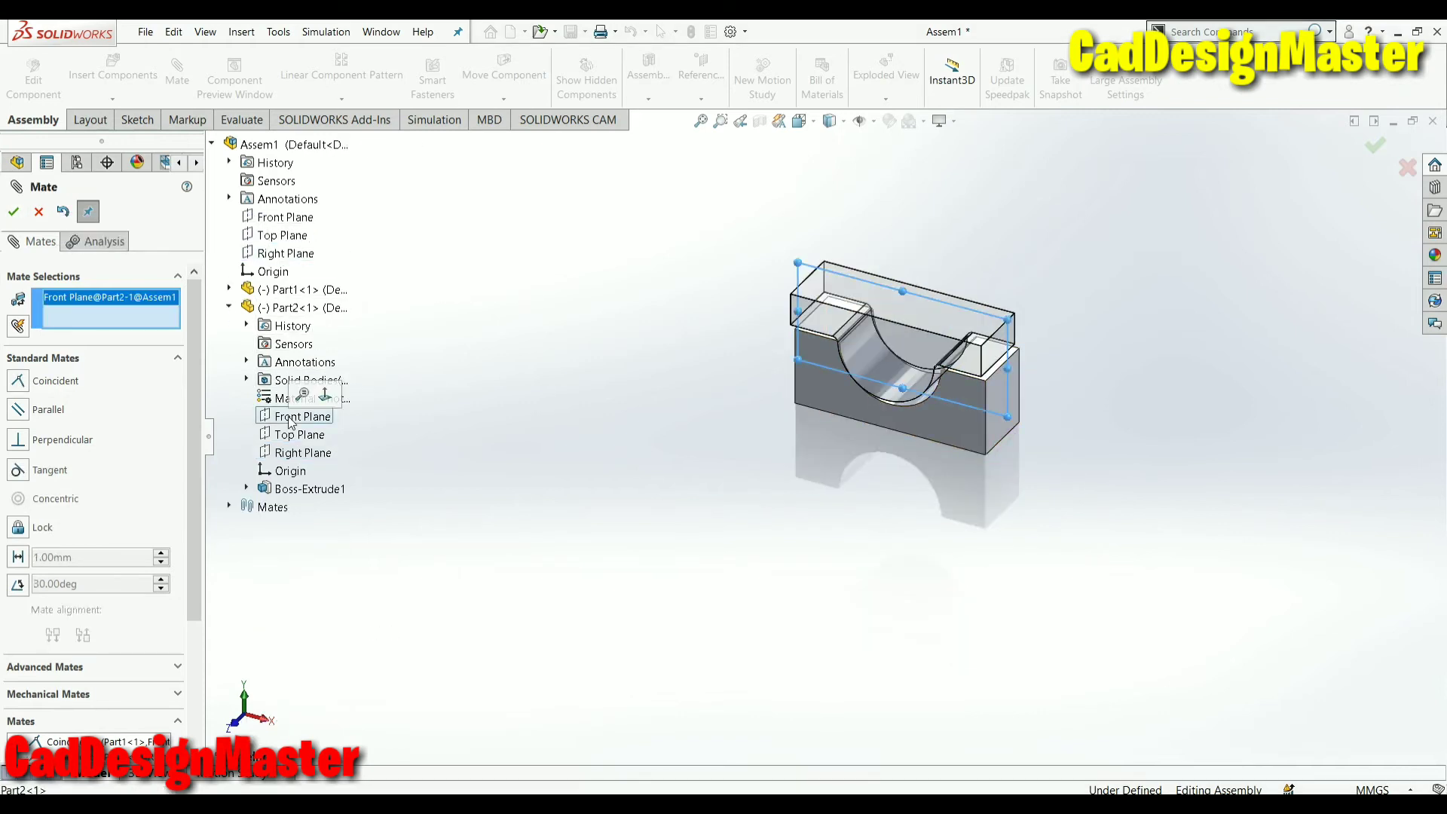
{"action": "left_click", "coordinate": [285, 217]}
{"action": "left_click", "coordinate": [14, 213]}
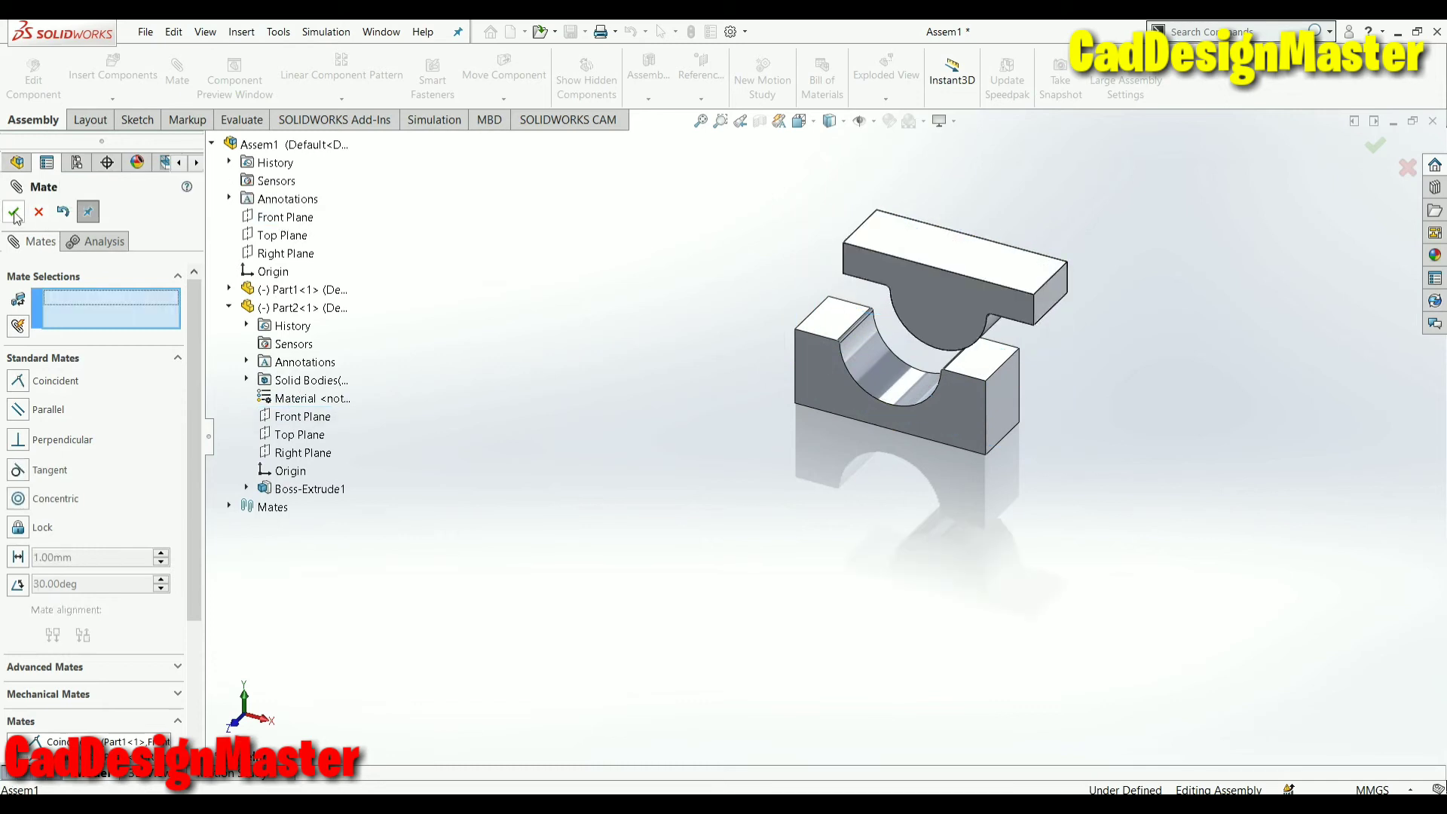
{"action": "left_click", "coordinate": [293, 455]}
{"action": "left_click", "coordinate": [283, 253]}
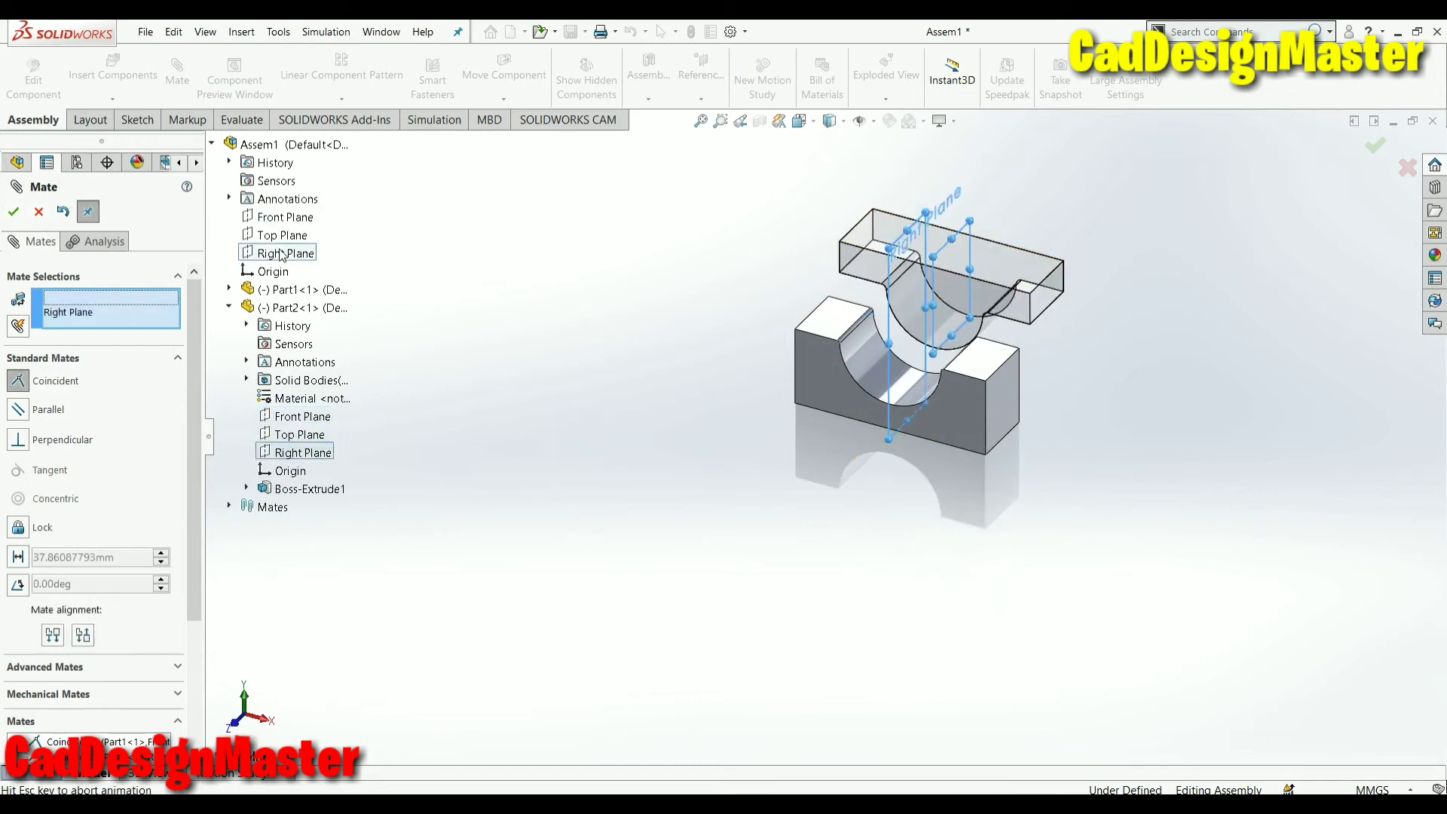
{"action": "left_click", "coordinate": [14, 212]}
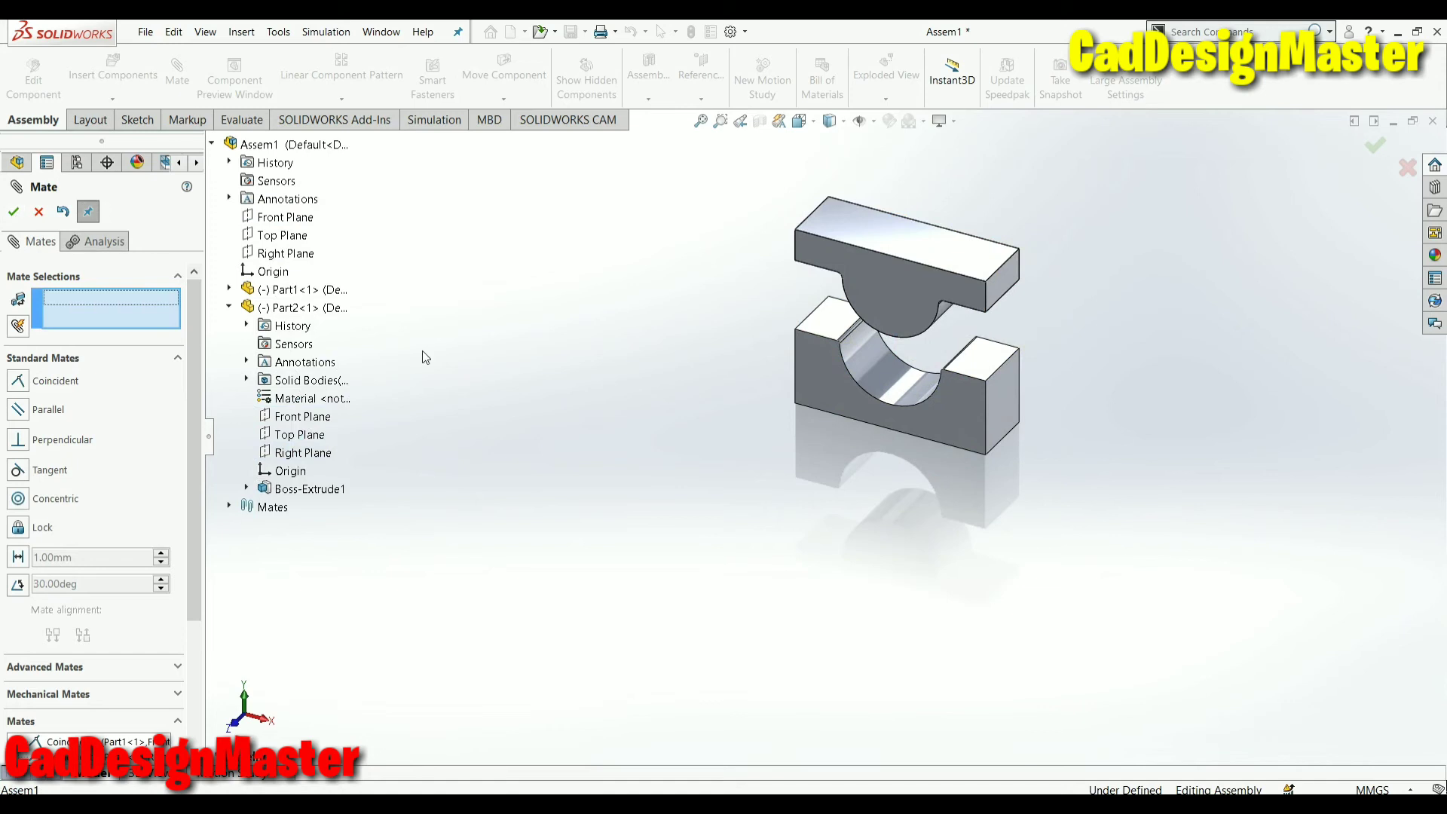
Mate the grooved block's bottom face coincident with the assembly Top Plane
{"action": "middle_click_drag", "start_coordinate": [554, 404], "coordinate": [581, 264]}
{"action": "left_click", "coordinate": [848, 438]}
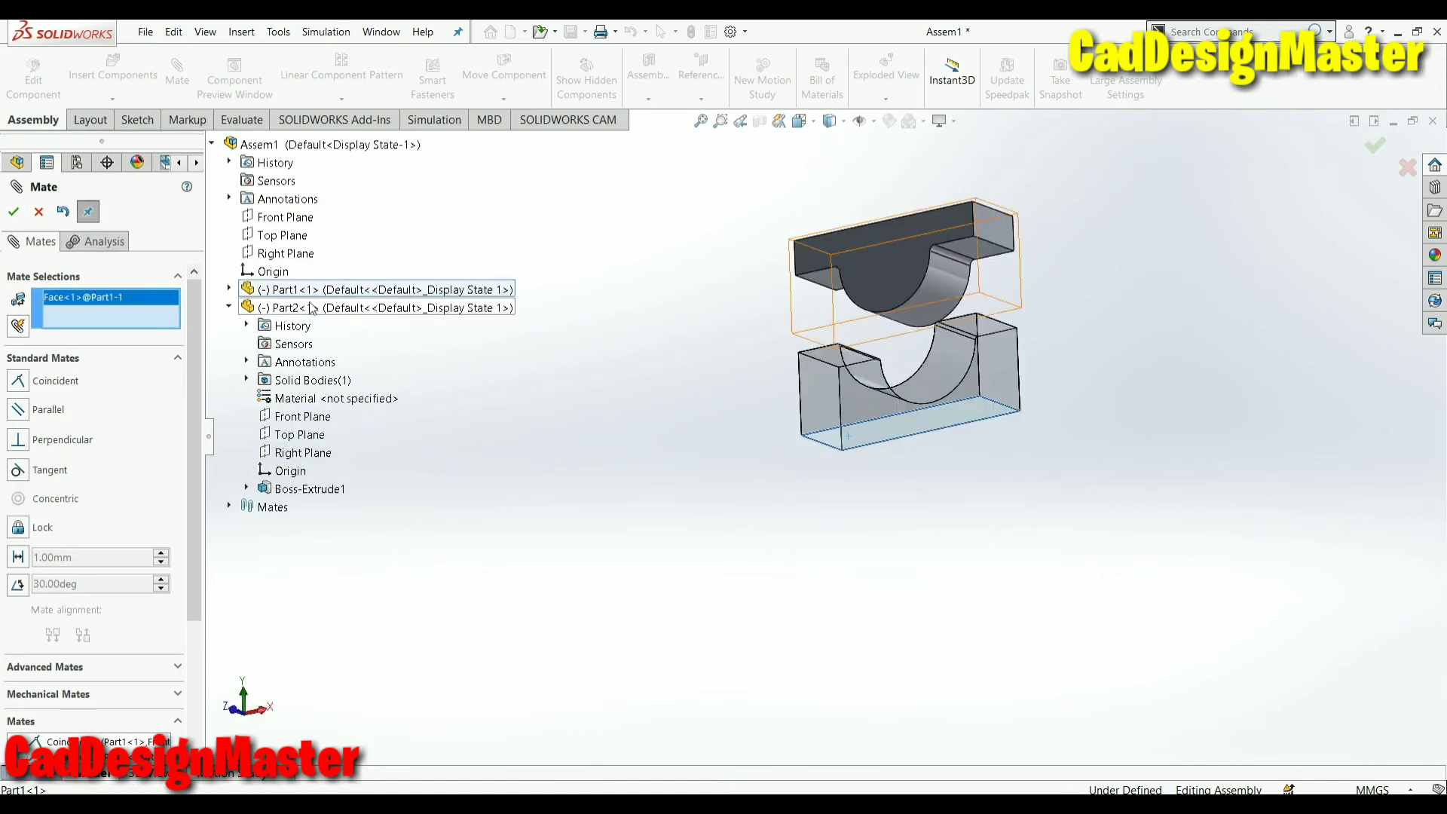
{"action": "left_click", "coordinate": [283, 235]}
{"action": "left_click", "coordinate": [13, 212]}
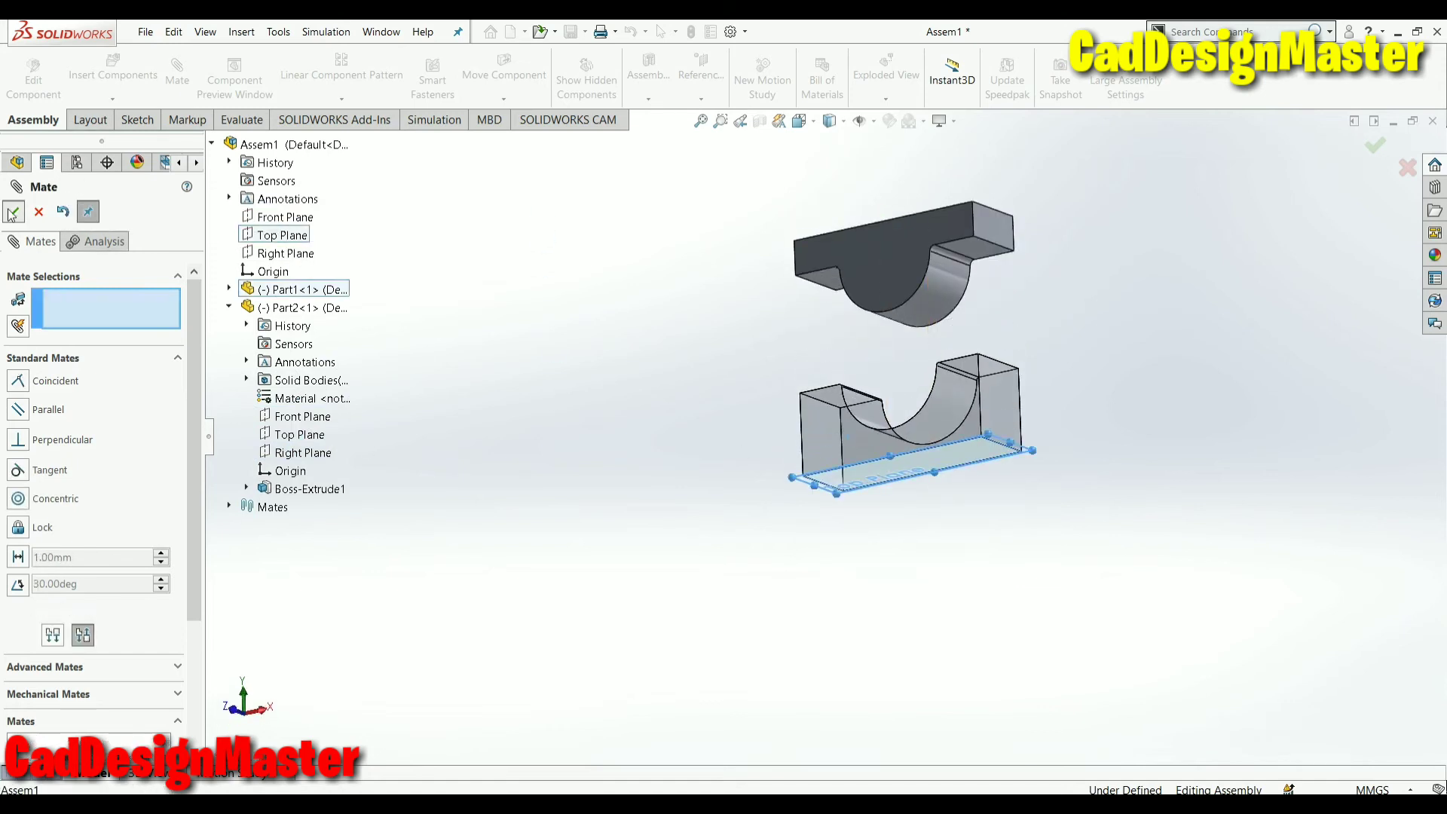
{"action": "left_click", "coordinate": [13, 213]}
{"action": "middle_click_drag", "start_coordinate": [613, 323], "coordinate": [820, 432]}
View the block's front face and slide the cap down to rest just above the groove
{"action": "left_click", "coordinate": [820, 431]}
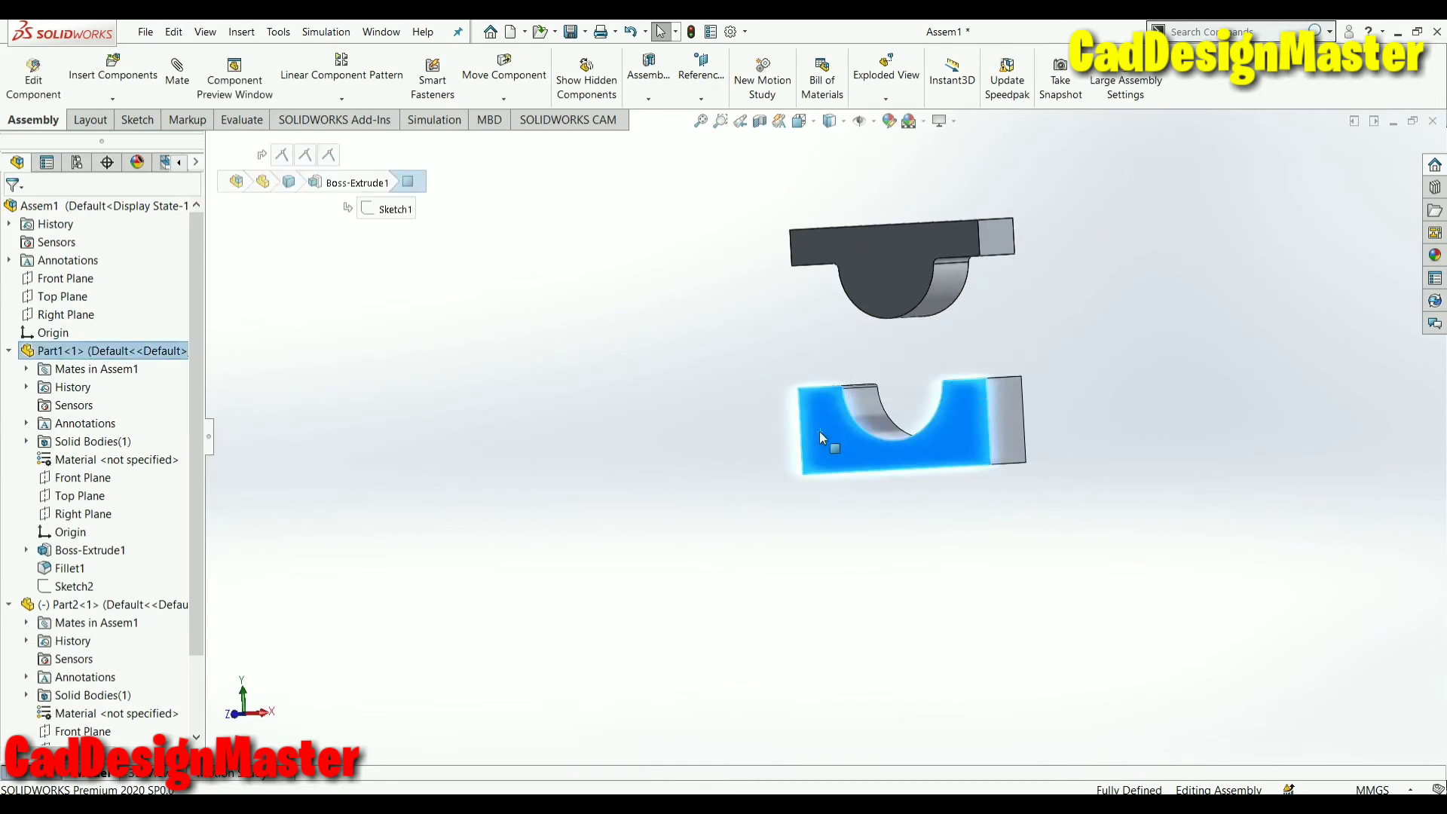
{"action": "key", "text": "ctrl+8"}
{"action": "left_click_drag", "start_coordinate": [842, 333], "coordinate": [850, 569]}
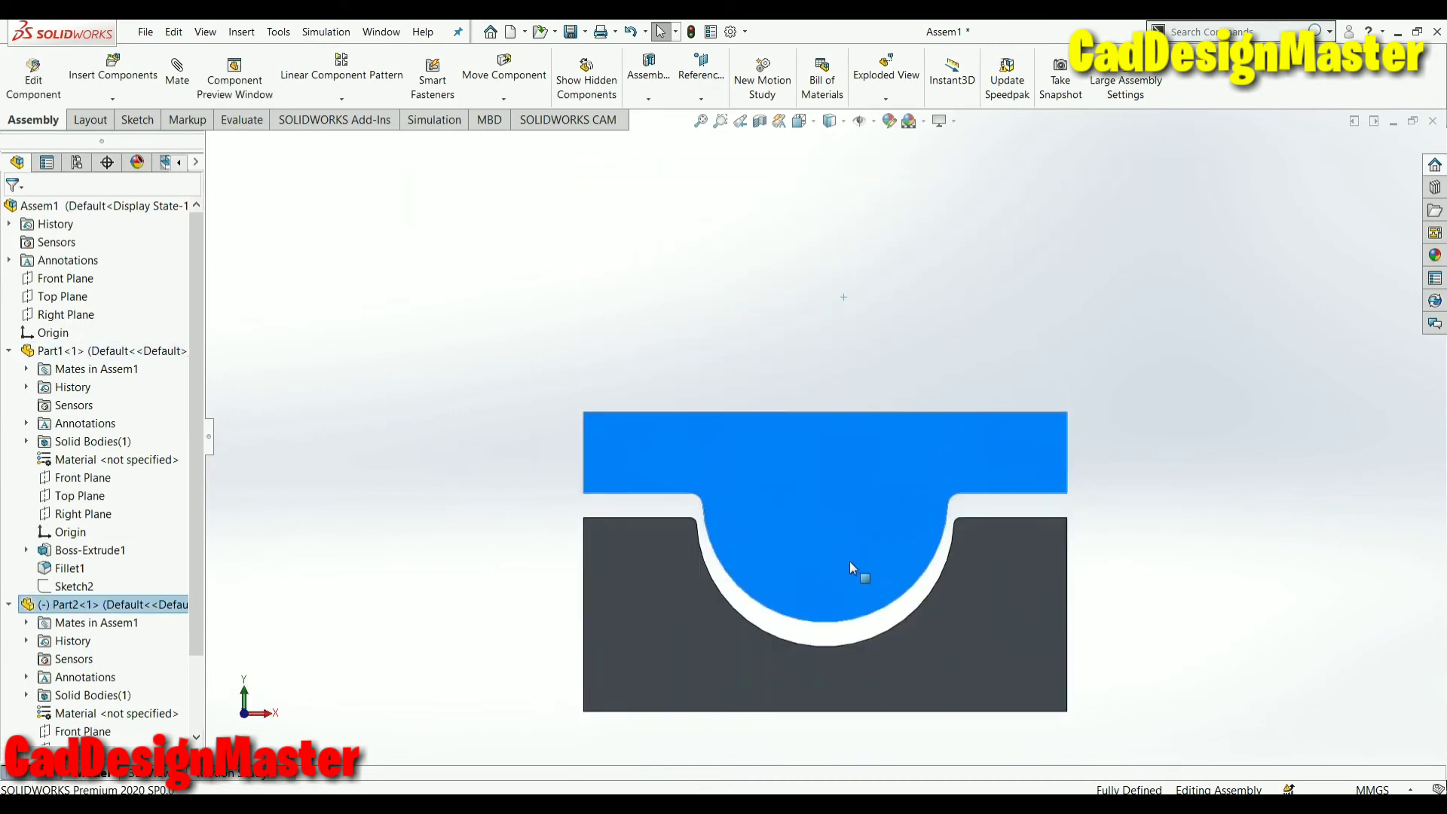
{"action": "key", "text": "f"}
{"action": "left_click", "coordinate": [1184, 498]}
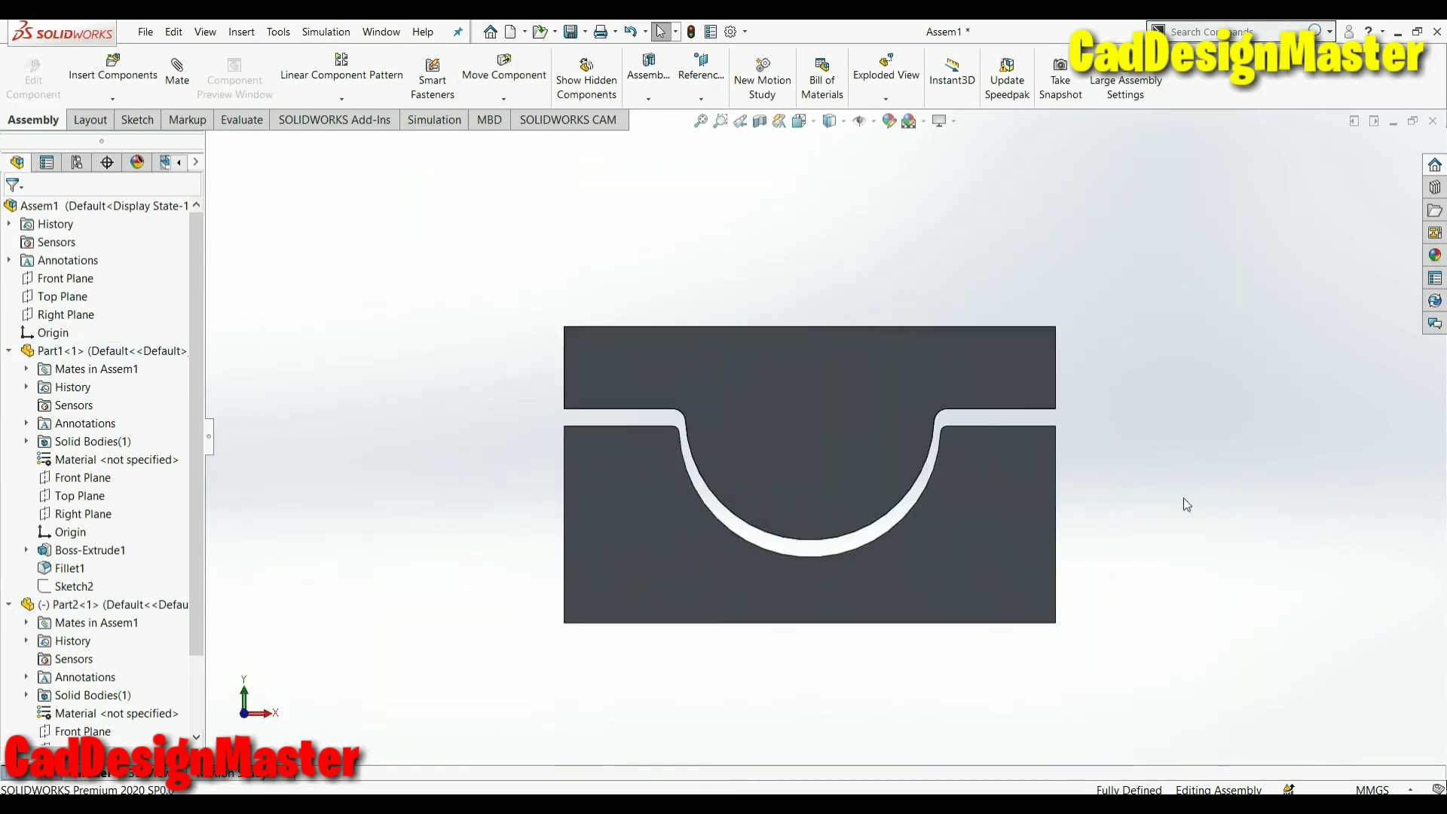
{"action": "scroll", "coordinate": [762, 506], "scroll_direction": "down", "scroll_amount": 3}
{"action": "scroll", "coordinate": [763, 513], "scroll_direction": "up", "scroll_amount": 2}
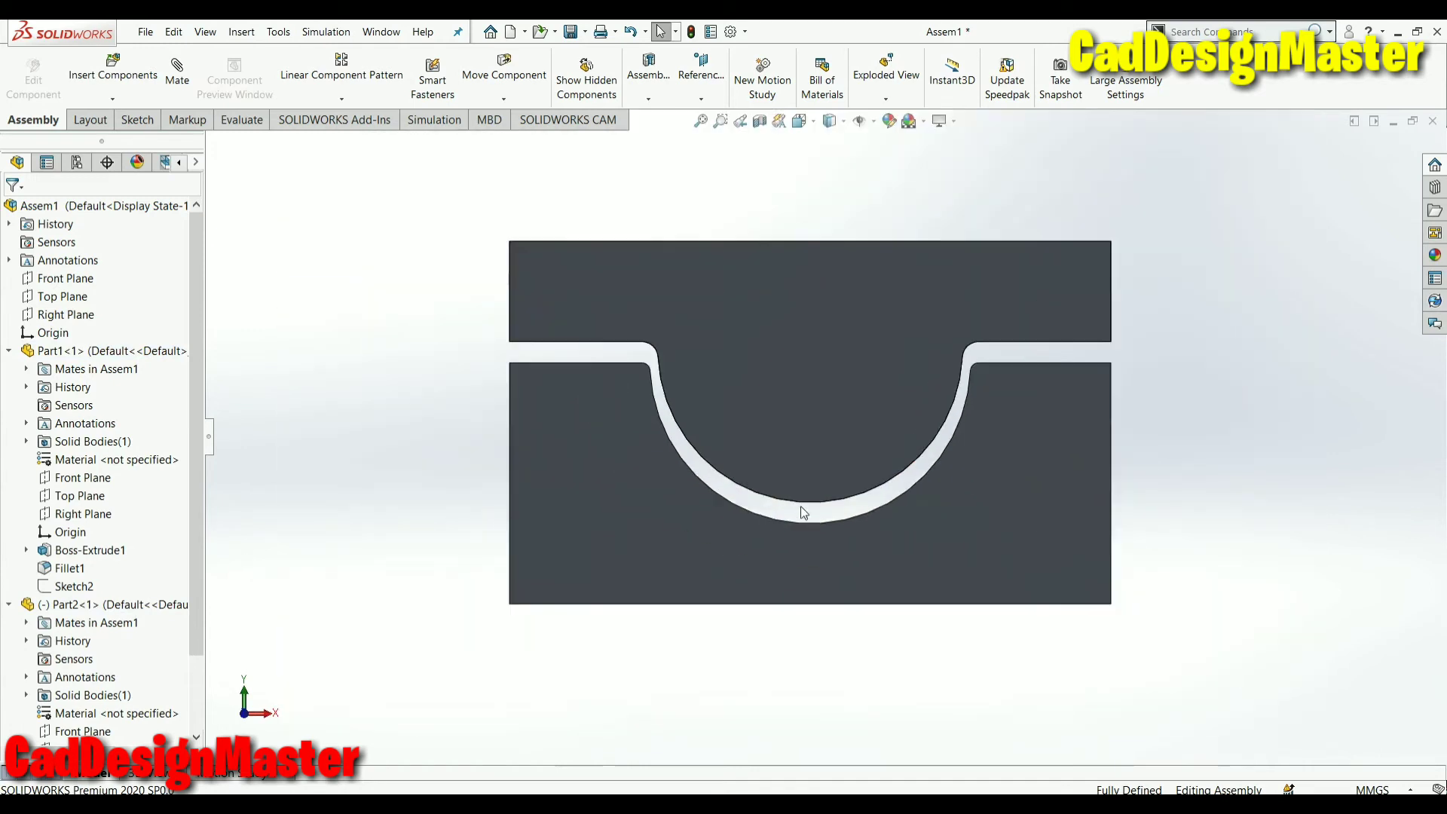
{"action": "scroll", "coordinate": [801, 505], "scroll_direction": "down", "scroll_amount": 1}
{"action": "left_click_drag", "start_coordinate": [788, 327], "coordinate": [797, 357]}
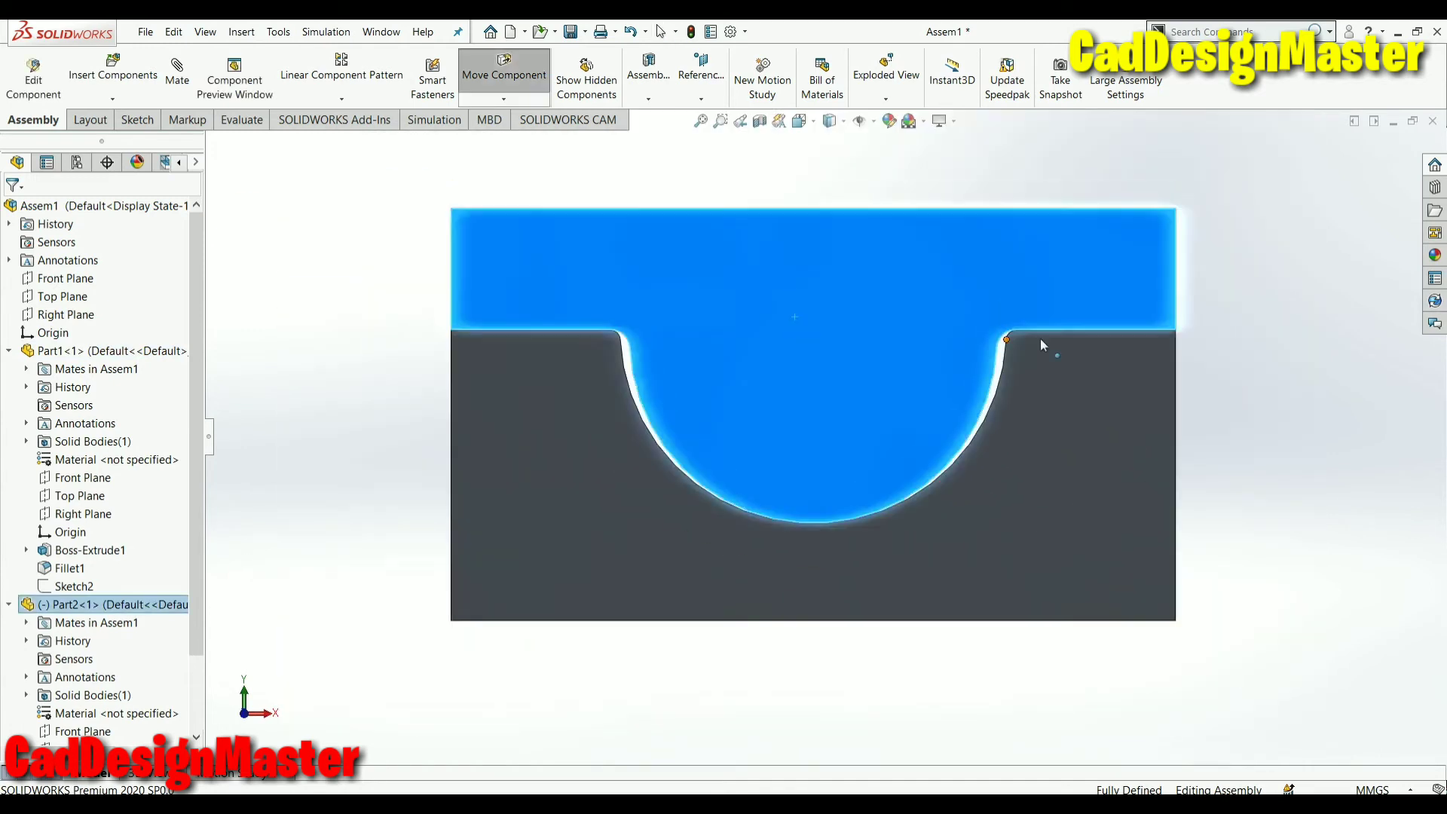
{"action": "scroll", "coordinate": [1040, 338], "scroll_direction": "down", "scroll_amount": 3}
{"action": "scroll", "coordinate": [691, 378], "scroll_direction": "up", "scroll_amount": 3}
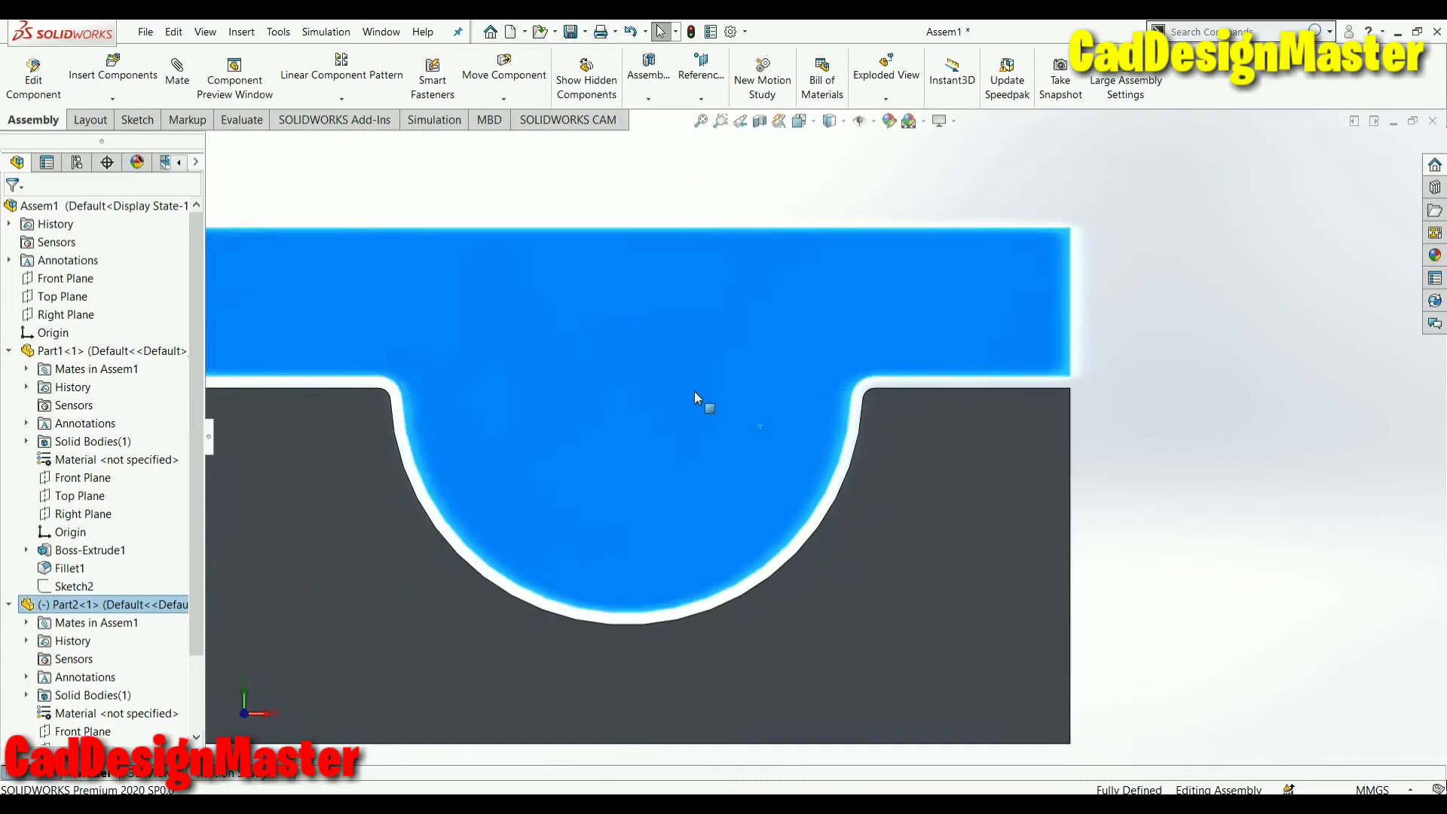
Clear the selection, switch to isometric view, and open the Insert Components options
{"action": "key", "text": "Escape"}
{"action": "scroll", "coordinate": [638, 440], "scroll_direction": "up", "scroll_amount": 1}
{"action": "left_click", "coordinate": [682, 429]}
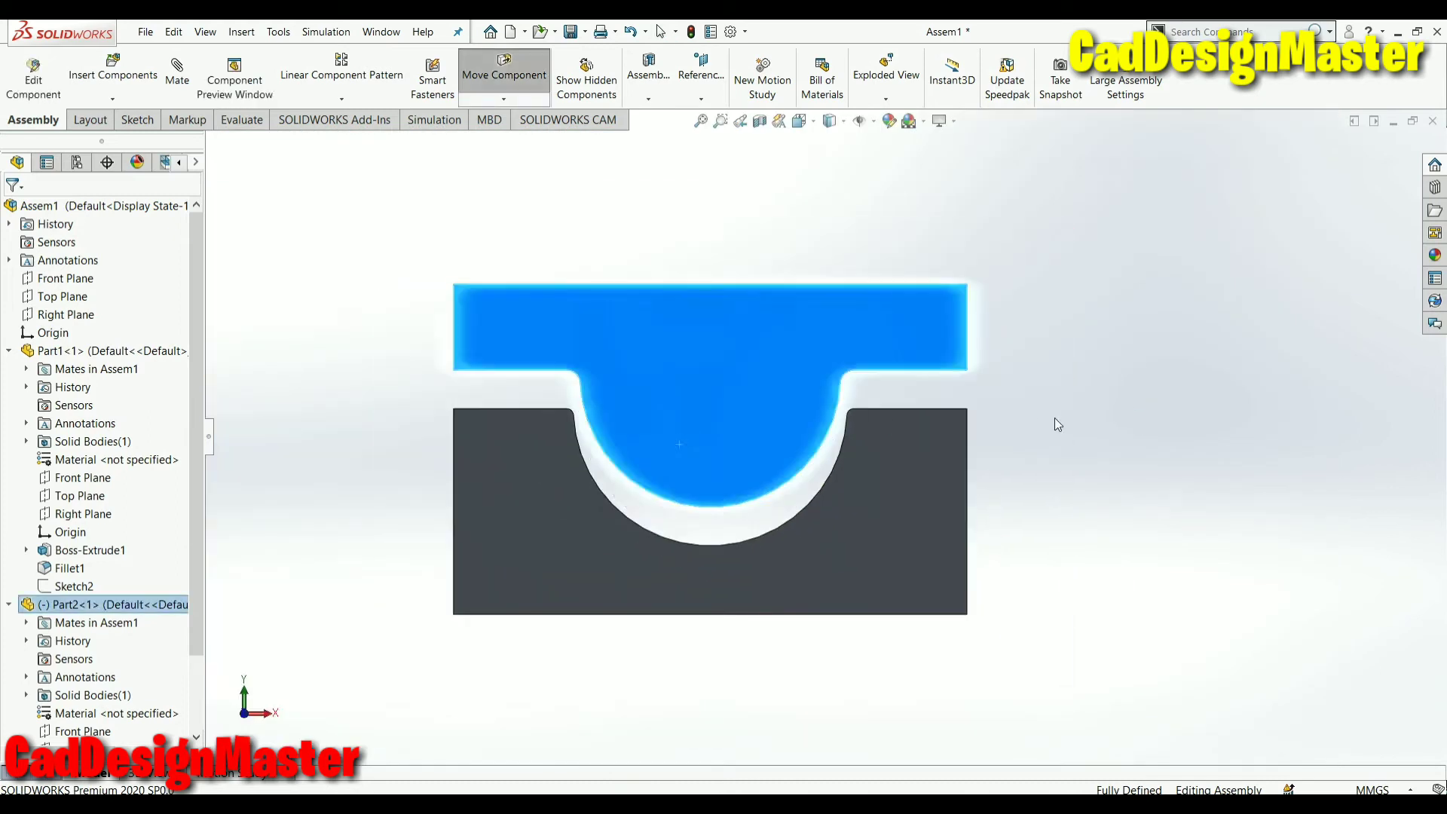
{"action": "key", "text": "Escape"}
{"action": "key", "text": "ctrl+7"}
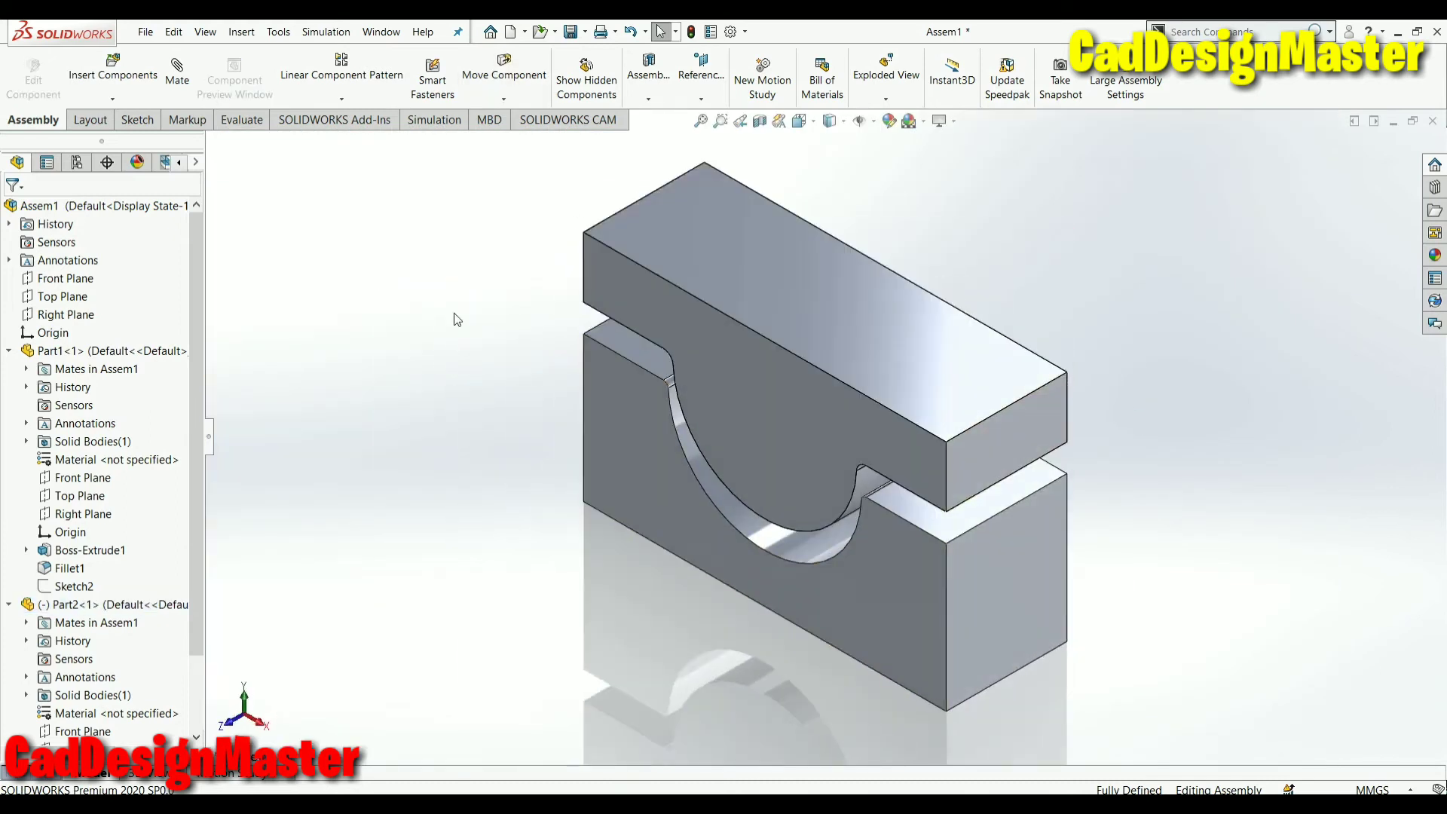
{"action": "left_click", "coordinate": [112, 98]}
Insert a new empty part, Part3^Assem1, into the assembly
{"action": "left_click", "coordinate": [113, 132]}
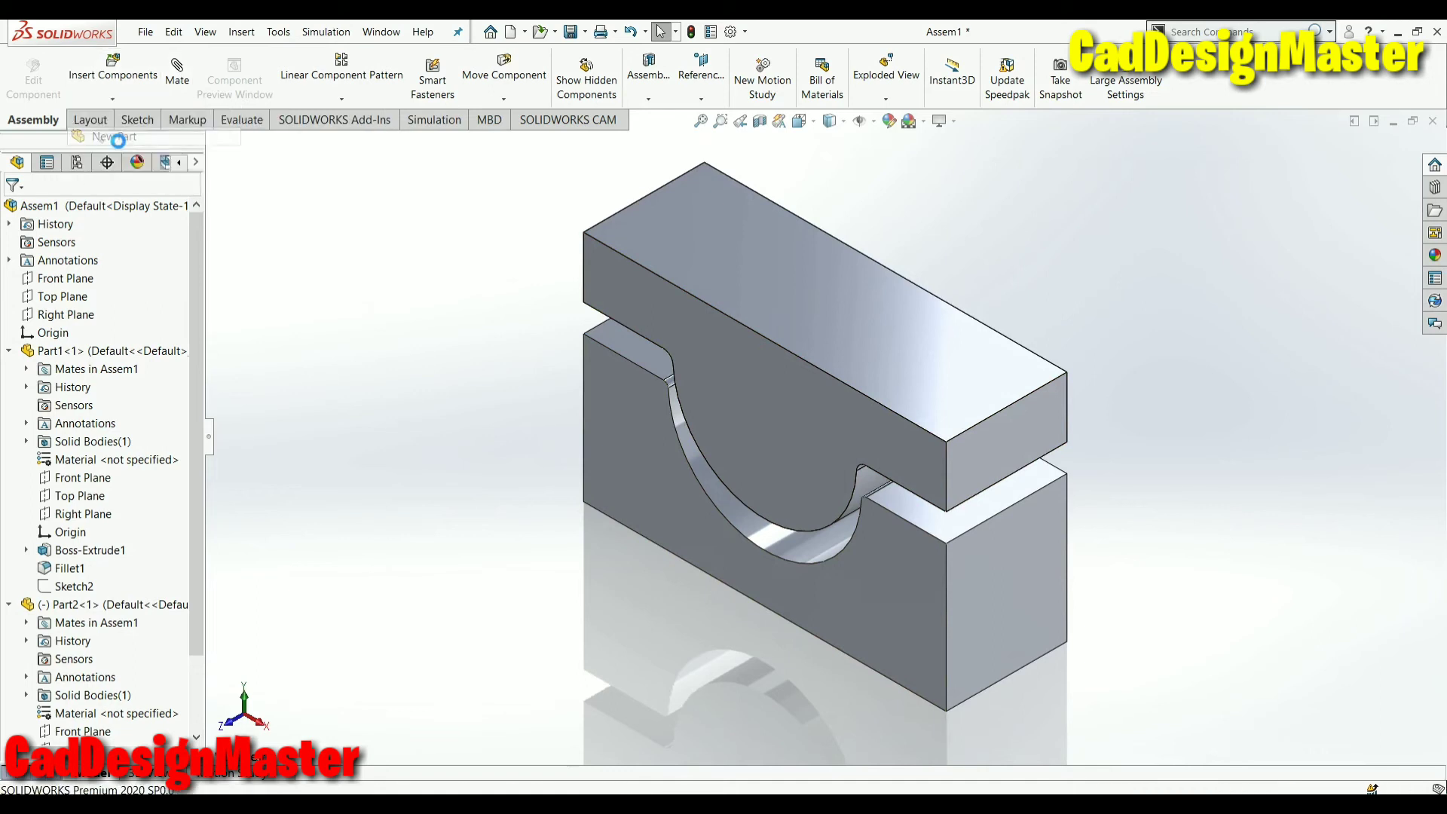
{"action": "left_click", "coordinate": [377, 462]}
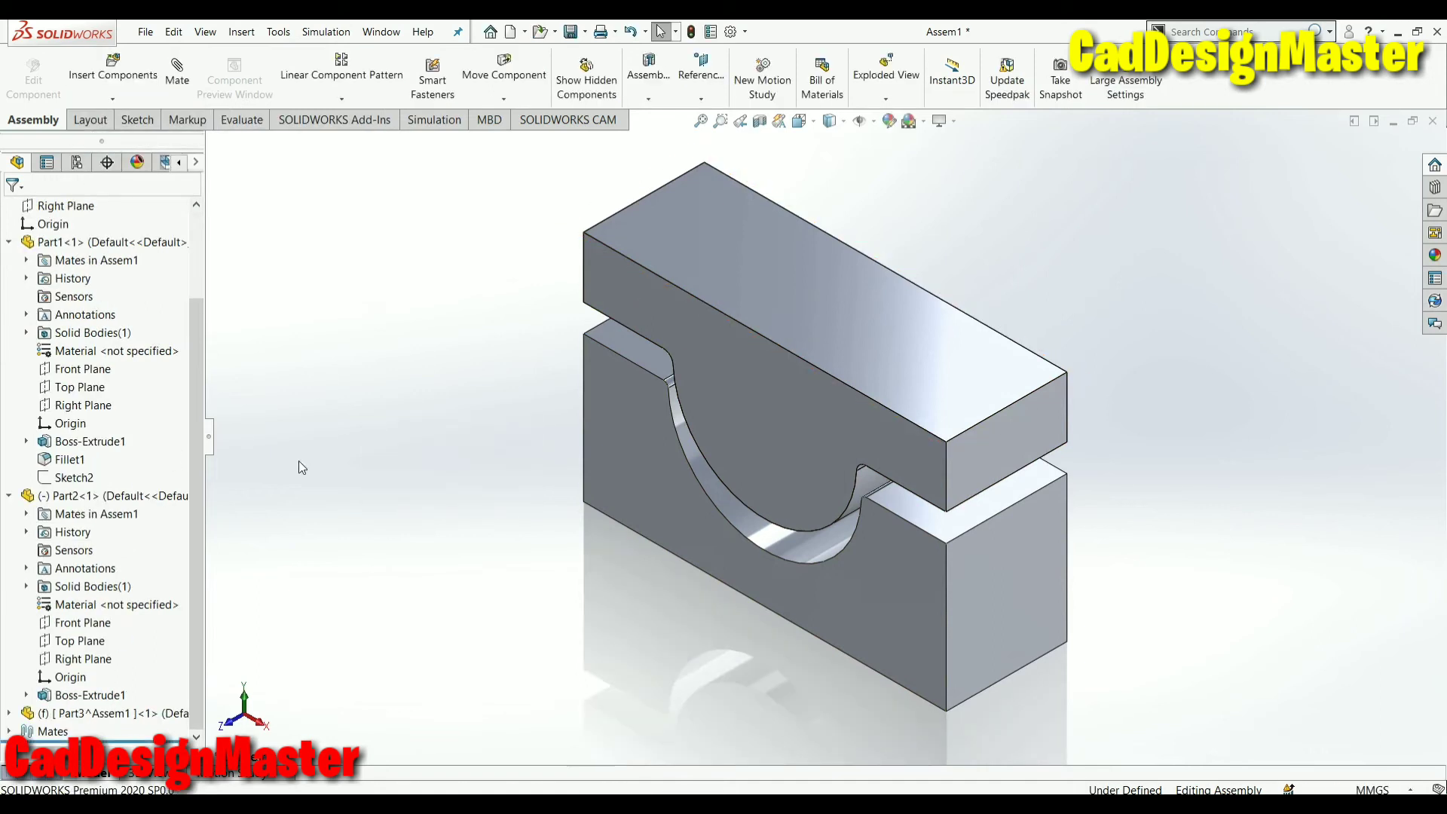
{"action": "left_click", "coordinate": [11, 351]}
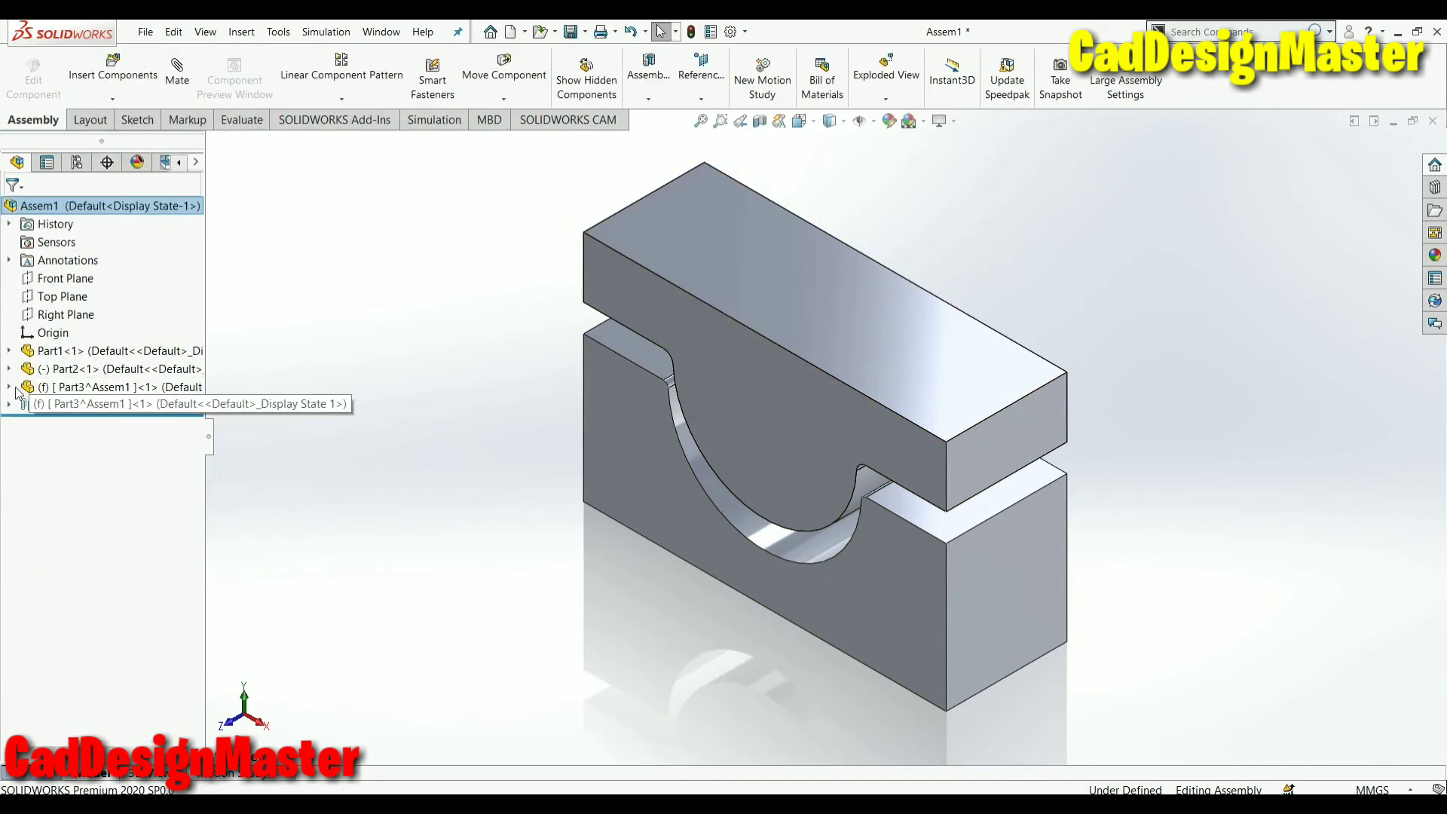
{"action": "left_click", "coordinate": [44, 389]}
Keep the name Part3^Assem1 and bring up its component options for editing
{"action": "right_click", "coordinate": [44, 389]}
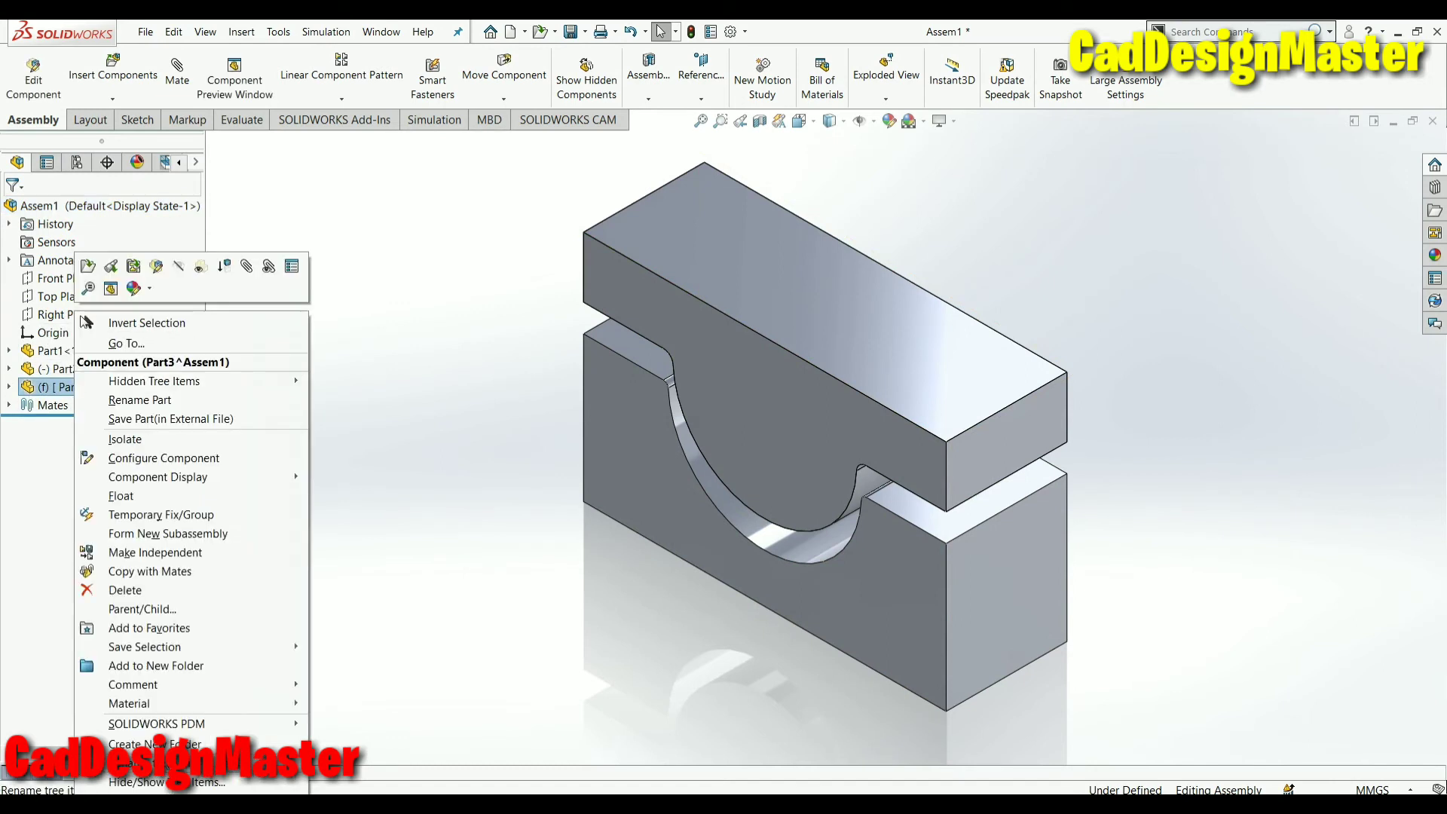
{"action": "left_click", "coordinate": [106, 378]}
{"action": "type", "text": "Part"}
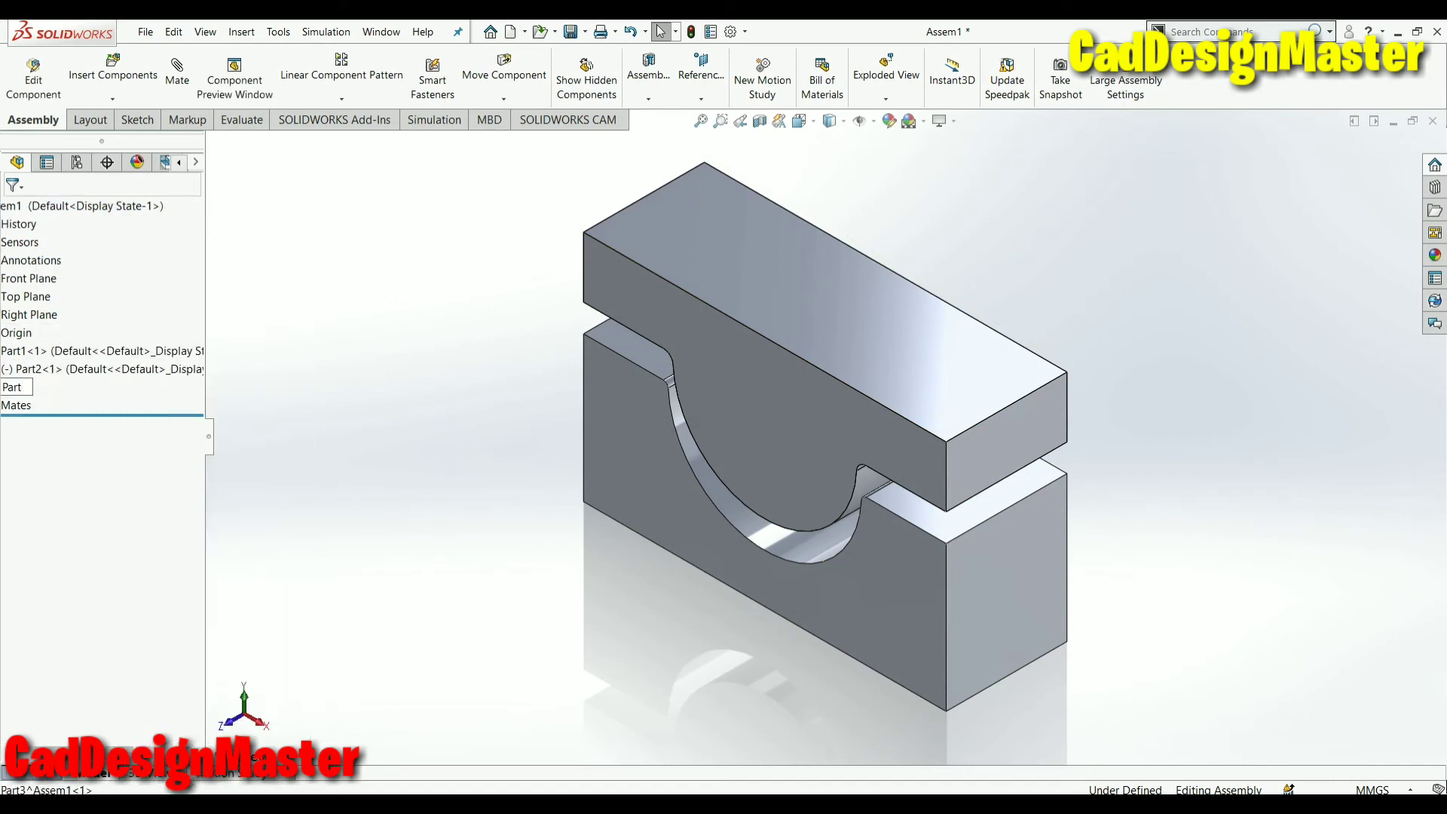
{"action": "key", "text": "Return"}
{"action": "left_click", "coordinate": [344, 538]}
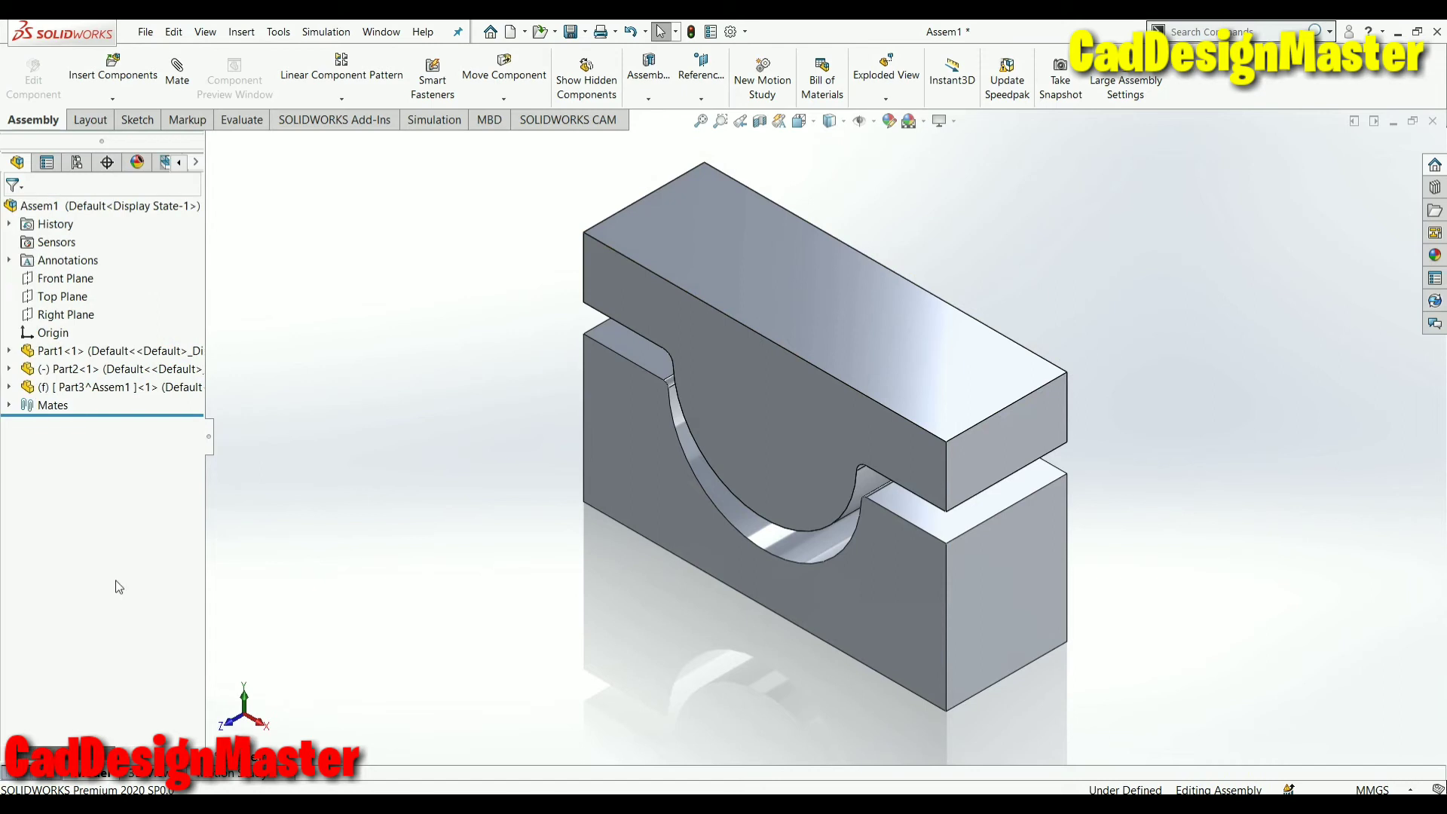
{"action": "right_click", "coordinate": [45, 387]}
Edit Part3 in place and start a sketch on its Front Plane
{"action": "left_click", "coordinate": [118, 272]}
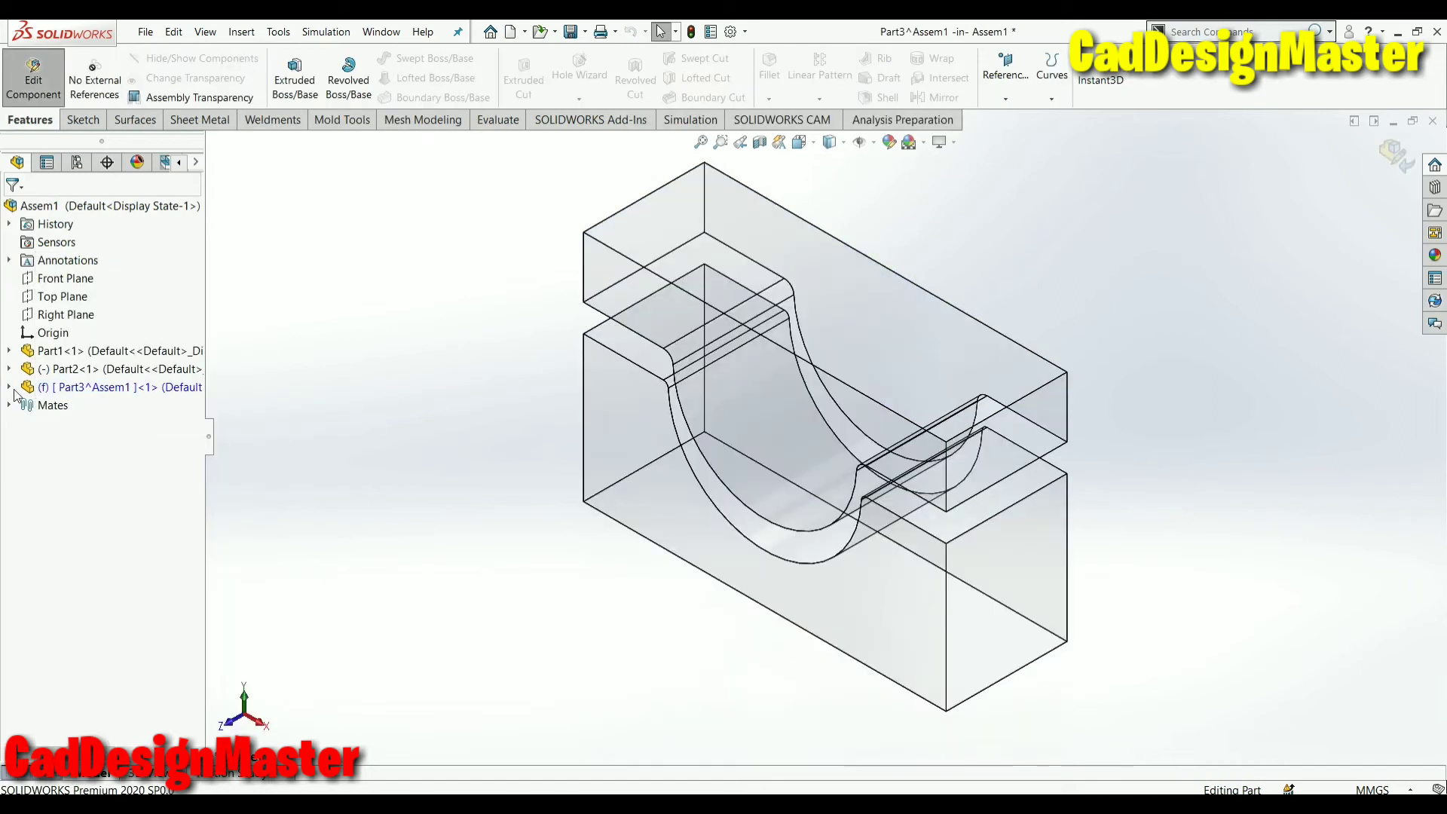
{"action": "left_click", "coordinate": [78, 479]}
{"action": "left_click", "coordinate": [87, 454]}
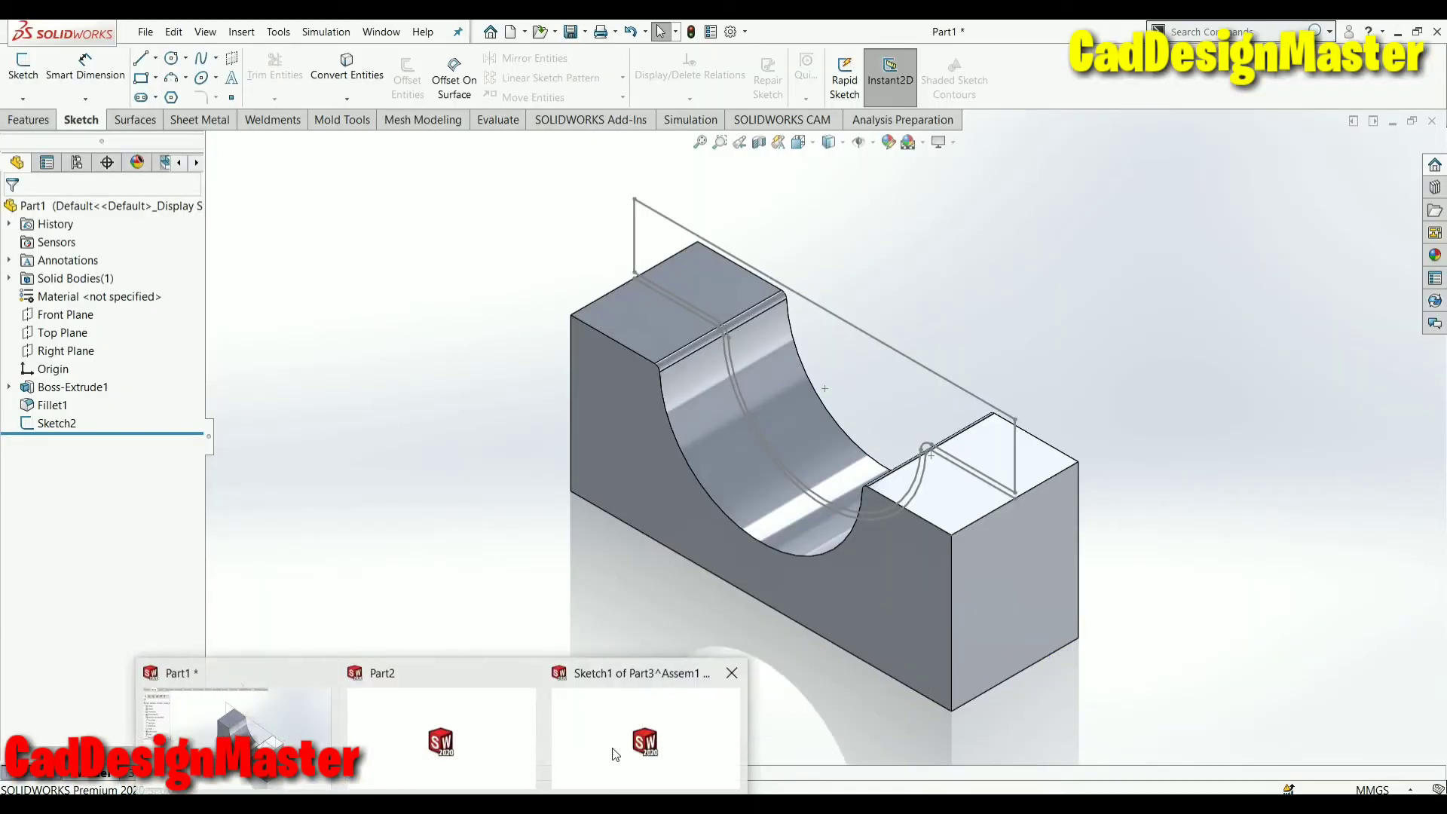
{"action": "left_click", "coordinate": [614, 753]}
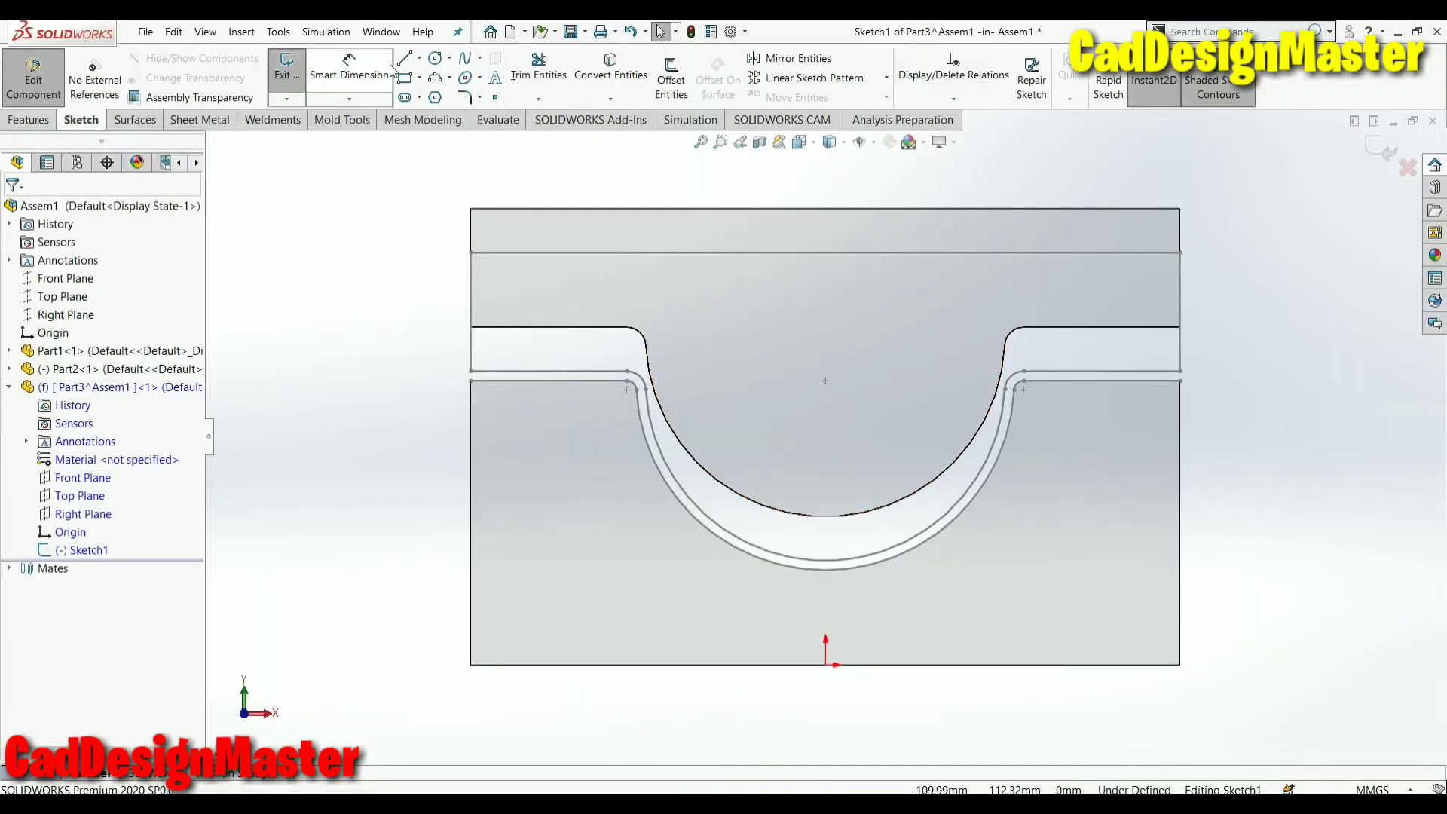
Draw two horizontal lines ending at the left and right groove edges
{"action": "left_click", "coordinate": [405, 58]}
{"action": "left_click", "coordinate": [512, 353]}
{"action": "left_click", "coordinate": [635, 352]}
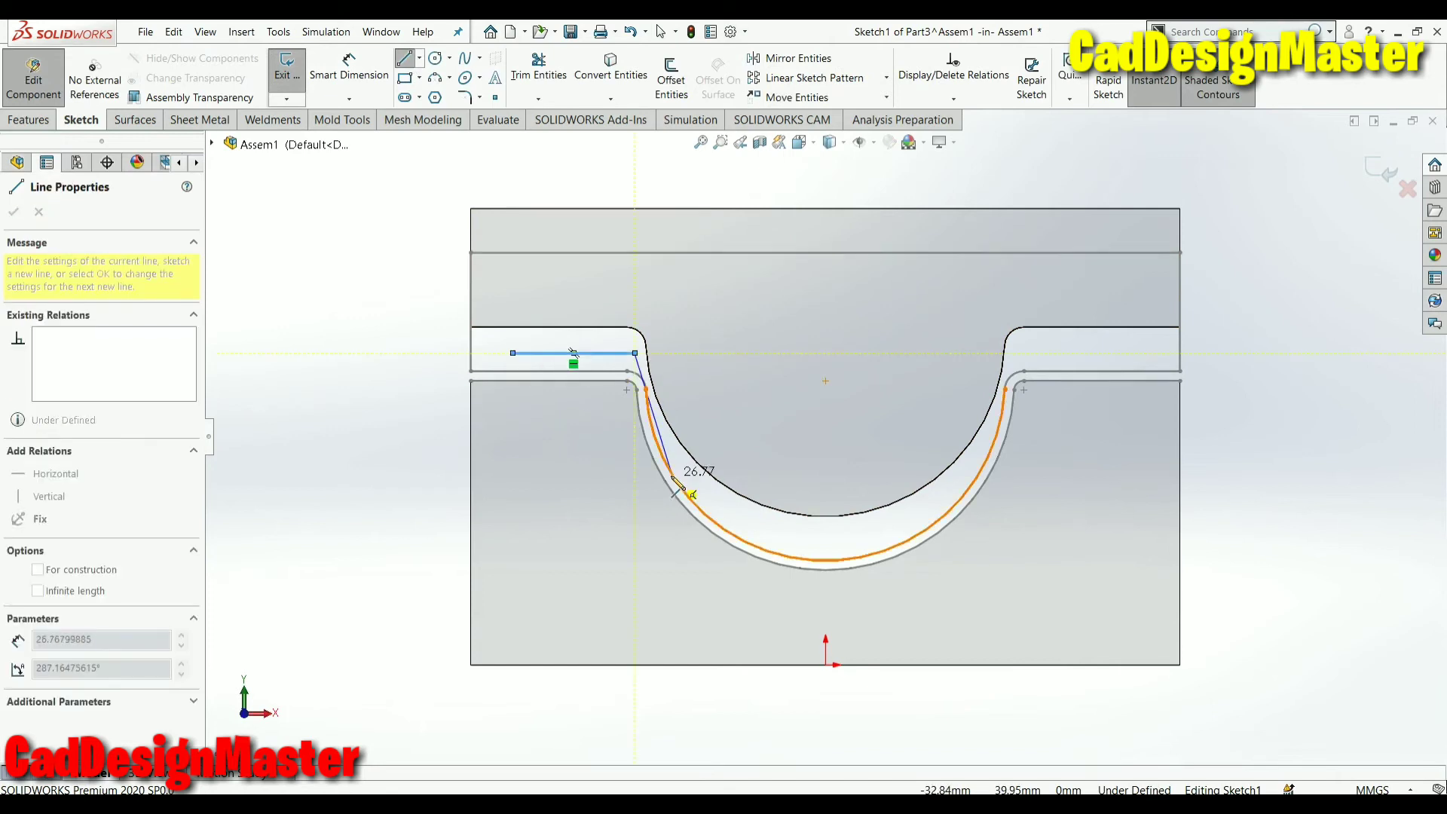
{"action": "key", "text": "Escape"}
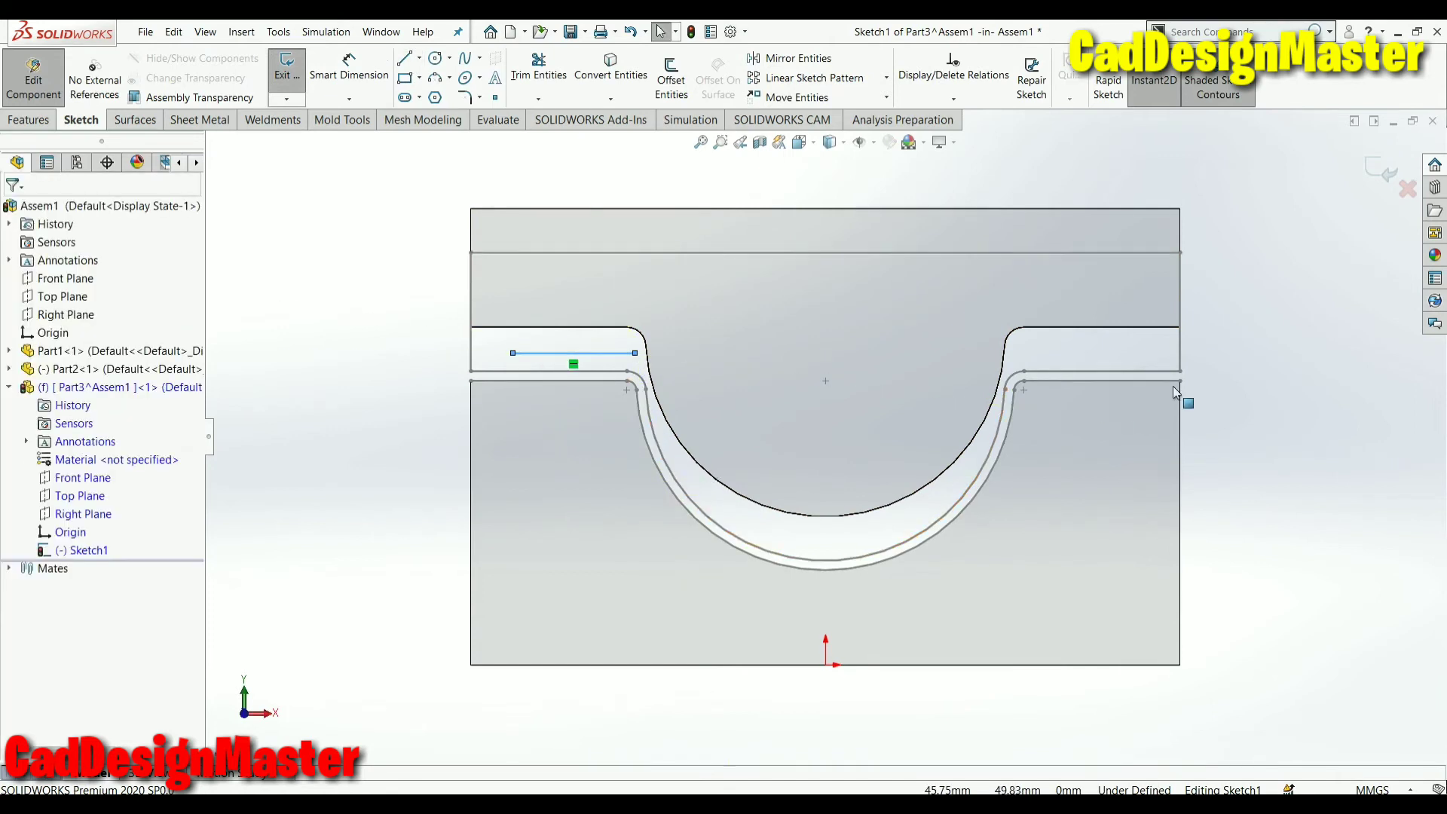
{"action": "key", "text": "Return"}
{"action": "left_click", "coordinate": [1172, 348]}
{"action": "left_click", "coordinate": [1029, 348]}
{"action": "right_click", "coordinate": [1030, 348]}
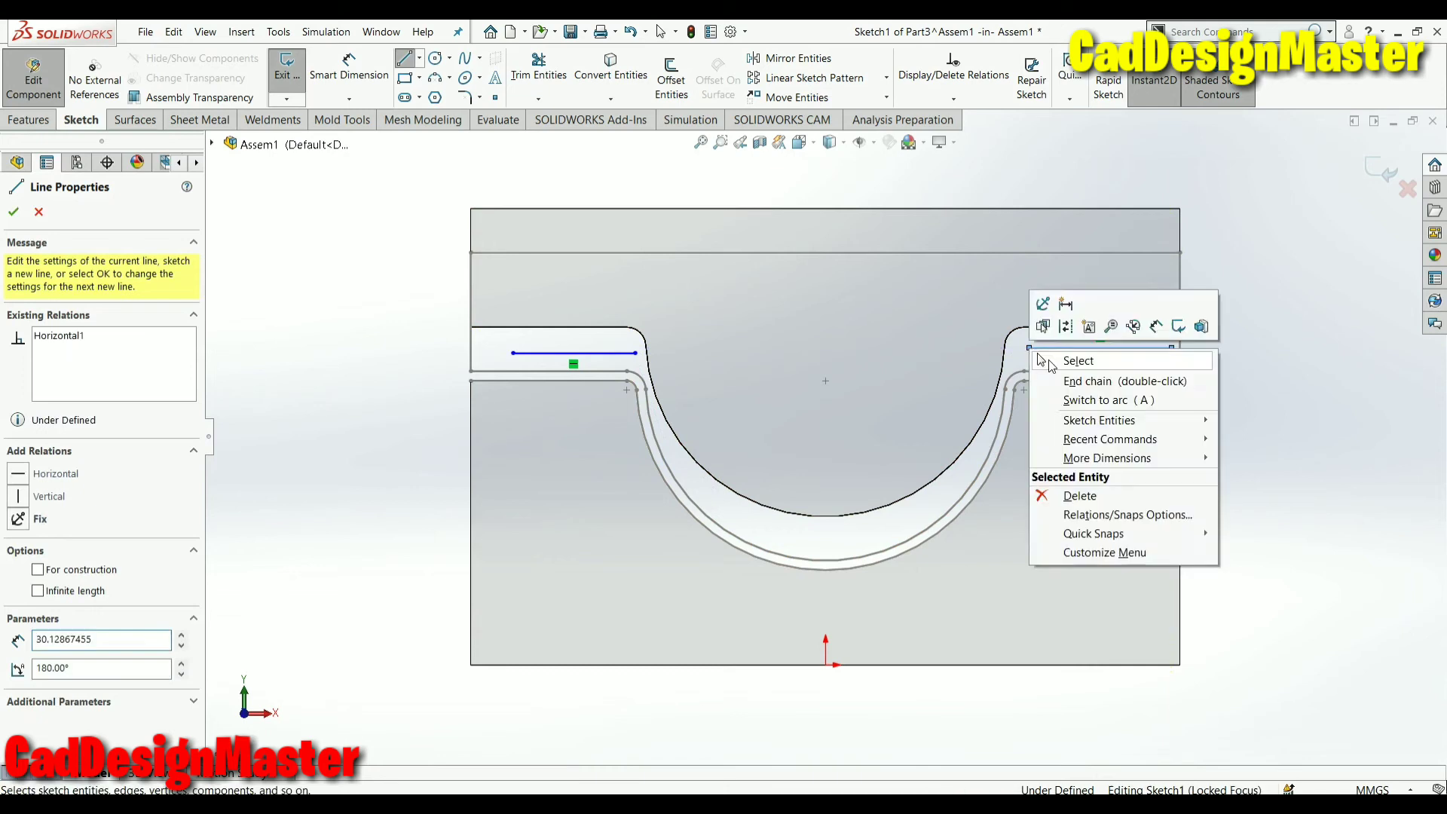
{"action": "left_click", "coordinate": [1070, 355]}
Join the two line ends with a three-point arc along the groove bottom
{"action": "left_click", "coordinate": [435, 77]}
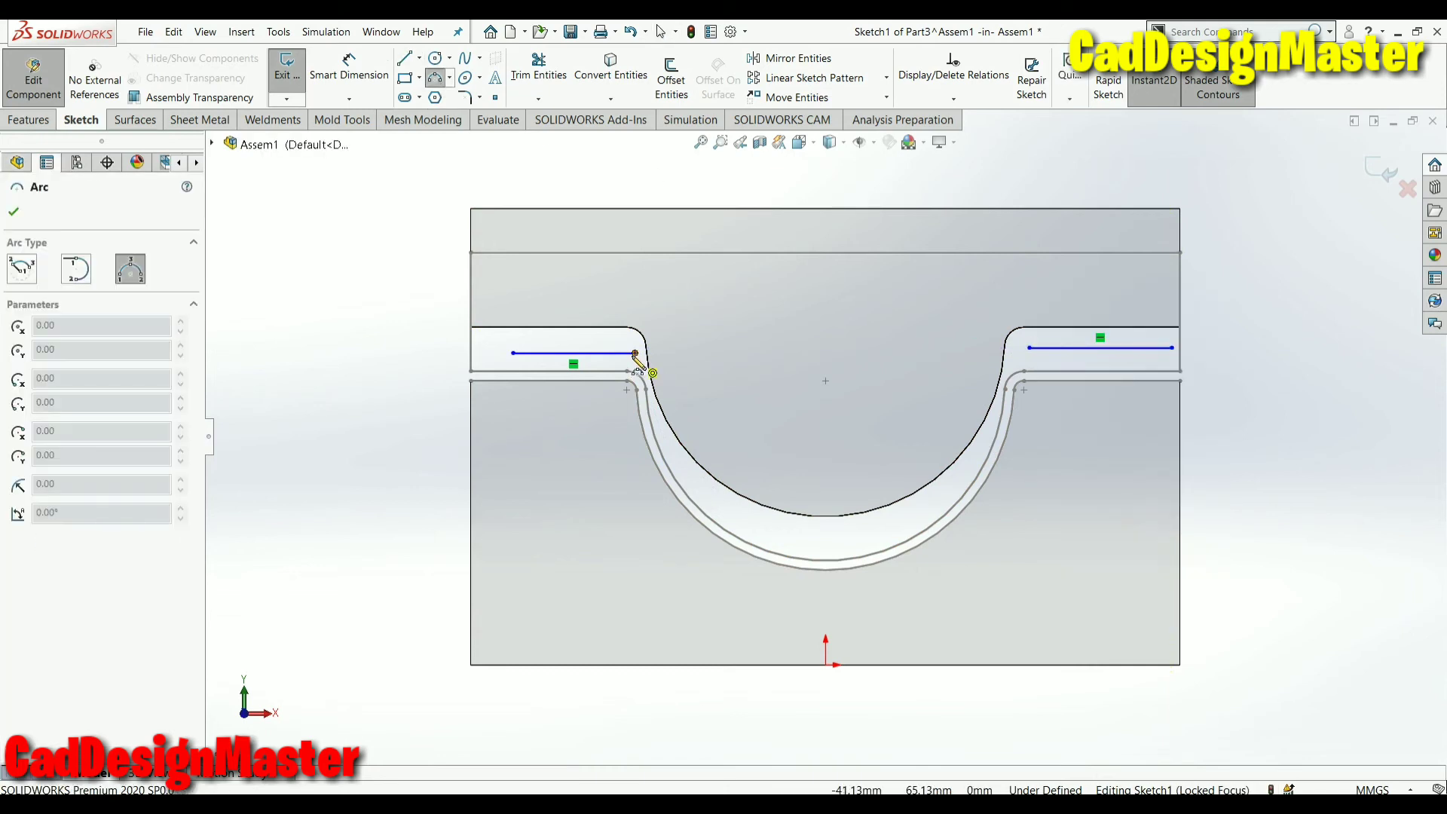
{"action": "left_click", "coordinate": [636, 353]}
{"action": "left_click", "coordinate": [1029, 348]}
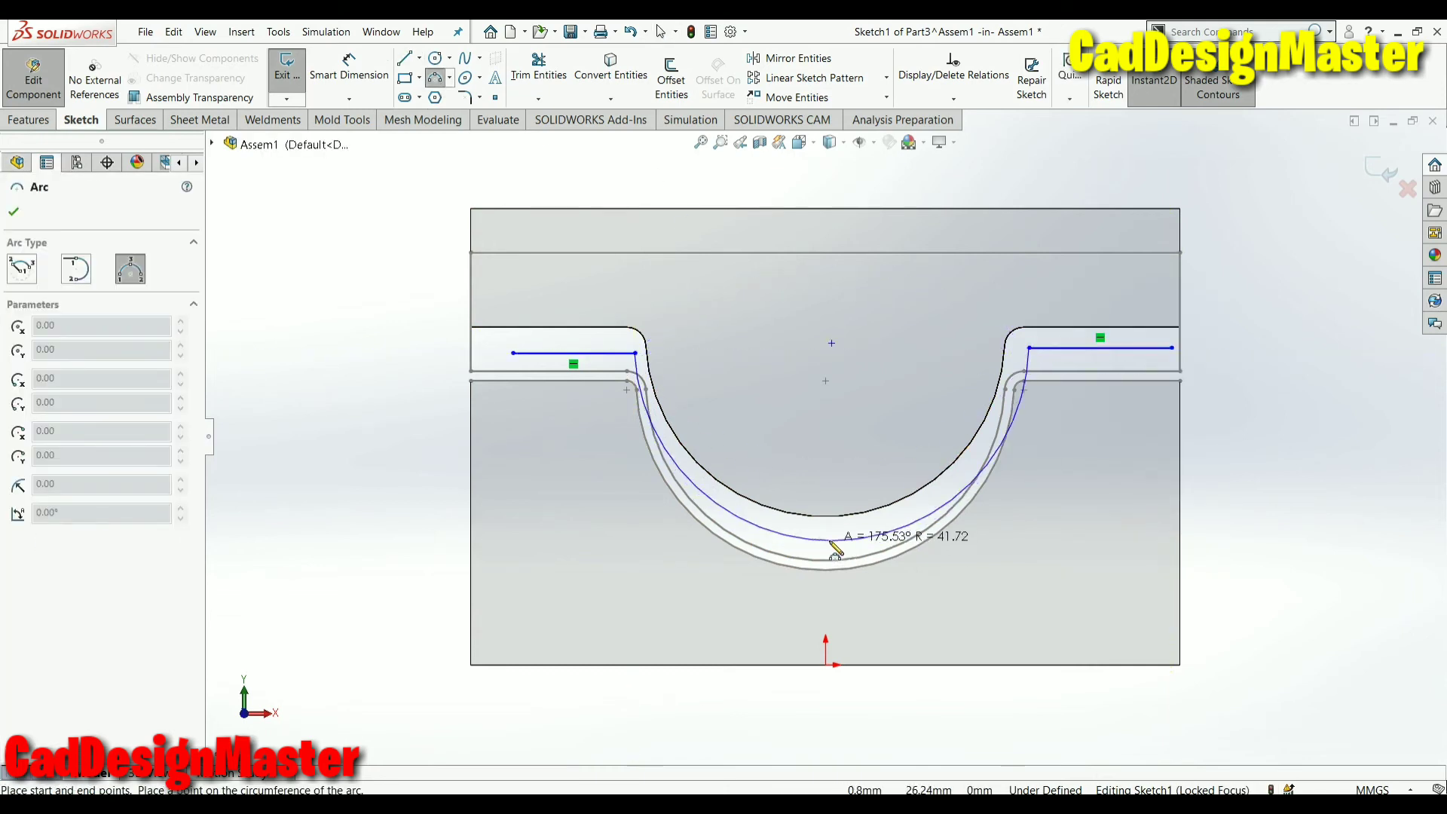
{"action": "left_click", "coordinate": [856, 540]}
{"action": "right_click", "coordinate": [827, 482]}
{"action": "left_click", "coordinate": [889, 544]}
{"action": "scroll", "coordinate": [636, 355], "scroll_direction": "down", "scroll_amount": 5}
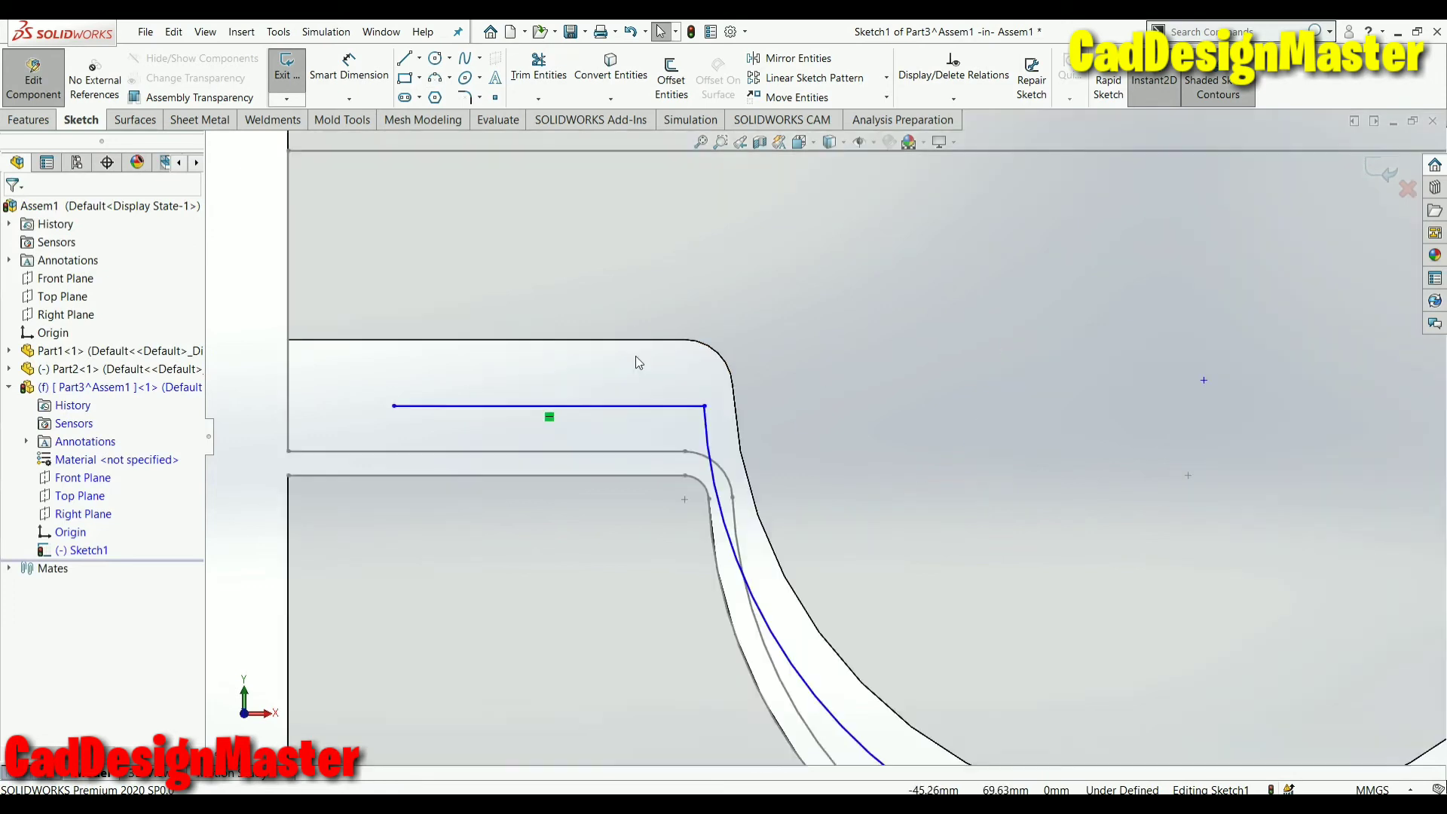
{"action": "scroll", "coordinate": [827, 436], "scroll_direction": "up", "scroll_amount": 5}
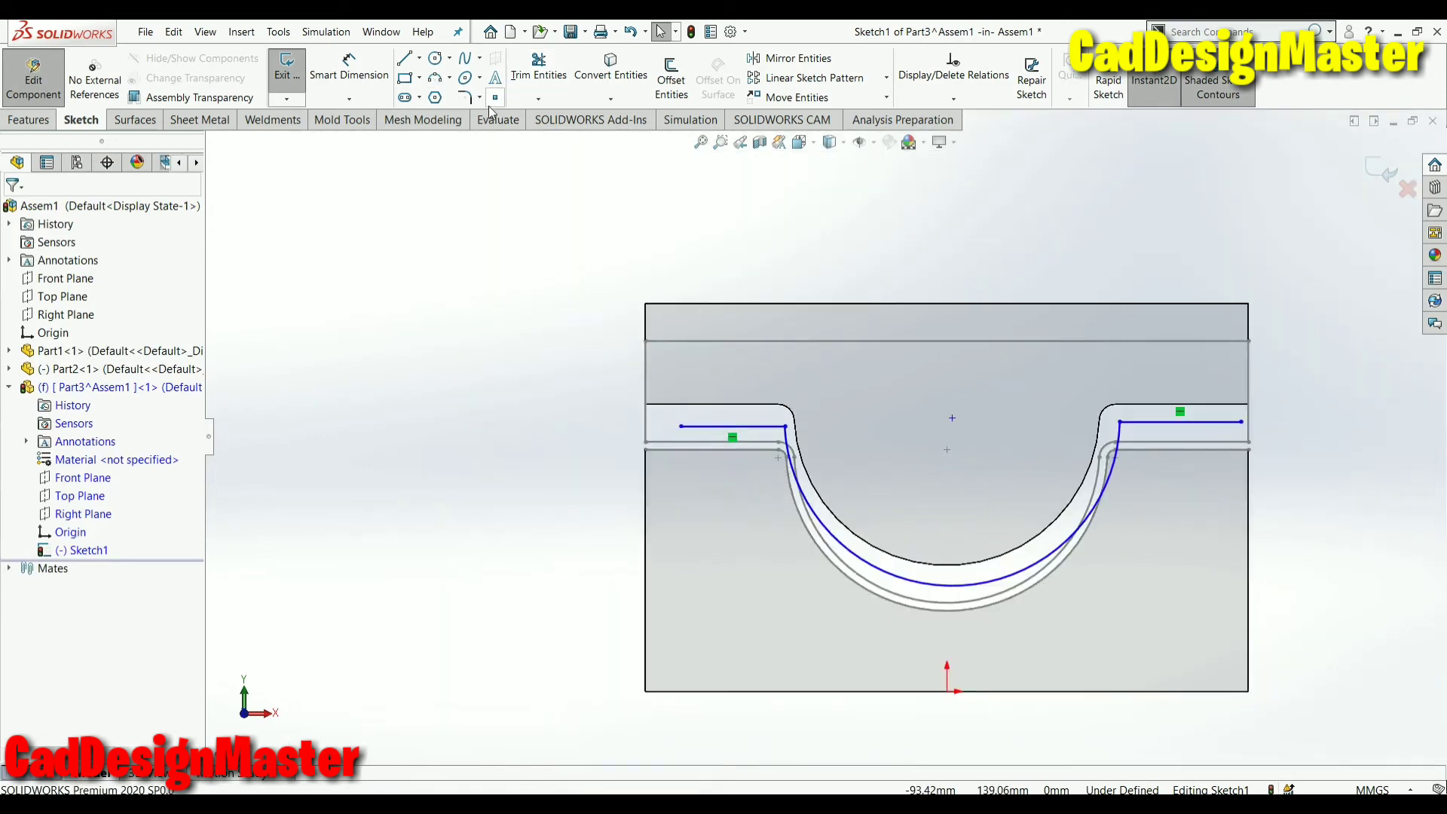
{"action": "left_click", "coordinate": [466, 98]}
Pick the left and right line-arc corners and apply 4.00 mm sketch fillets
{"action": "left_click", "coordinate": [785, 428]}
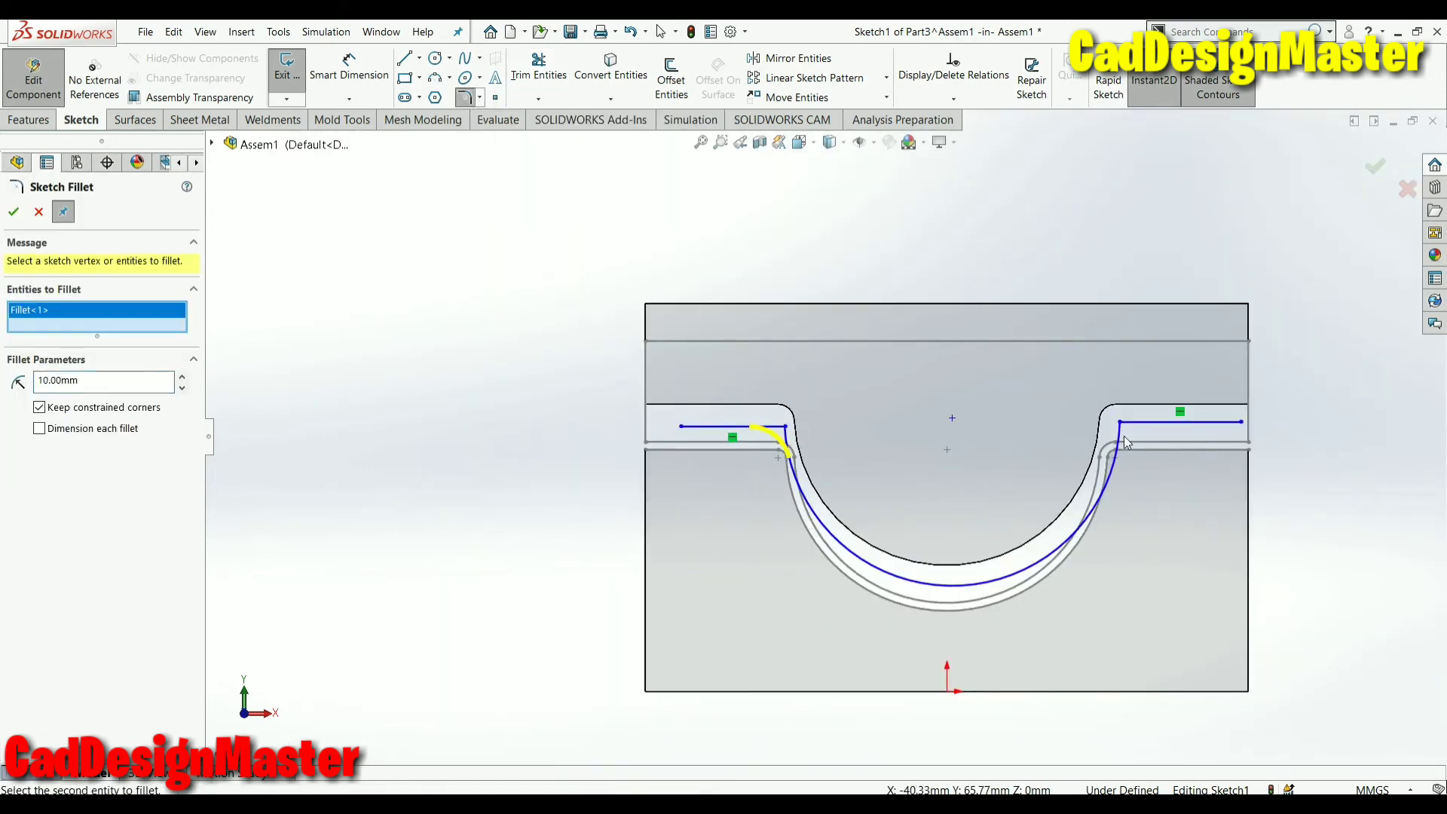
{"action": "left_click", "coordinate": [1121, 425]}
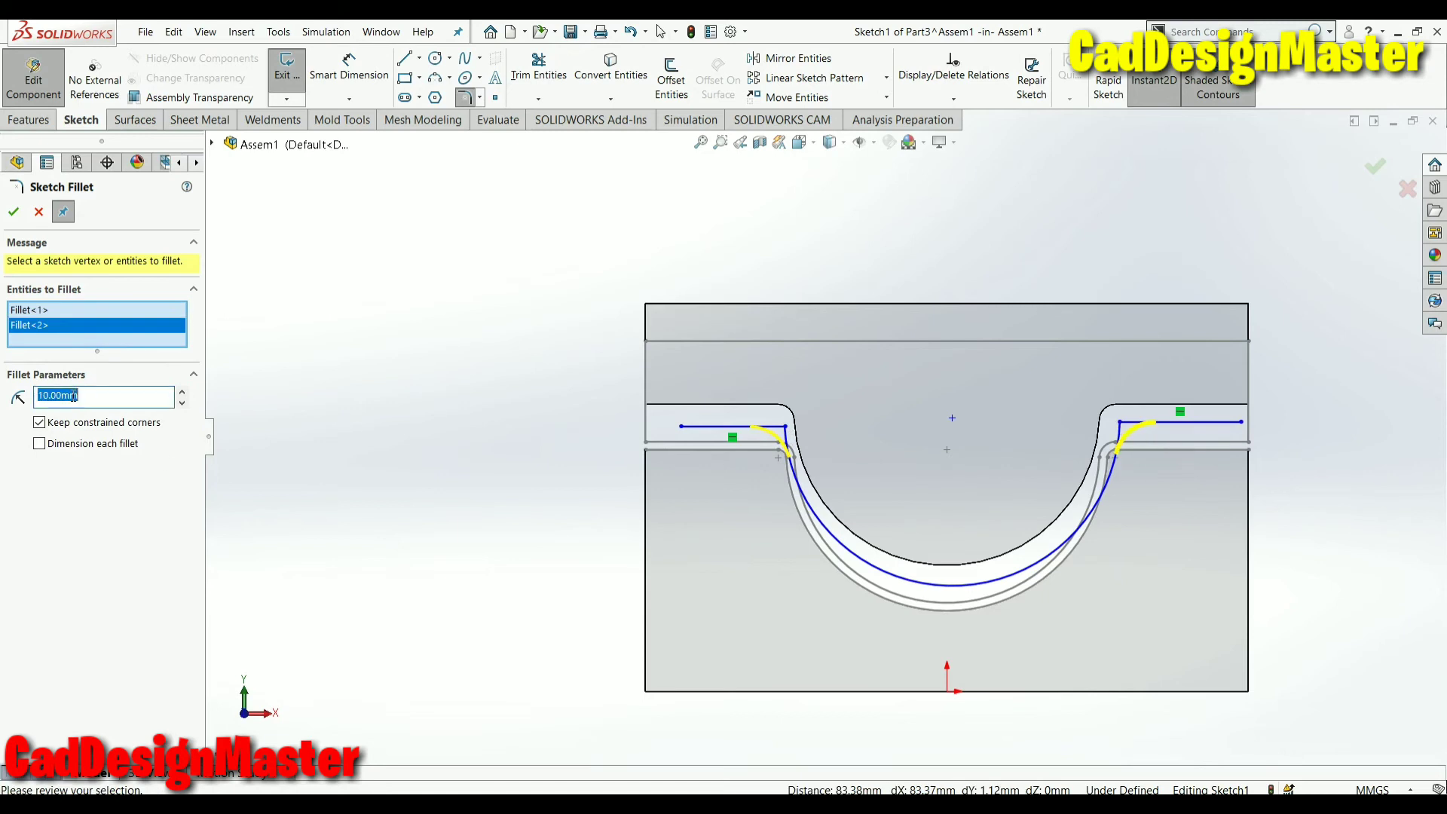
{"action": "scroll", "coordinate": [781, 455], "scroll_direction": "down", "scroll_amount": 5}
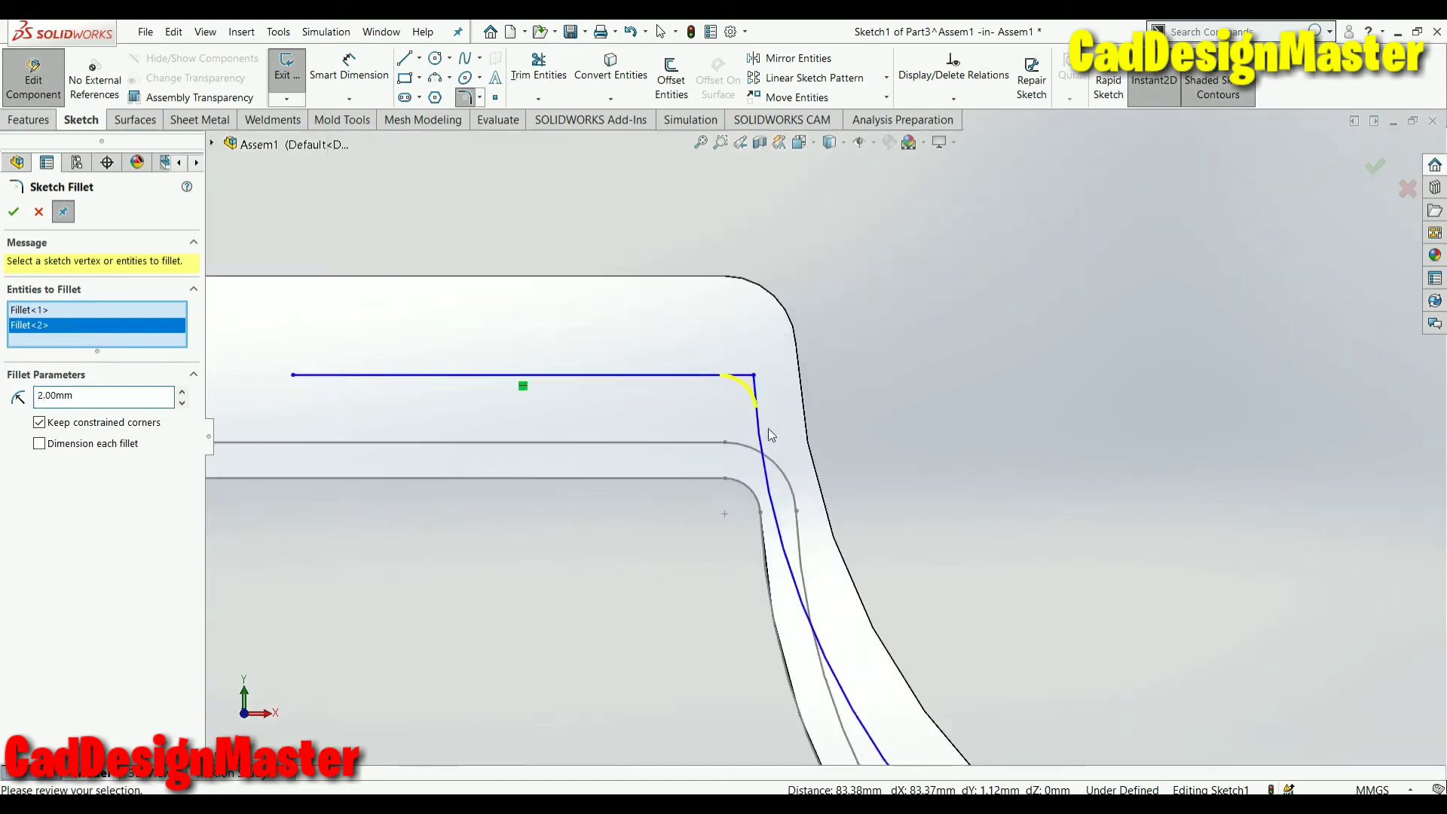
{"action": "scroll", "coordinate": [767, 435], "scroll_direction": "down", "scroll_amount": 1}
{"action": "scroll", "coordinate": [766, 436], "scroll_direction": "up", "scroll_amount": 1}
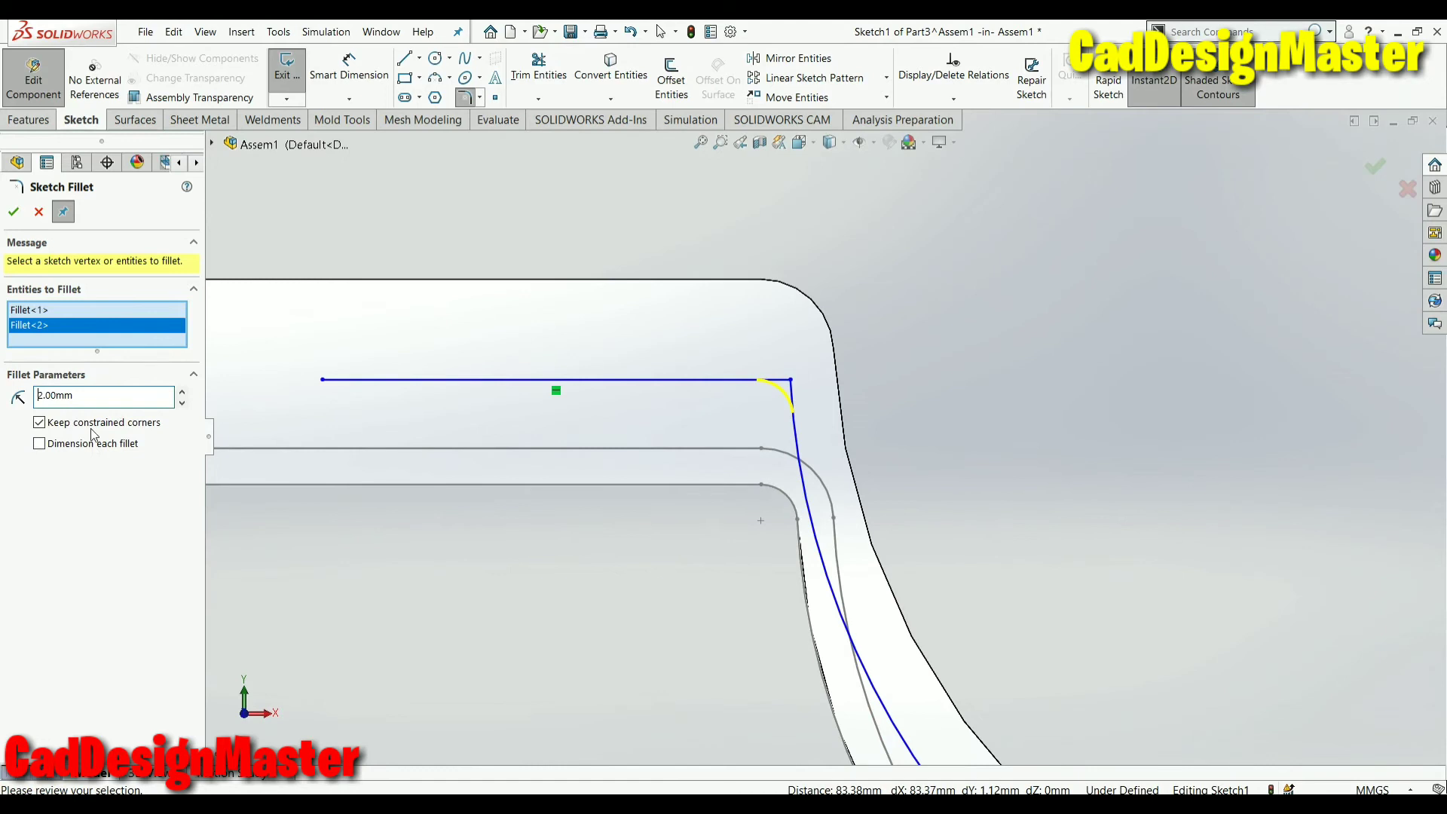
{"action": "left_click", "coordinate": [13, 213]}
{"action": "scroll", "coordinate": [425, 347], "scroll_direction": "up", "scroll_amount": 3}
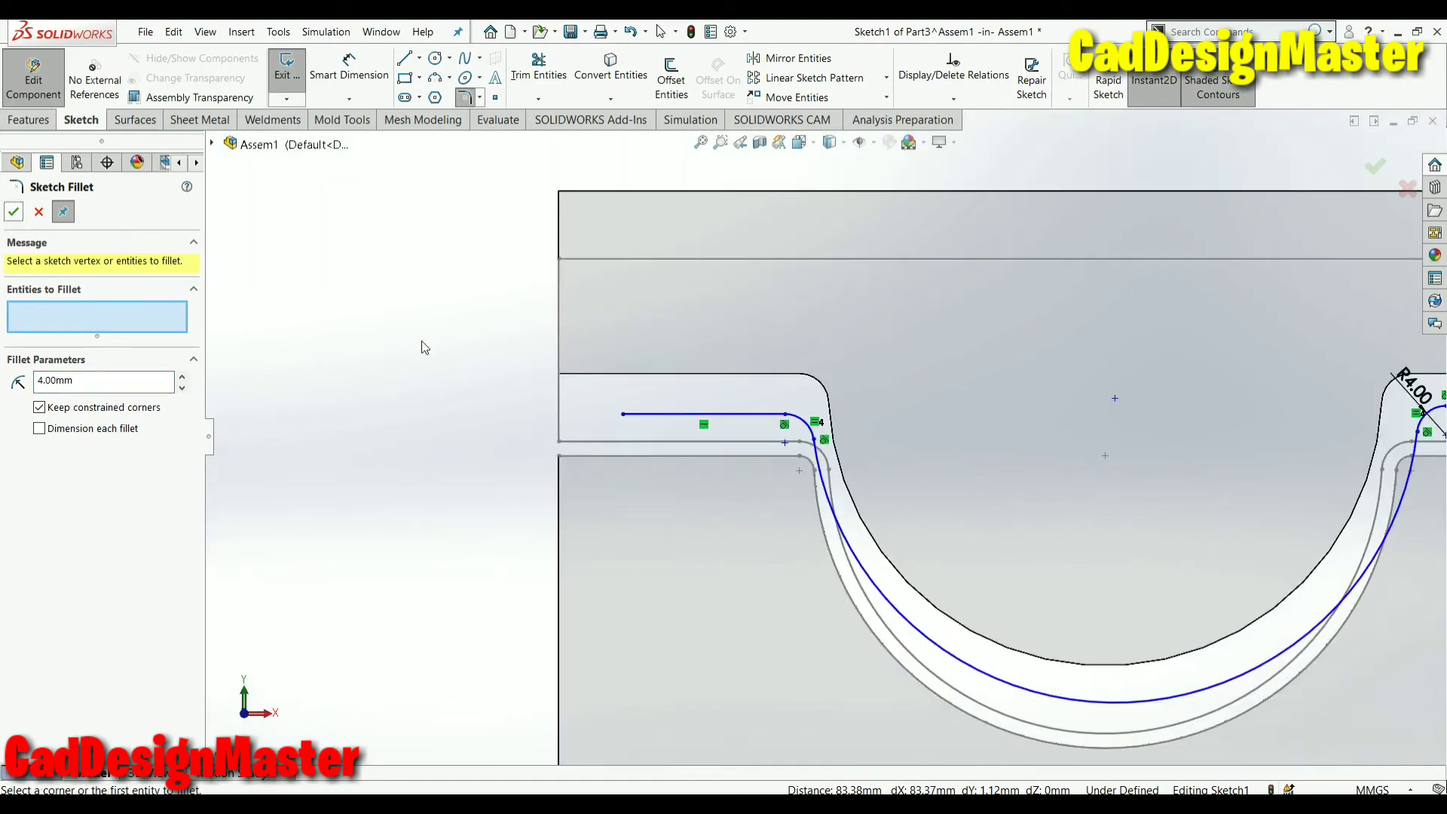
{"action": "left_click", "coordinate": [21, 216]}
Select the left fillet arc and the base's rounded edge and make them coradial
{"action": "left_click", "coordinate": [801, 468]}
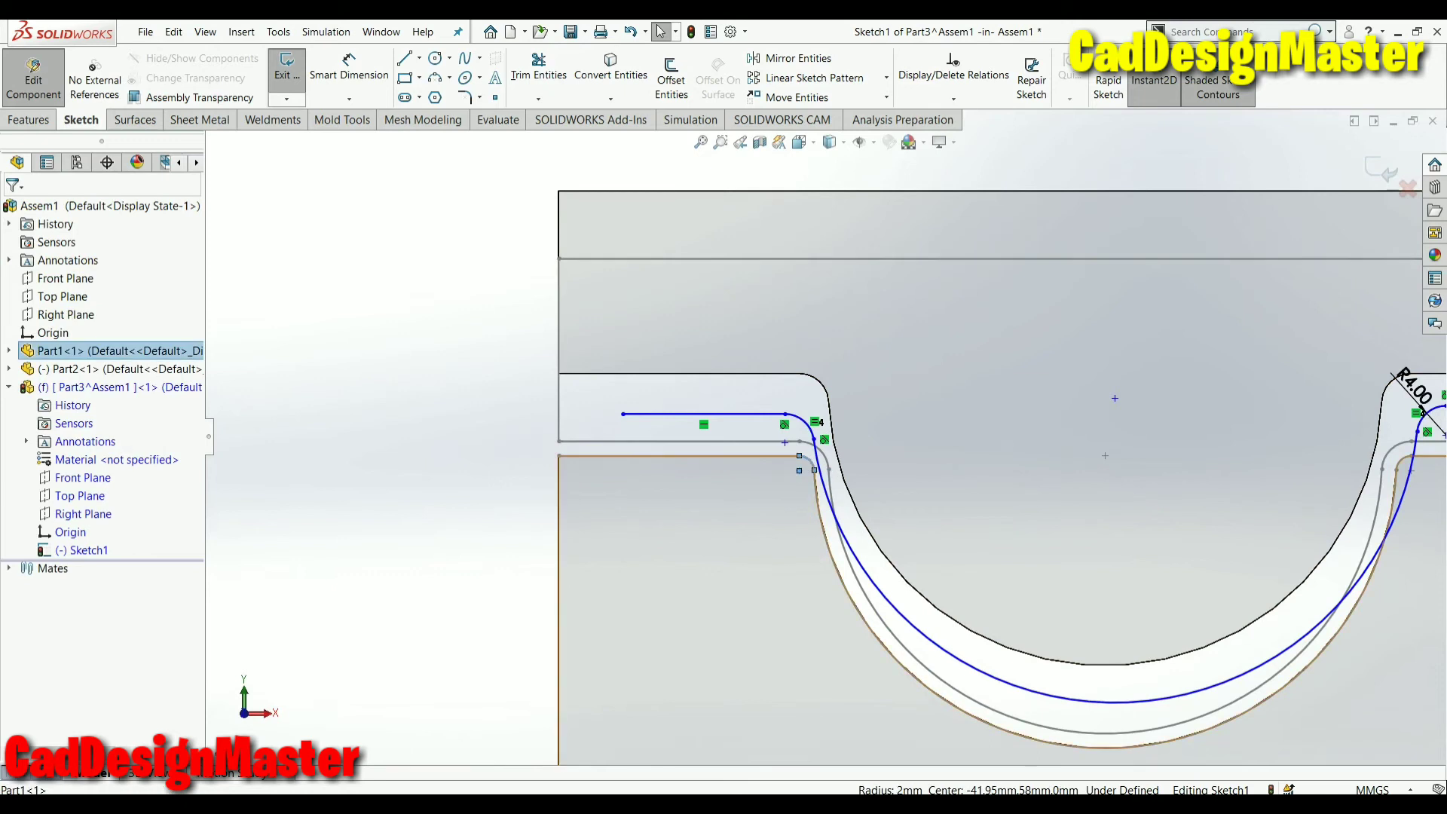
{"action": "key", "text": "Escape"}
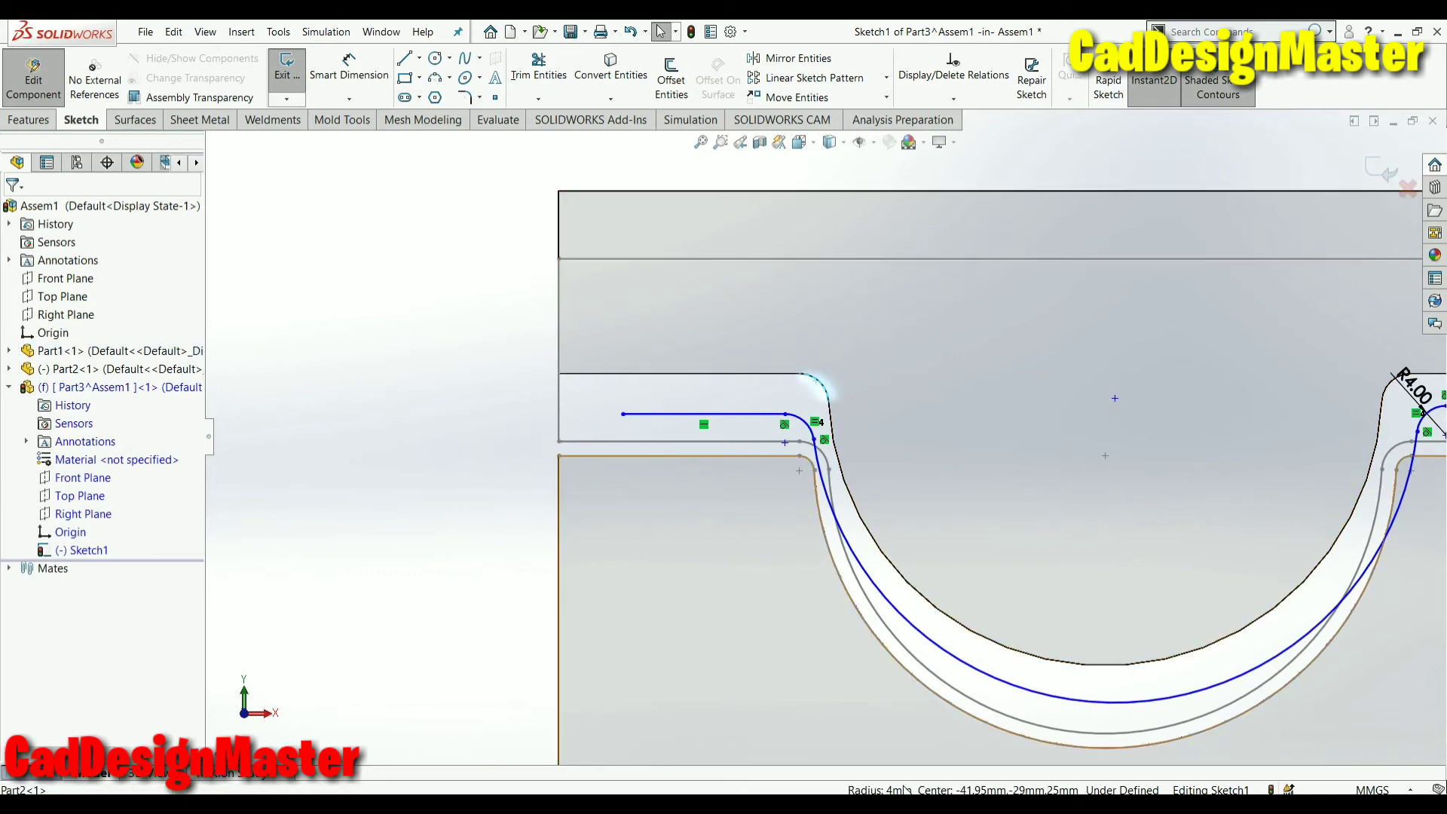
{"action": "scroll", "coordinate": [775, 565], "scroll_direction": "up", "scroll_amount": 2}
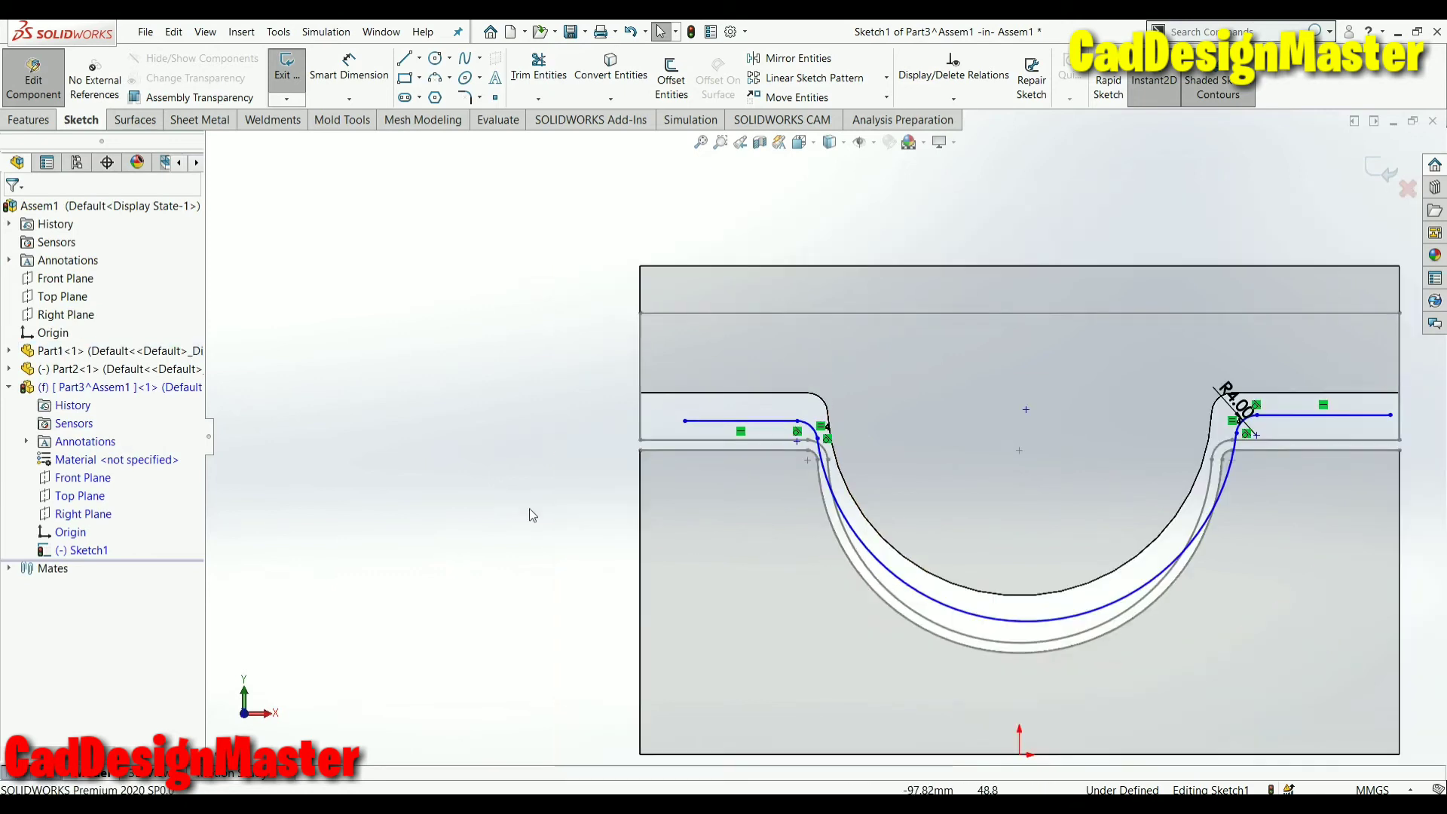
{"action": "scroll", "coordinate": [840, 466], "scroll_direction": "down", "scroll_amount": 3}
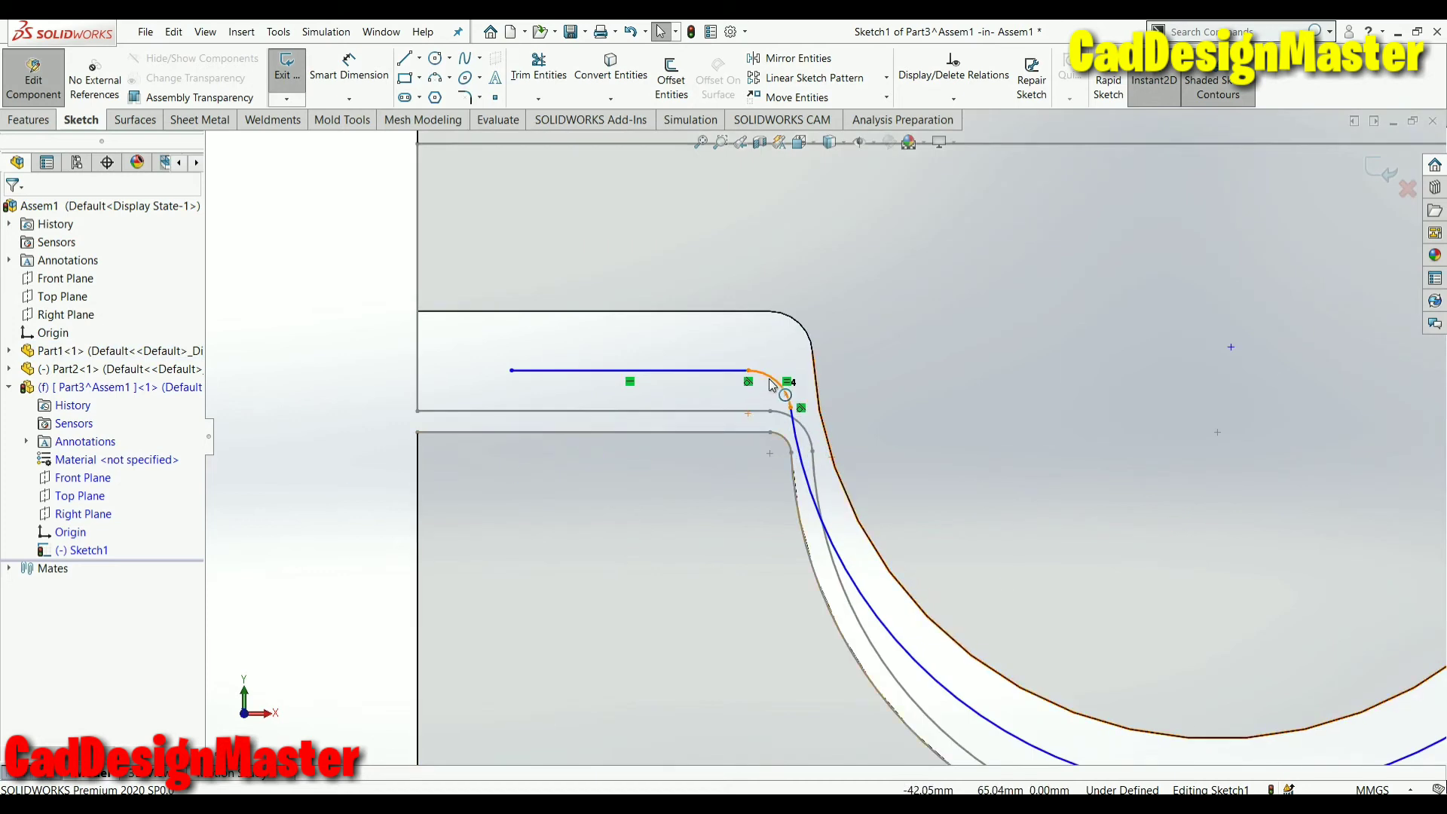
{"action": "right_click", "coordinate": [351, 324]}
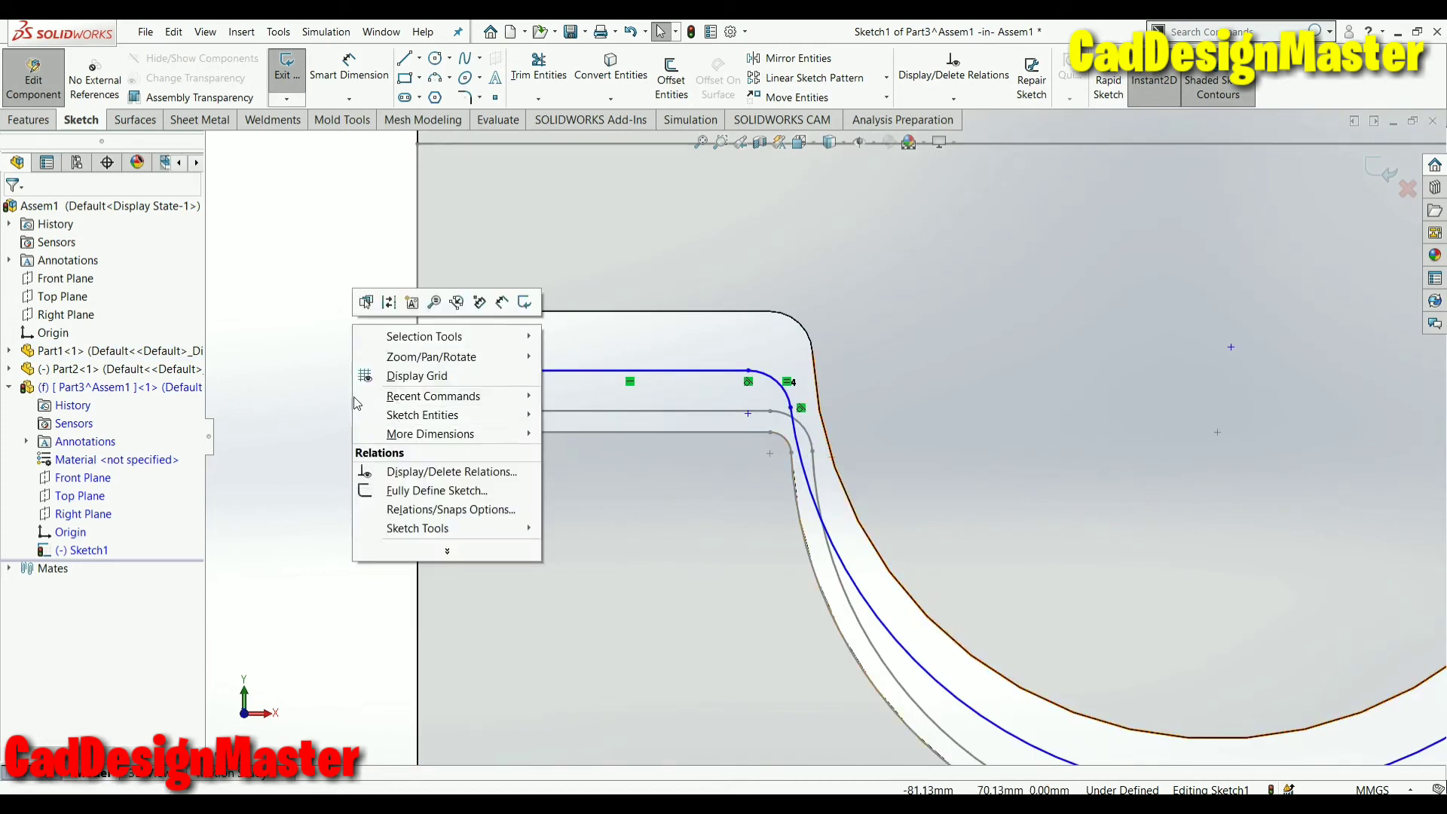
{"action": "left_click", "coordinate": [788, 400]}
{"action": "left_click", "coordinate": [815, 445], "text": "ctrl"}
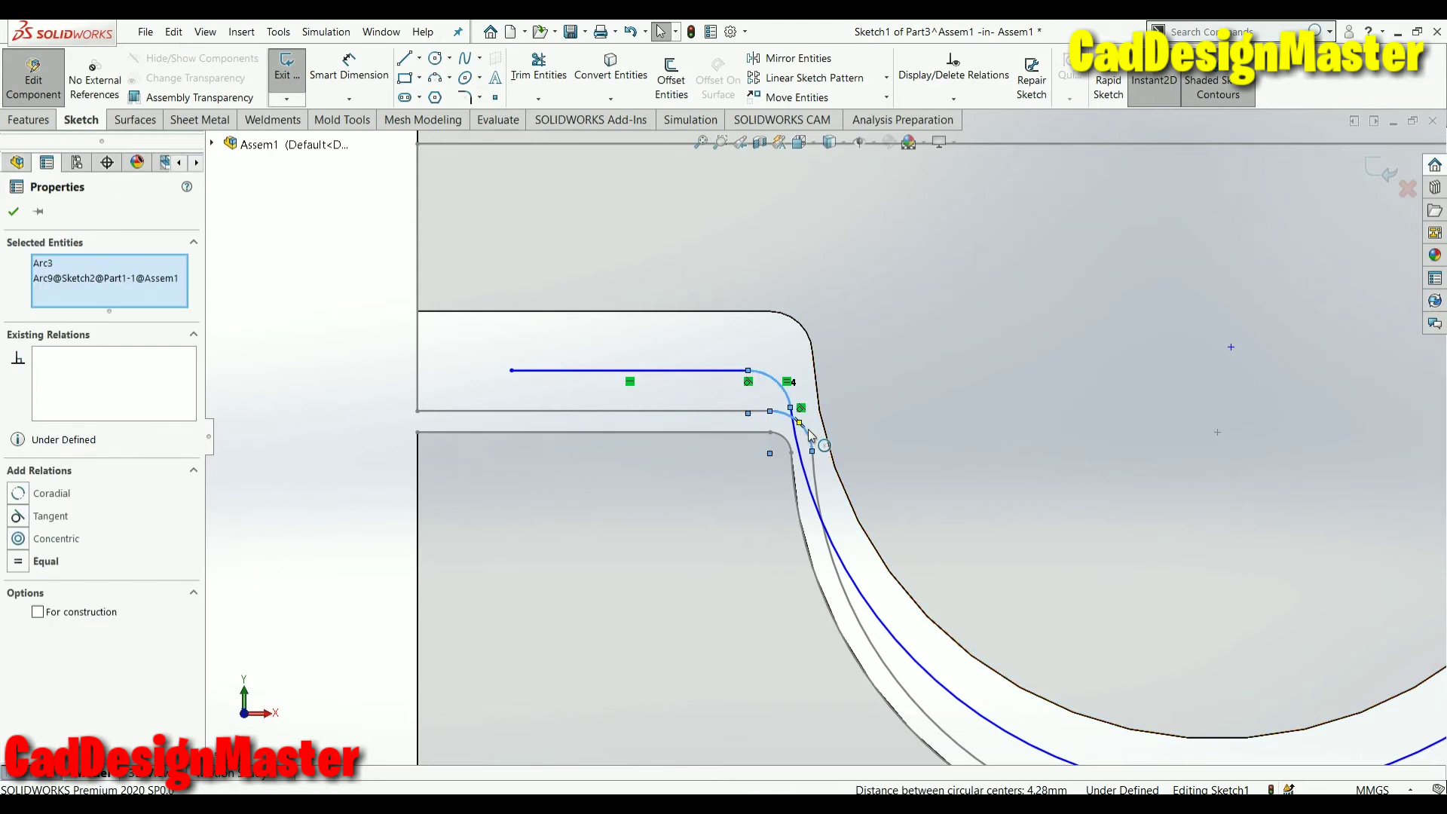
{"action": "left_click", "coordinate": [52, 495]}
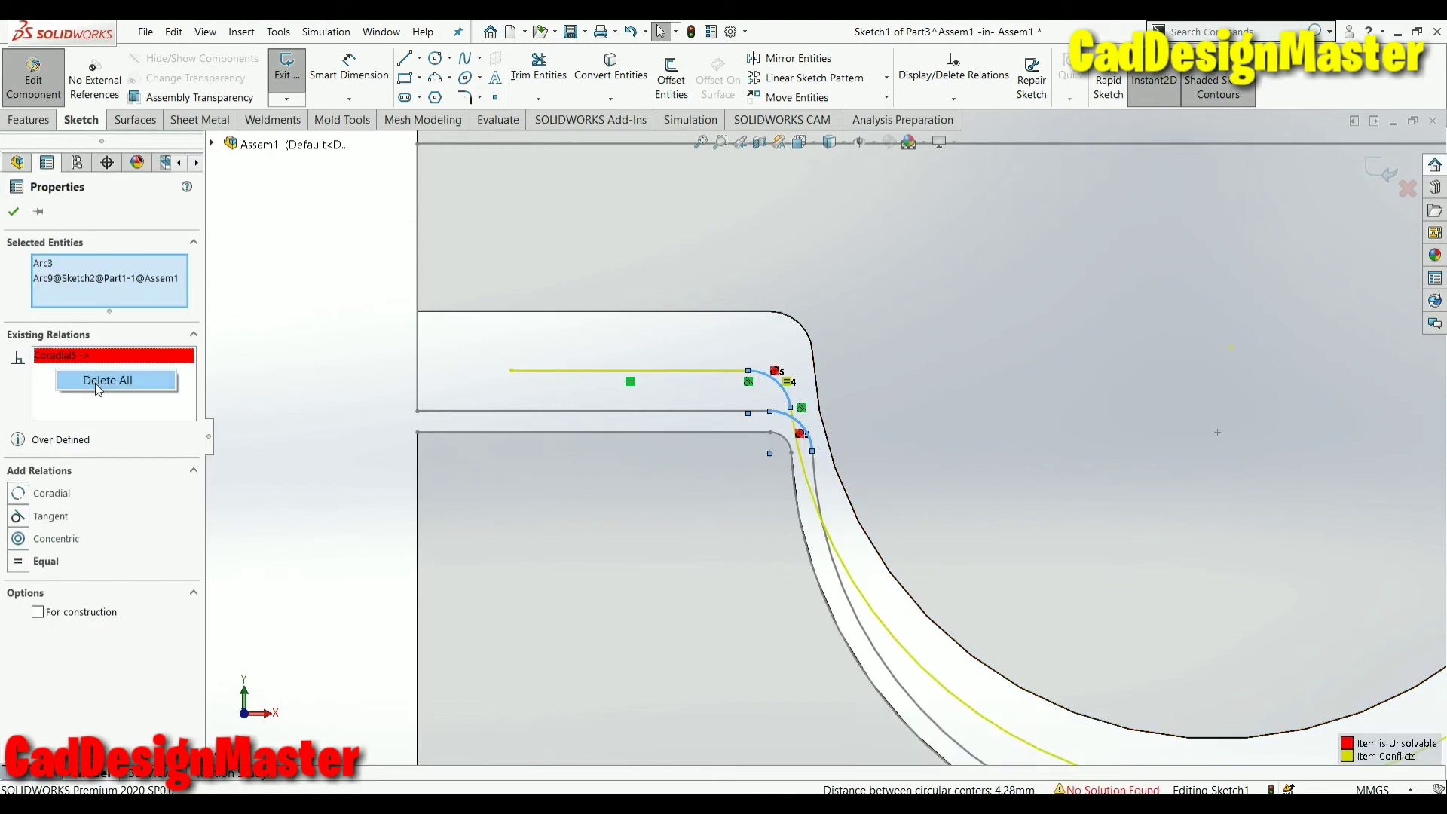
Undo the coradial, try a tangent relation, then delete all relations between the arcs
{"action": "key", "text": "ctrl+z"}
{"action": "left_click", "coordinate": [18, 516]}
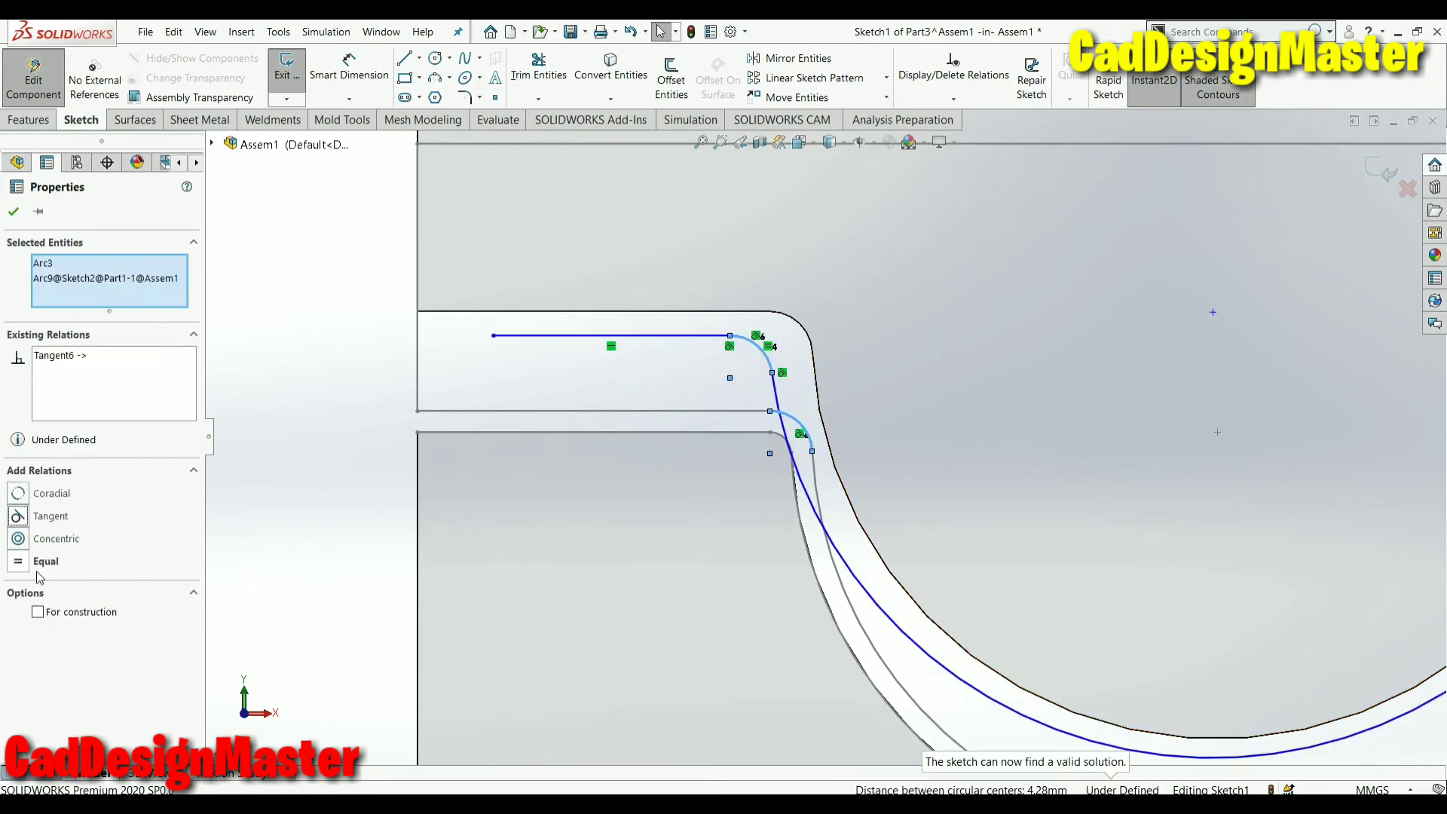
{"action": "left_click", "coordinate": [60, 356]}
{"action": "right_click", "coordinate": [90, 403]}
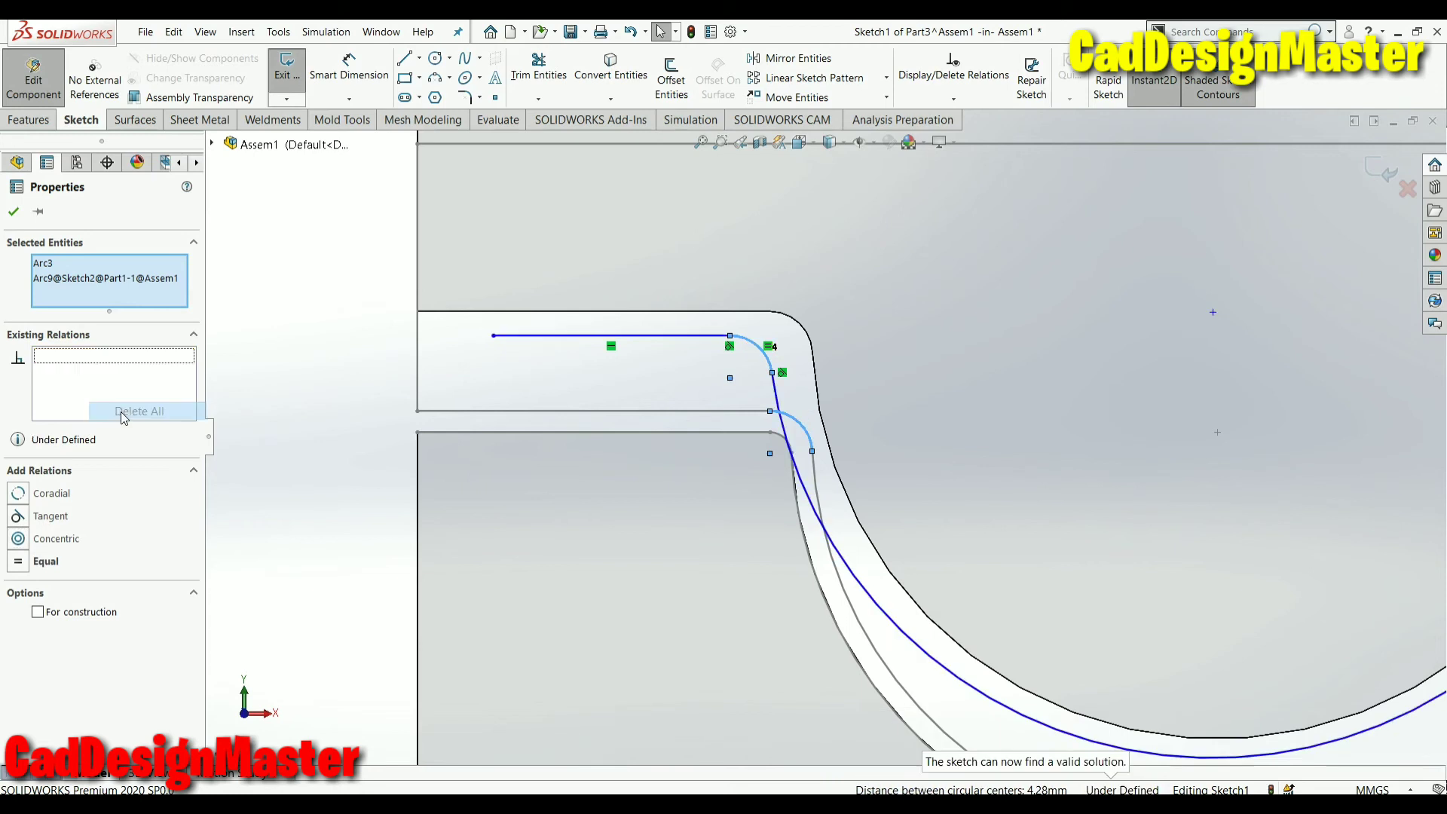
{"action": "left_click", "coordinate": [15, 212]}
{"action": "scroll", "coordinate": [776, 407], "scroll_direction": "up", "scroll_amount": 3}
{"action": "left_click", "coordinate": [778, 398]}
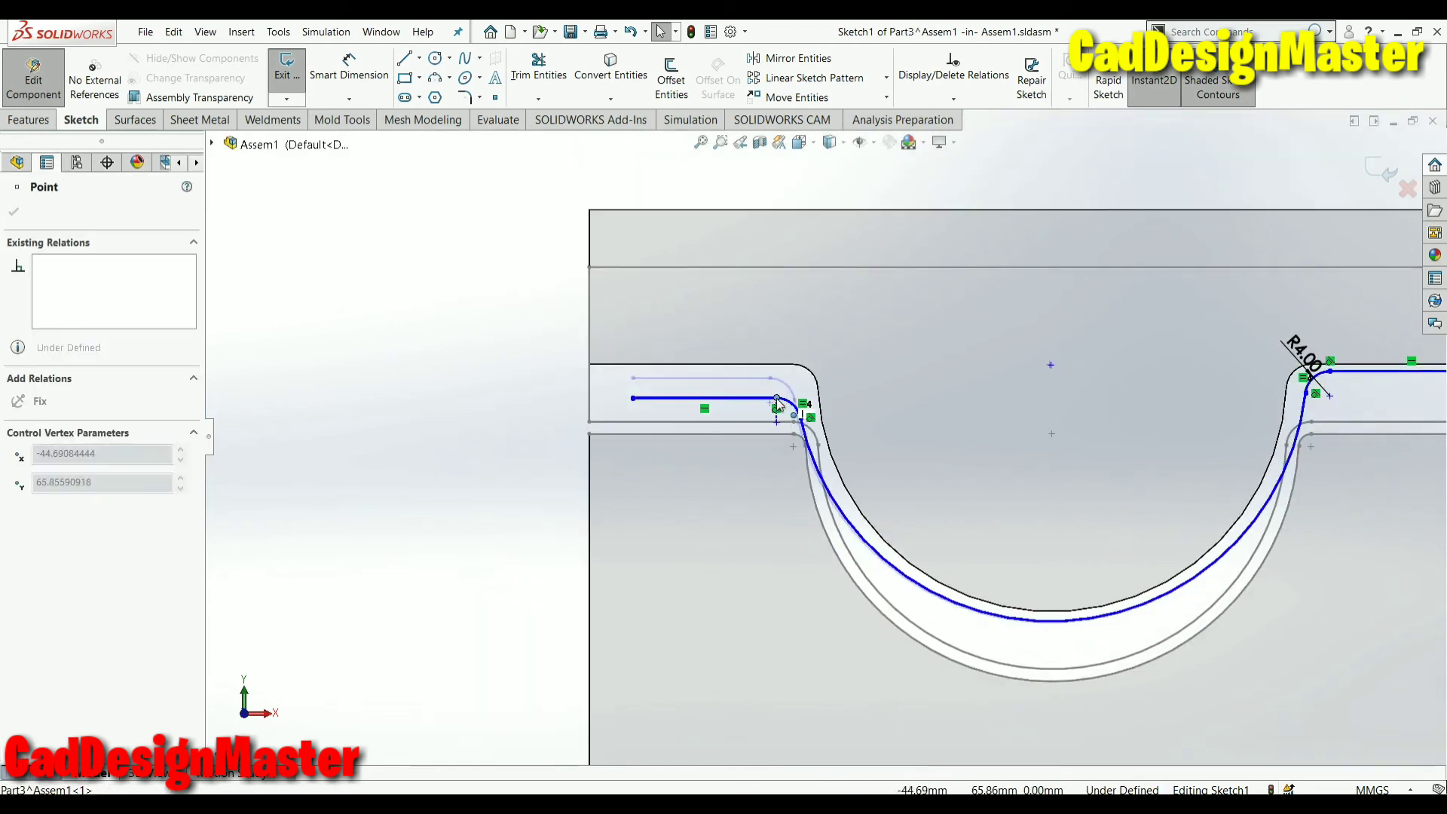
Level the left and right path endpoints with a Horizontal relation
{"action": "left_click_drag", "start_coordinate": [778, 405], "coordinate": [777, 400]}
{"action": "left_click", "coordinate": [508, 424]}
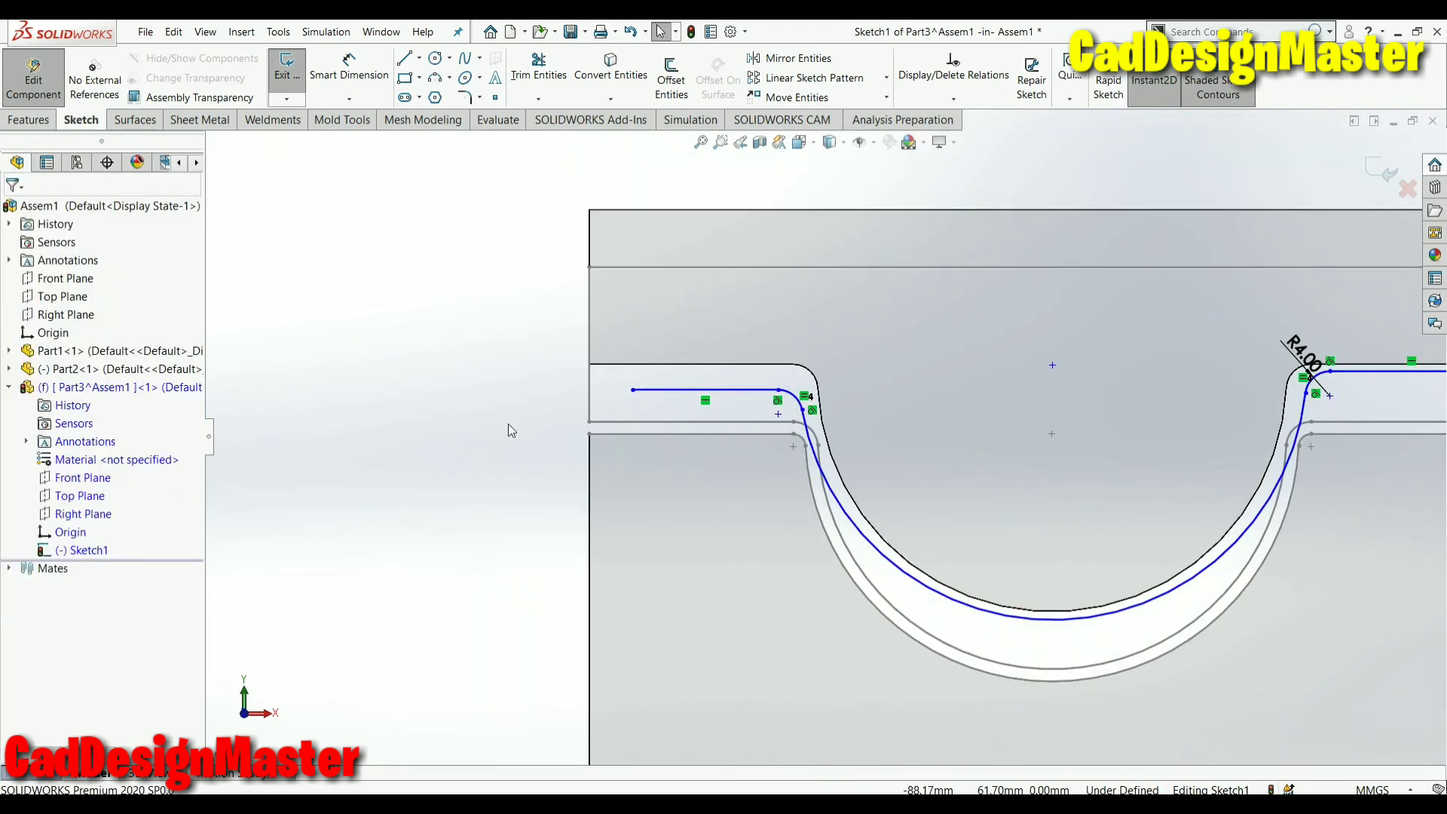
{"action": "left_click", "coordinate": [779, 391]}
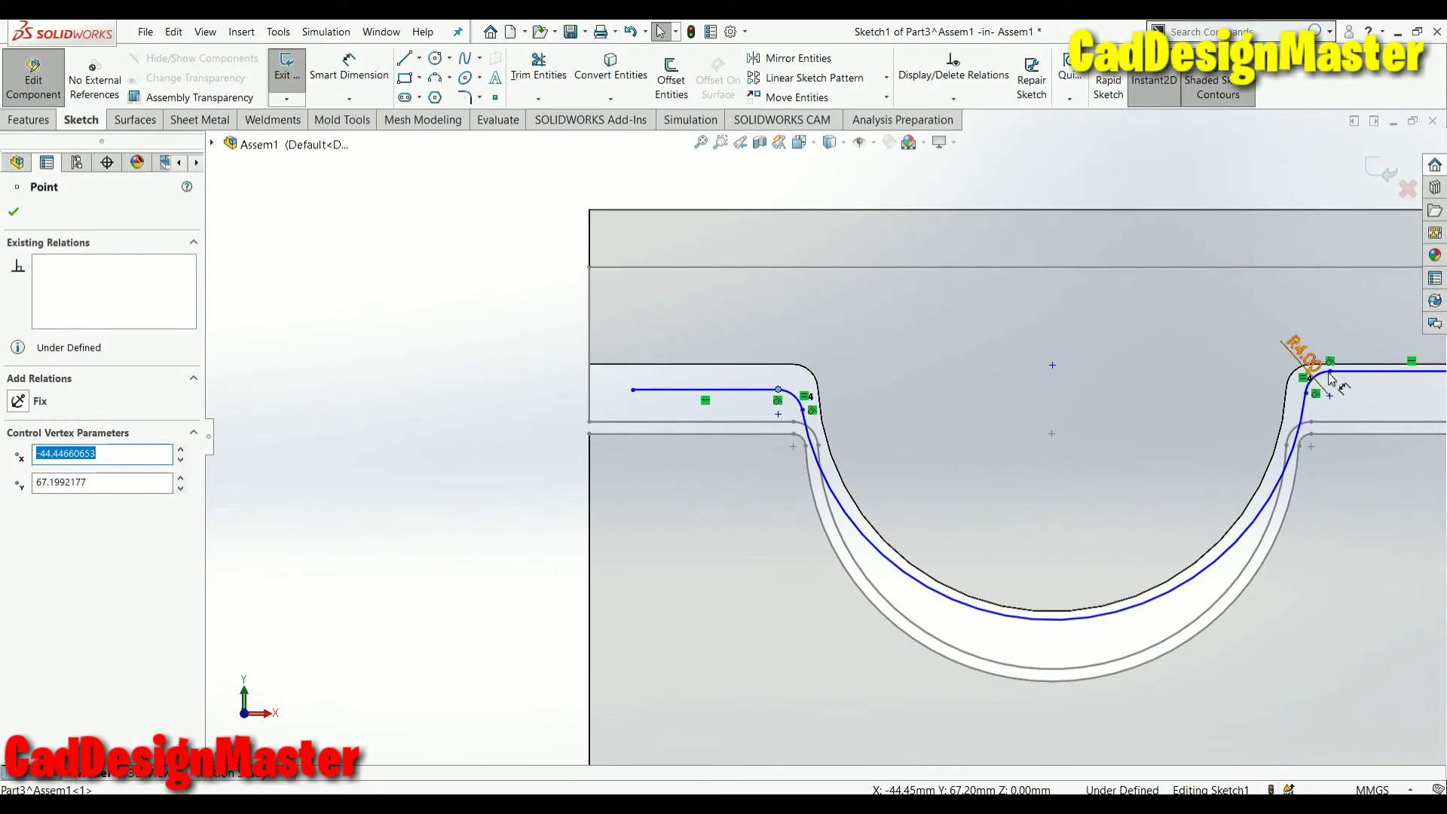
{"action": "left_click", "coordinate": [1332, 372], "text": "ctrl"}
{"action": "left_click", "coordinate": [56, 479]}
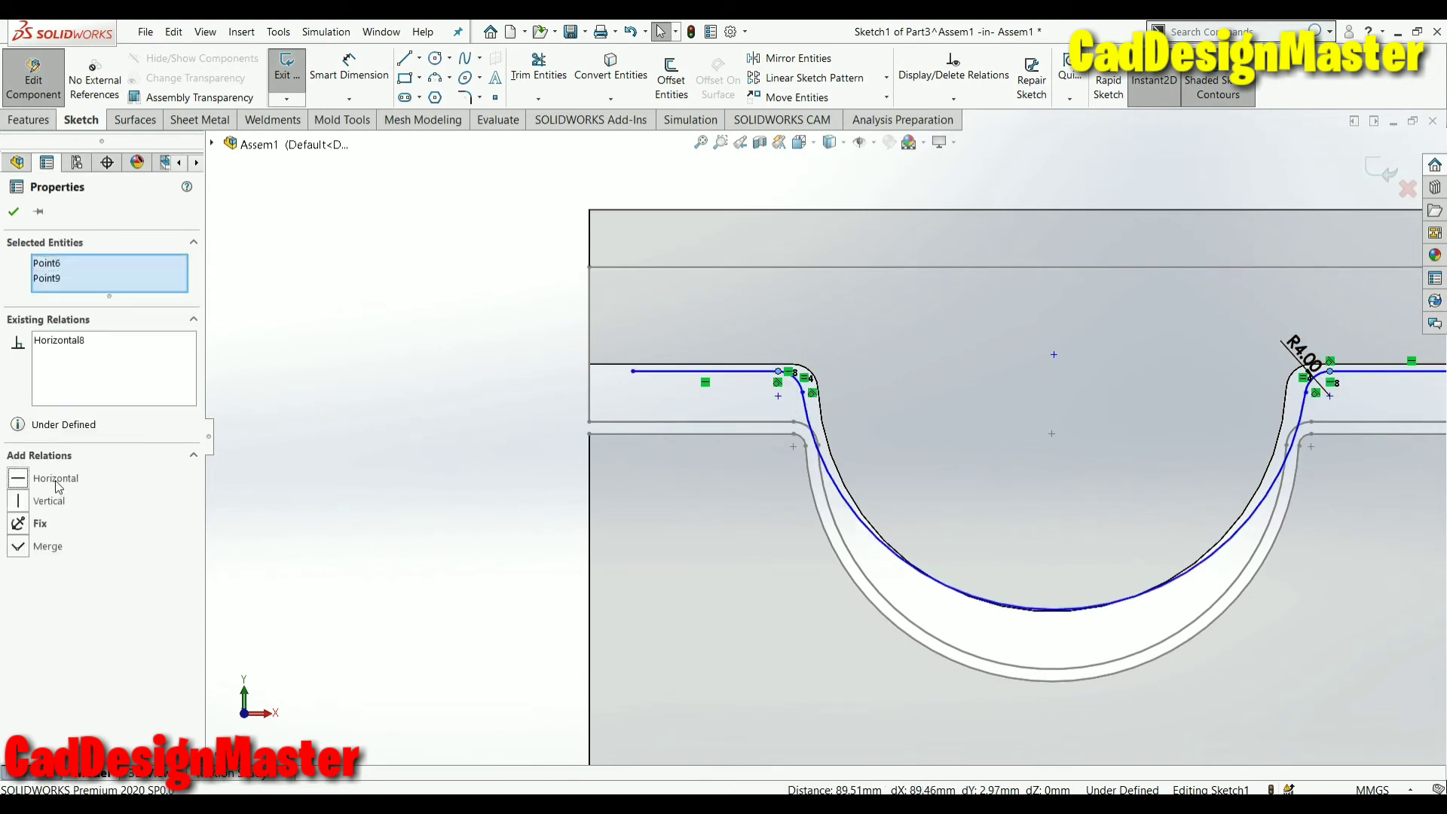
{"action": "left_click", "coordinate": [14, 211]}
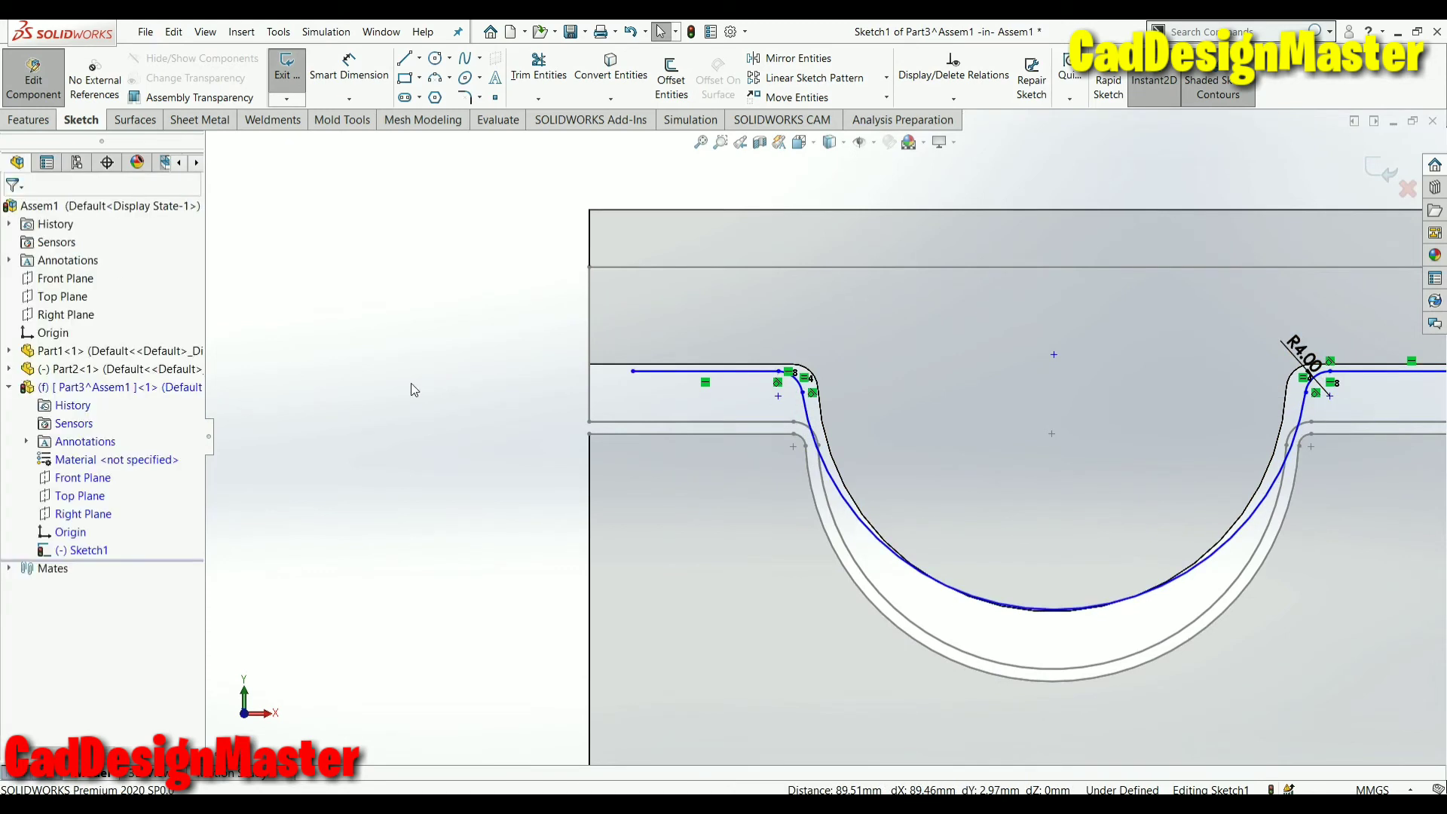
Level a second pair of arc endpoints and pull the middle spline point down into the groove
{"action": "left_click", "coordinate": [804, 394]}
{"action": "left_click", "coordinate": [1306, 392], "text": "ctrl"}
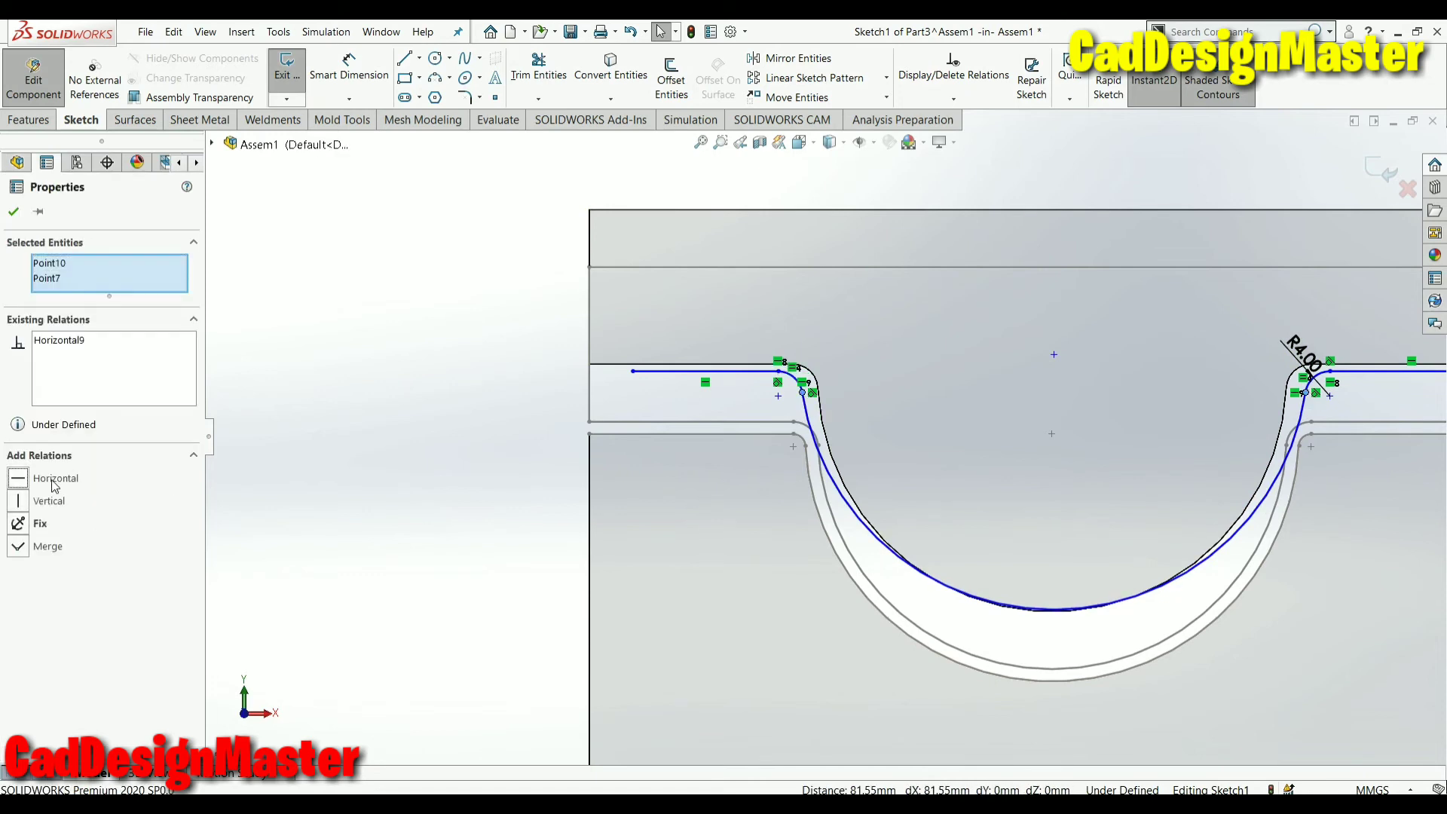
{"action": "left_click", "coordinate": [13, 211]}
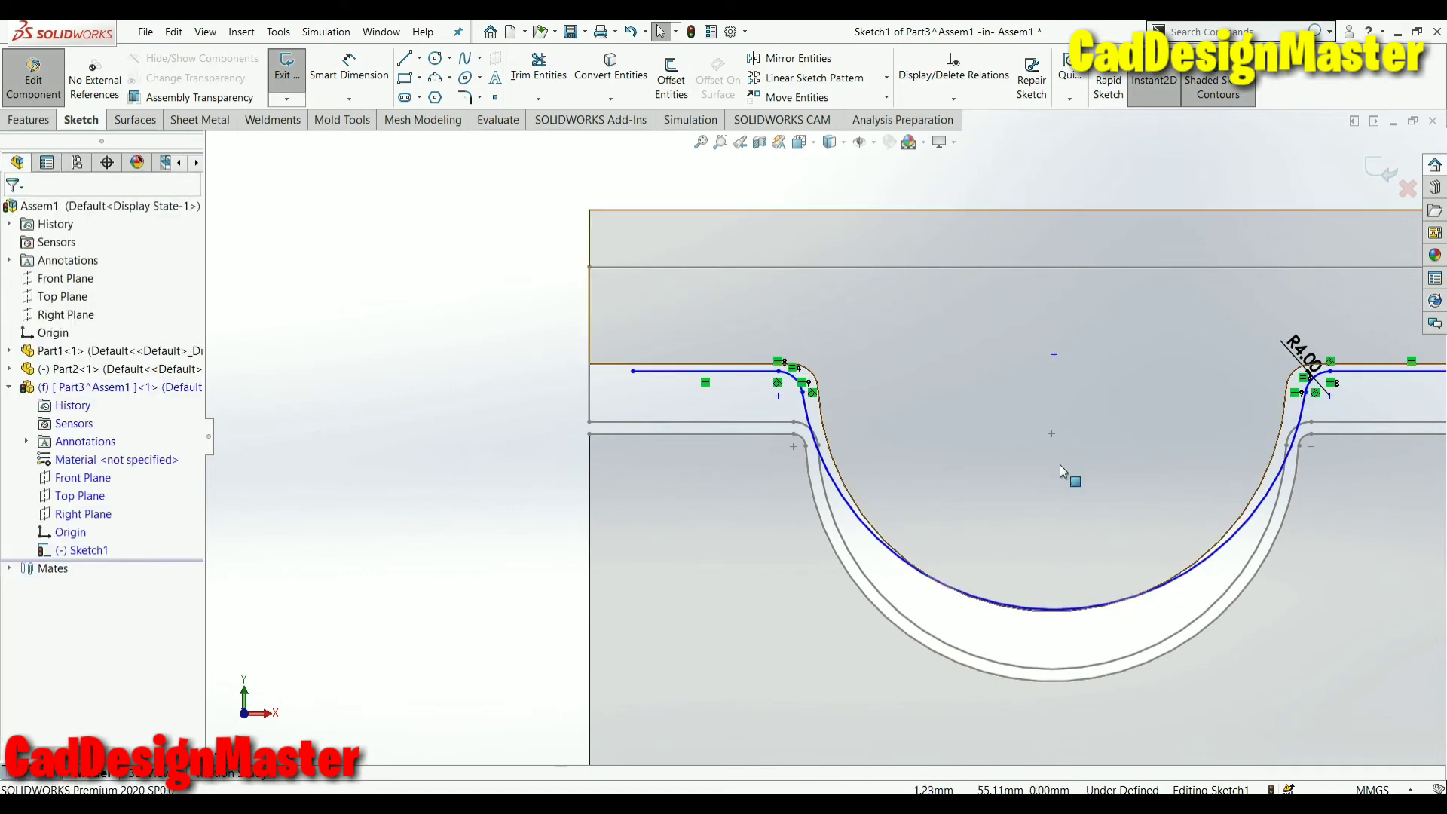
{"action": "left_click_drag", "start_coordinate": [1054, 355], "coordinate": [1052, 399]}
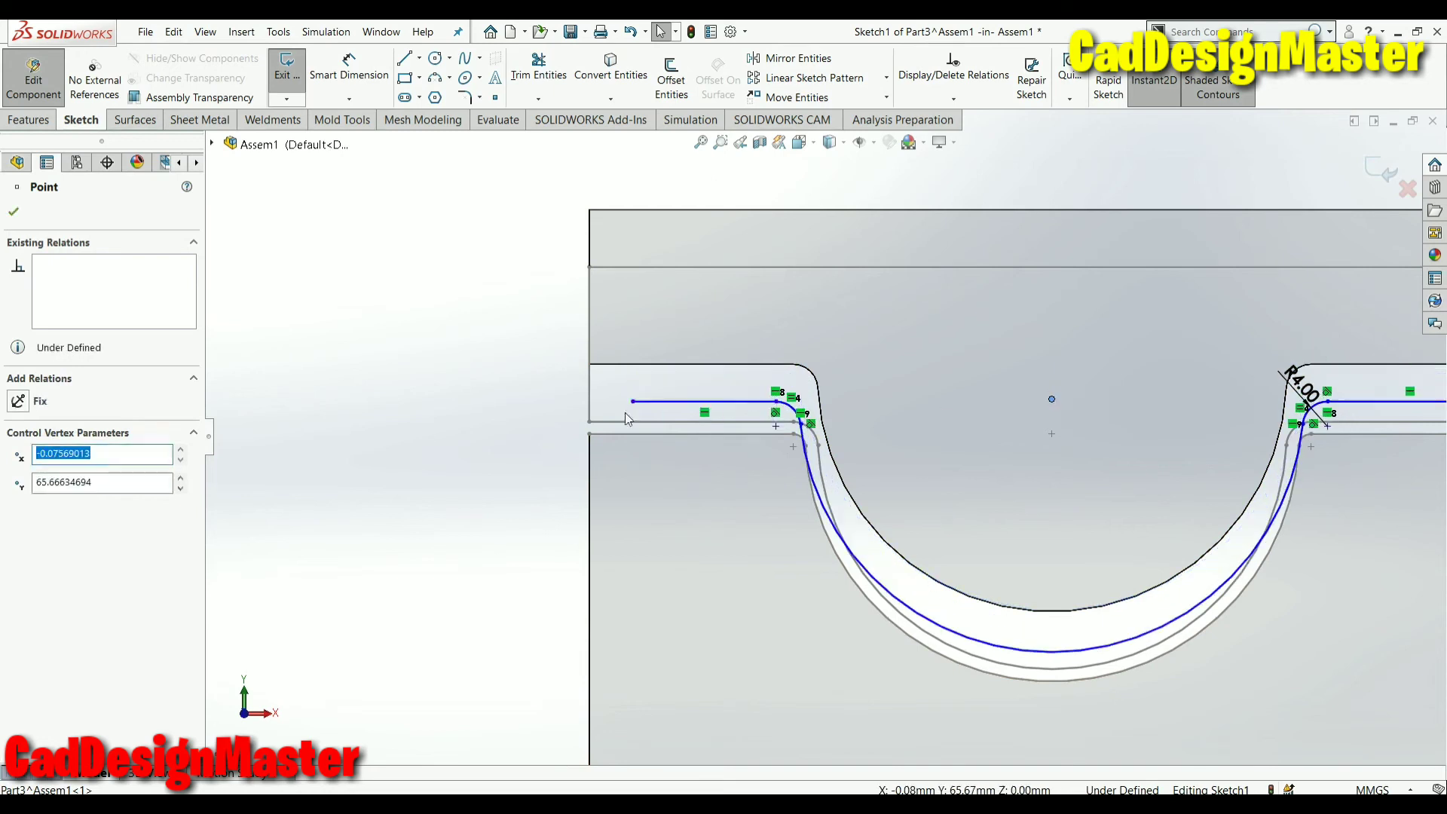
{"action": "left_click", "coordinate": [636, 398]}
{"action": "key", "text": "f"}
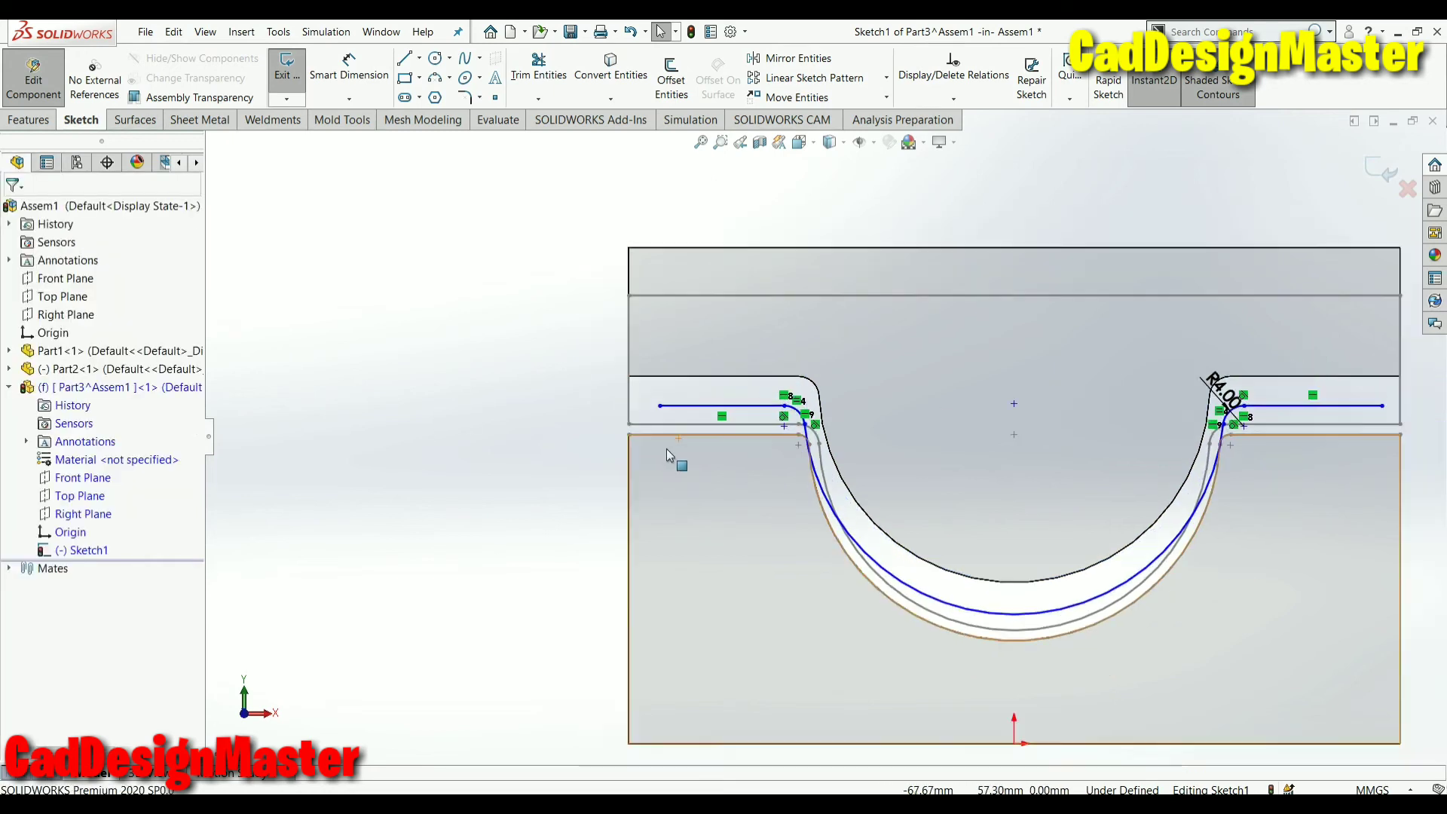
{"action": "scroll", "coordinate": [679, 586], "scroll_direction": "up", "scroll_amount": 3}
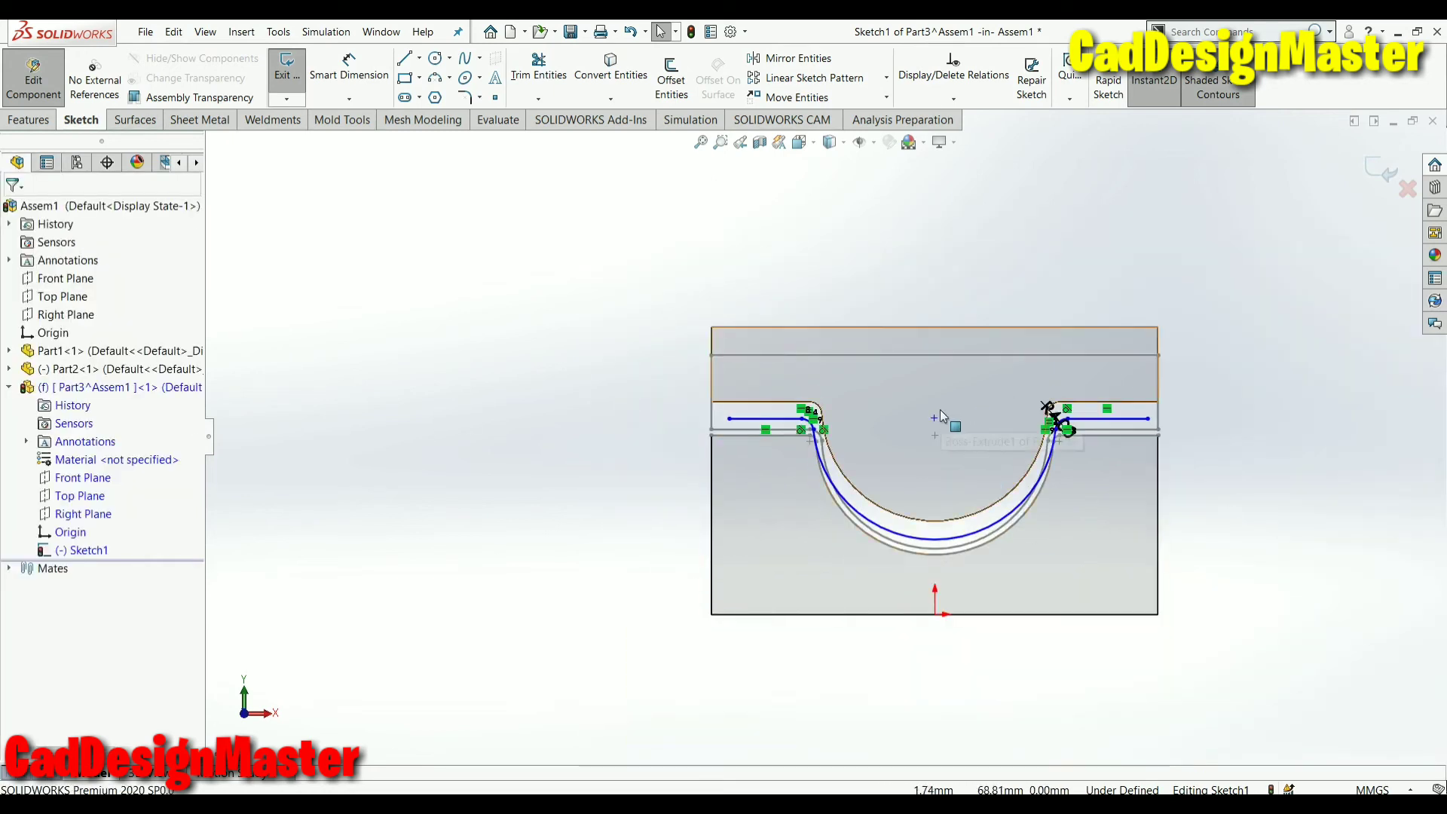
Drag the spline's middle point down and make it vertical with the origin
{"action": "left_click_drag", "start_coordinate": [941, 416], "coordinate": [936, 430]}
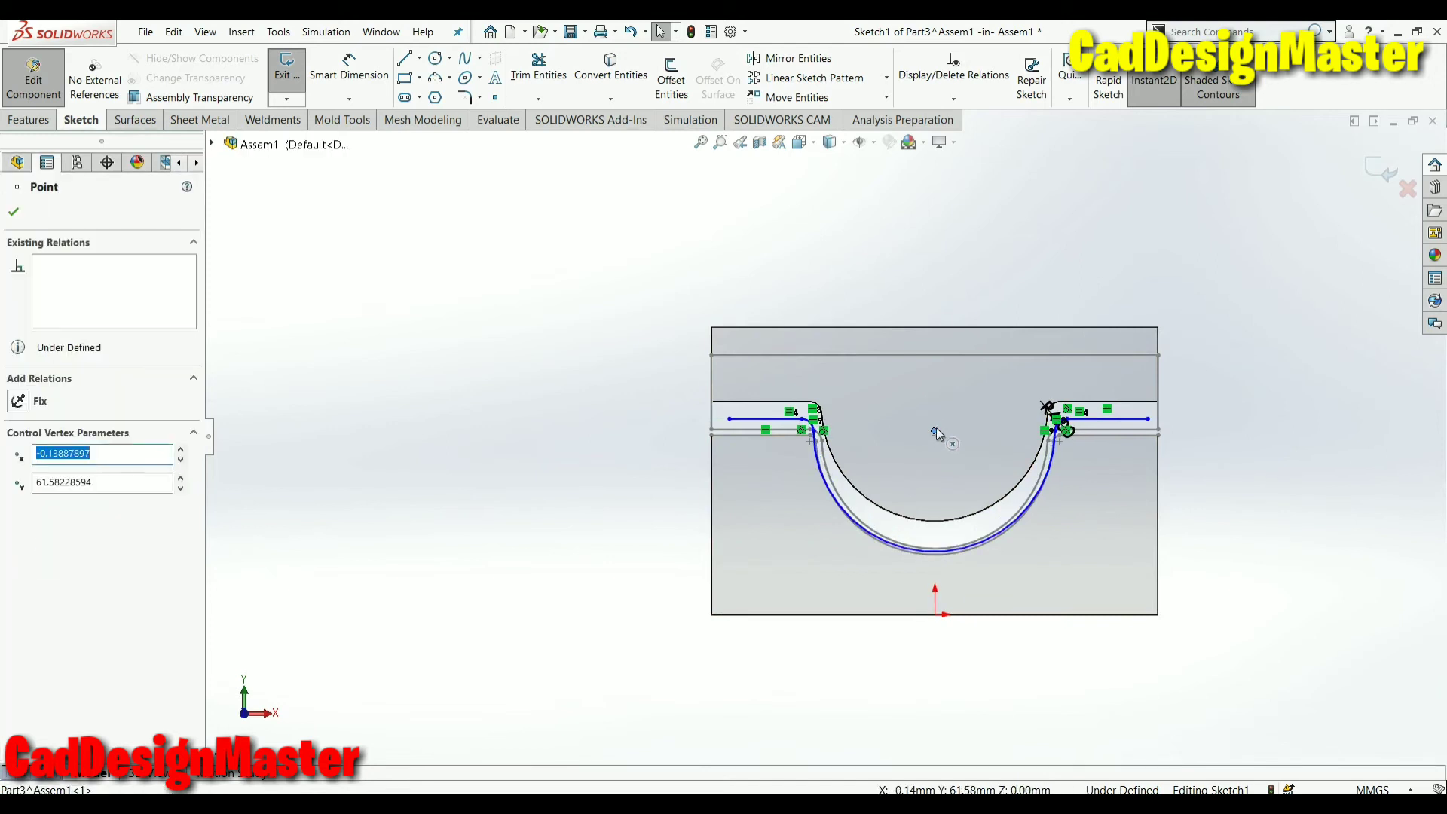
{"action": "left_click", "coordinate": [936, 615], "text": "ctrl"}
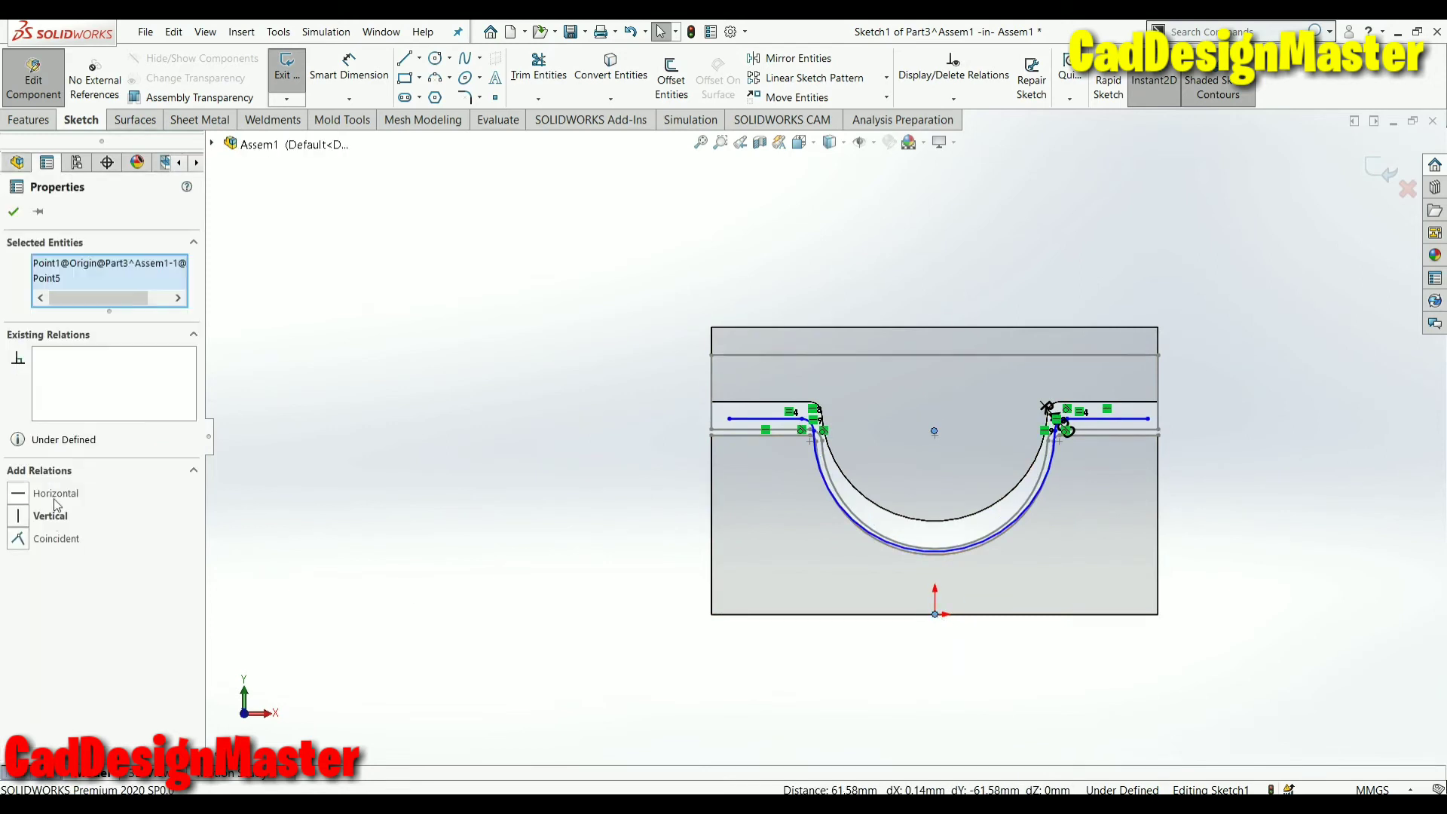
{"action": "left_click", "coordinate": [14, 211]}
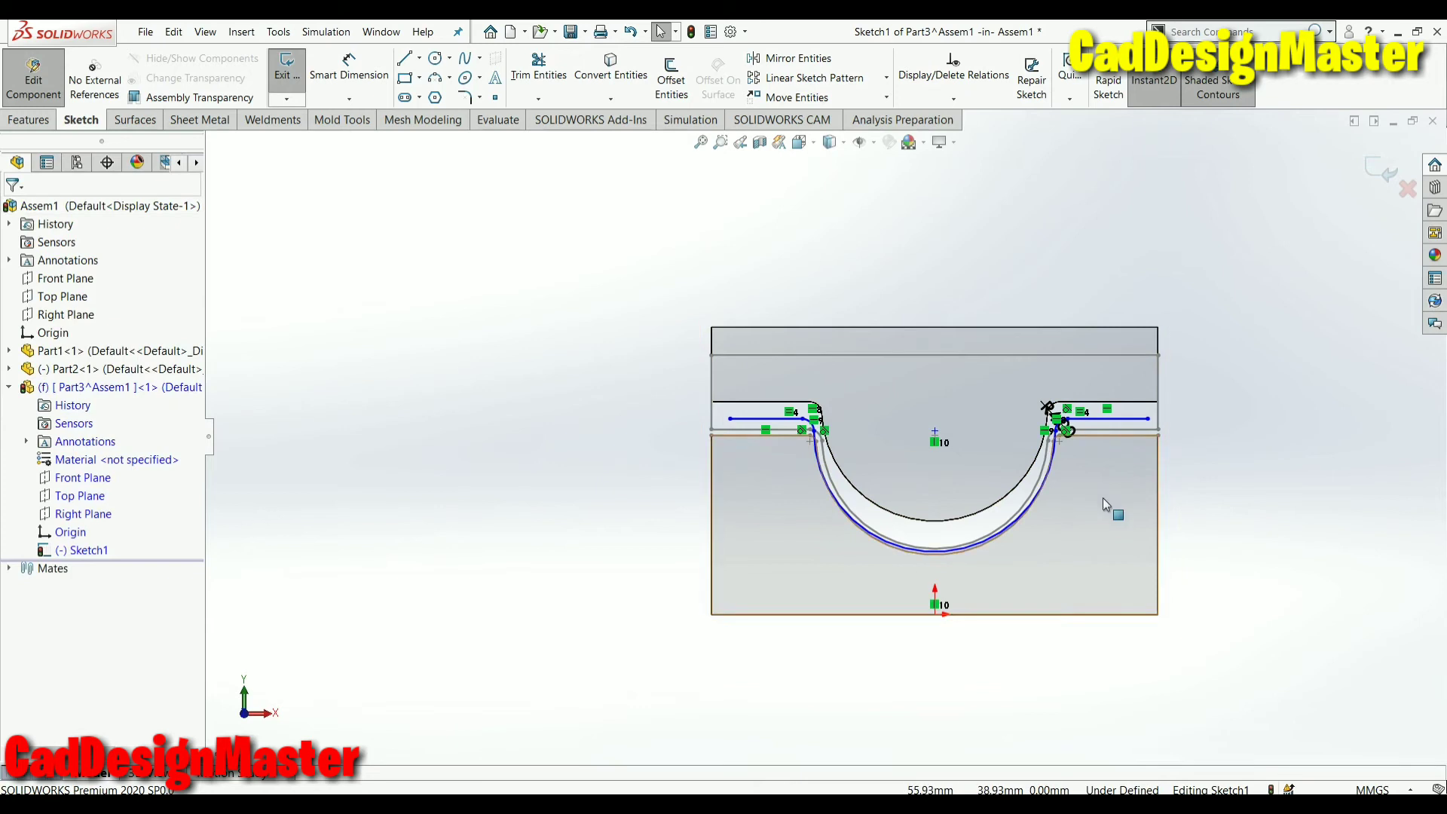
{"action": "scroll", "coordinate": [1078, 543], "scroll_direction": "down", "scroll_amount": 2}
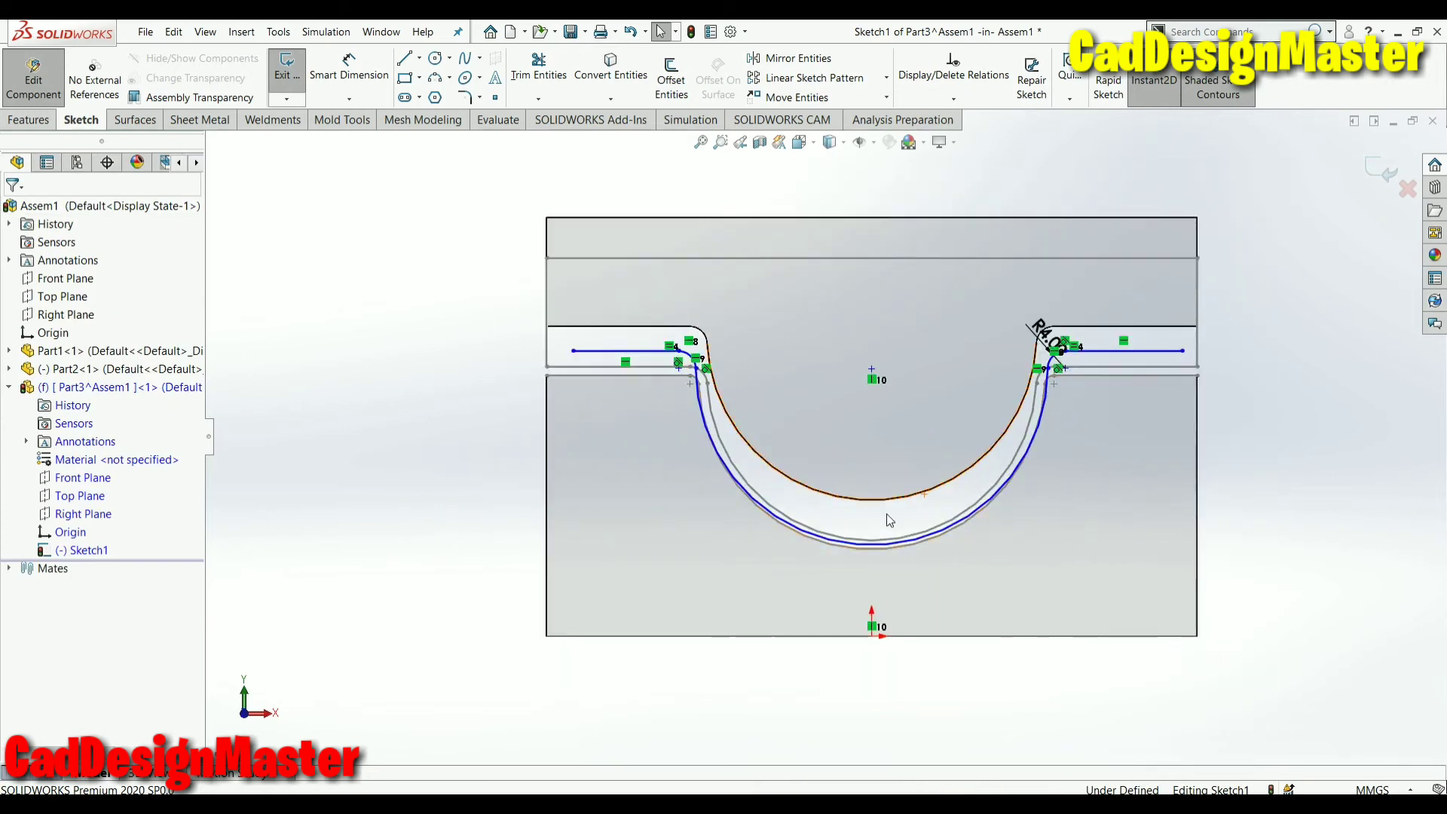
{"action": "scroll", "coordinate": [889, 504], "scroll_direction": "down", "scroll_amount": 4}
Reposition the spline's middle point directly above the origin
{"action": "left_click", "coordinate": [814, 592]}
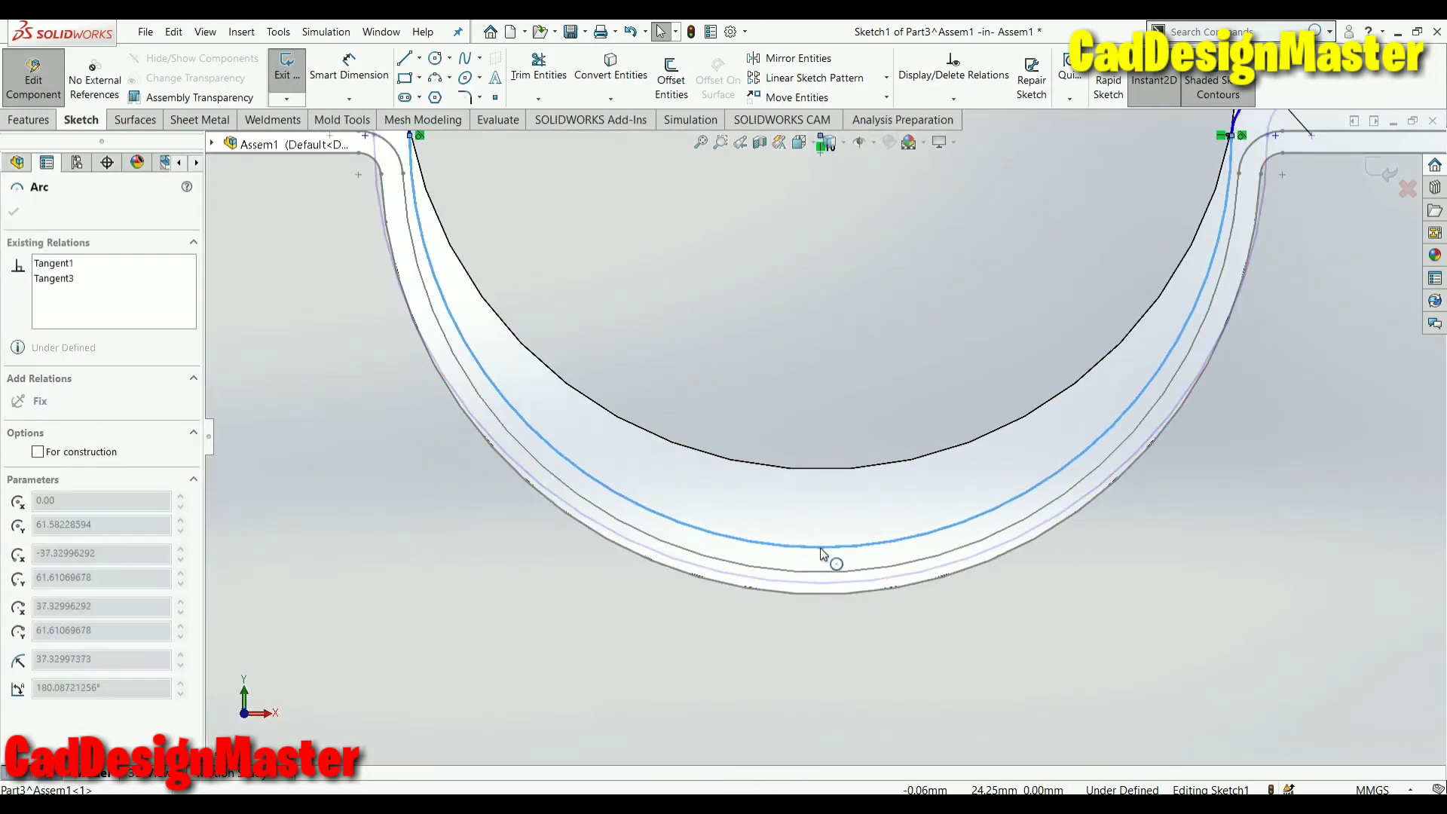
{"action": "scroll", "coordinate": [821, 554], "scroll_direction": "up", "scroll_amount": 3}
{"action": "left_click", "coordinate": [1279, 237]}
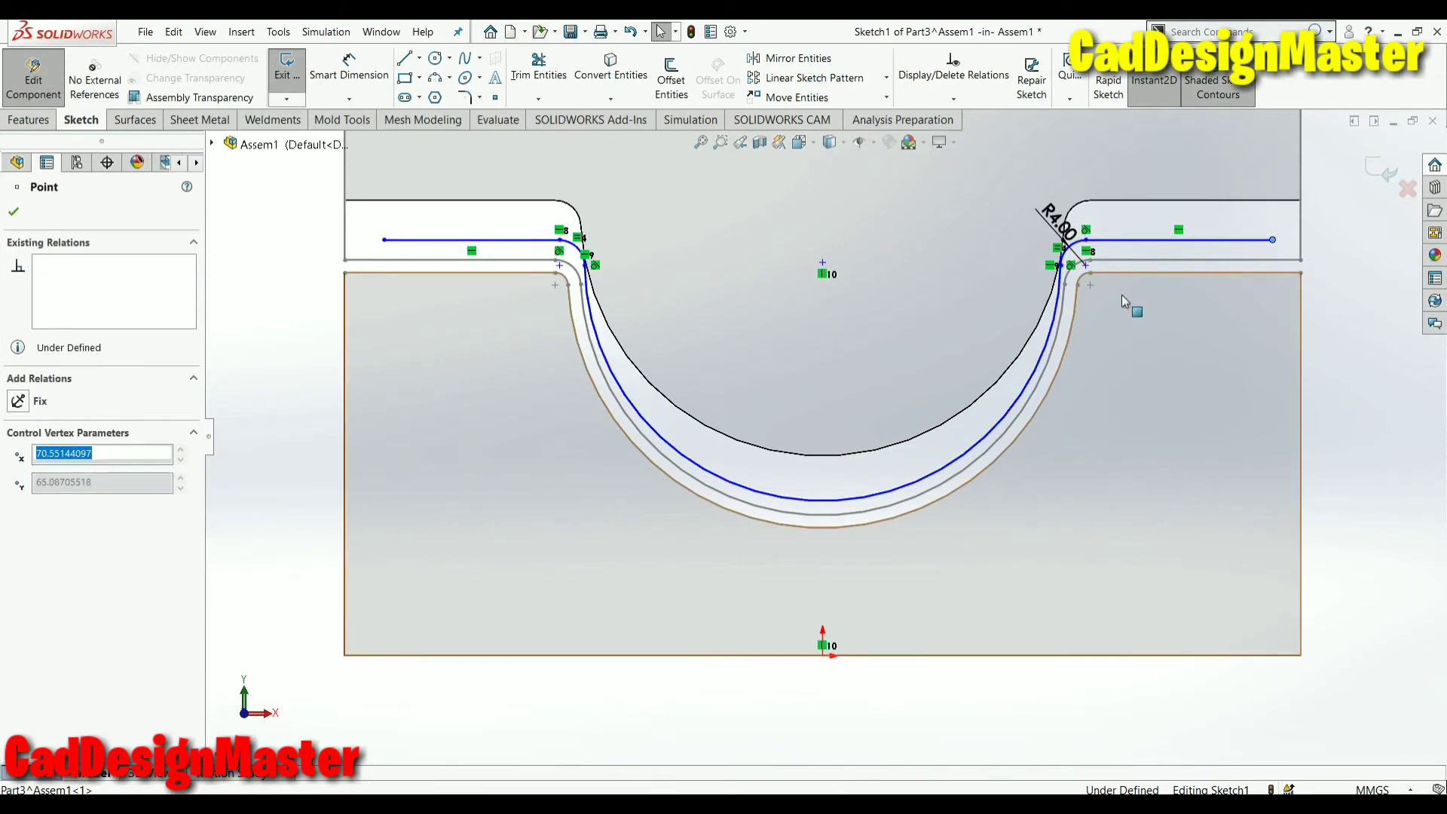
{"action": "left_click_drag", "start_coordinate": [824, 264], "coordinate": [824, 245]}
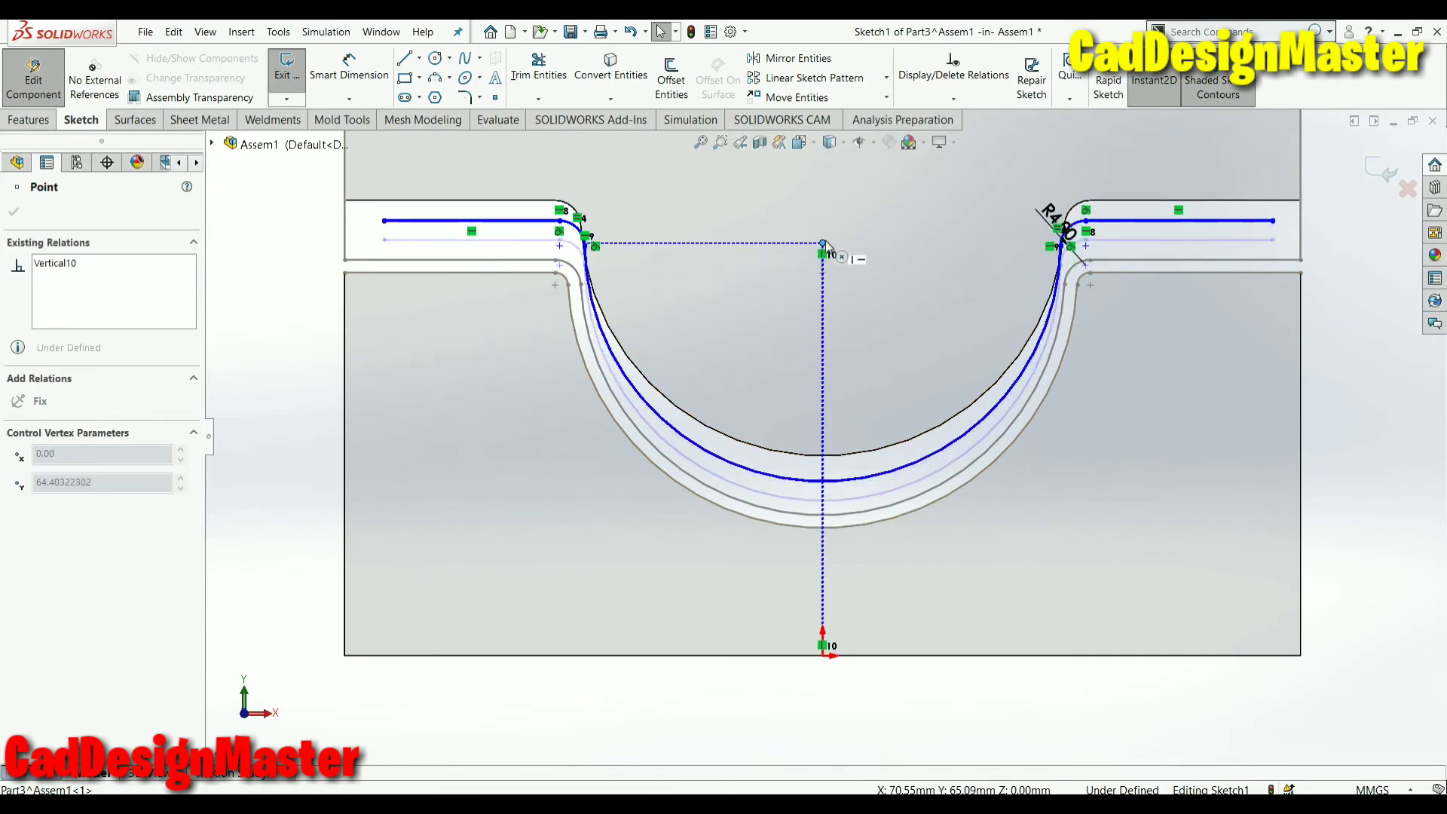
{"action": "left_click", "coordinate": [1345, 333]}
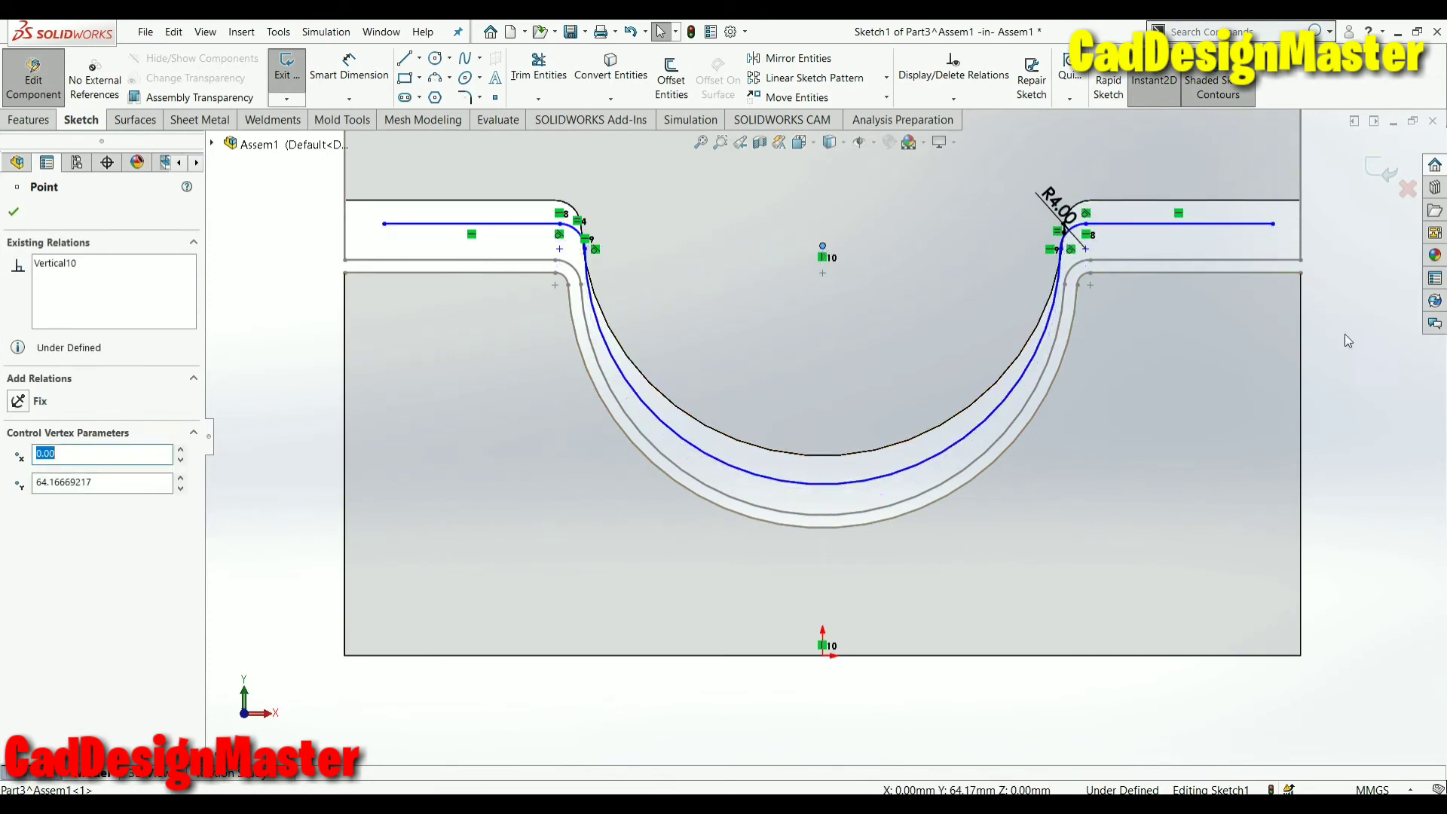
Exit Part3's in-context sketch and bring up the Part2 window
{"action": "mouse_move", "coordinate": [1382, 365]}
{"action": "middle_mouse_down"}
{"action": "mouse_move", "coordinate": [937, 527]}
{"action": "mouse_move", "coordinate": [959, 495]}
{"action": "mouse_move", "coordinate": [952, 528]}
{"action": "mouse_move", "coordinate": [960, 492]}
{"action": "mouse_move", "coordinate": [976, 501]}
{"action": "mouse_move", "coordinate": [960, 494]}
{"action": "middle_mouse_up"}
{"action": "left_click", "coordinate": [1387, 172]}
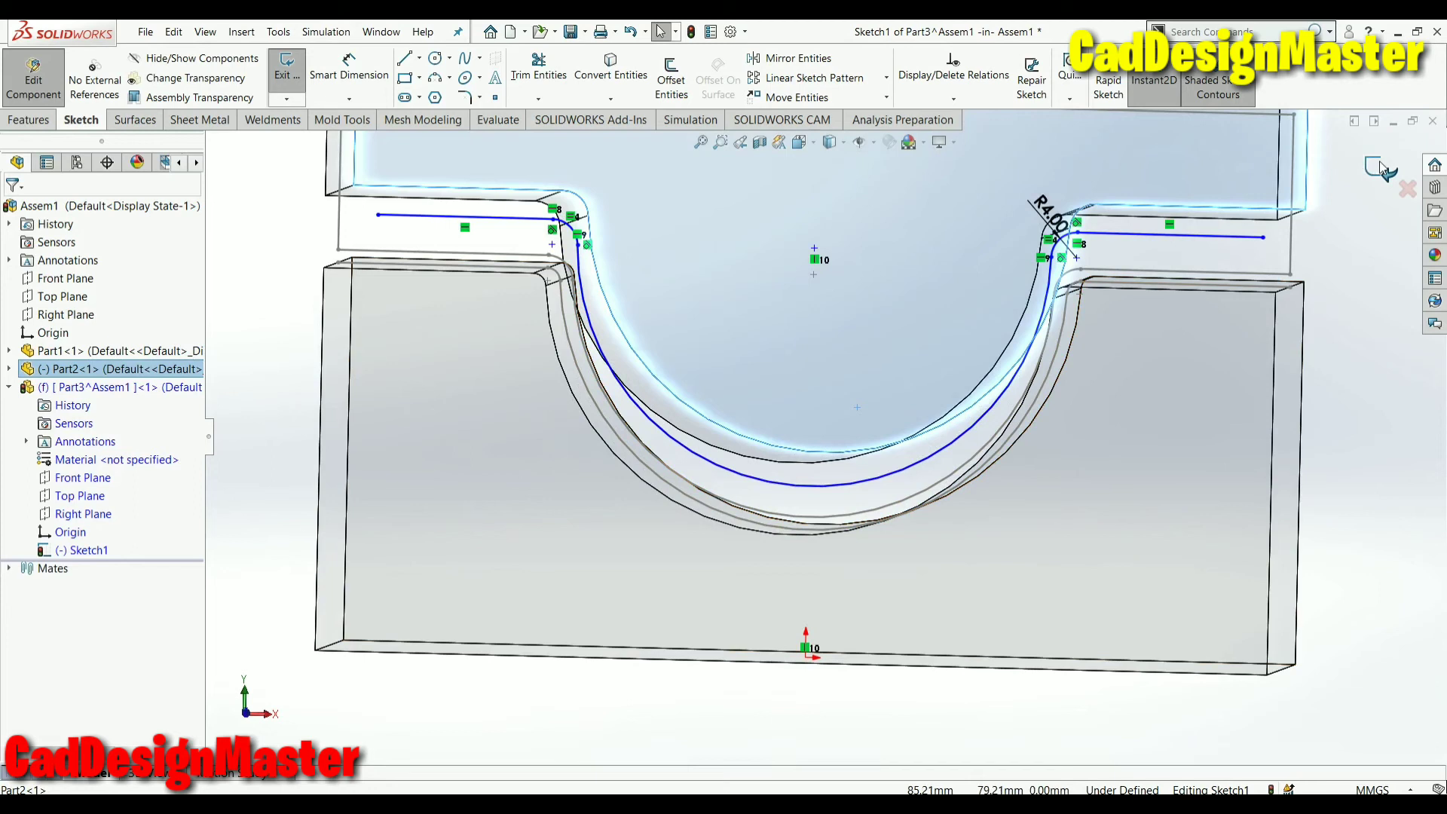
{"action": "left_click", "coordinate": [1317, 487]}
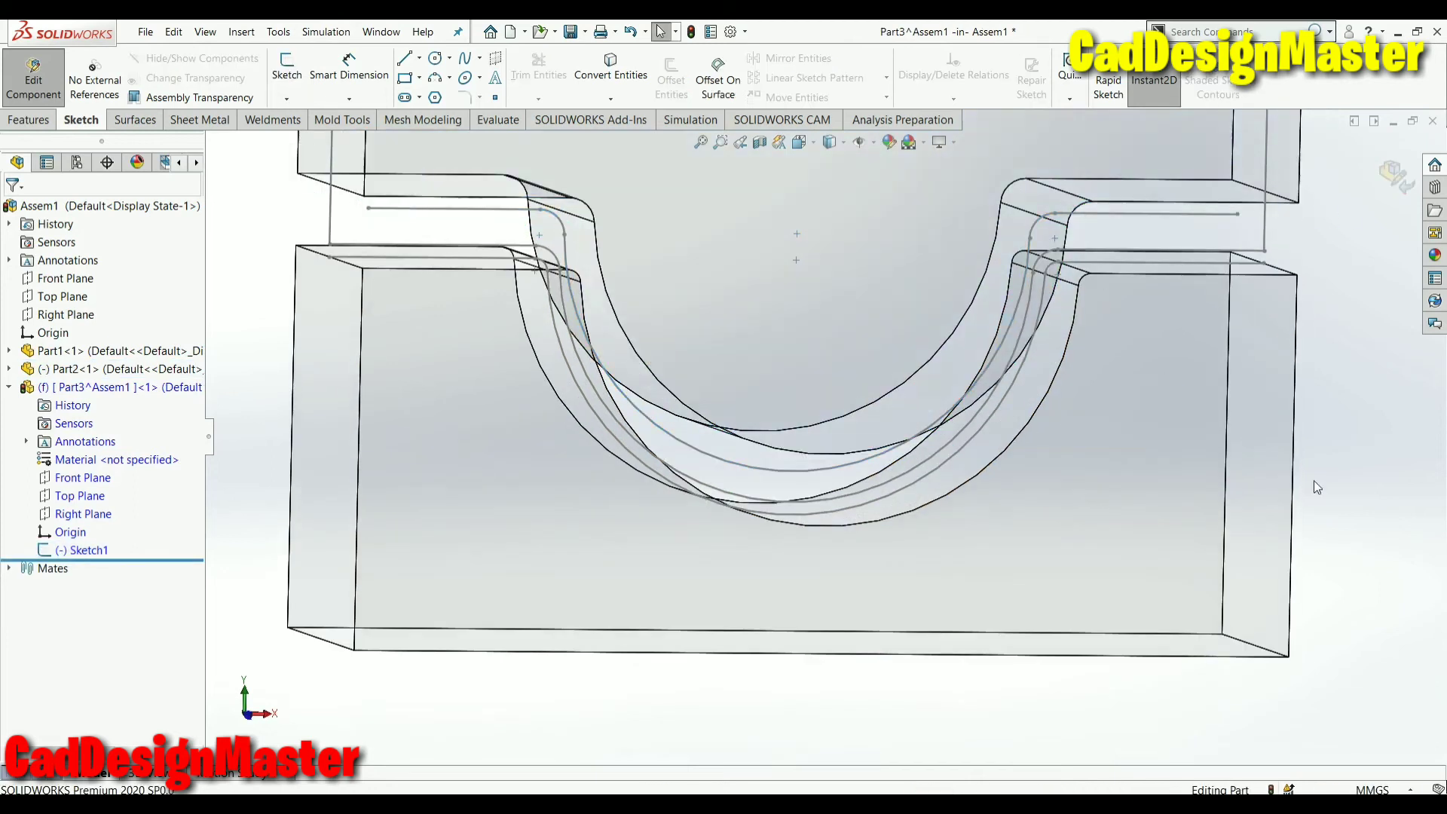
{"action": "left_click", "coordinate": [433, 731]}
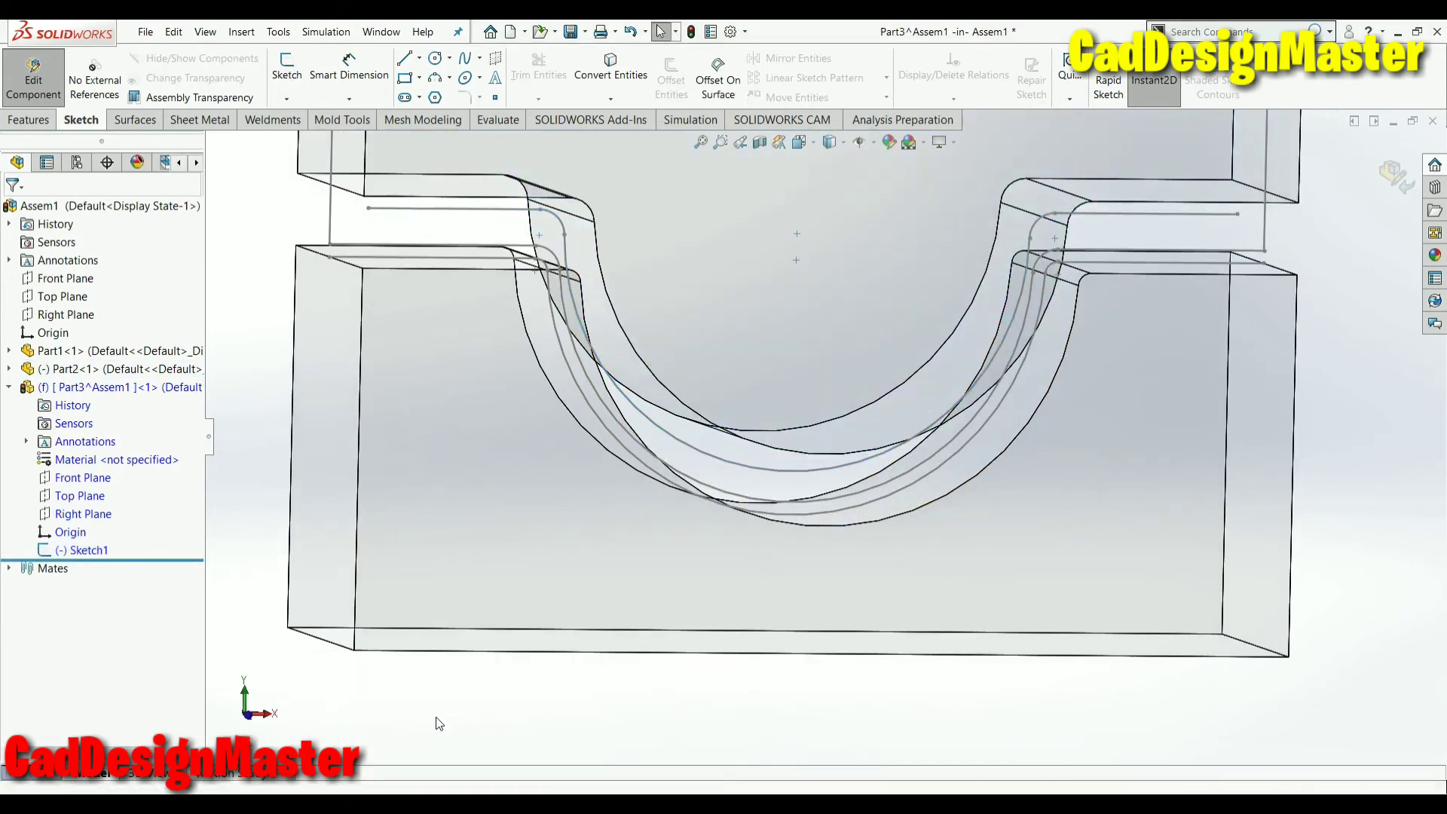
{"action": "mouse_move", "coordinate": [792, 573]}
{"action": "middle_mouse_down"}
{"action": "mouse_move", "coordinate": [876, 567]}
{"action": "mouse_move", "coordinate": [814, 550]}
{"action": "middle_mouse_up"}
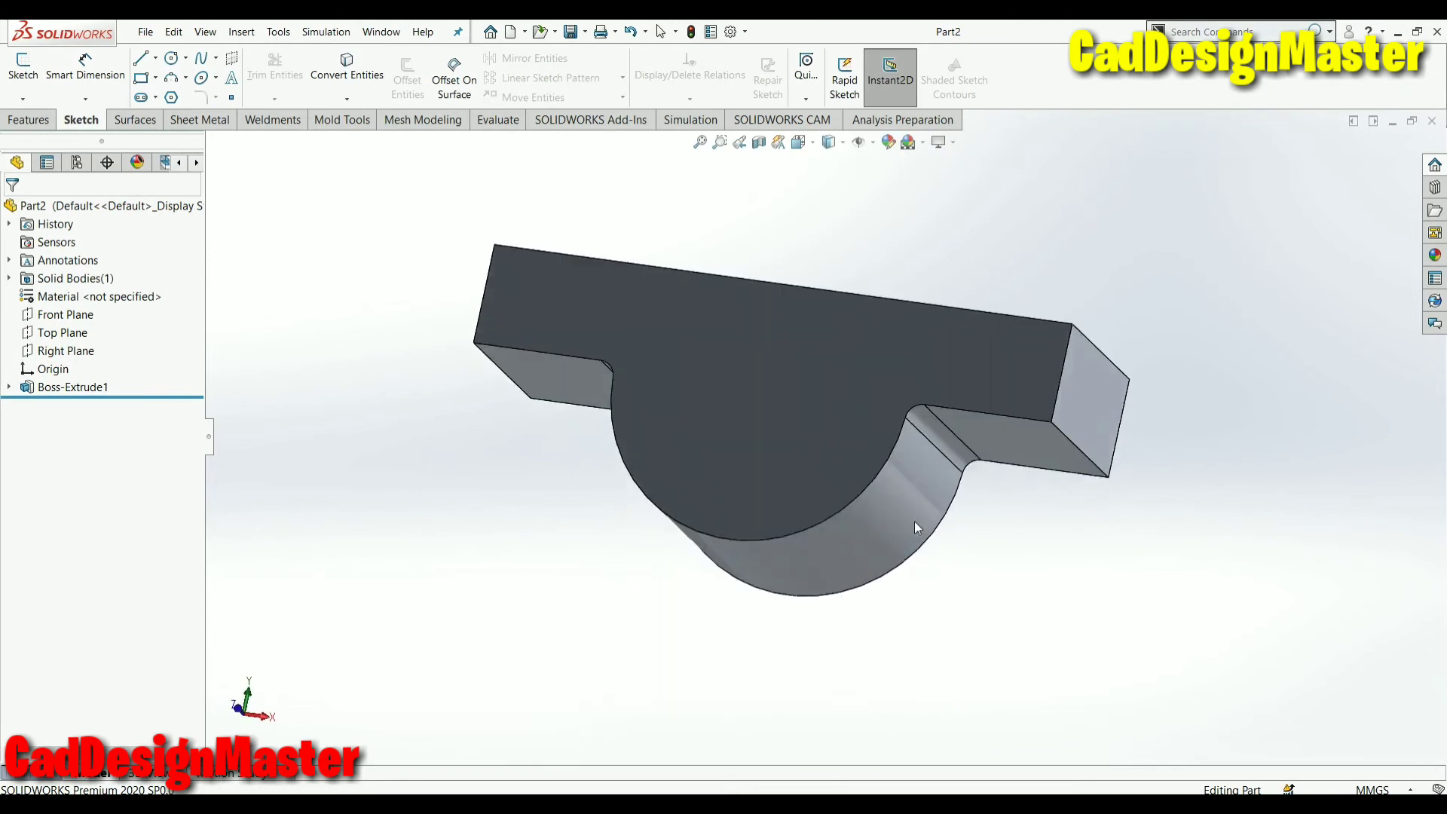
Start a sketch on Part2's Front Plane, then abandon it empty
{"action": "left_click", "coordinate": [814, 550]}
{"action": "left_click", "coordinate": [807, 653]}
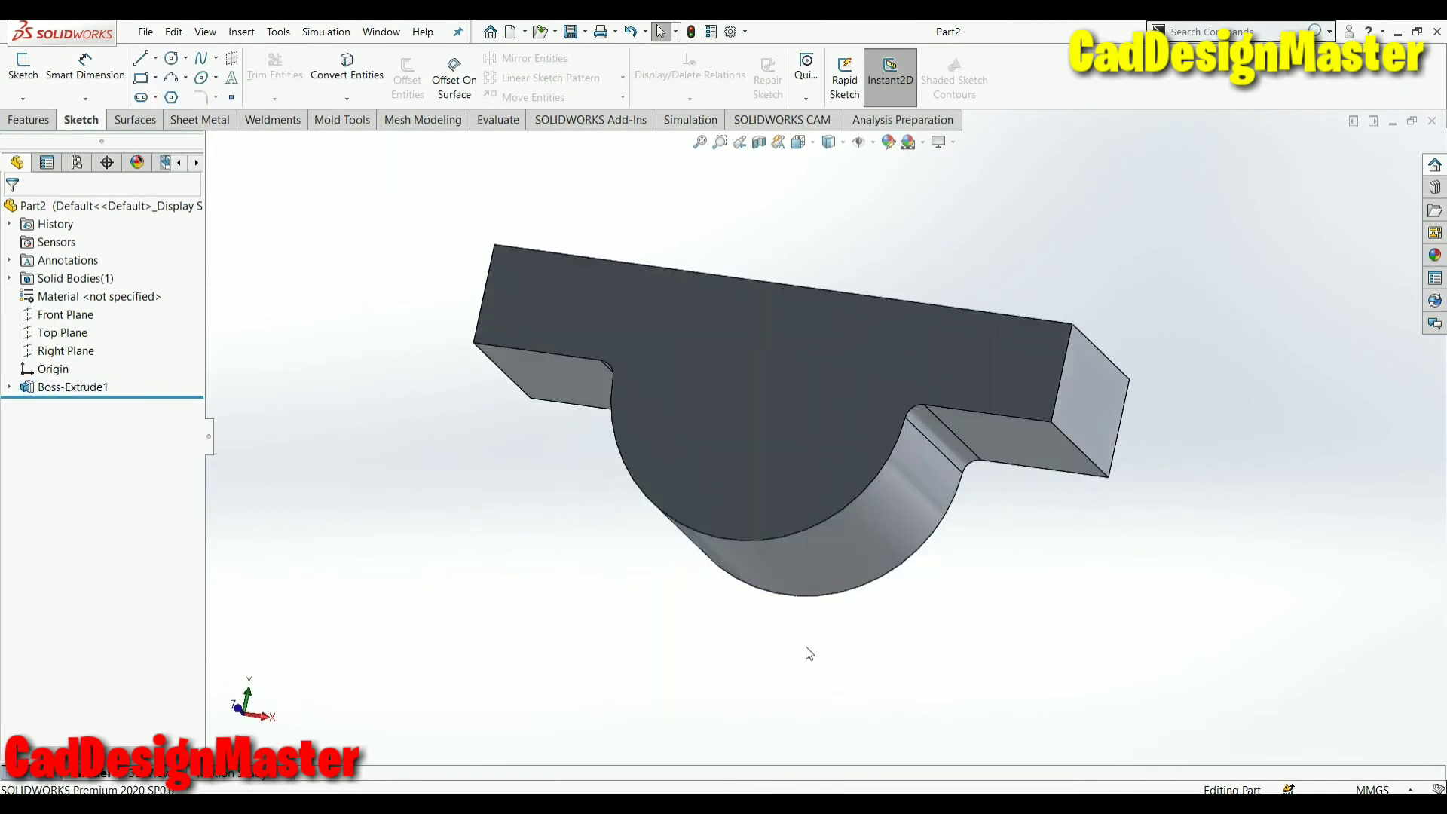
{"action": "left_click", "coordinate": [64, 314]}
{"action": "left_click", "coordinate": [52, 352]}
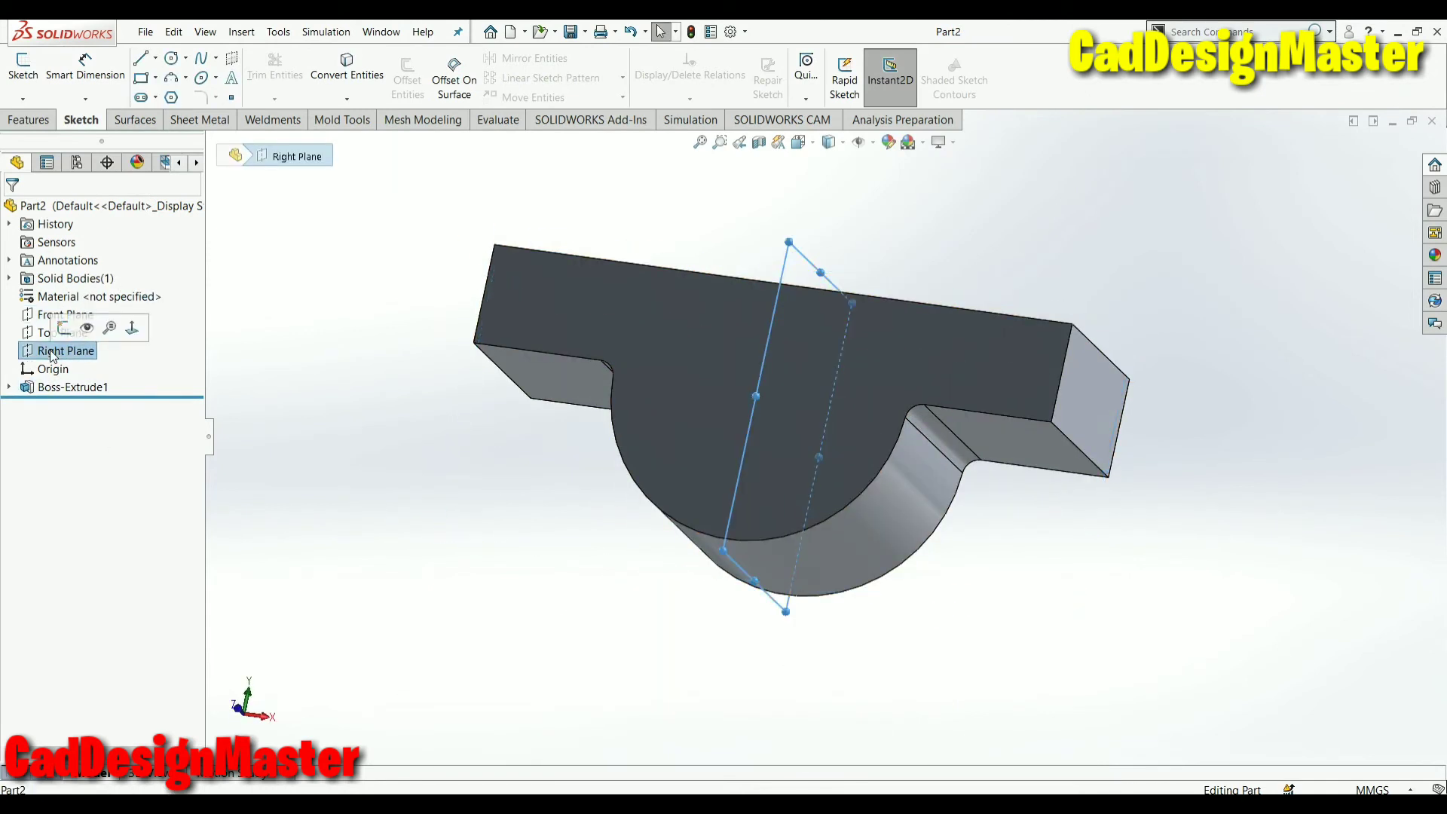
{"action": "left_click", "coordinate": [64, 314]}
{"action": "left_click", "coordinate": [56, 292]}
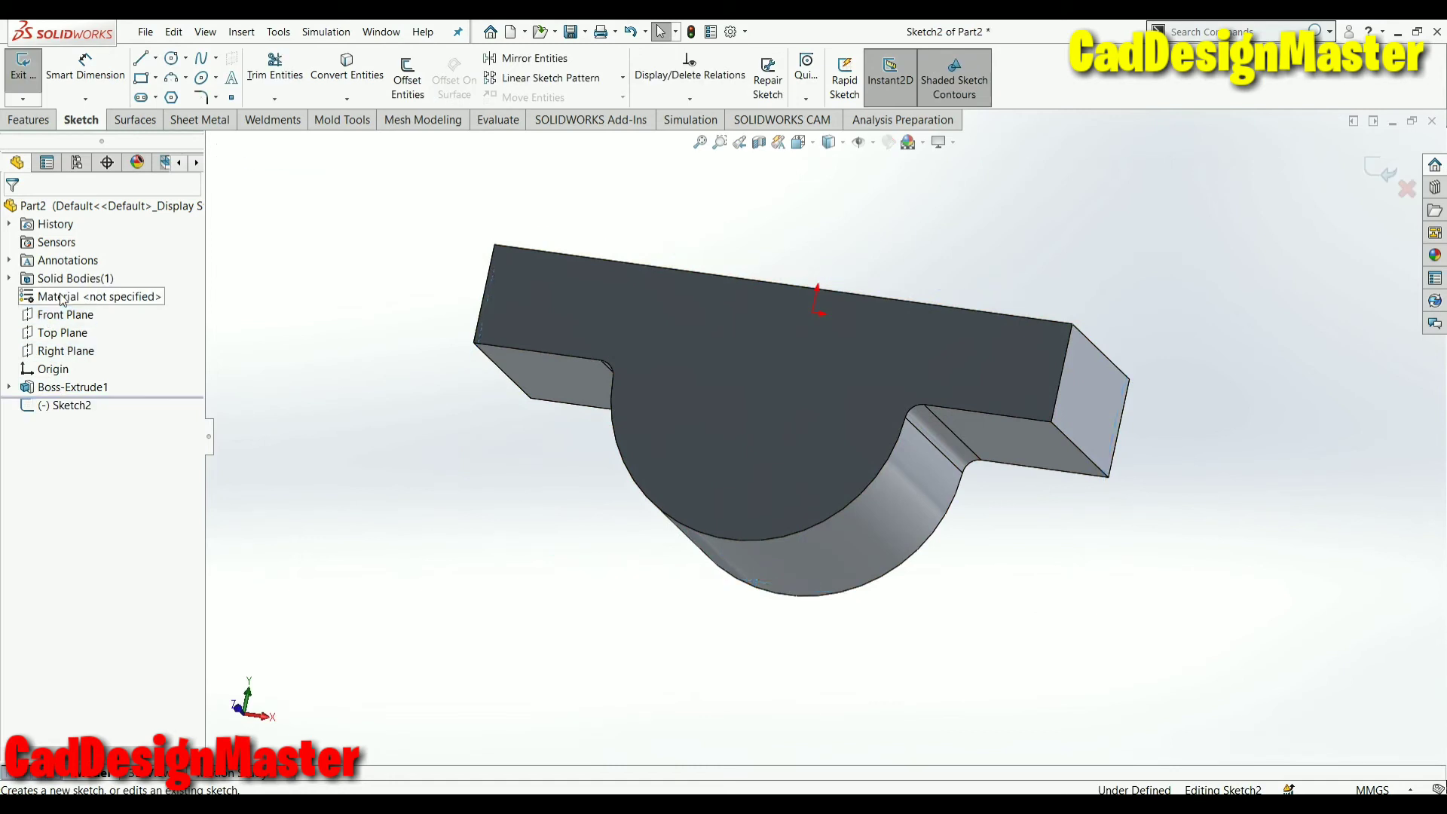
{"action": "left_click", "coordinate": [59, 351]}
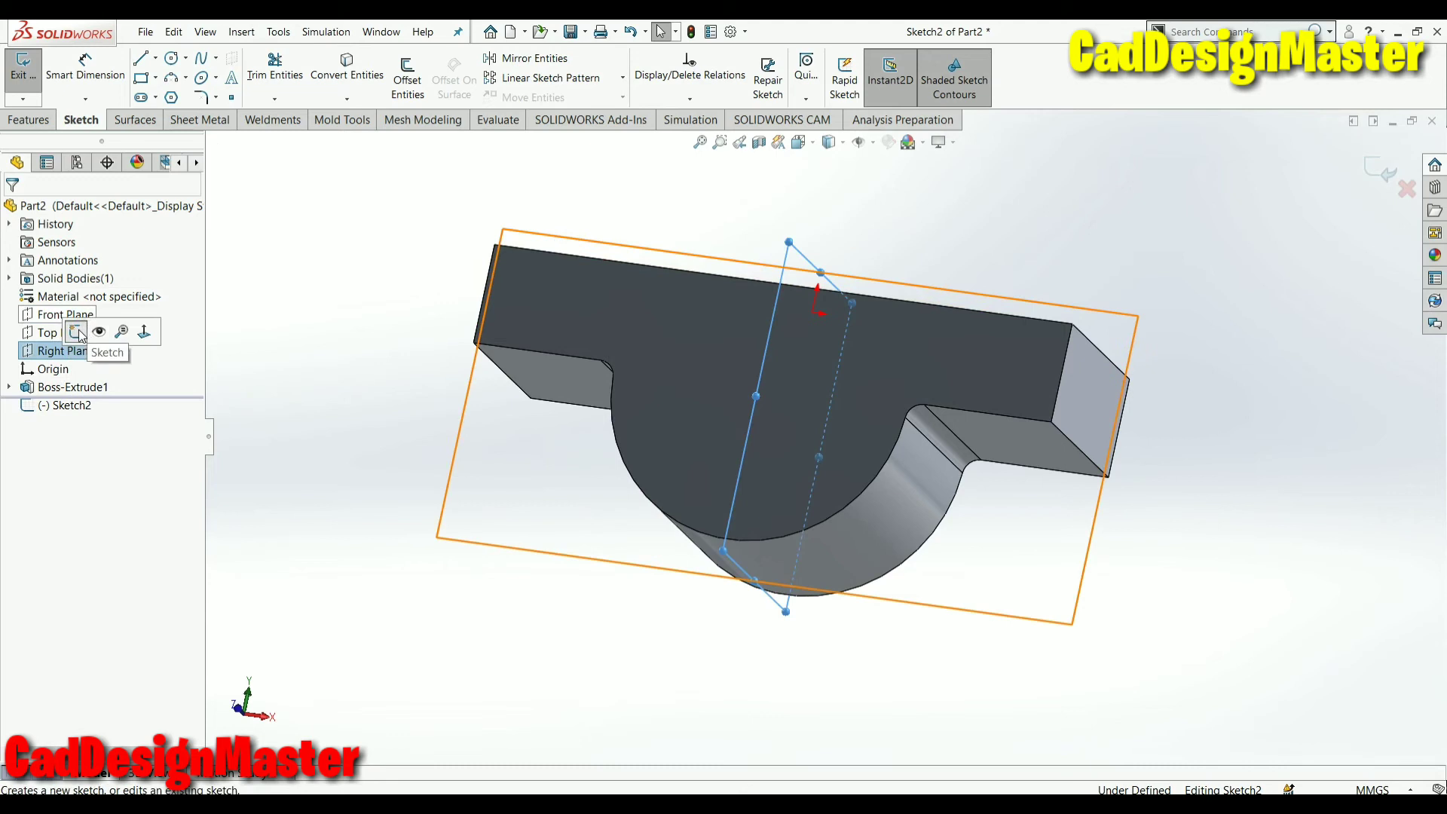
{"action": "left_click", "coordinate": [1383, 172]}
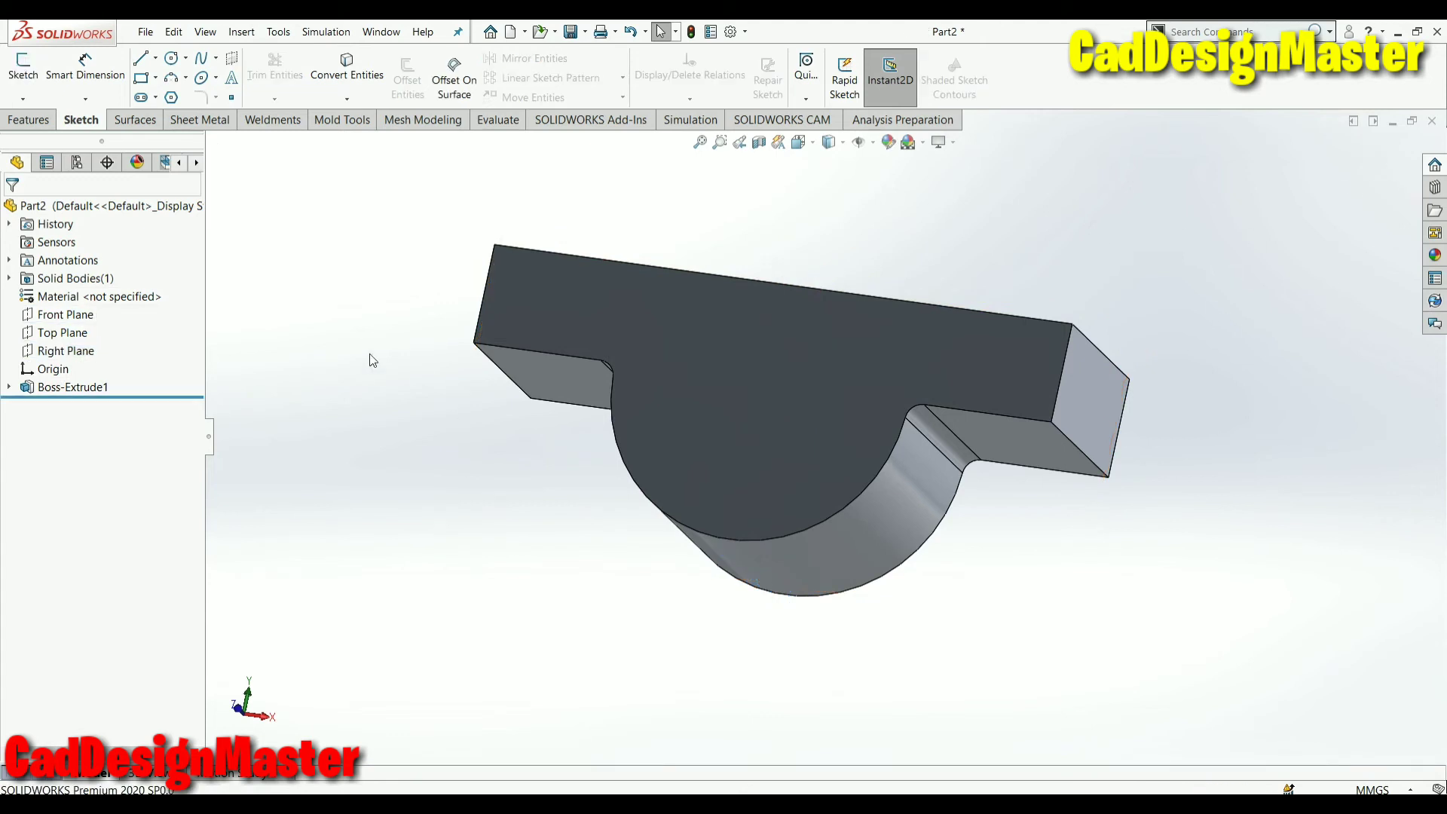
On Part2's Right Plane, sketch a centerline along the full bottom edge
{"action": "left_click", "coordinate": [66, 351]}
{"action": "left_click", "coordinate": [90, 332]}
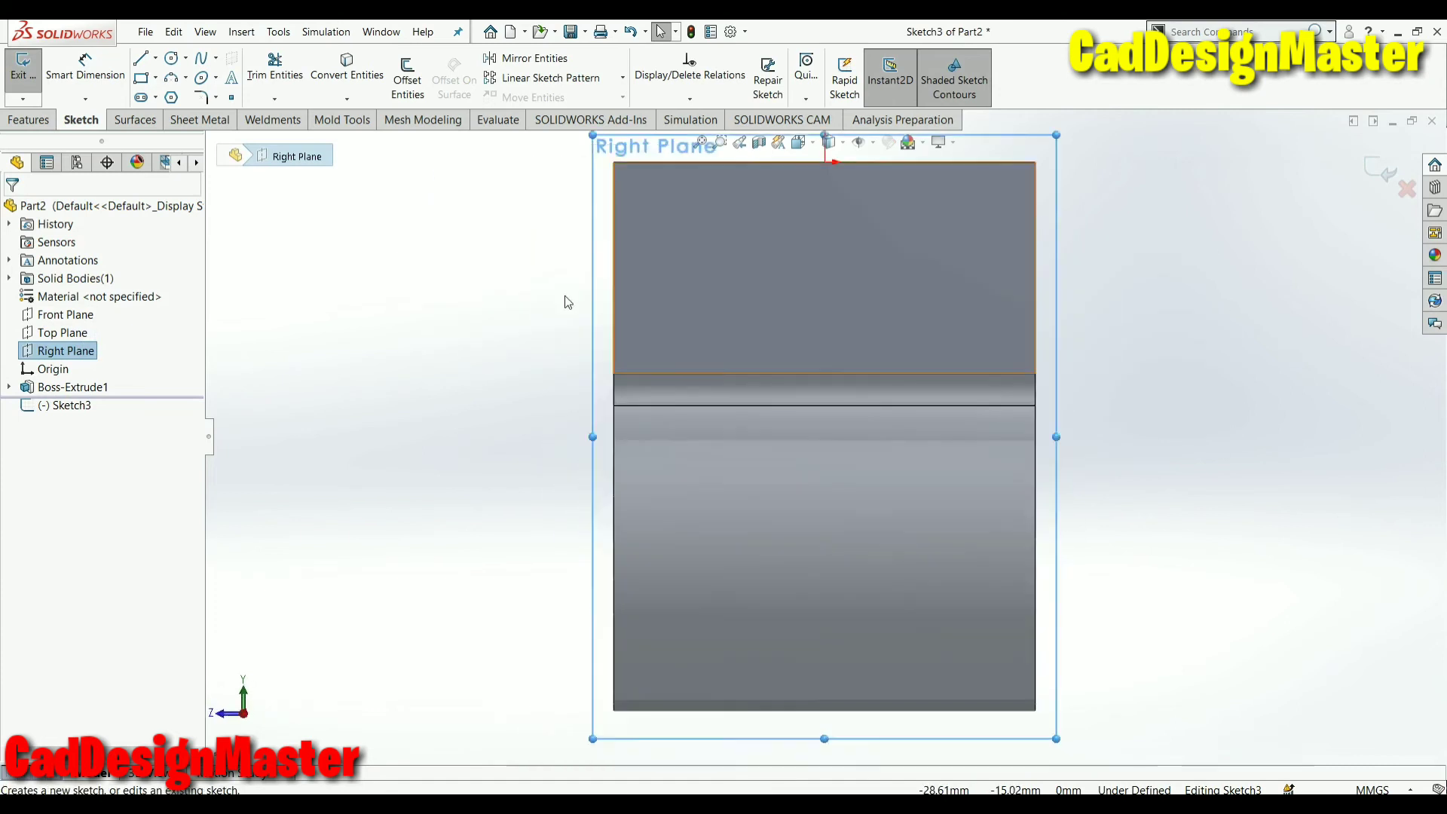
{"action": "left_click", "coordinate": [156, 57]}
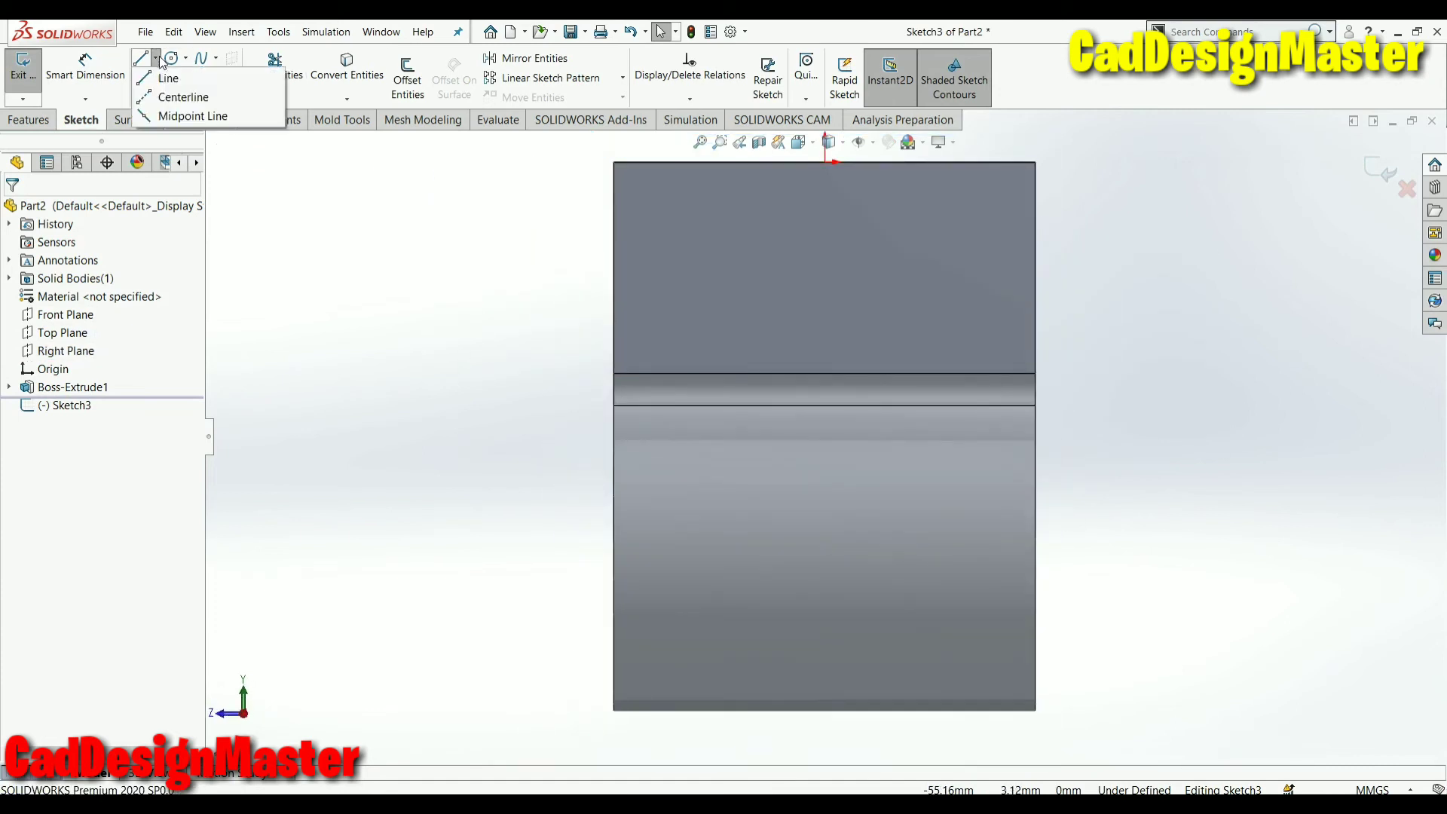
{"action": "left_click", "coordinate": [180, 97]}
{"action": "left_click", "coordinate": [615, 711]}
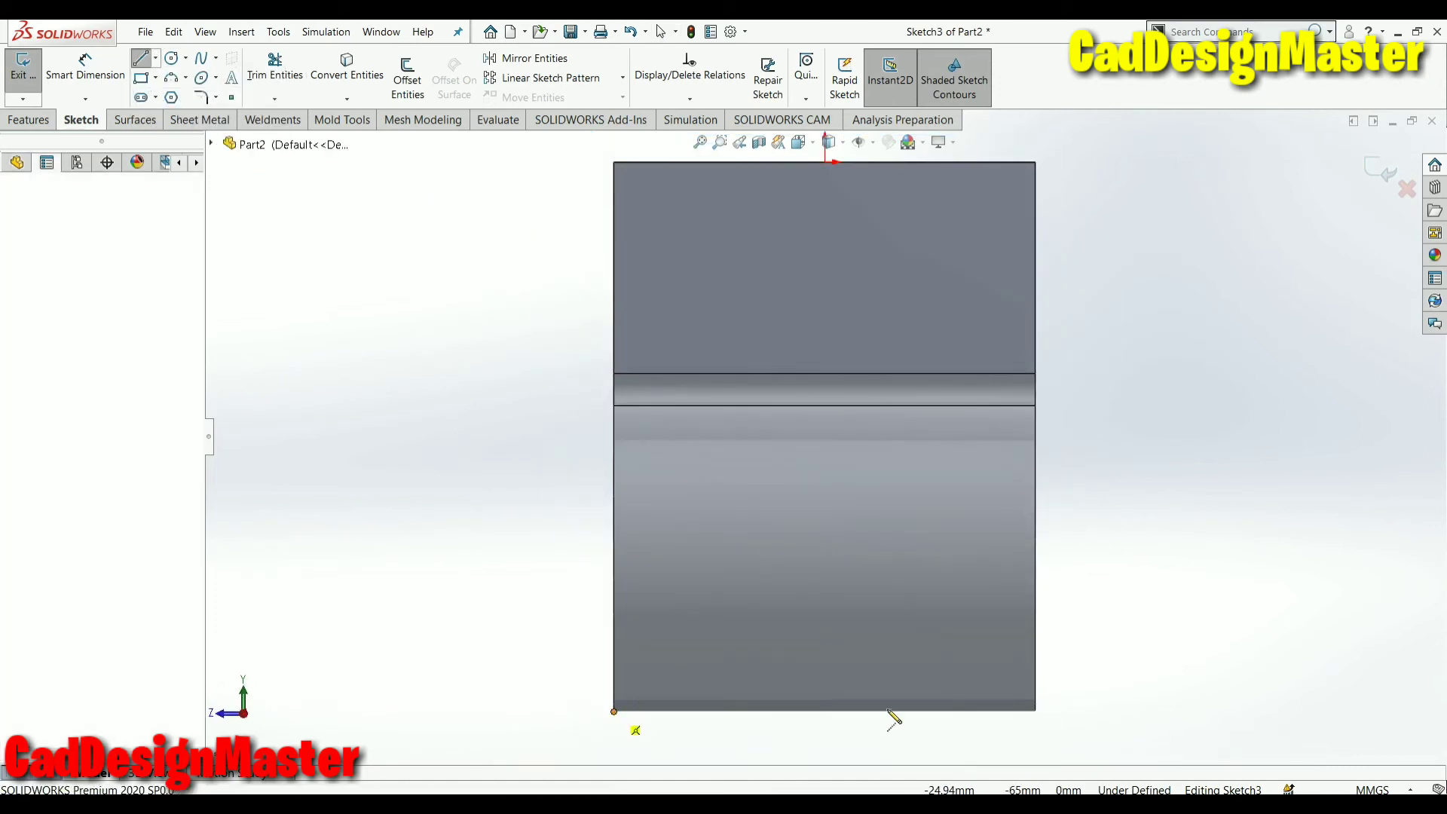
{"action": "left_click", "coordinate": [1036, 712]}
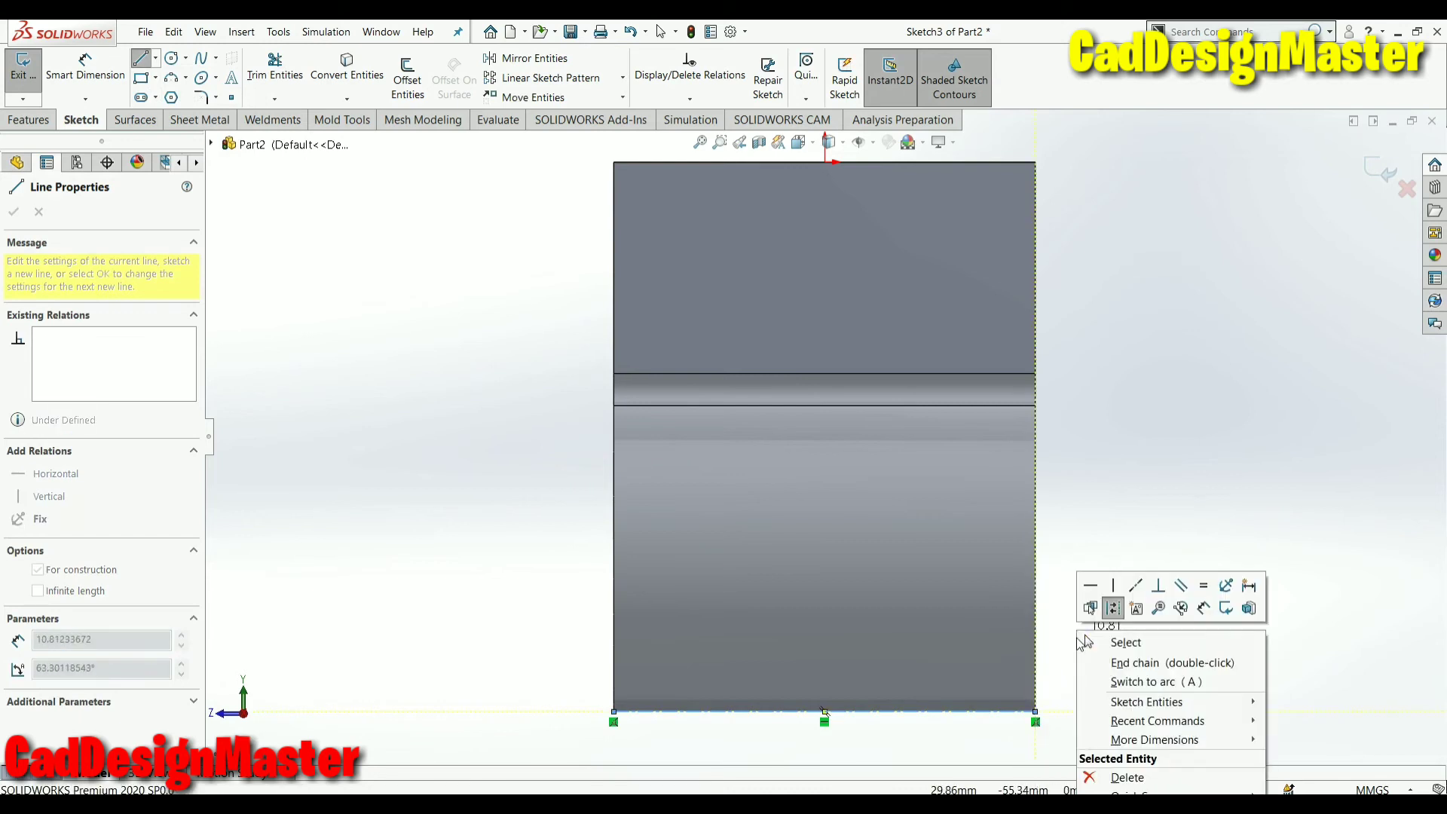
{"action": "key", "text": "Escape"}
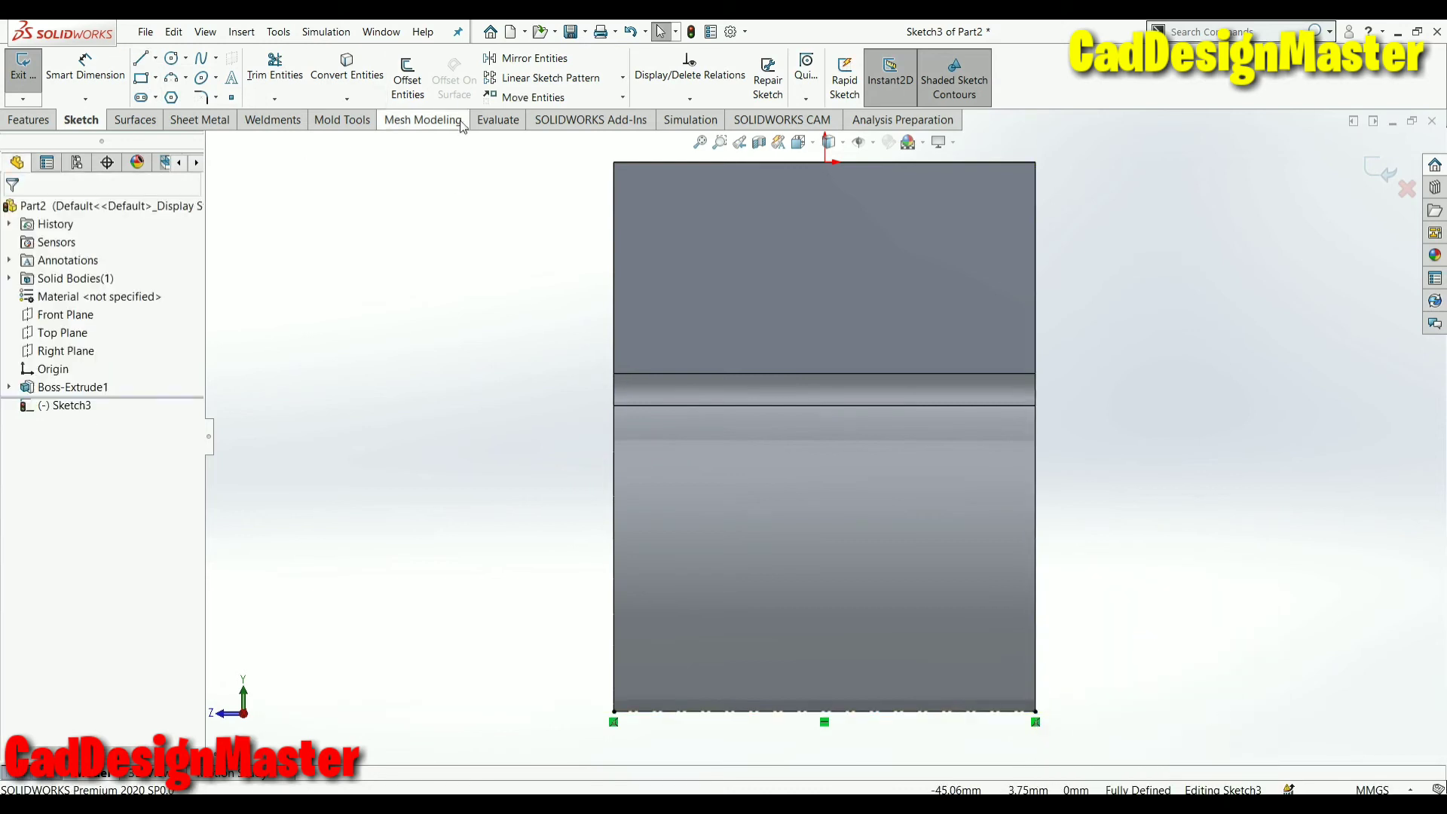
Place a sketch point at the bottom edge midpoint, exit Sketch3, and return to Assem1
{"action": "left_click", "coordinate": [232, 98]}
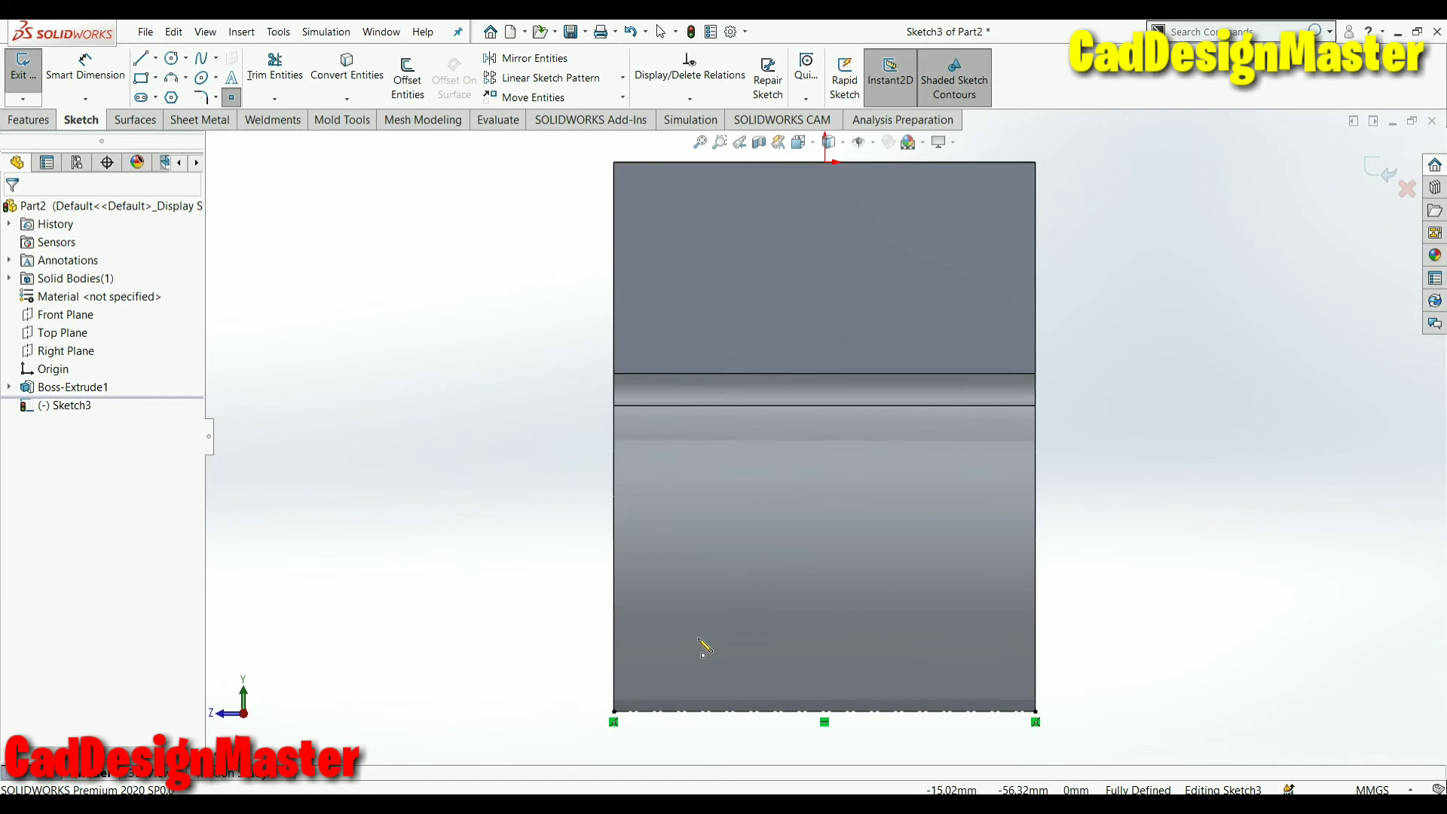
{"action": "left_click", "coordinate": [824, 711]}
{"action": "right_click", "coordinate": [825, 712]}
{"action": "left_click", "coordinate": [875, 682]}
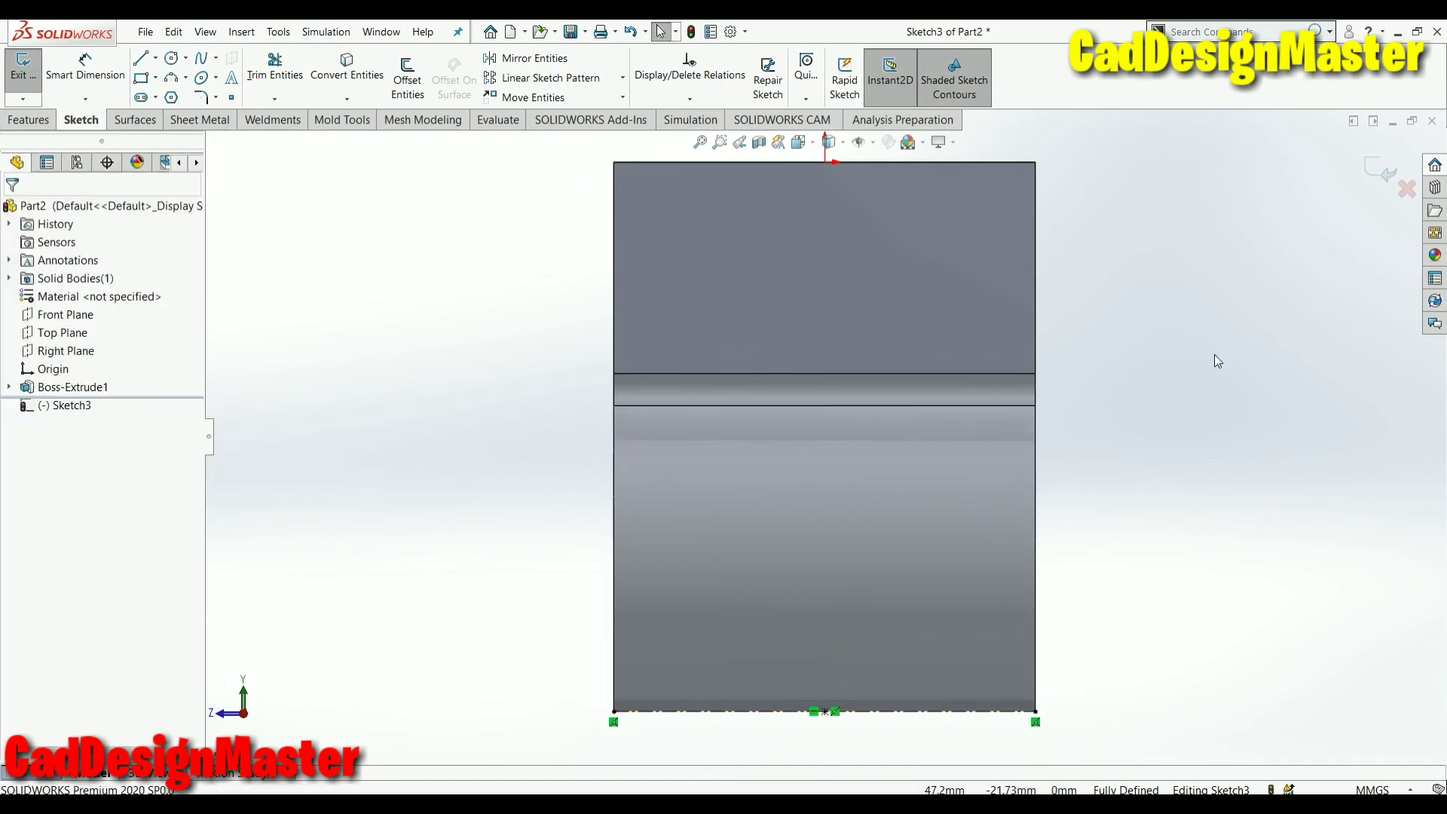
{"action": "left_click", "coordinate": [1380, 167]}
{"action": "mouse_move", "coordinate": [1239, 359]}
{"action": "middle_mouse_down"}
{"action": "mouse_move", "coordinate": [1277, 413]}
{"action": "mouse_move", "coordinate": [1177, 565]}
{"action": "mouse_move", "coordinate": [1253, 609]}
{"action": "middle_mouse_up"}
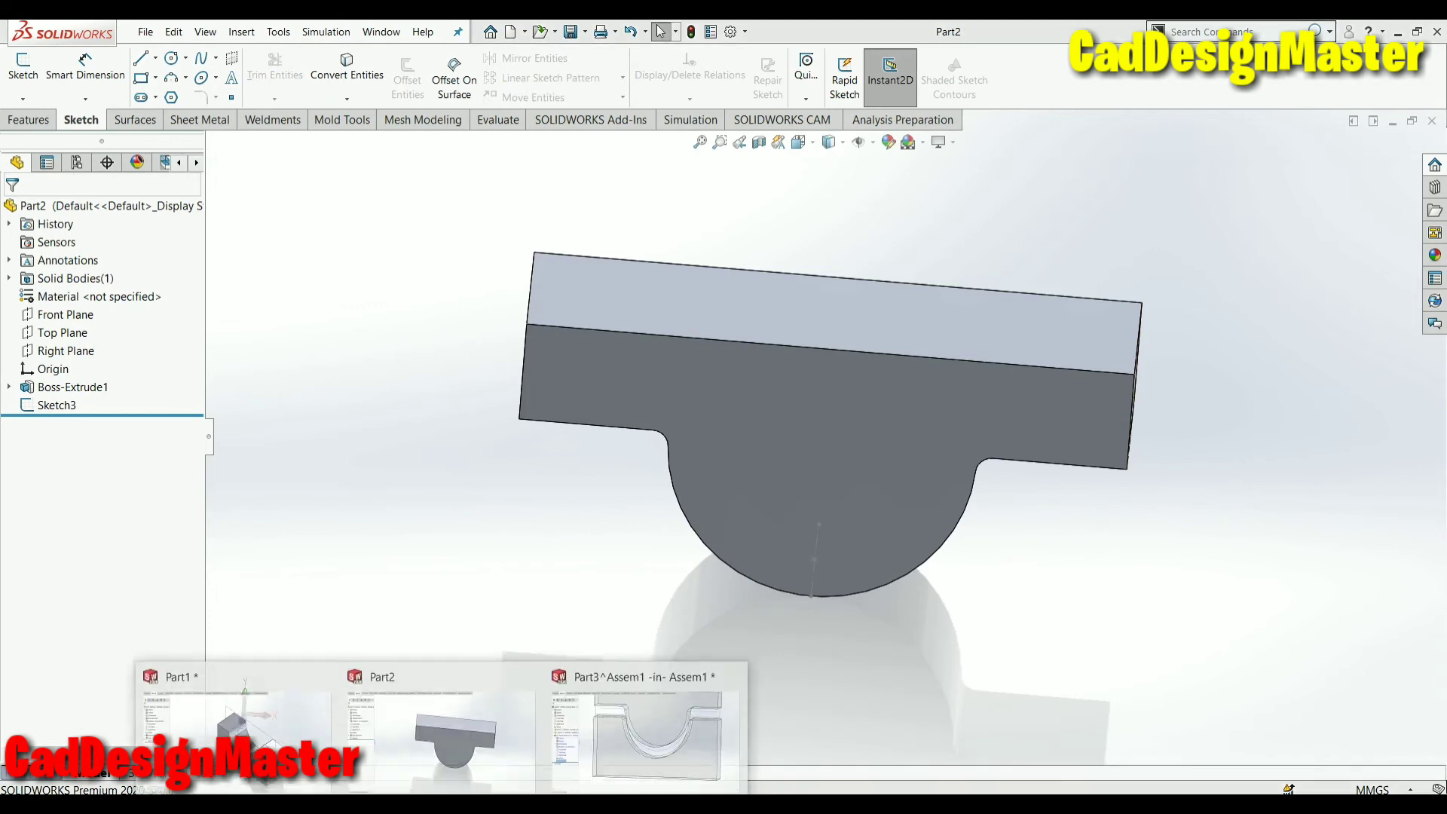
{"action": "key", "text": "ctrl+Tab"}
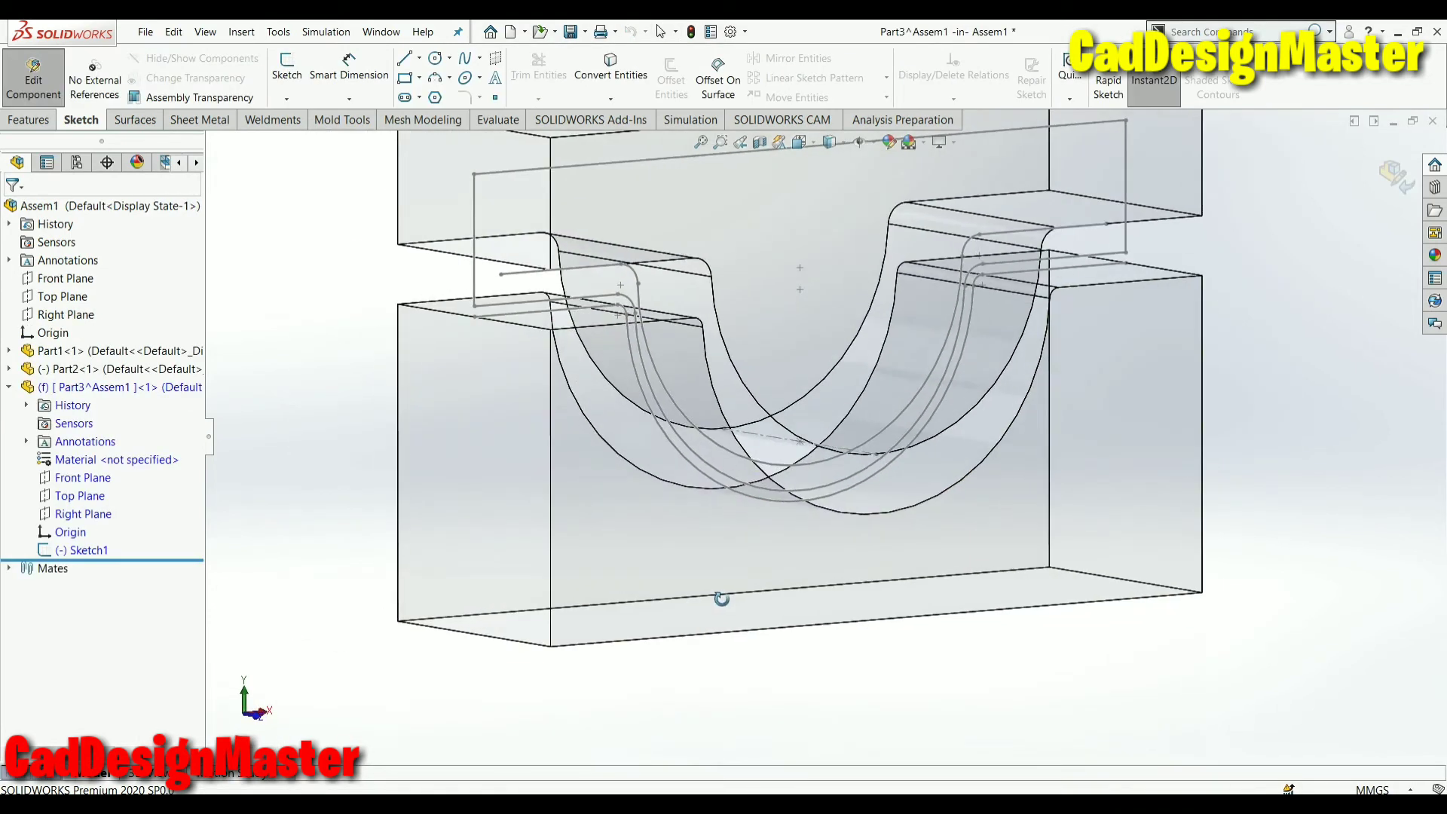
Edit Part3's Sketch1 and make the curve's bottom point coincident with Point5@Sketch3@Part2
{"action": "left_click", "coordinate": [83, 551]}
{"action": "left_click", "coordinate": [98, 531]}
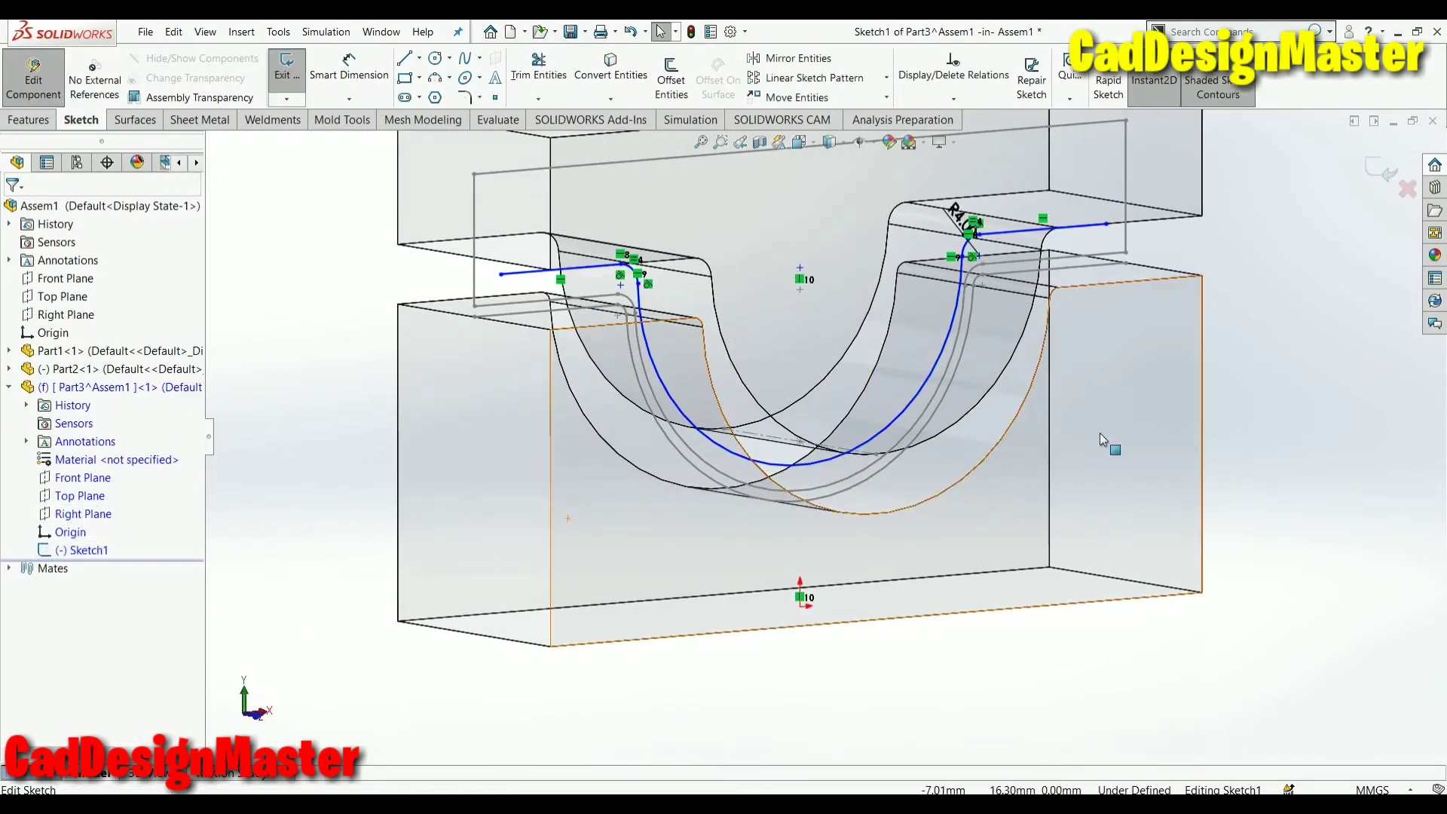
{"action": "key", "text": "ctrl+8"}
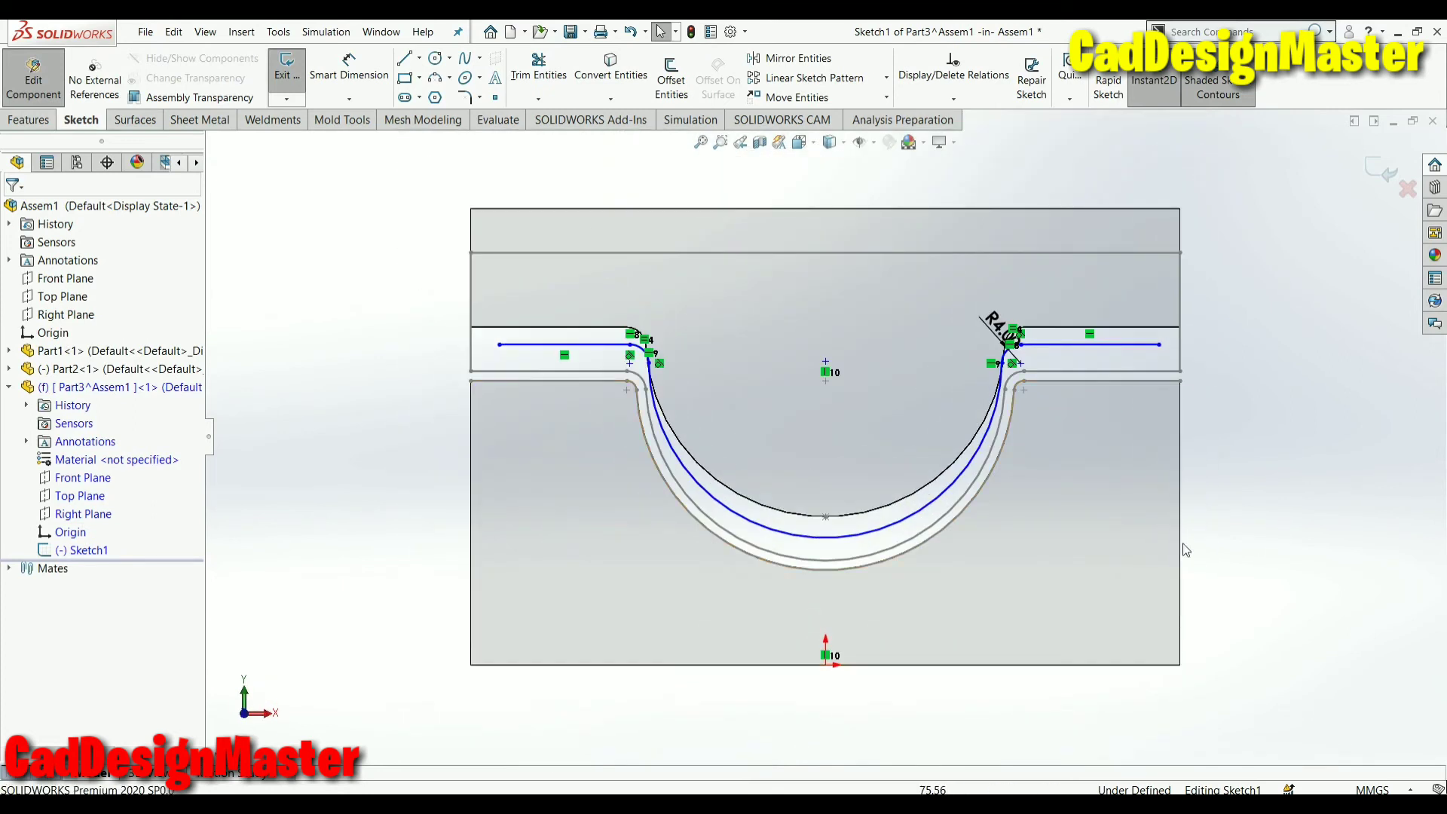
{"action": "scroll", "coordinate": [803, 532], "scroll_direction": "down", "scroll_amount": 5}
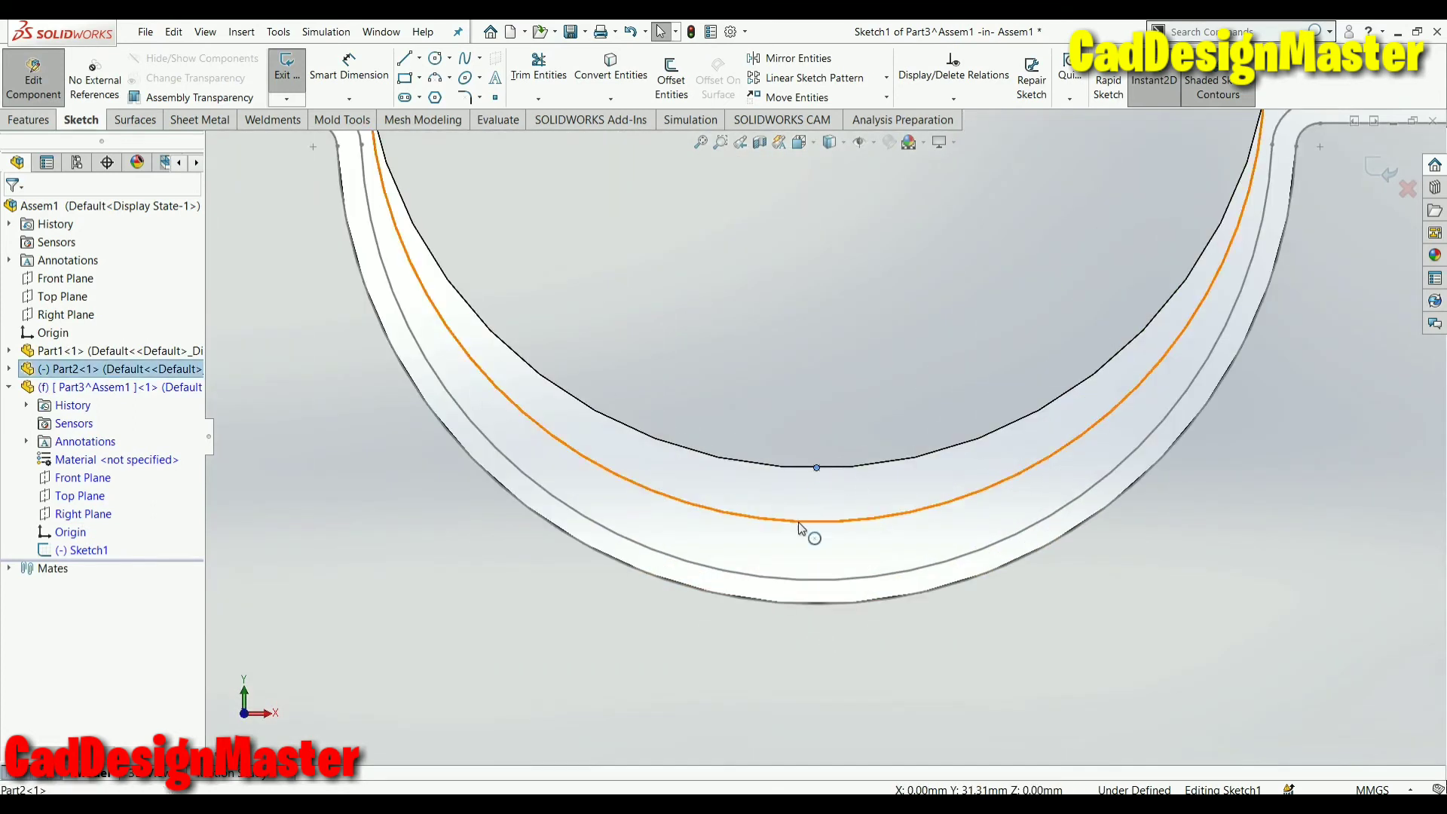
{"action": "left_click", "coordinate": [814, 526]}
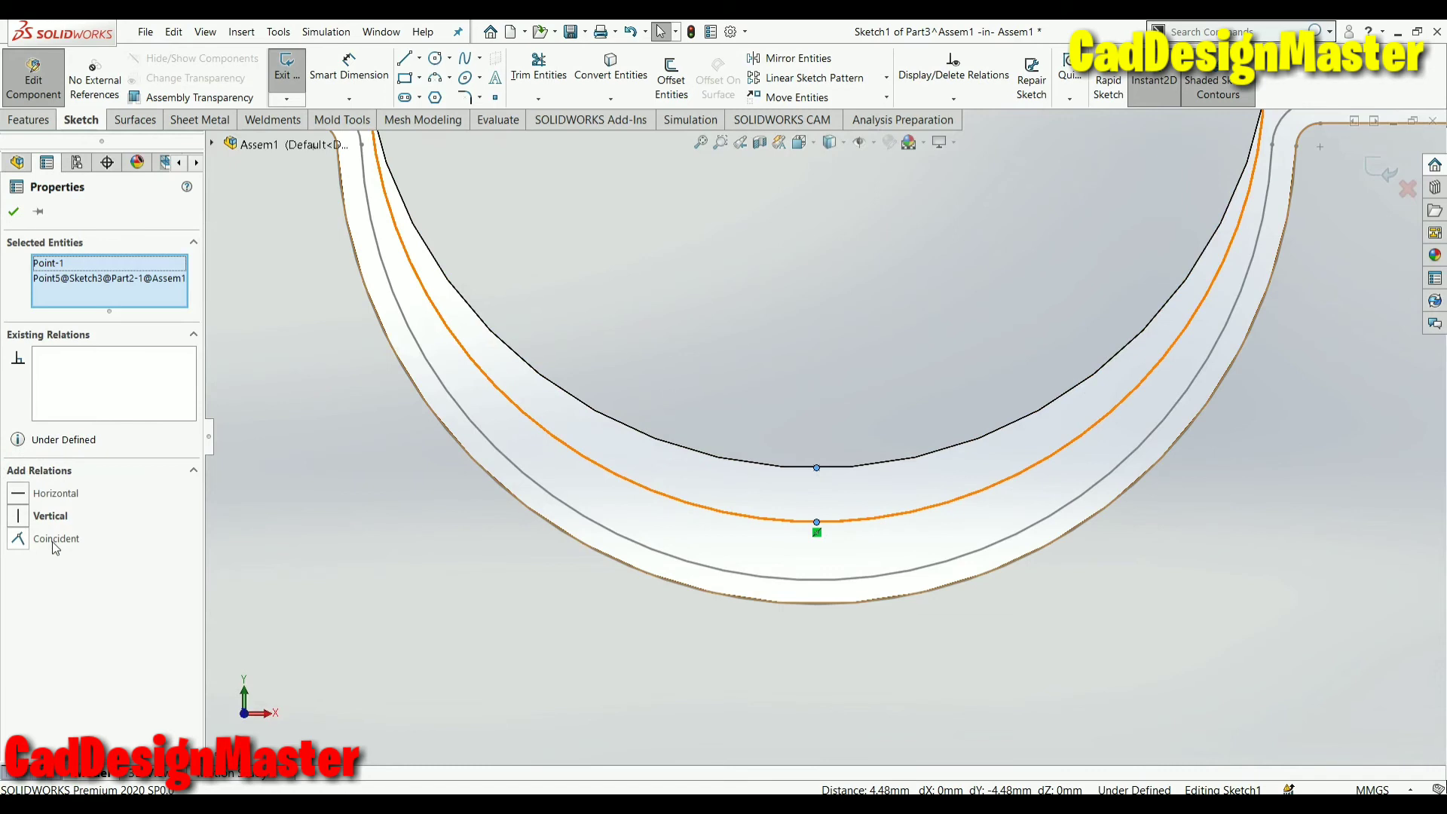
{"action": "left_click", "coordinate": [54, 539]}
{"action": "left_click", "coordinate": [13, 212]}
Pull the spline point near the left fillet up and left to reshape the curve
{"action": "scroll", "coordinate": [603, 275], "scroll_direction": "up", "scroll_amount": 3}
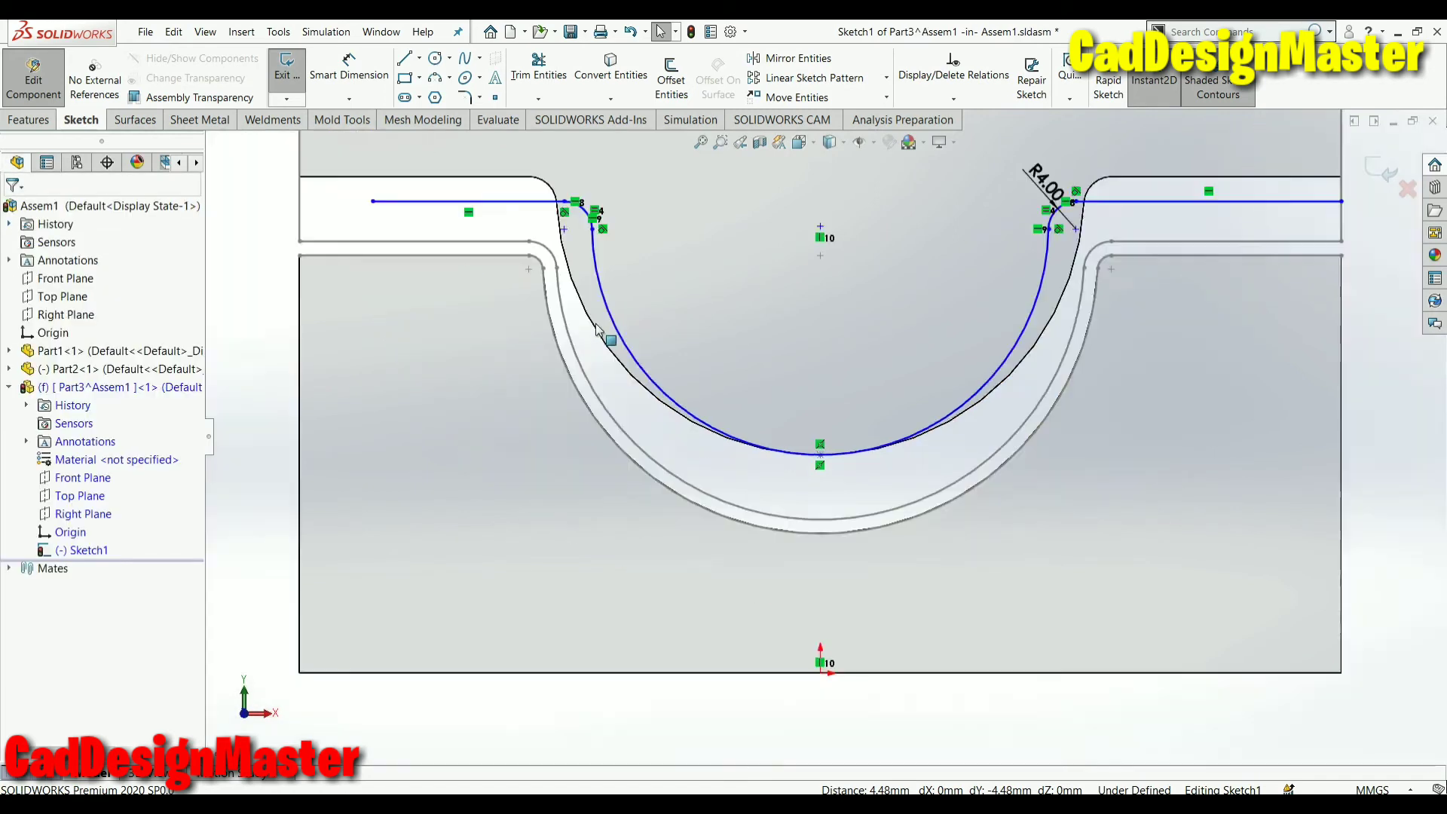
{"action": "scroll", "coordinate": [603, 275], "scroll_direction": "down", "scroll_amount": 1}
{"action": "left_click", "coordinate": [601, 273]}
{"action": "left_click_drag", "start_coordinate": [600, 265], "coordinate": [573, 256]}
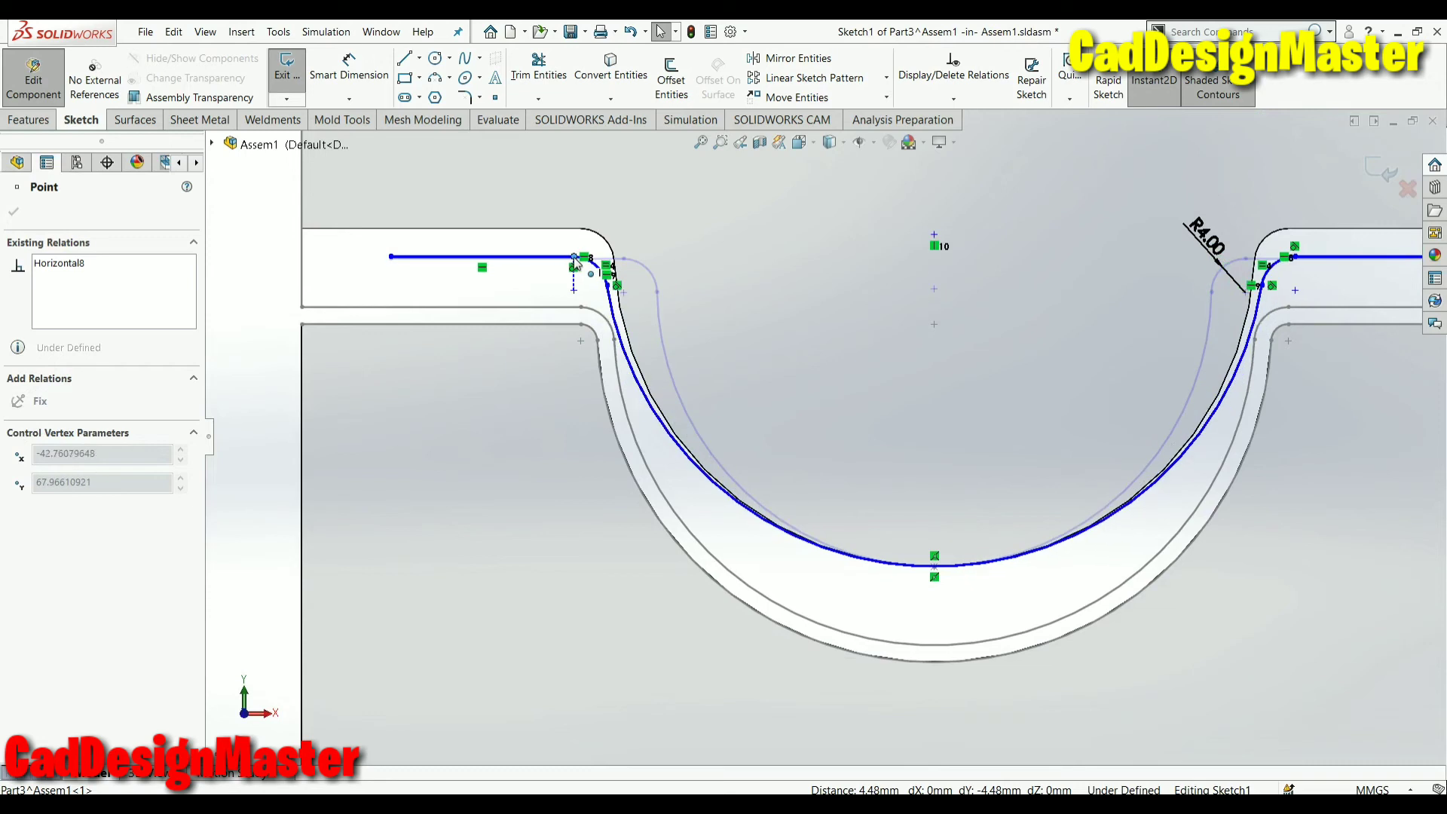
{"action": "scroll", "coordinate": [867, 426], "scroll_direction": "up", "scroll_amount": 3}
{"action": "key", "text": "Escape"}
{"action": "scroll", "coordinate": [1011, 391], "scroll_direction": "down", "scroll_amount": 2}
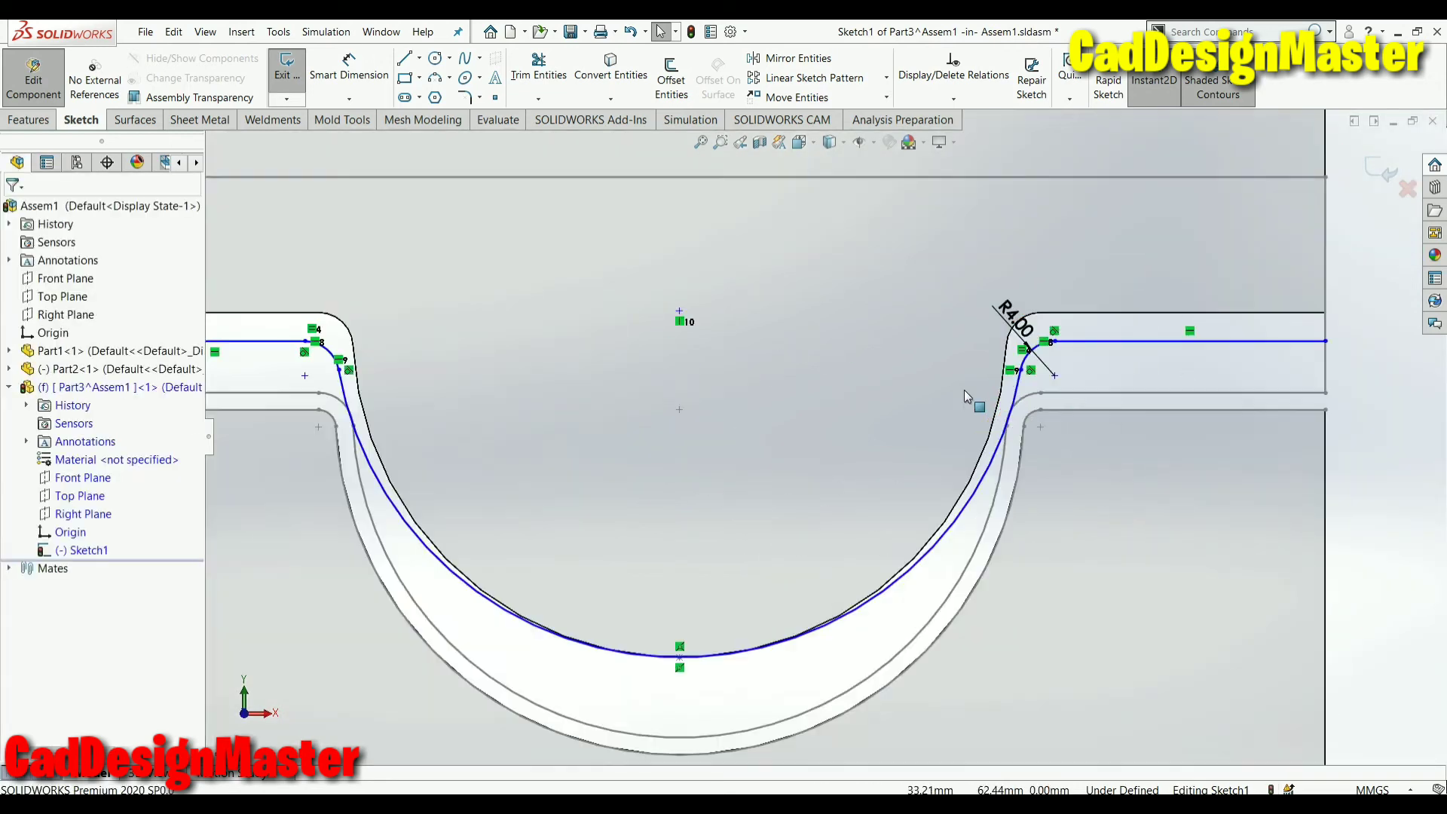
{"action": "scroll", "coordinate": [965, 391], "scroll_direction": "up", "scroll_amount": 1}
{"action": "scroll", "coordinate": [969, 400], "scroll_direction": "down", "scroll_amount": 3}
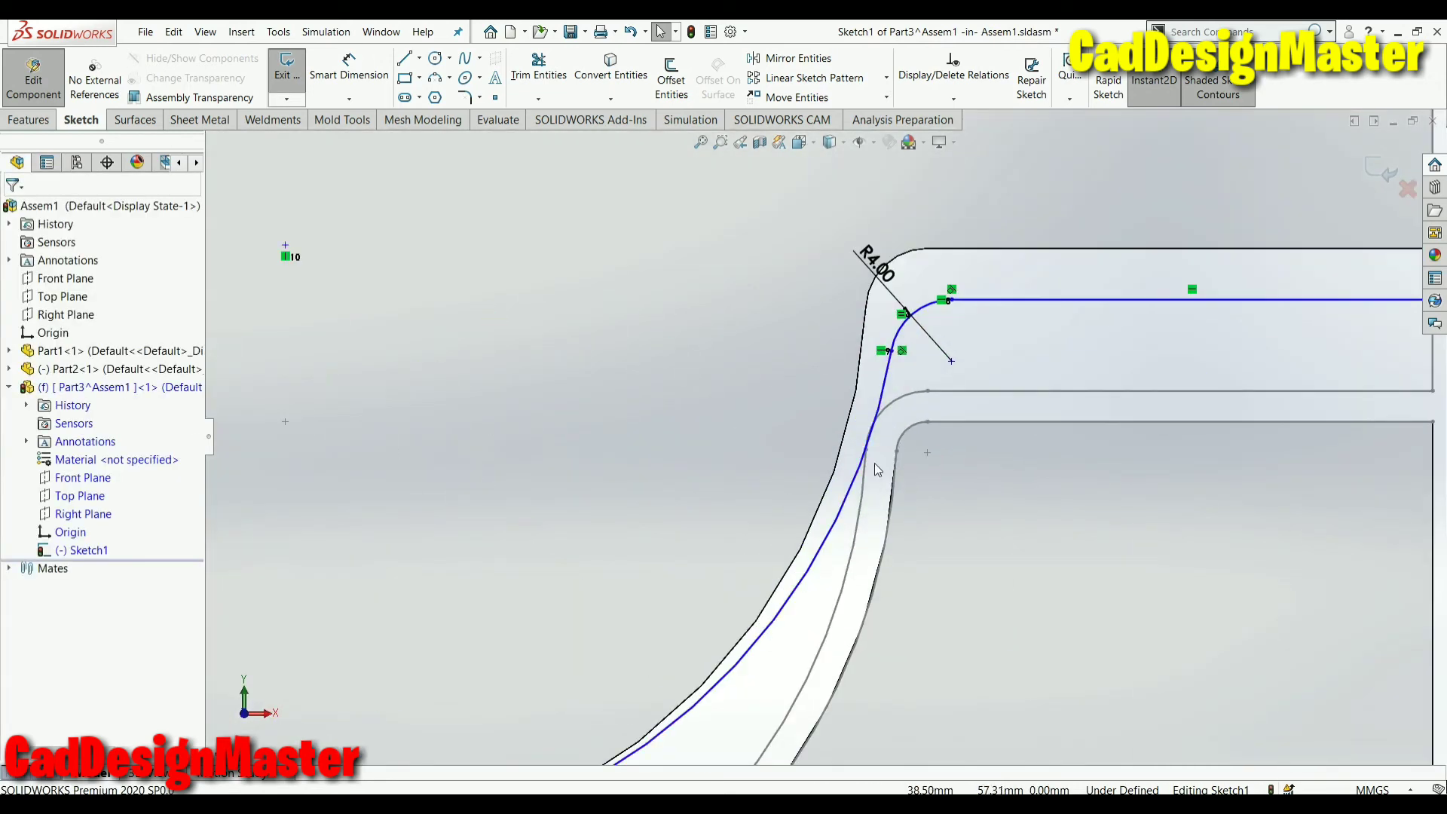
{"action": "scroll", "coordinate": [870, 445], "scroll_direction": "up", "scroll_amount": 3}
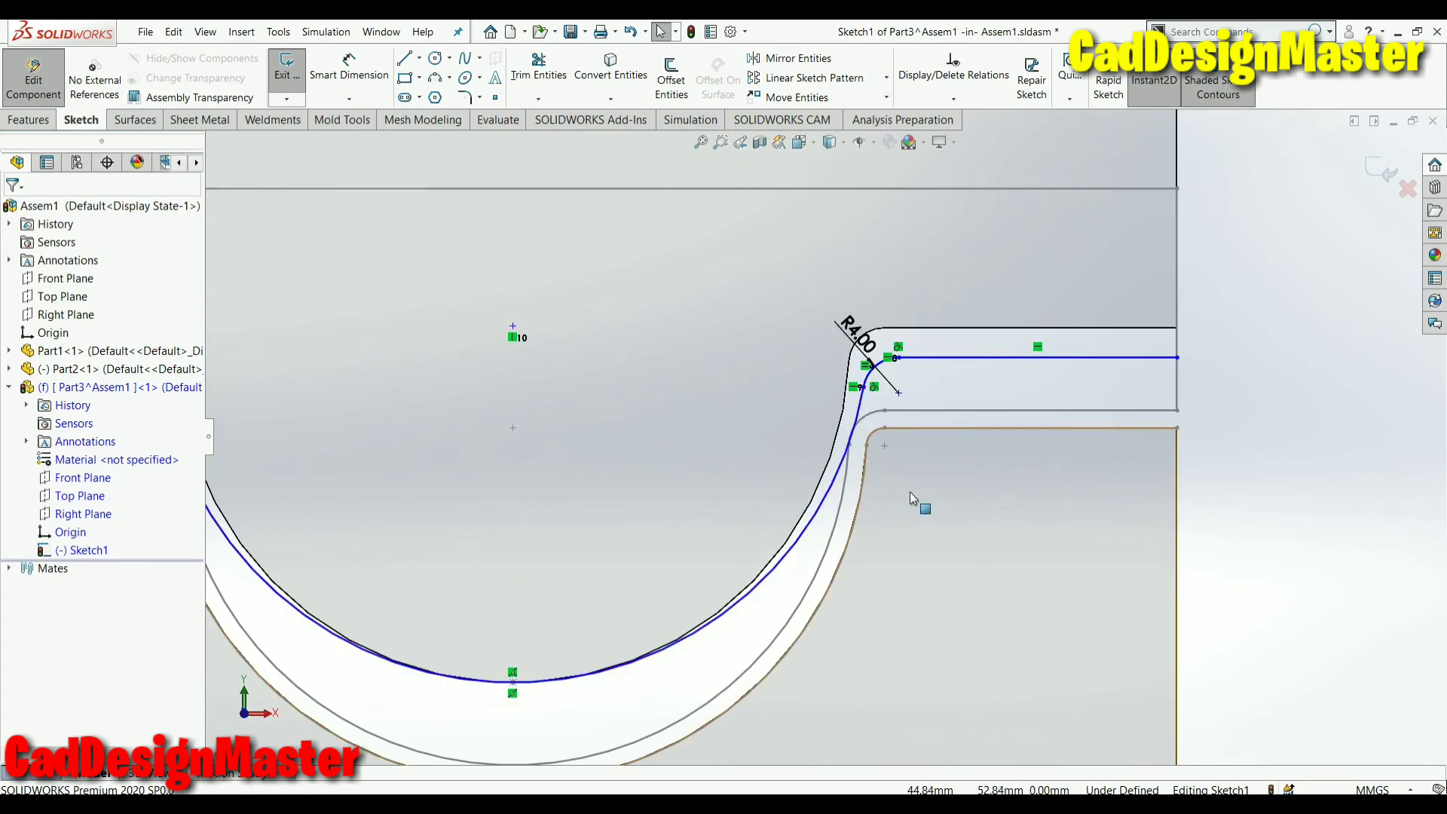
{"action": "scroll", "coordinate": [829, 438], "scroll_direction": "up", "scroll_amount": 2}
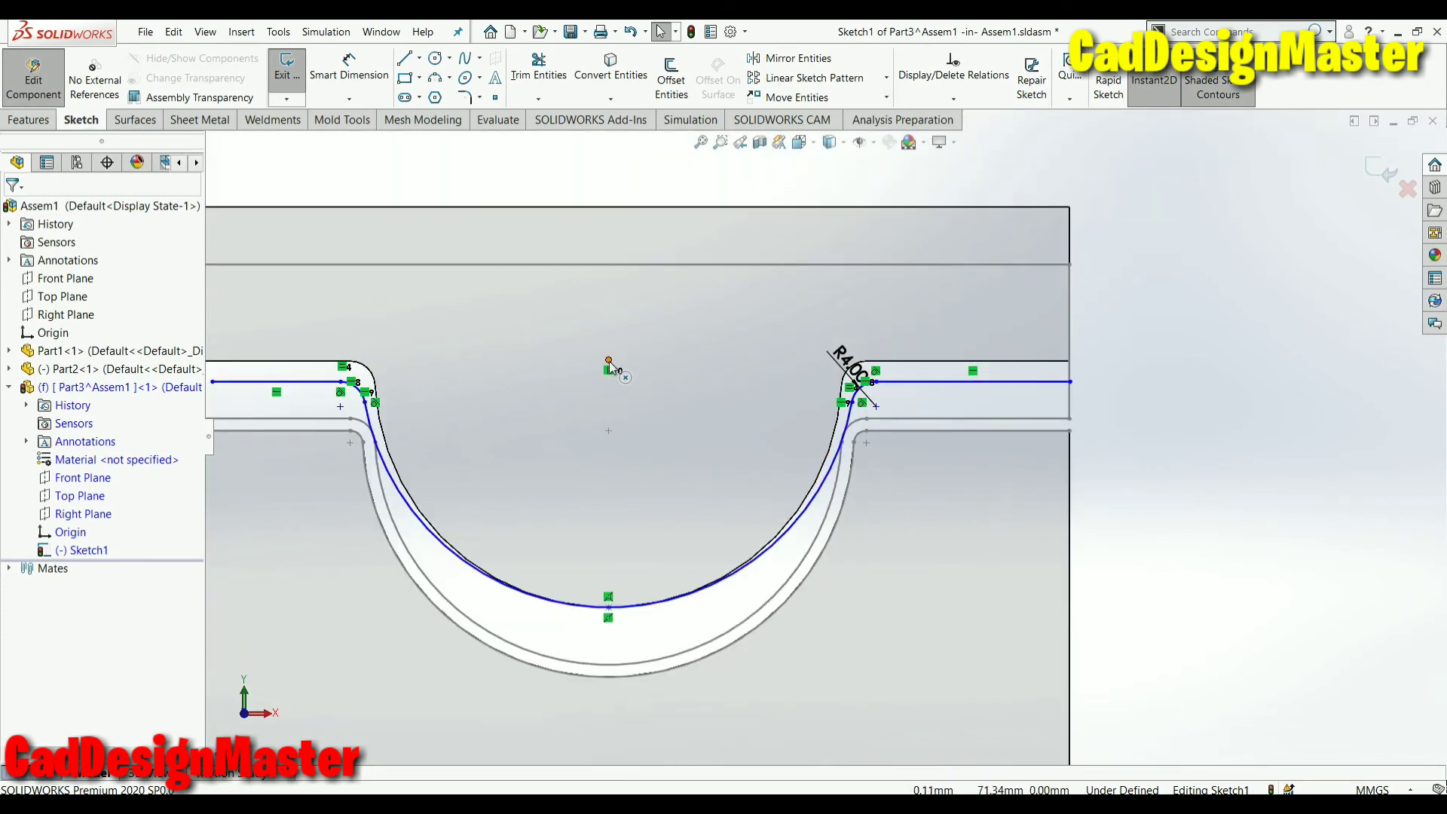
Add a point above the groove centre and inspect the spline's left end point properties
{"action": "left_click", "coordinate": [609, 360]}
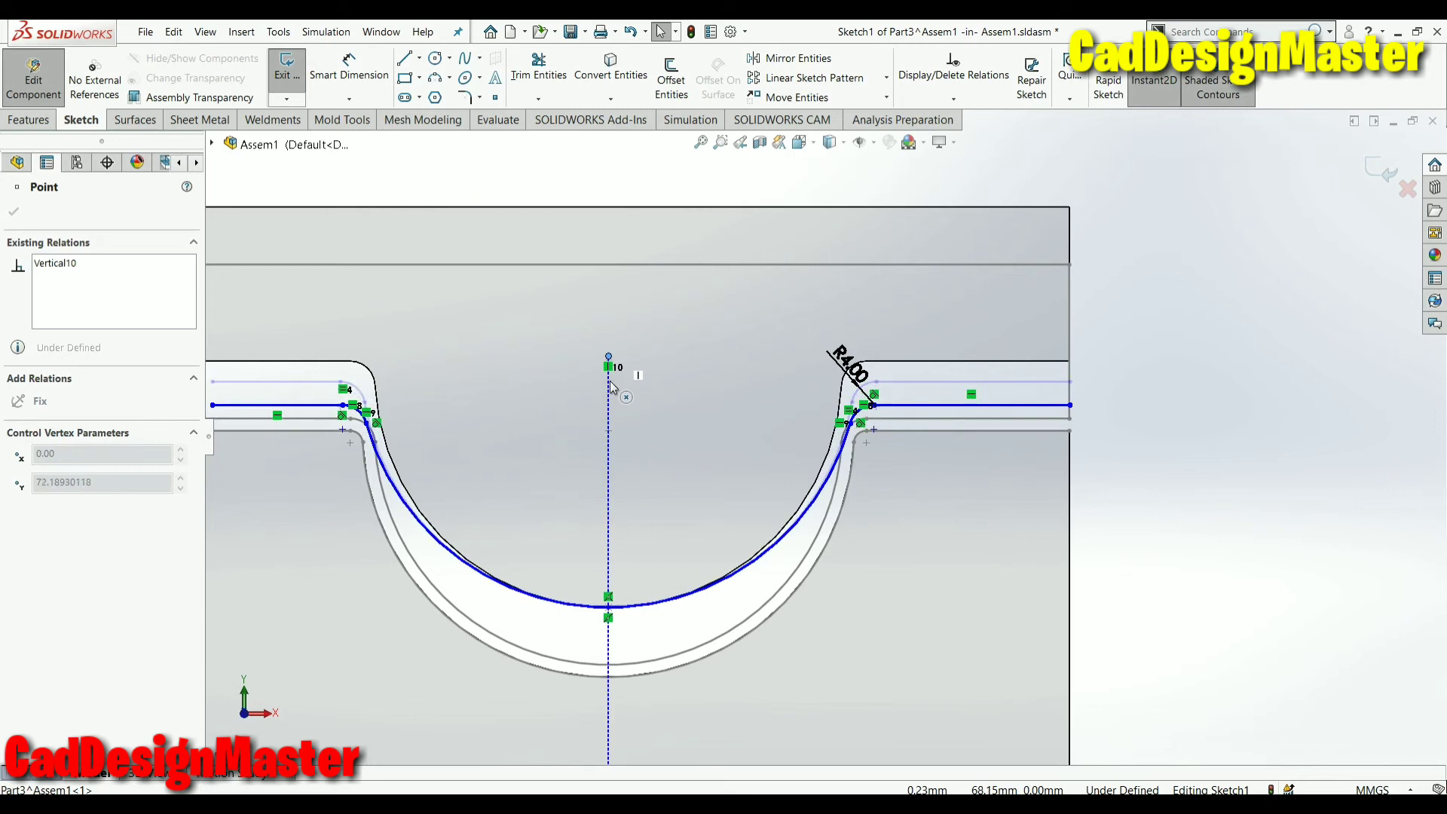
{"action": "left_click", "coordinate": [609, 368]}
{"action": "scroll", "coordinate": [609, 368], "scroll_direction": "up", "scroll_amount": 3}
{"action": "scroll", "coordinate": [641, 441], "scroll_direction": "down", "scroll_amount": 2}
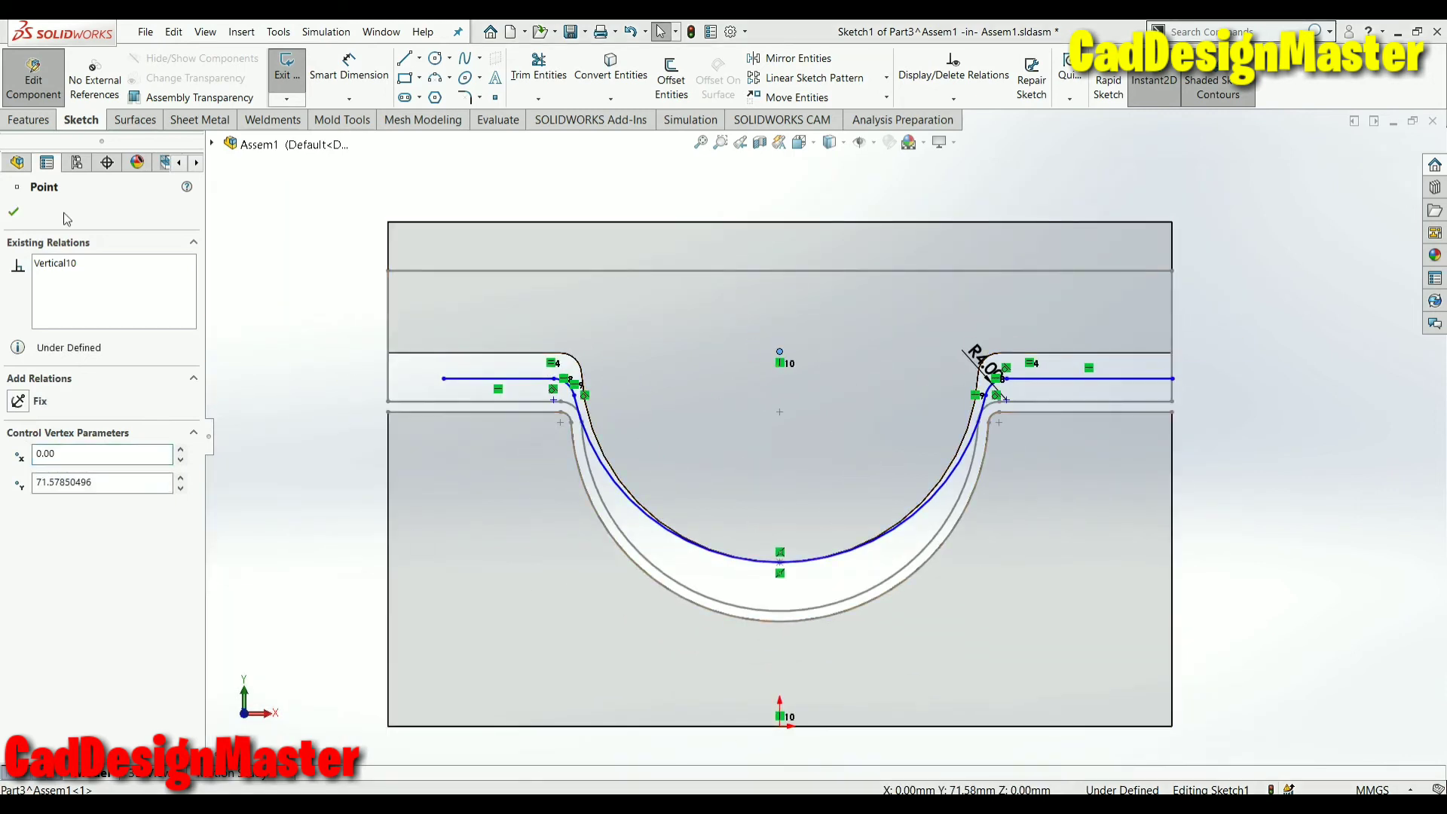
{"action": "left_click", "coordinate": [226, 230]}
{"action": "scroll", "coordinate": [612, 406], "scroll_direction": "down", "scroll_amount": 5}
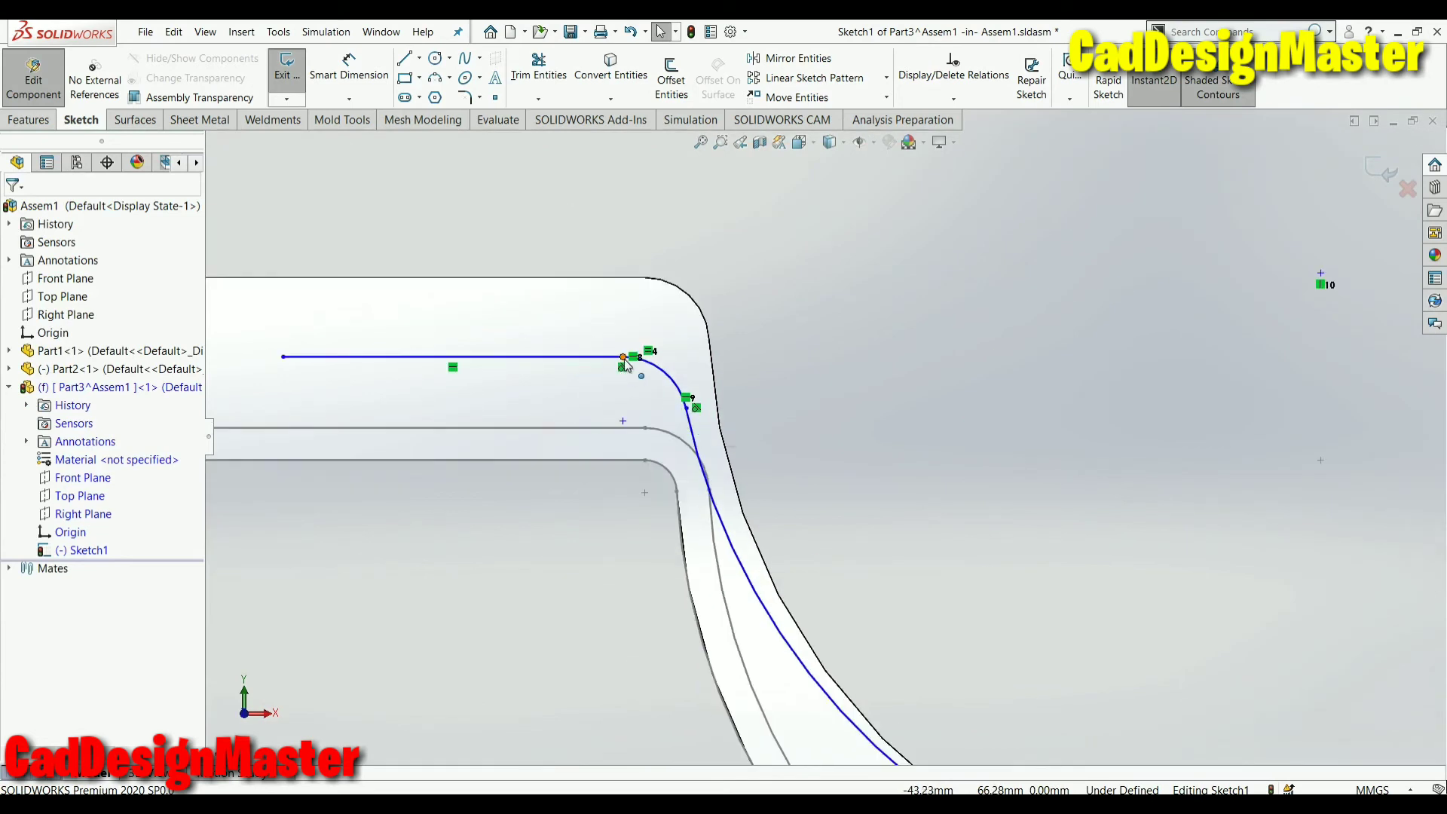
{"action": "left_click", "coordinate": [626, 359]}
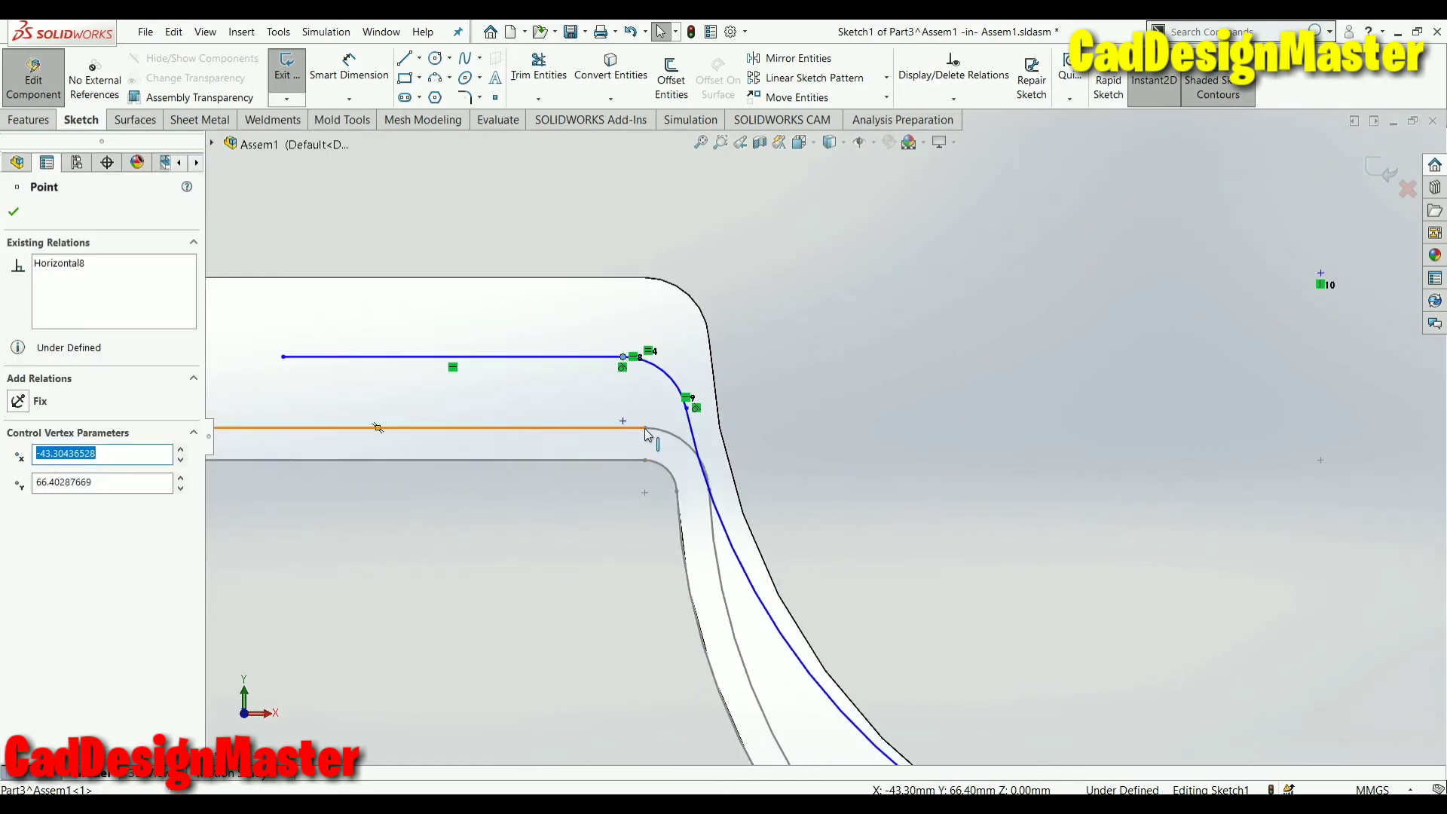
{"action": "left_click", "coordinate": [563, 389]}
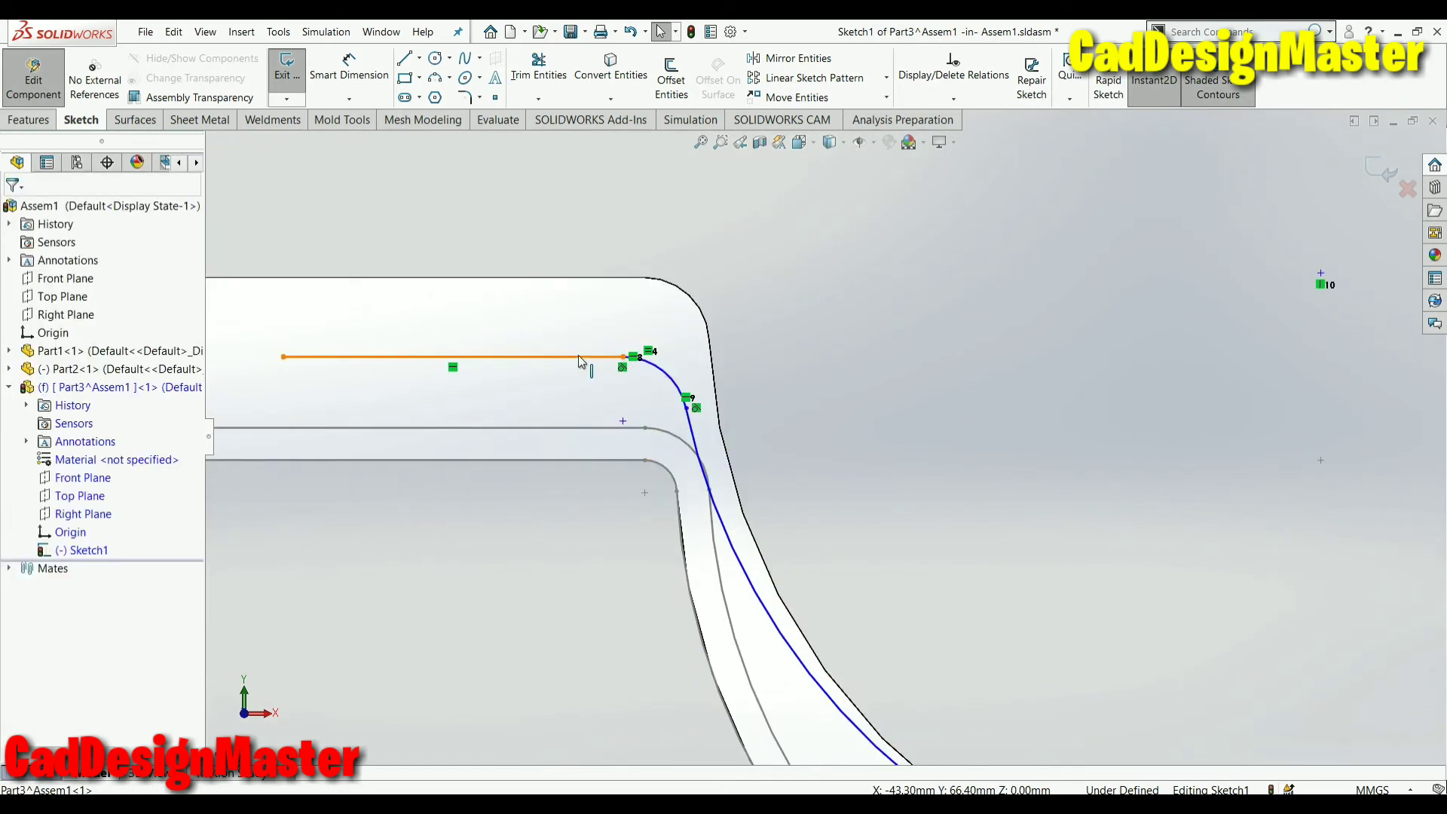
{"action": "left_click", "coordinate": [623, 356]}
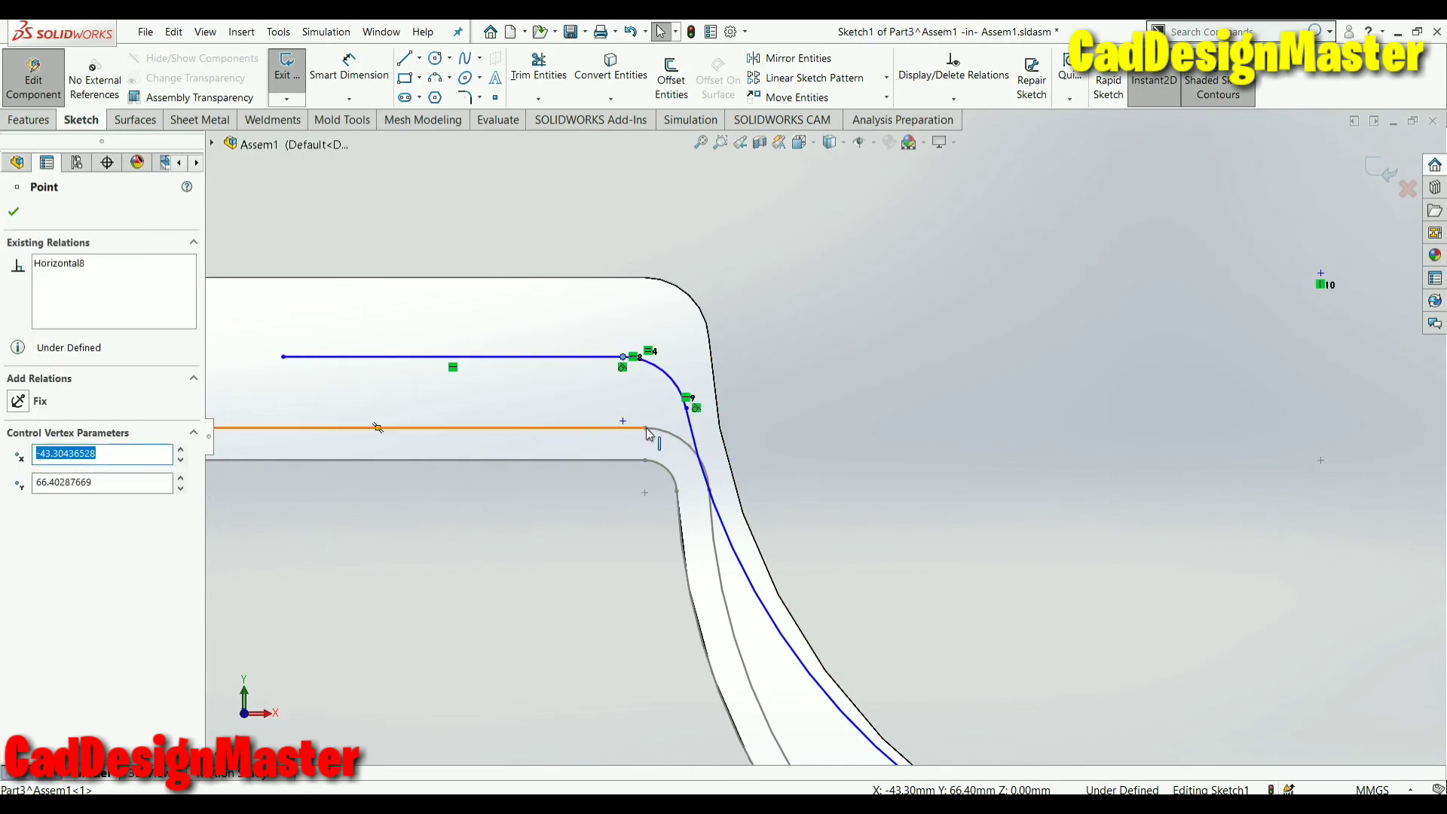
{"action": "scroll", "coordinate": [645, 427], "scroll_direction": "down", "scroll_amount": 4}
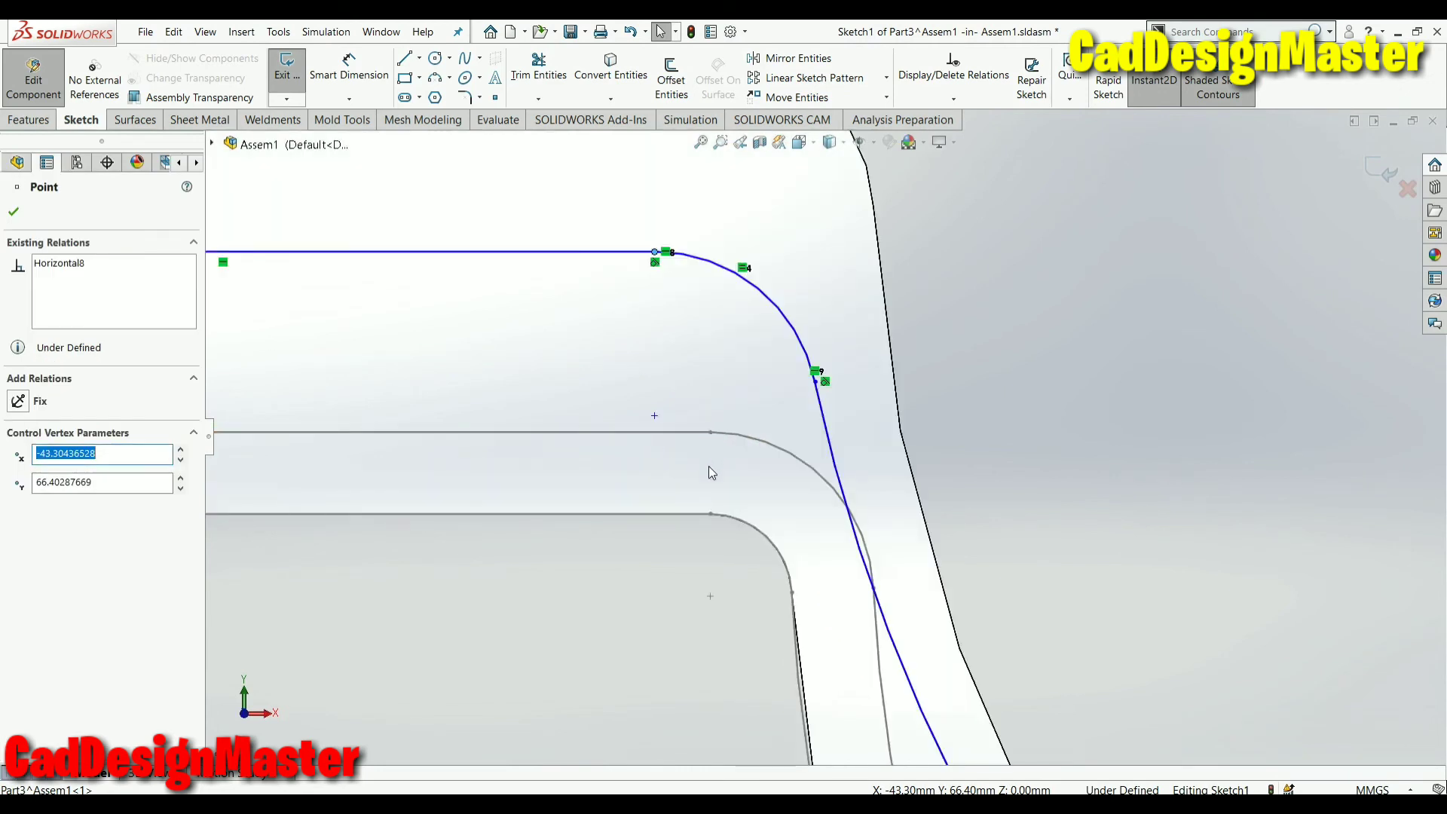
{"action": "left_click", "coordinate": [710, 462]}
{"action": "scroll", "coordinate": [710, 463], "scroll_direction": "up", "scroll_amount": 5}
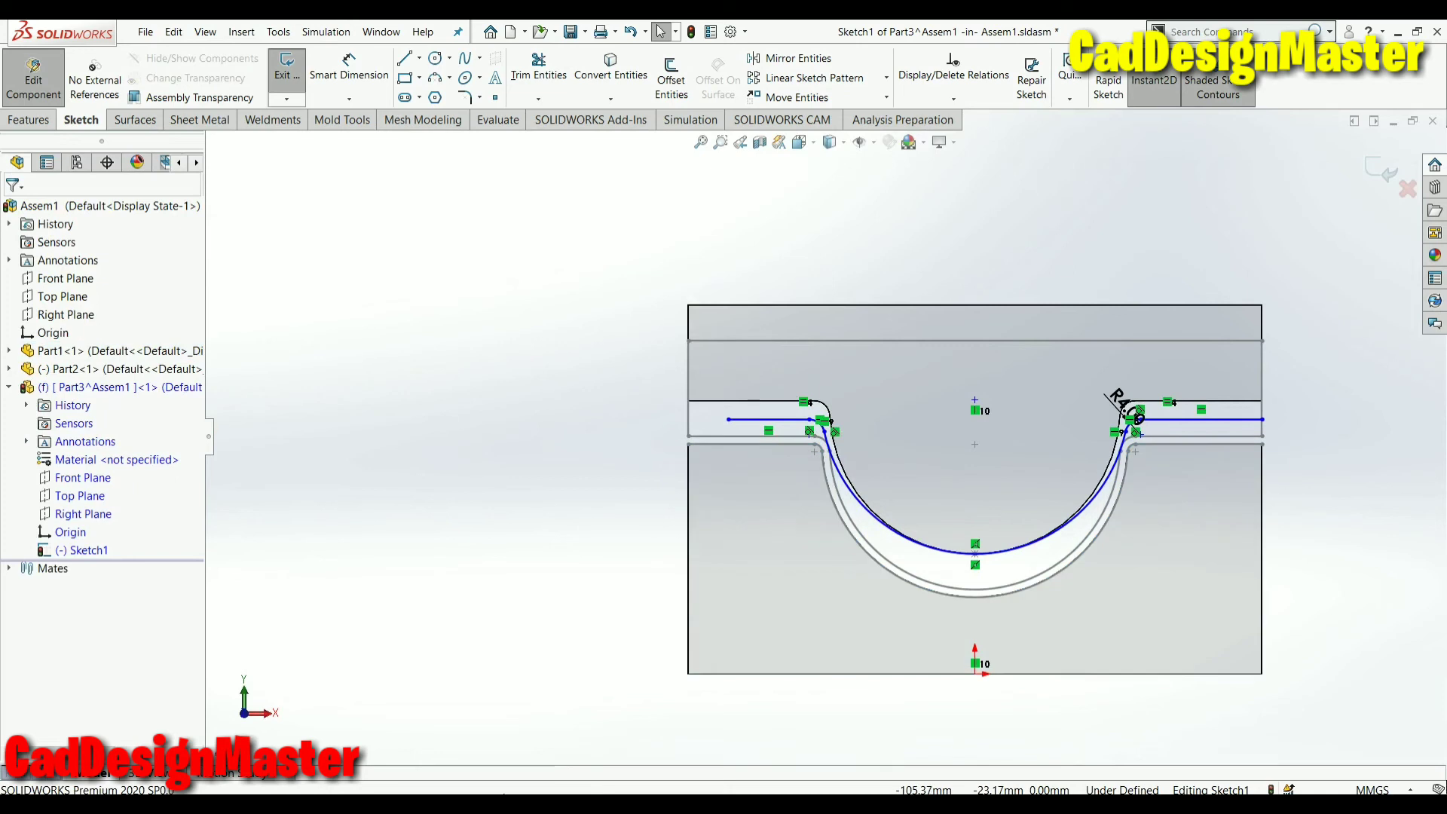
In Part1's Sketch2, add a point where the right fillet begins and rebuild with Ctrl+B
{"action": "left_click", "coordinate": [305, 741]}
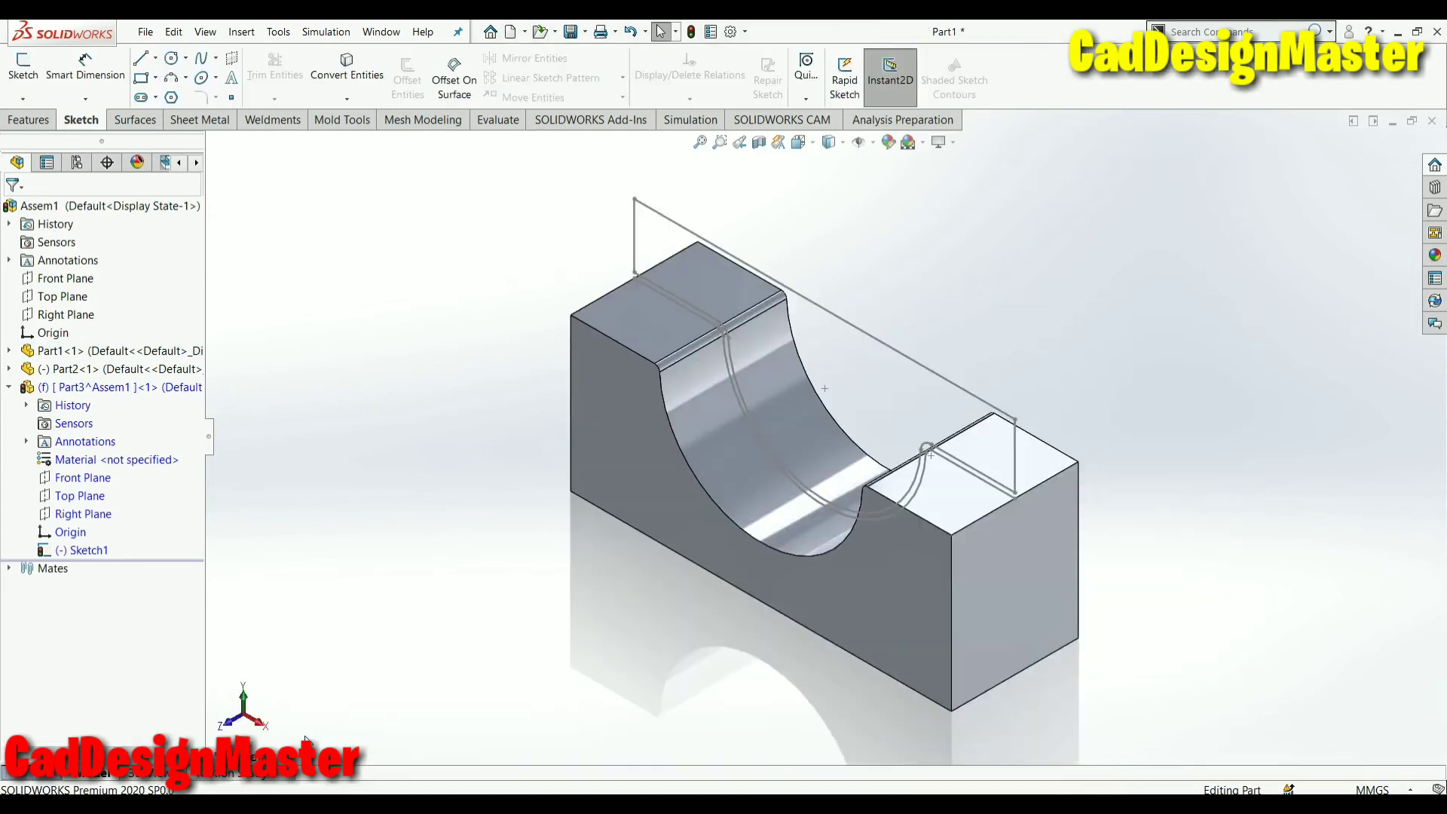
{"action": "scroll", "coordinate": [596, 449], "scroll_direction": "down", "scroll_amount": 5}
{"action": "left_click", "coordinate": [45, 425]}
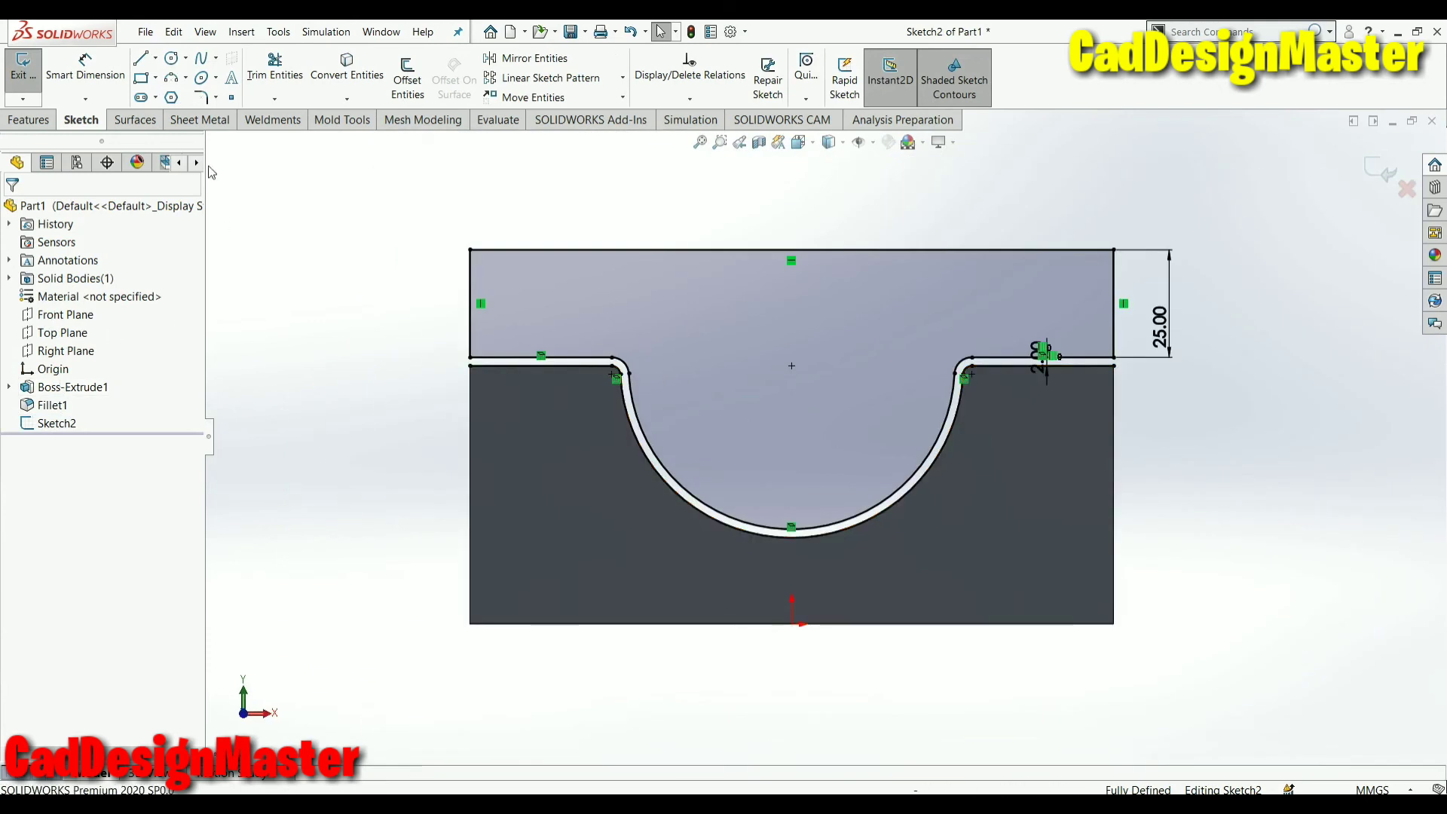
{"action": "left_click", "coordinate": [232, 98]}
{"action": "scroll", "coordinate": [602, 401], "scroll_direction": "down", "scroll_amount": 2}
{"action": "scroll", "coordinate": [958, 302], "scroll_direction": "down", "scroll_amount": 3}
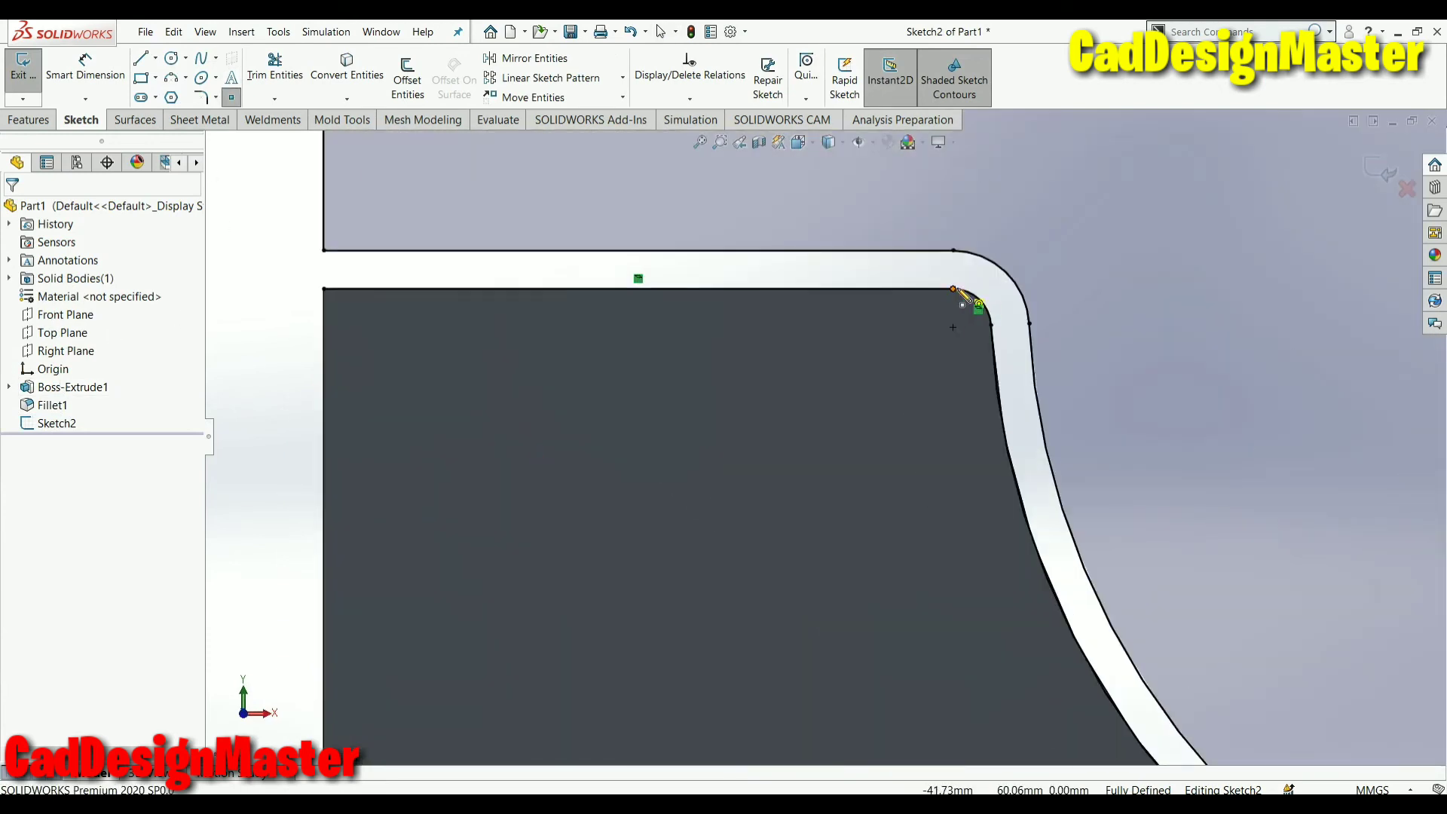
{"action": "left_click", "coordinate": [954, 289]}
{"action": "key", "text": "ctrl+b"}
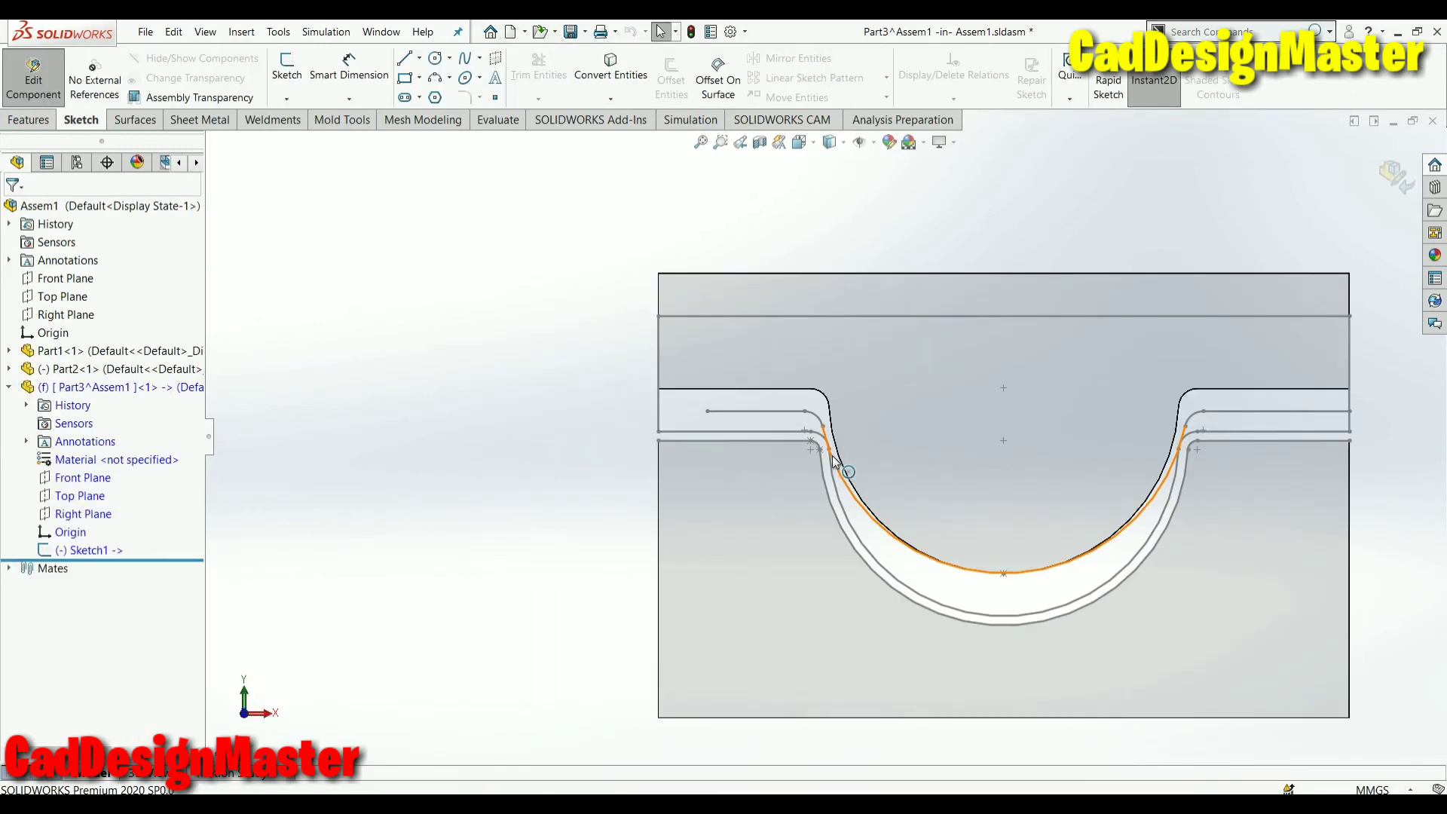
Edit Part3's Sketch1 and make the spline's left end vertical with the groove edge's end point
{"action": "scroll", "coordinate": [811, 460], "scroll_direction": "down", "scroll_amount": 5}
{"action": "left_click", "coordinate": [89, 550]}
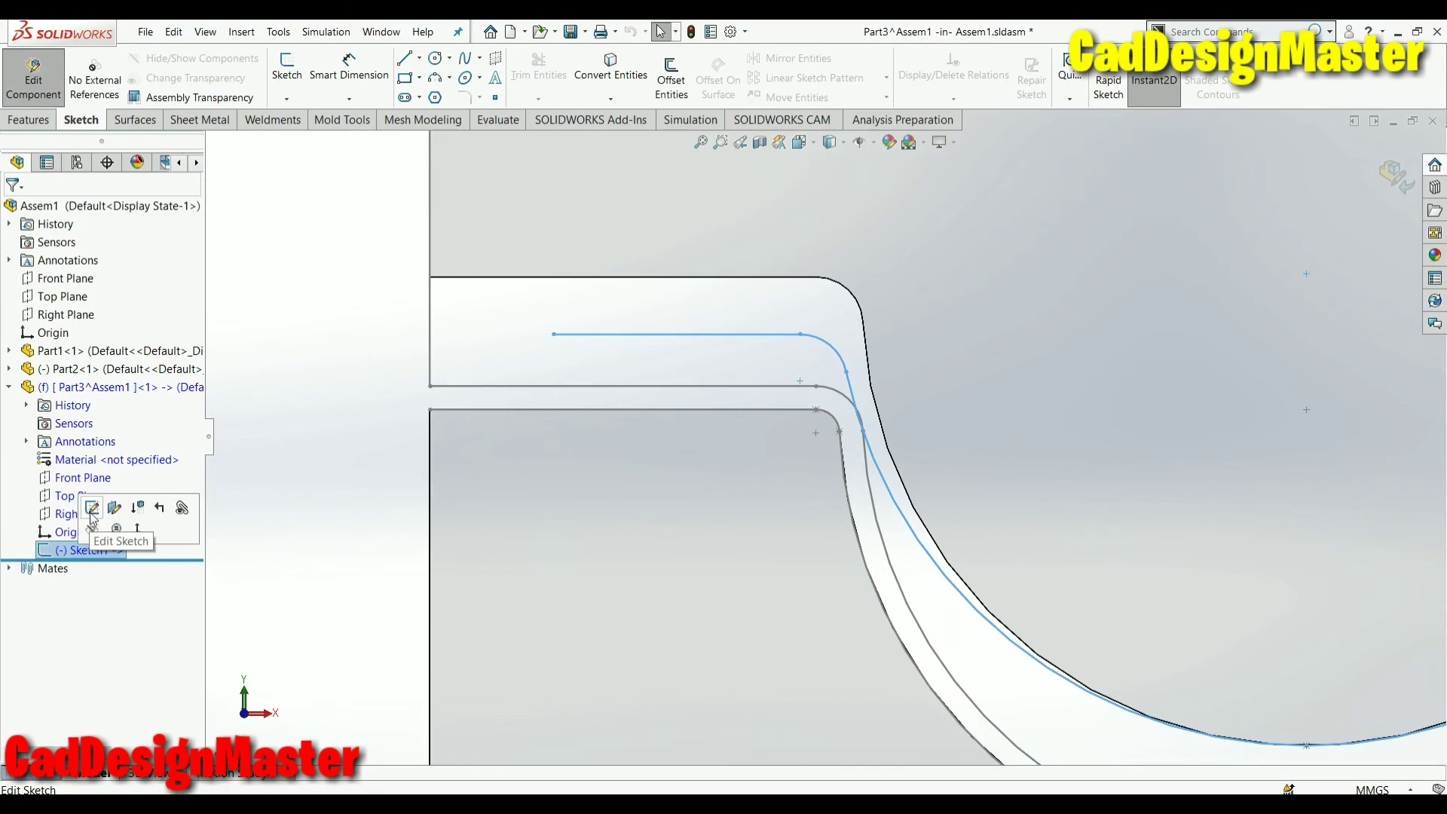
{"action": "left_click", "coordinate": [98, 507]}
{"action": "scroll", "coordinate": [826, 377], "scroll_direction": "down", "scroll_amount": 3}
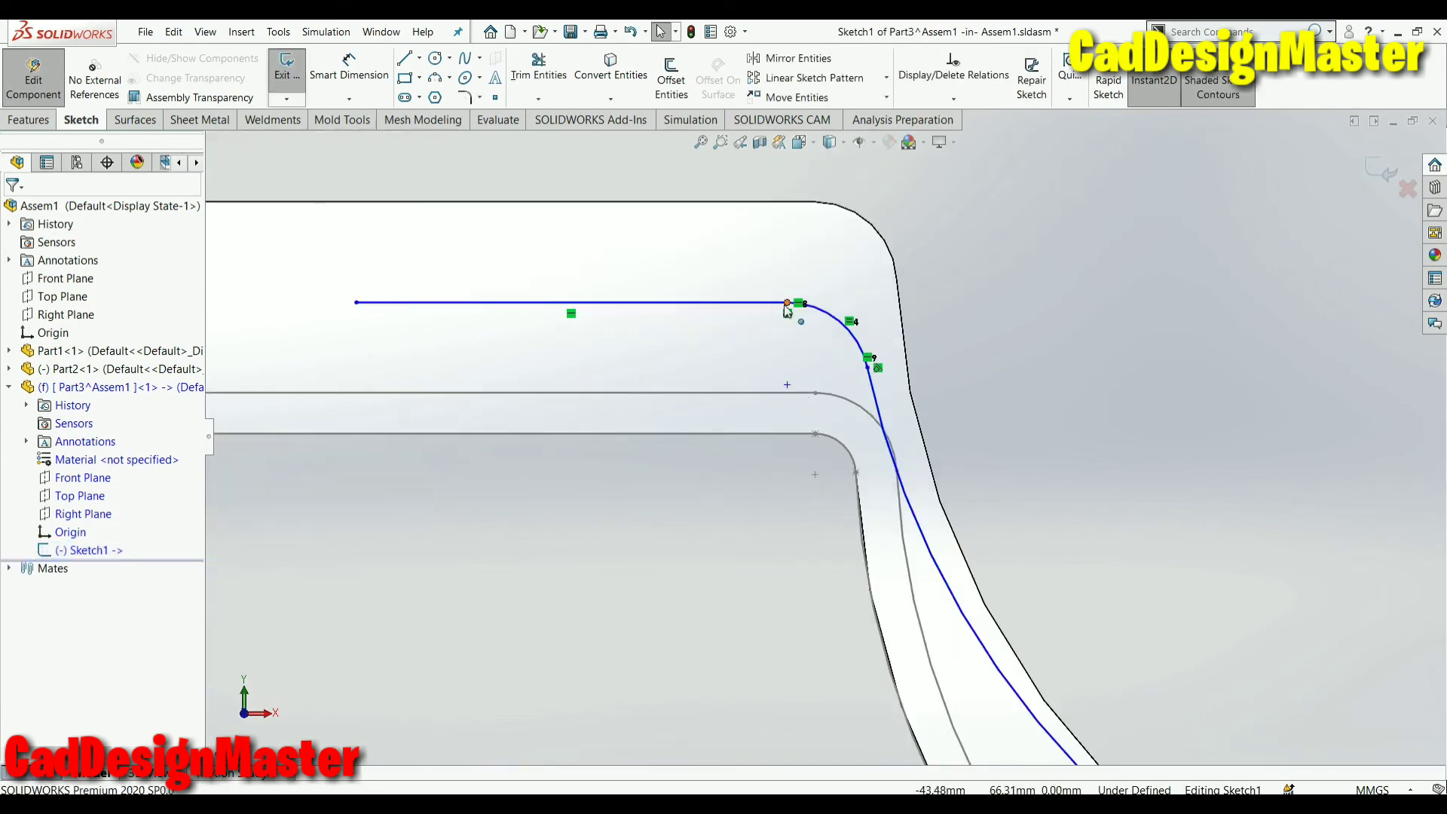
{"action": "left_click", "coordinate": [787, 305]}
{"action": "left_click", "coordinate": [817, 432], "text": "ctrl"}
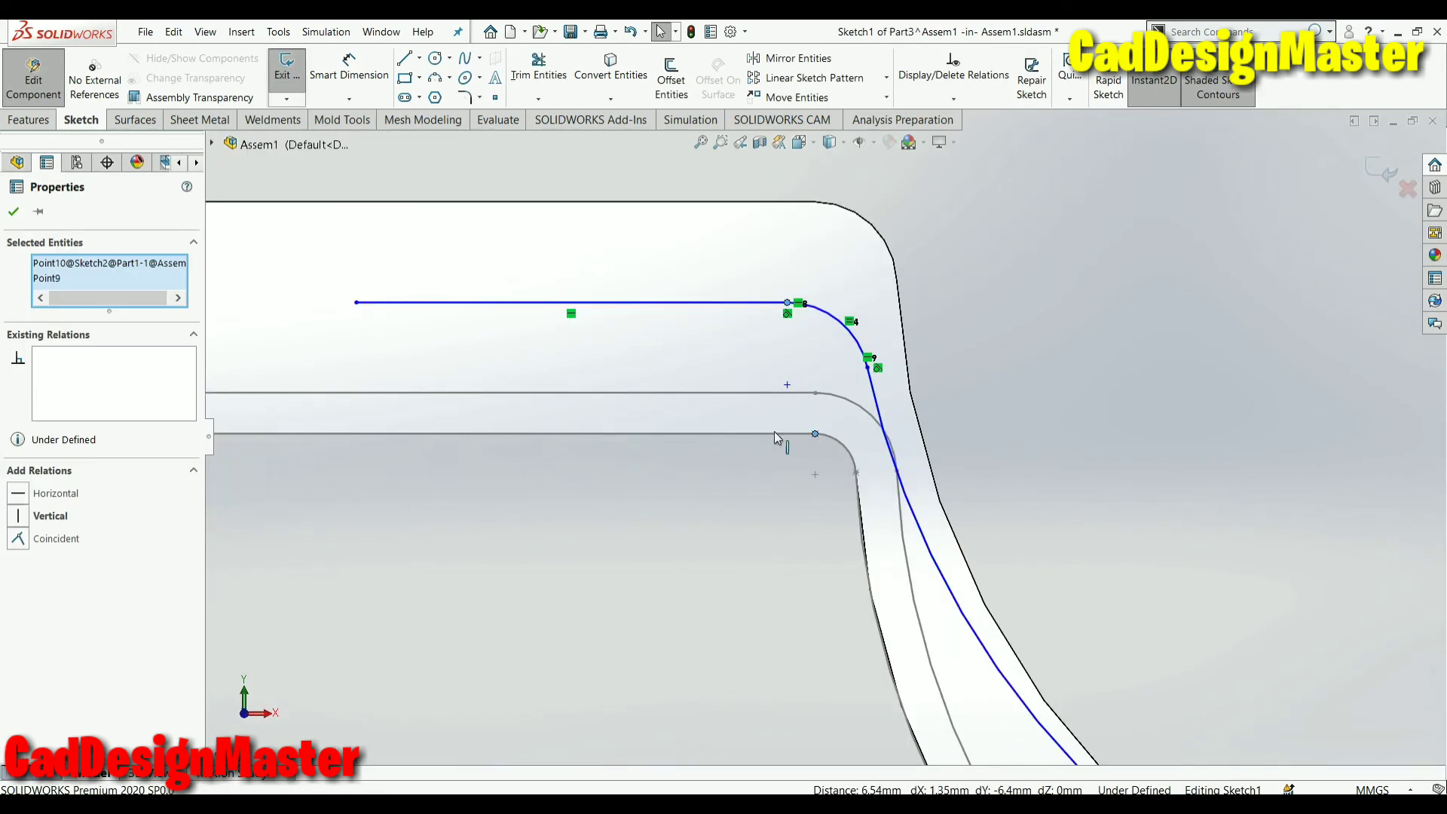
{"action": "left_click", "coordinate": [47, 517]}
{"action": "left_click", "coordinate": [14, 214]}
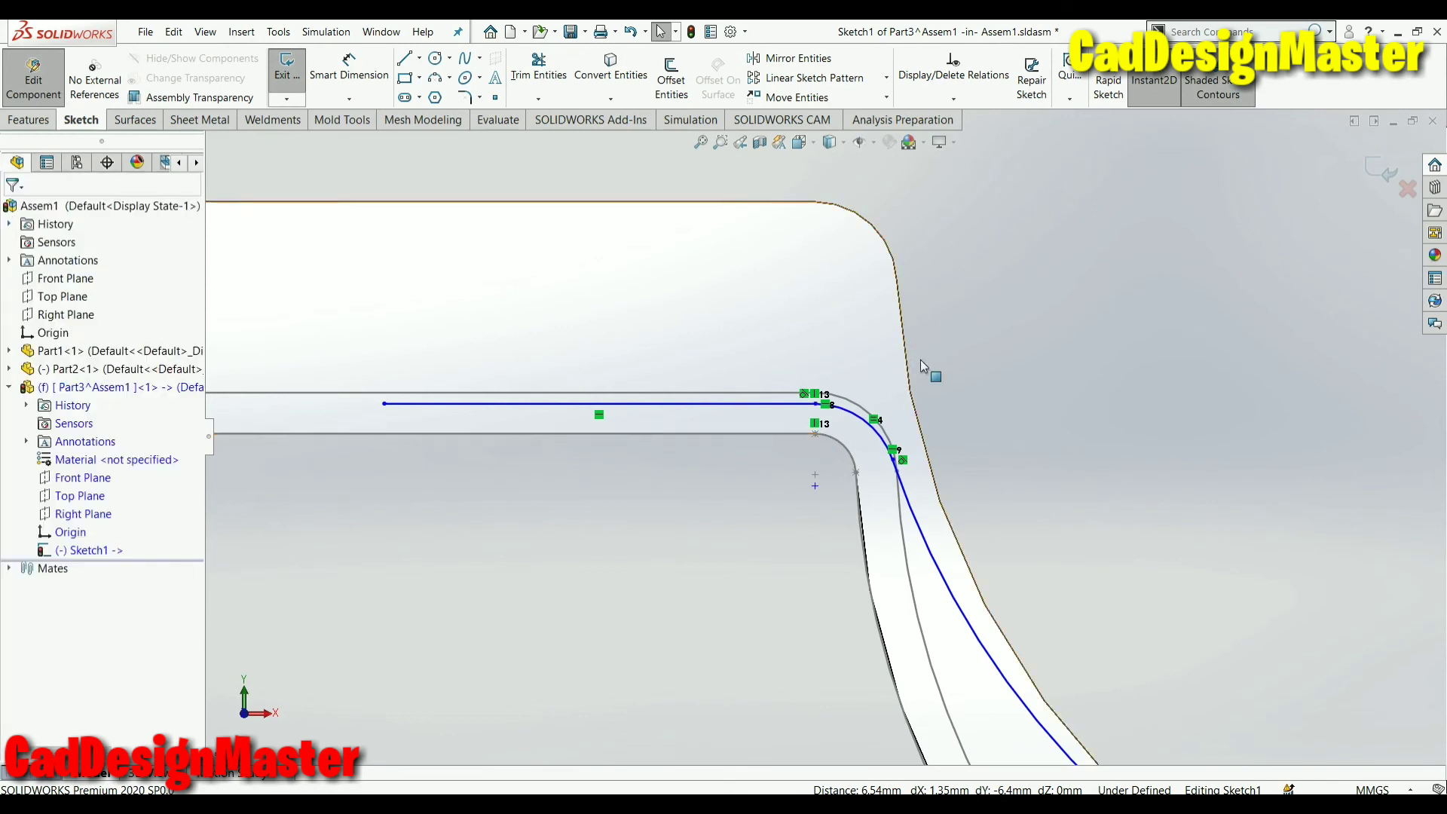
Move the horizontal sketch line upward
{"action": "scroll", "coordinate": [895, 478], "scroll_direction": "down", "scroll_amount": 2}
{"action": "scroll", "coordinate": [963, 441], "scroll_direction": "down", "scroll_amount": 2}
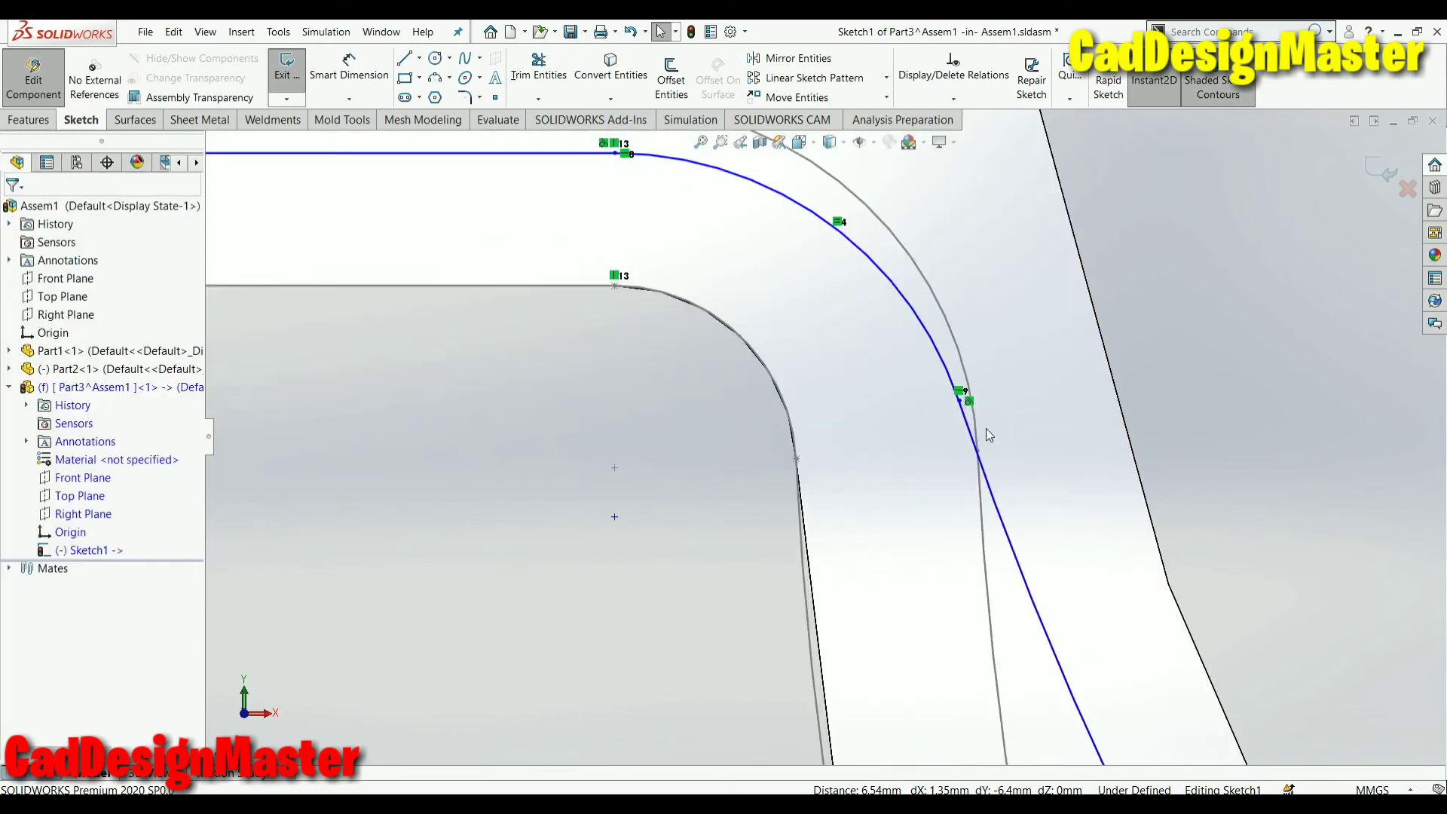
{"action": "scroll", "coordinate": [962, 441], "scroll_direction": "up", "scroll_amount": 3}
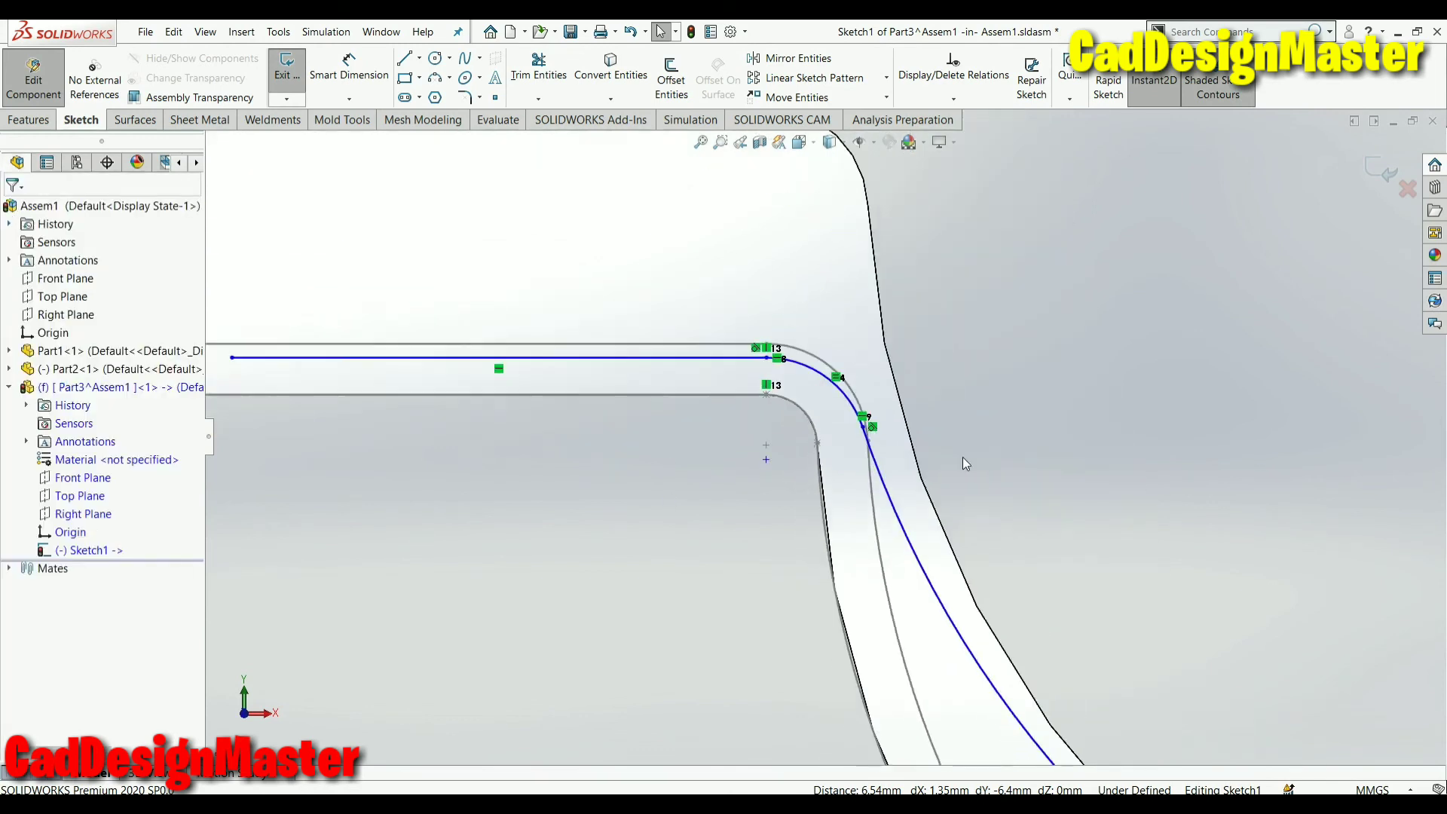
{"action": "scroll", "coordinate": [959, 446], "scroll_direction": "down", "scroll_amount": 1}
{"action": "scroll", "coordinate": [842, 439], "scroll_direction": "down", "scroll_amount": 2}
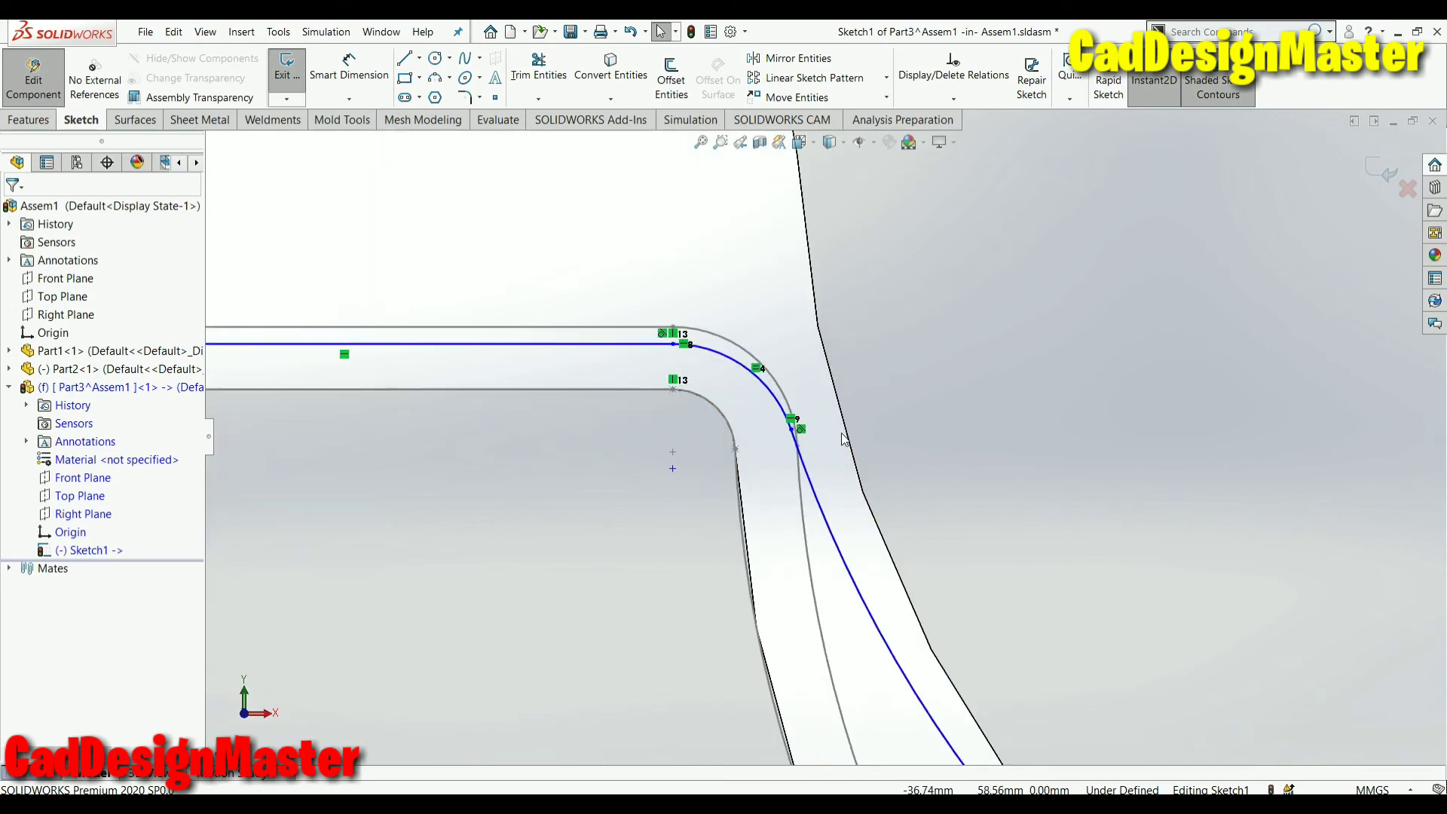
{"action": "scroll", "coordinate": [603, 286], "scroll_direction": "down", "scroll_amount": 2}
{"action": "scroll", "coordinate": [701, 390], "scroll_direction": "up", "scroll_amount": 2}
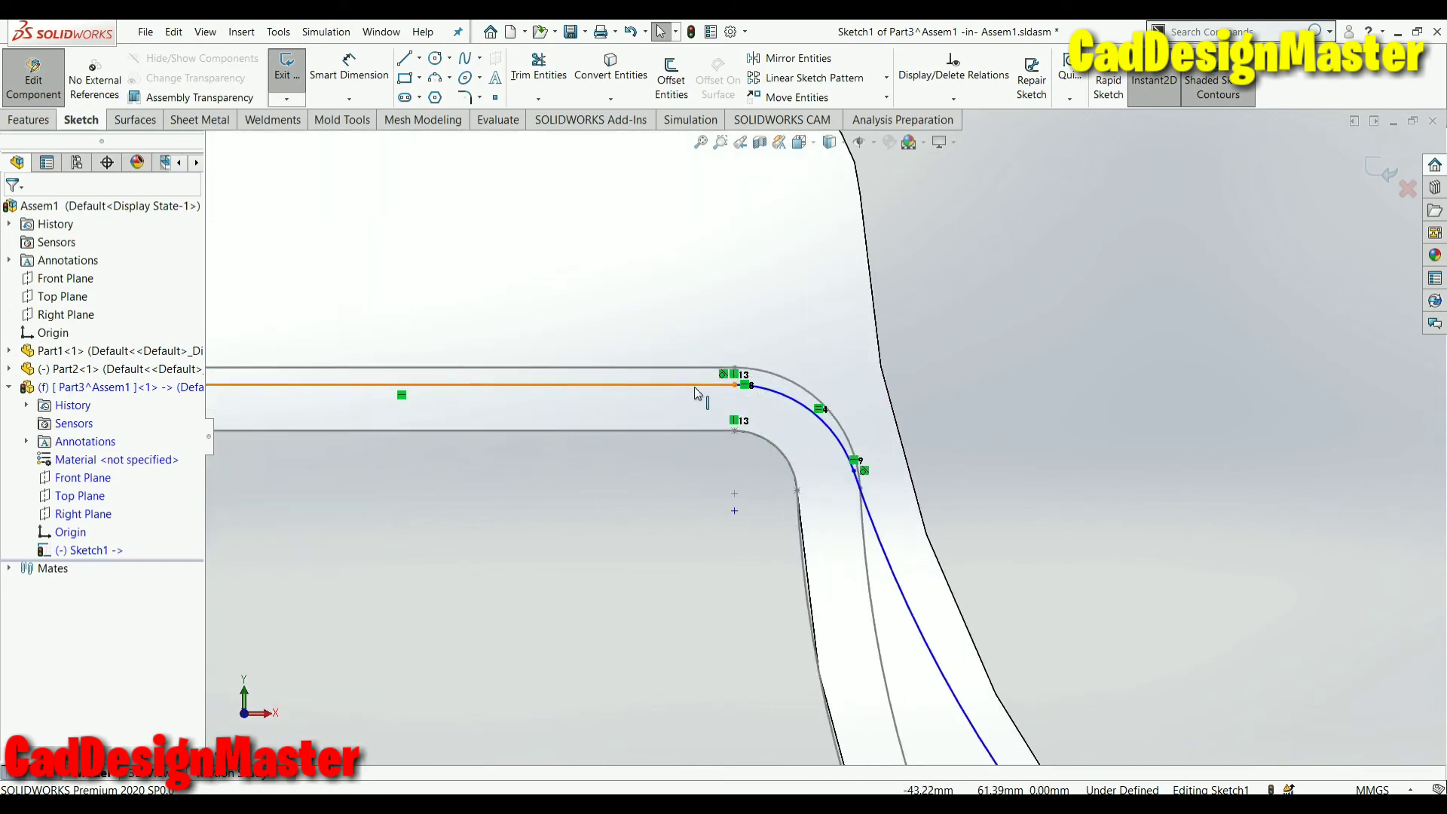
{"action": "left_click_drag", "start_coordinate": [695, 389], "coordinate": [705, 329]}
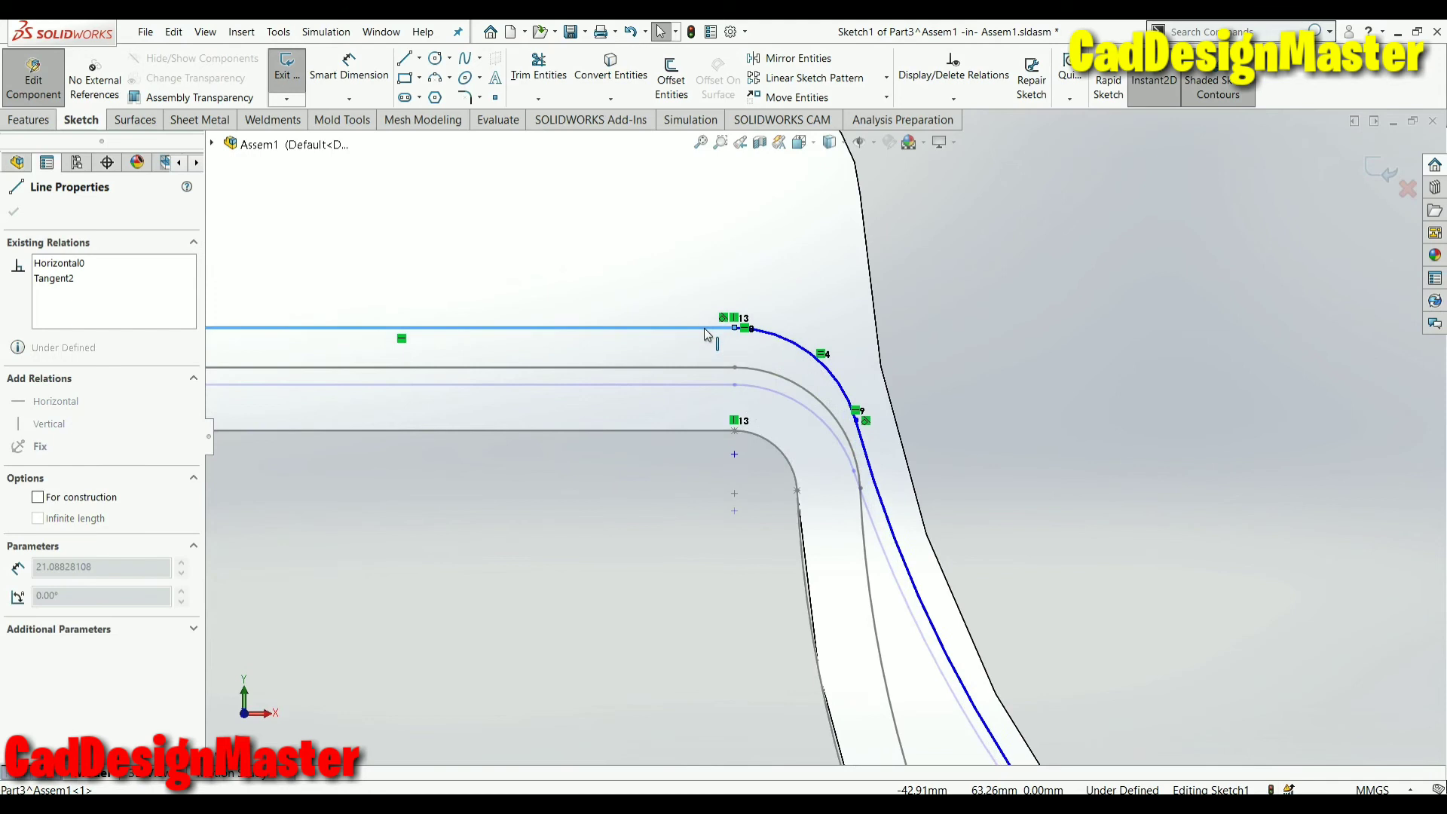
{"action": "scroll", "coordinate": [505, 383], "scroll_direction": "up", "scroll_amount": 2}
{"action": "key", "text": "Escape"}
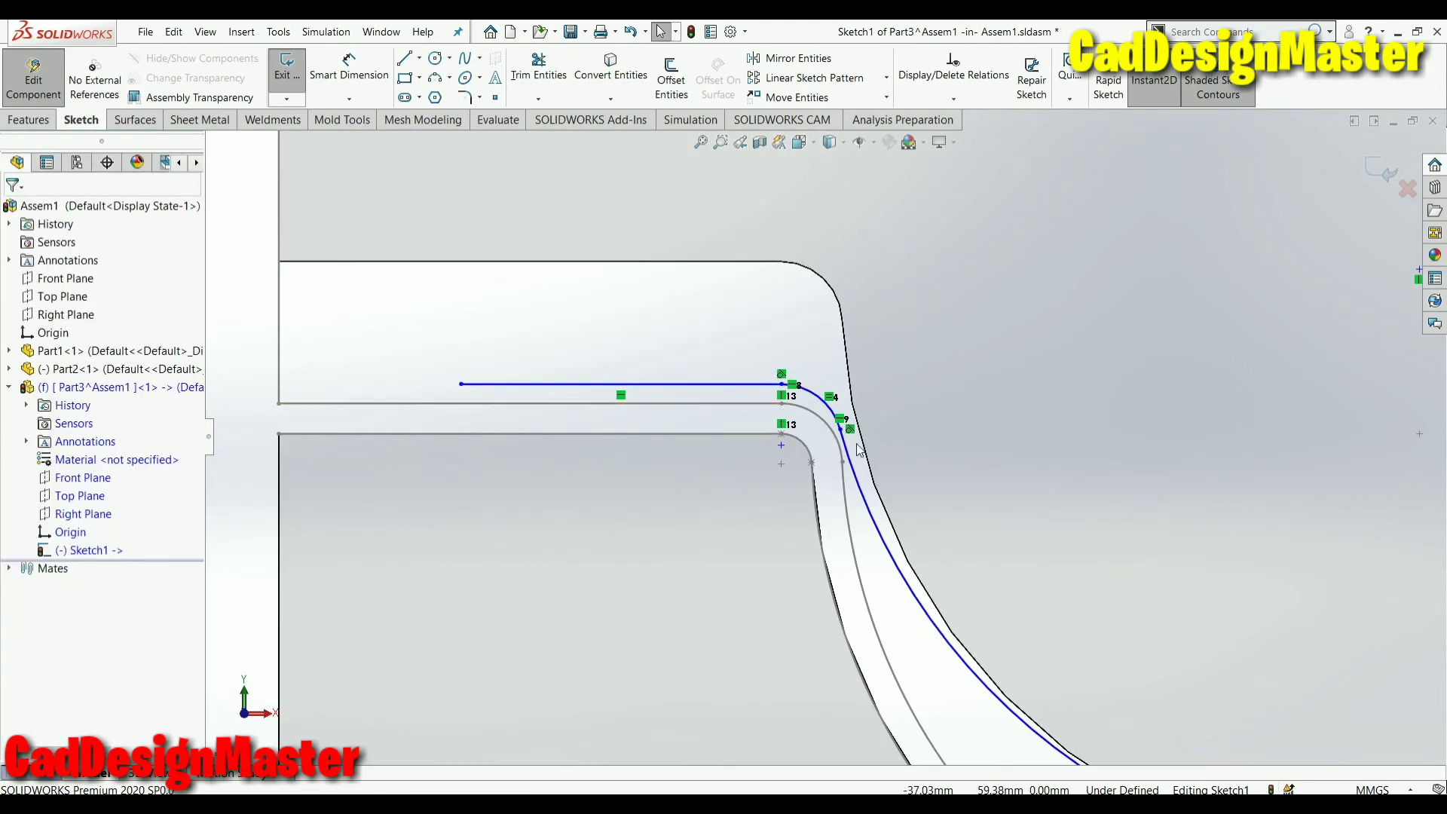
{"action": "scroll", "coordinate": [857, 450], "scroll_direction": "down", "scroll_amount": 3}
{"action": "scroll", "coordinate": [845, 447], "scroll_direction": "down", "scroll_amount": 3}
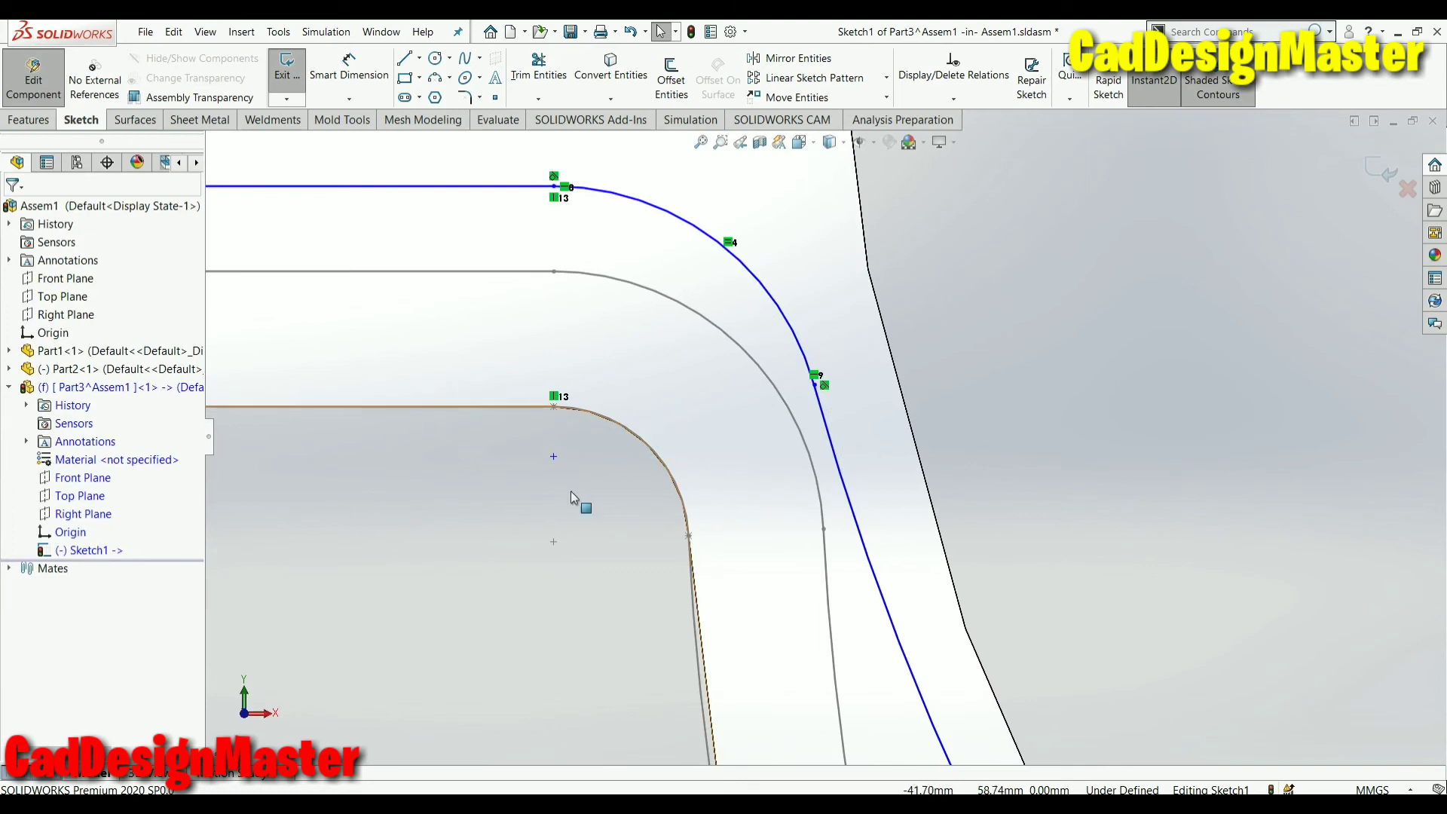
{"action": "scroll", "coordinate": [603, 483], "scroll_direction": "up", "scroll_amount": 2}
{"action": "scroll", "coordinate": [754, 452], "scroll_direction": "up", "scroll_amount": 3}
{"action": "scroll", "coordinate": [829, 437], "scroll_direction": "up", "scroll_amount": 3}
{"action": "scroll", "coordinate": [849, 429], "scroll_direction": "up", "scroll_amount": 2}
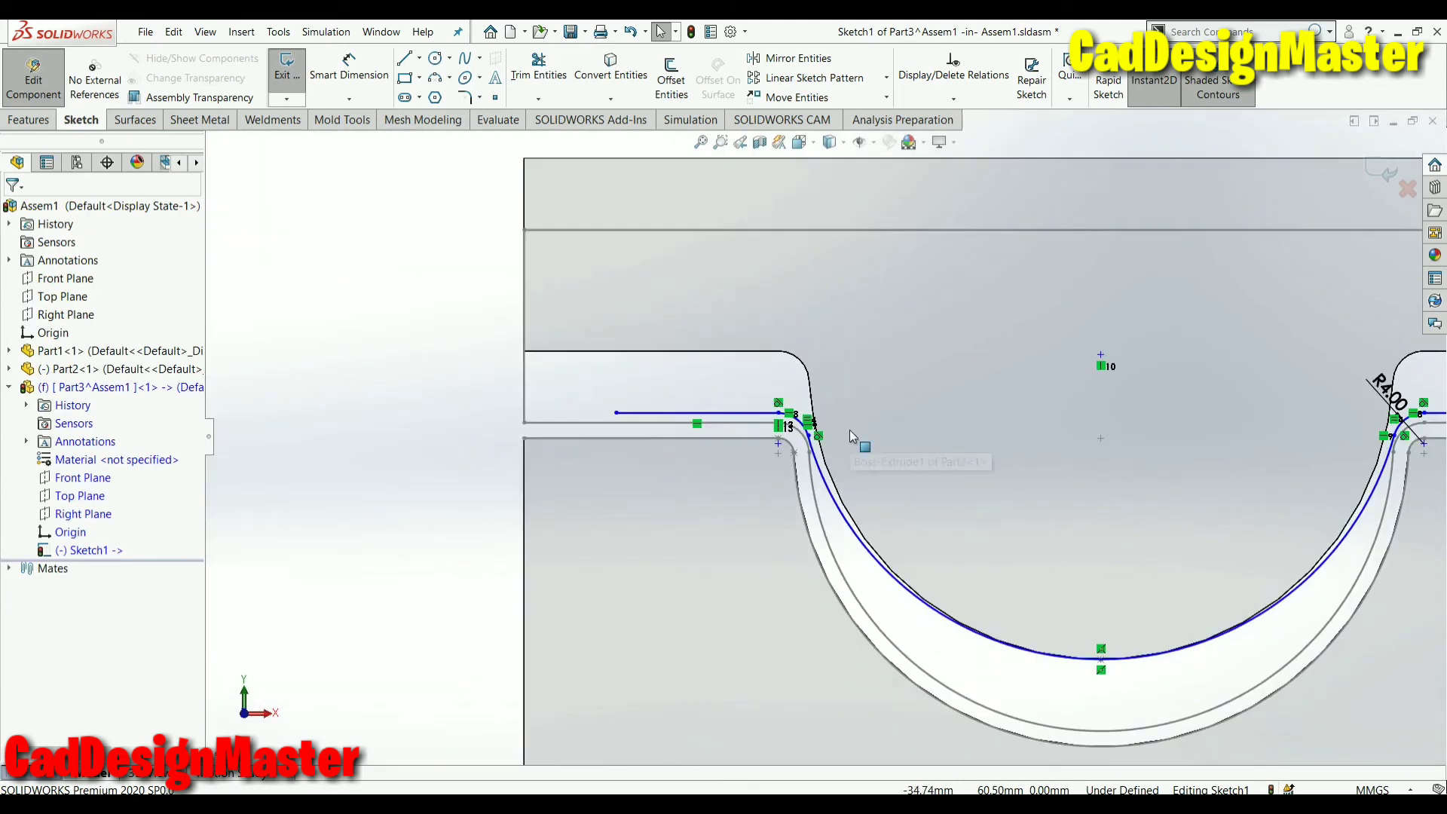
{"action": "scroll", "coordinate": [849, 430], "scroll_direction": "down", "scroll_amount": 3}
{"action": "scroll", "coordinate": [852, 421], "scroll_direction": "up", "scroll_amount": 2}
{"action": "scroll", "coordinate": [852, 421], "scroll_direction": "down", "scroll_amount": 1}
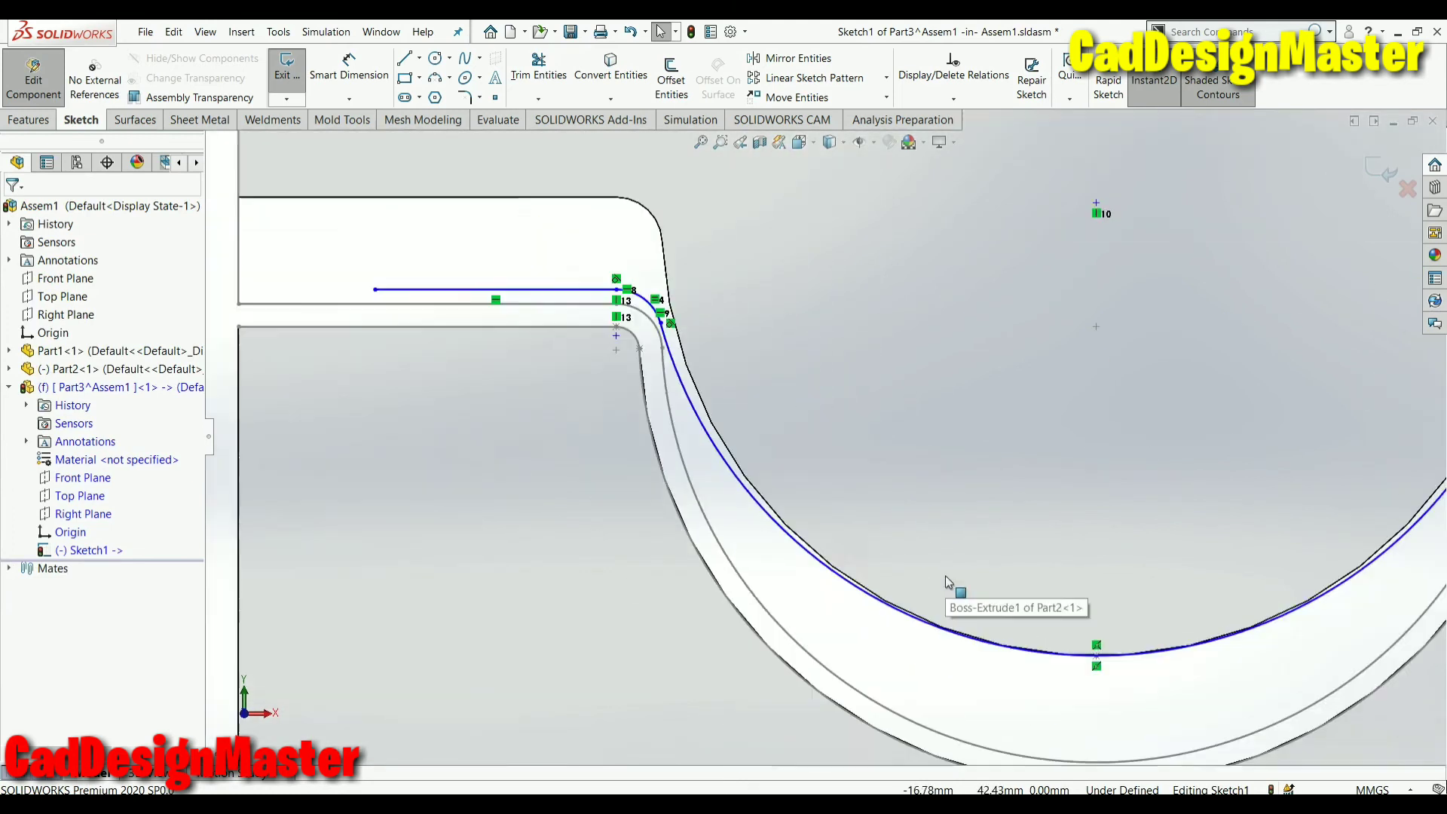
Add a Coradial relation between the arc and the groove's curved edge, then delete Coradial15
{"action": "left_click", "coordinate": [742, 487]}
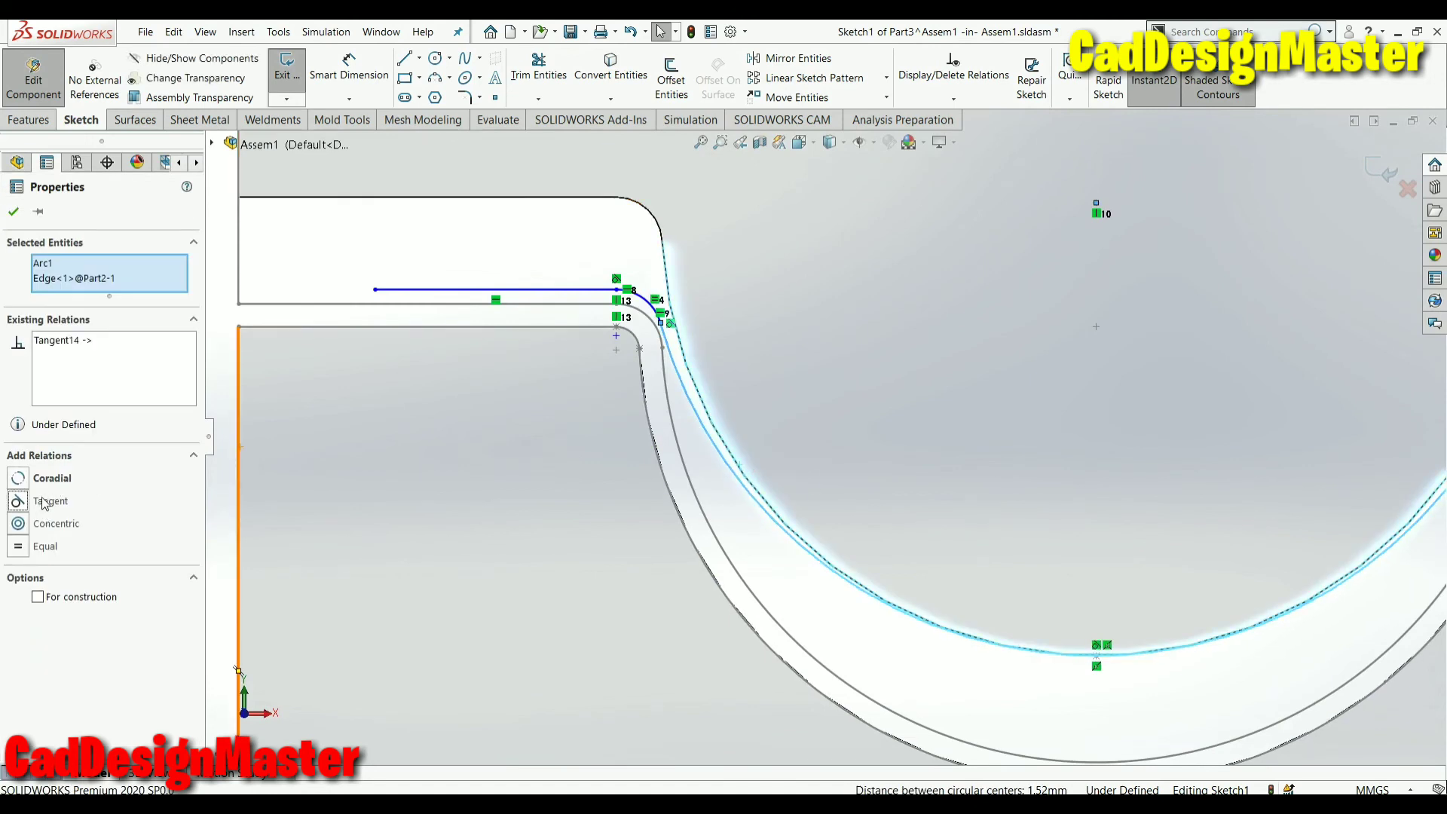
{"action": "left_click", "coordinate": [41, 482]}
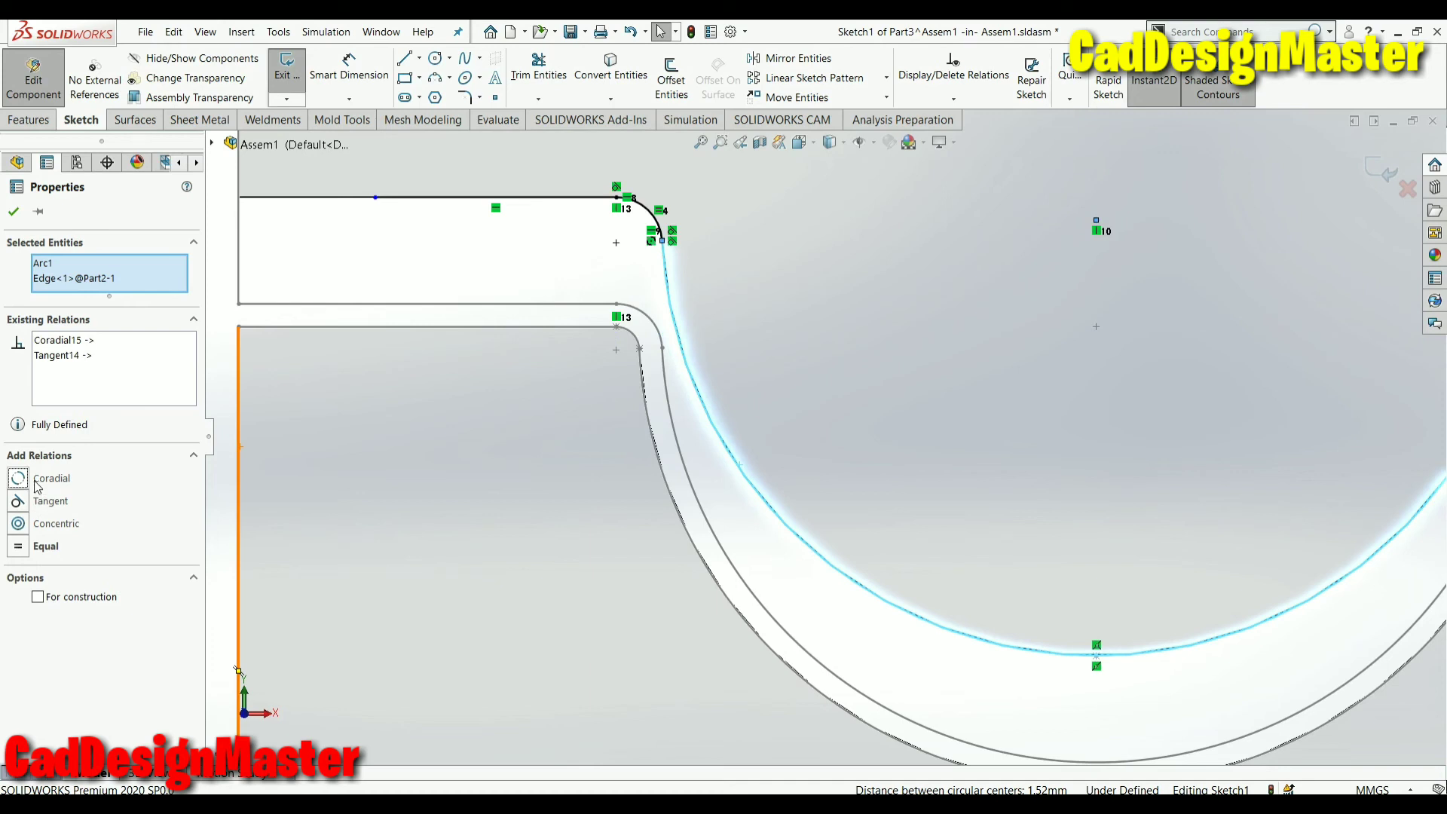
{"action": "right_click", "coordinate": [75, 345]}
{"action": "left_click", "coordinate": [102, 358]}
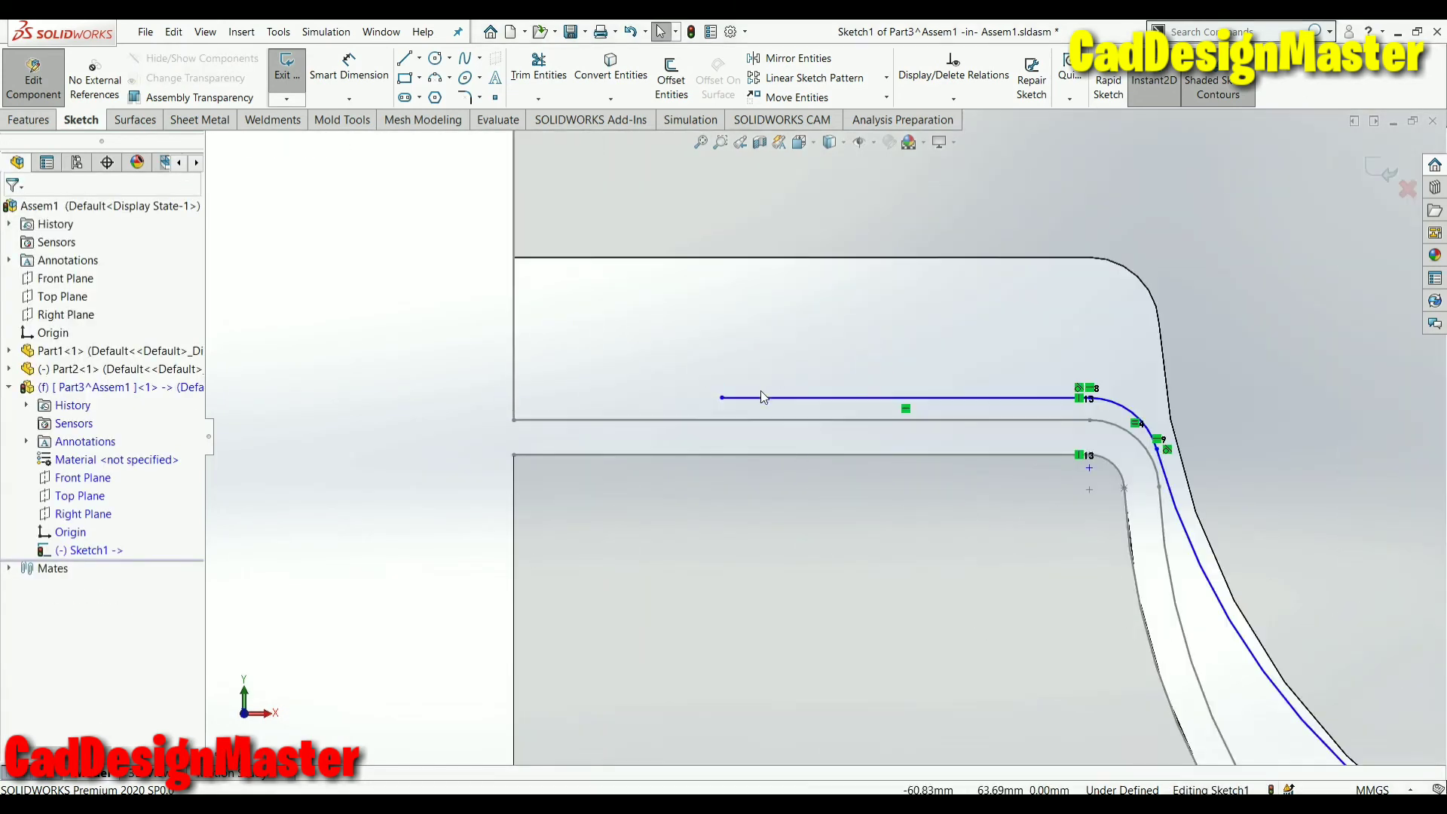
Make the left horizontal sketch line collinear with the groove's straight model edge
{"action": "left_click", "coordinate": [760, 397]}
{"action": "left_click", "coordinate": [766, 427], "text": "ctrl"}
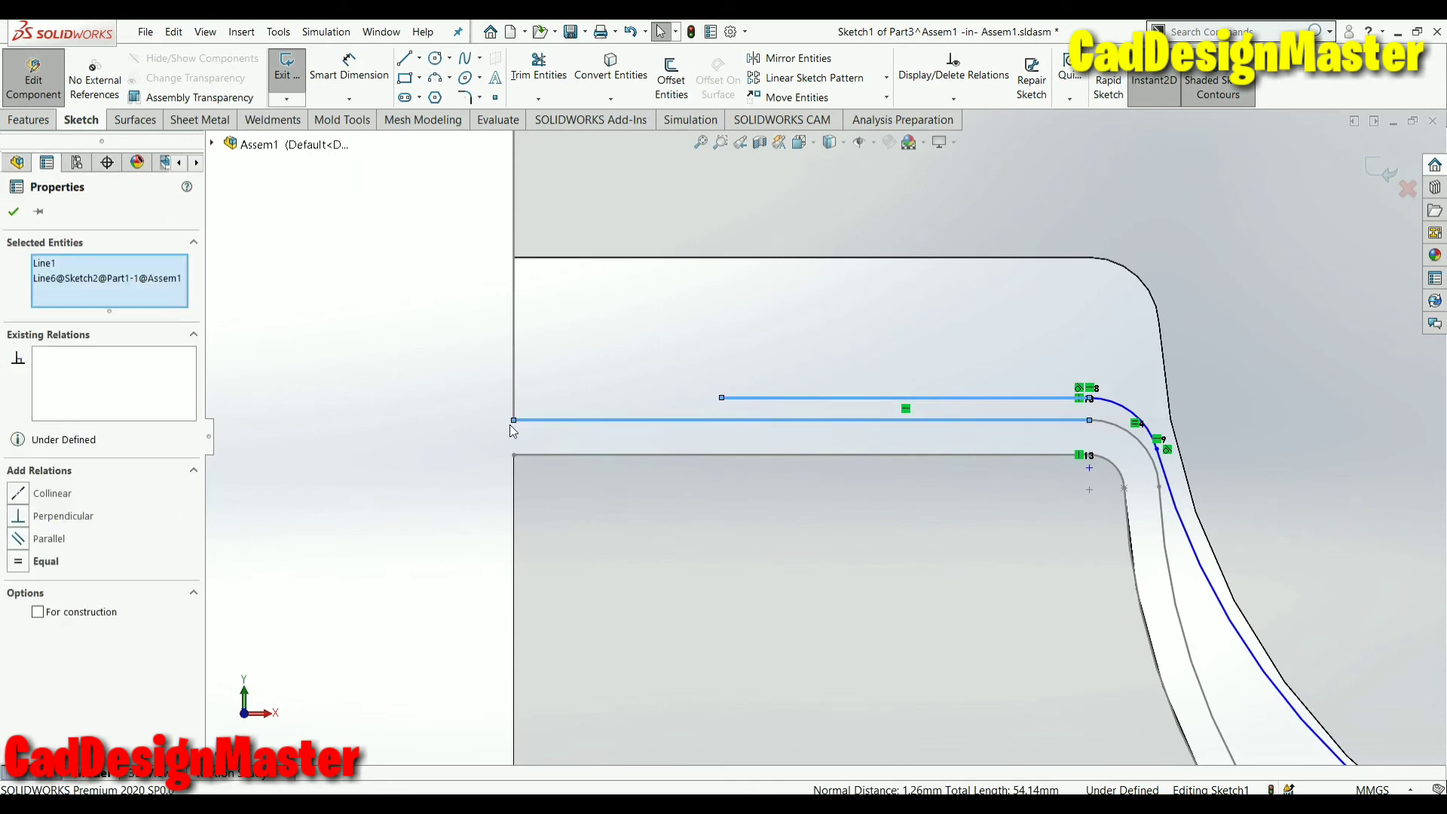
{"action": "left_click", "coordinate": [52, 496]}
{"action": "left_click", "coordinate": [15, 212]}
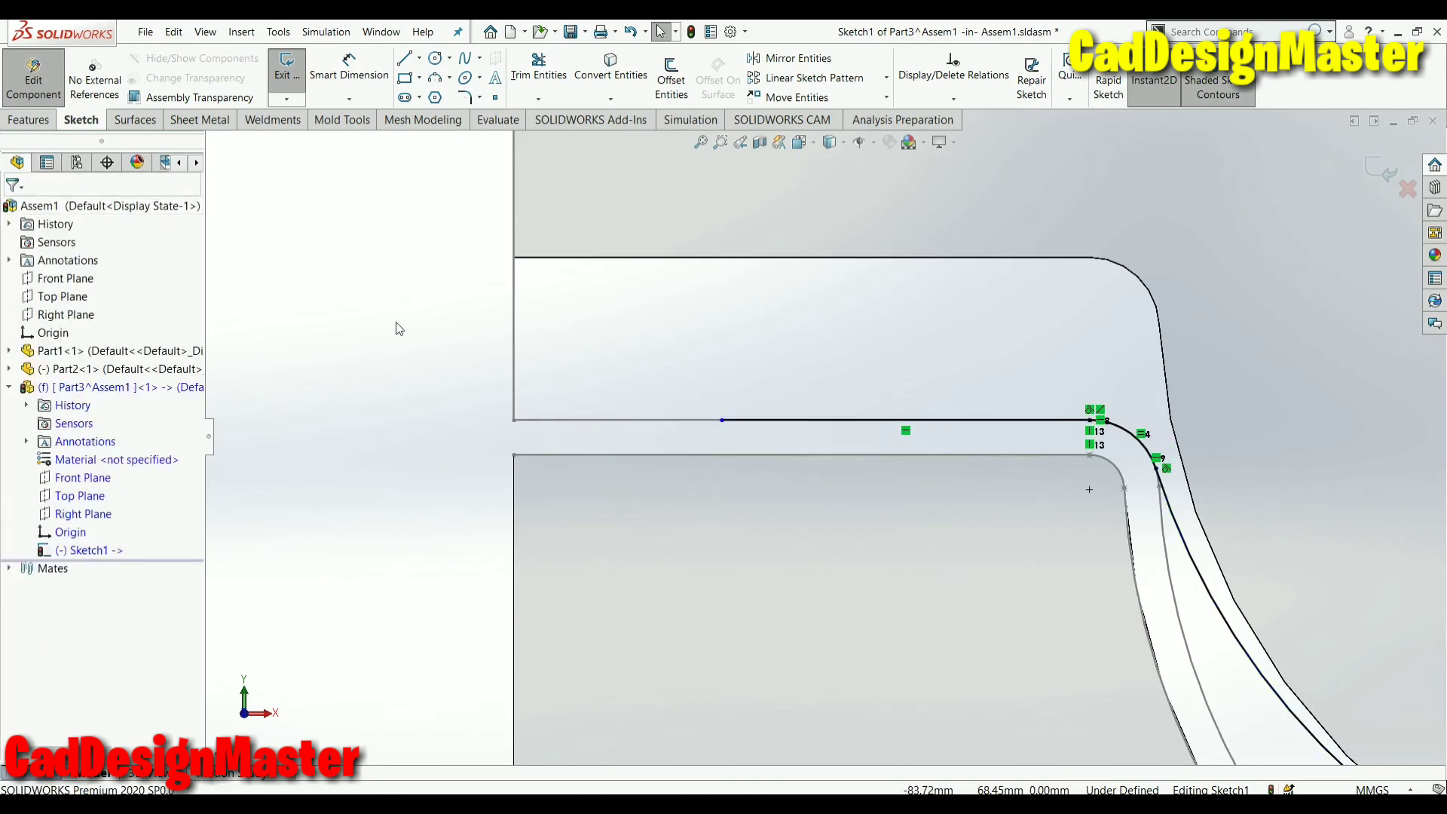
{"action": "scroll", "coordinate": [603, 422], "scroll_direction": "up", "scroll_amount": 10}
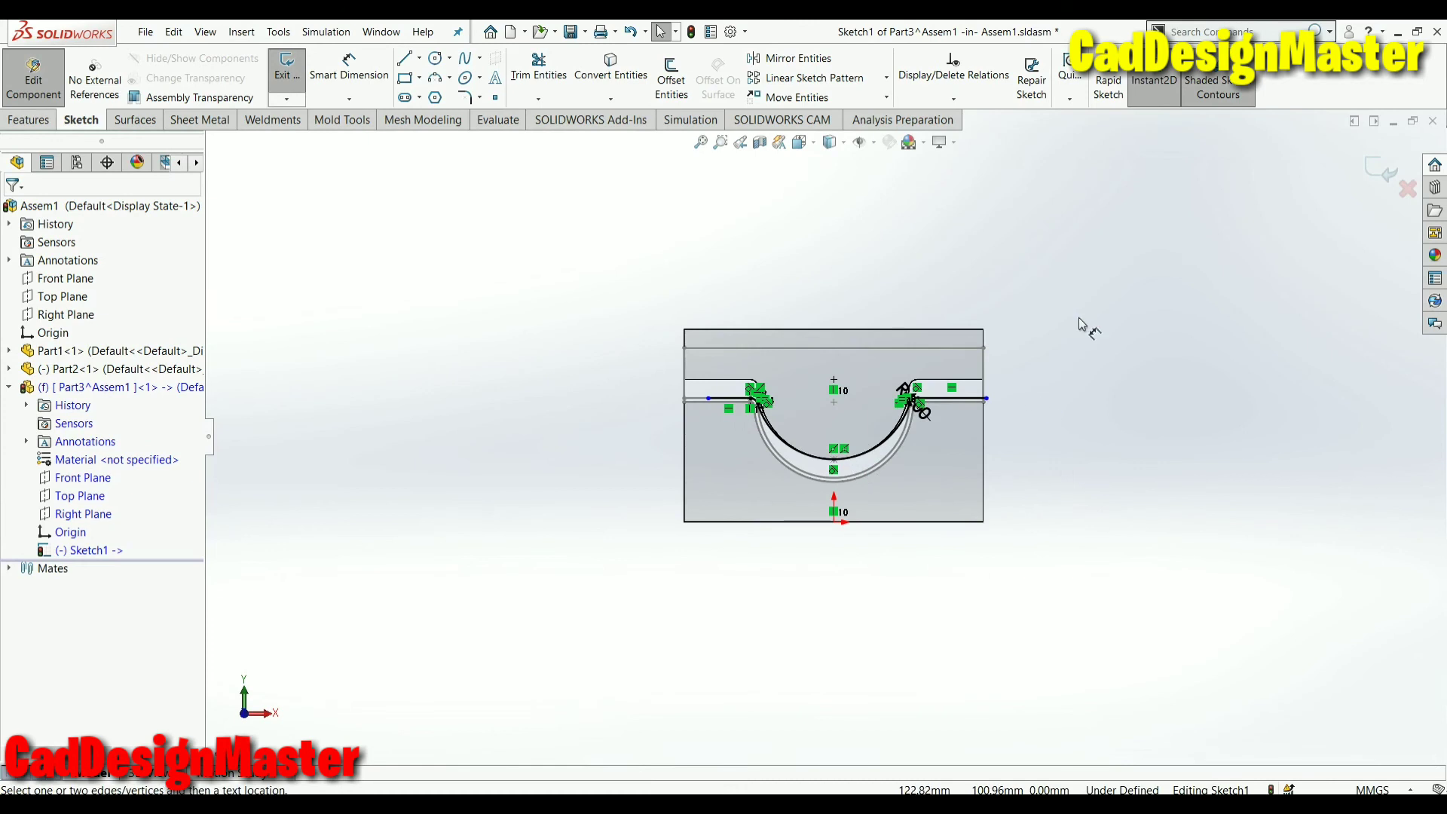
Dimension both horizontal sketch lines at 32 mm using Smart Dimension
{"action": "key", "text": "d"}
{"action": "scroll", "coordinate": [990, 365], "scroll_direction": "down", "scroll_amount": 5}
{"action": "left_click", "coordinate": [823, 456]}
{"action": "left_click", "coordinate": [1041, 430]}
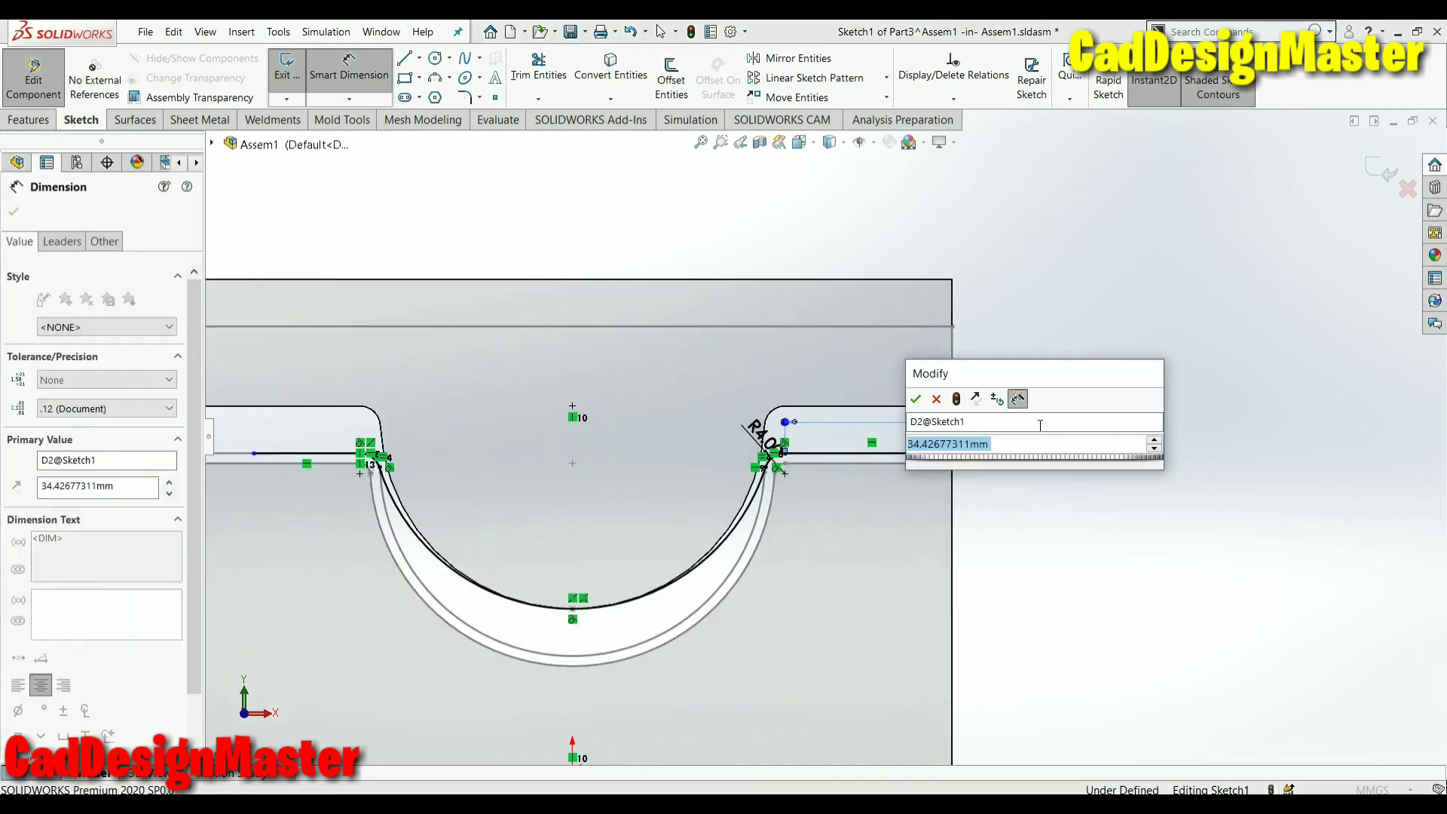
{"action": "key", "text": "Return"}
{"action": "key", "text": "Return"}
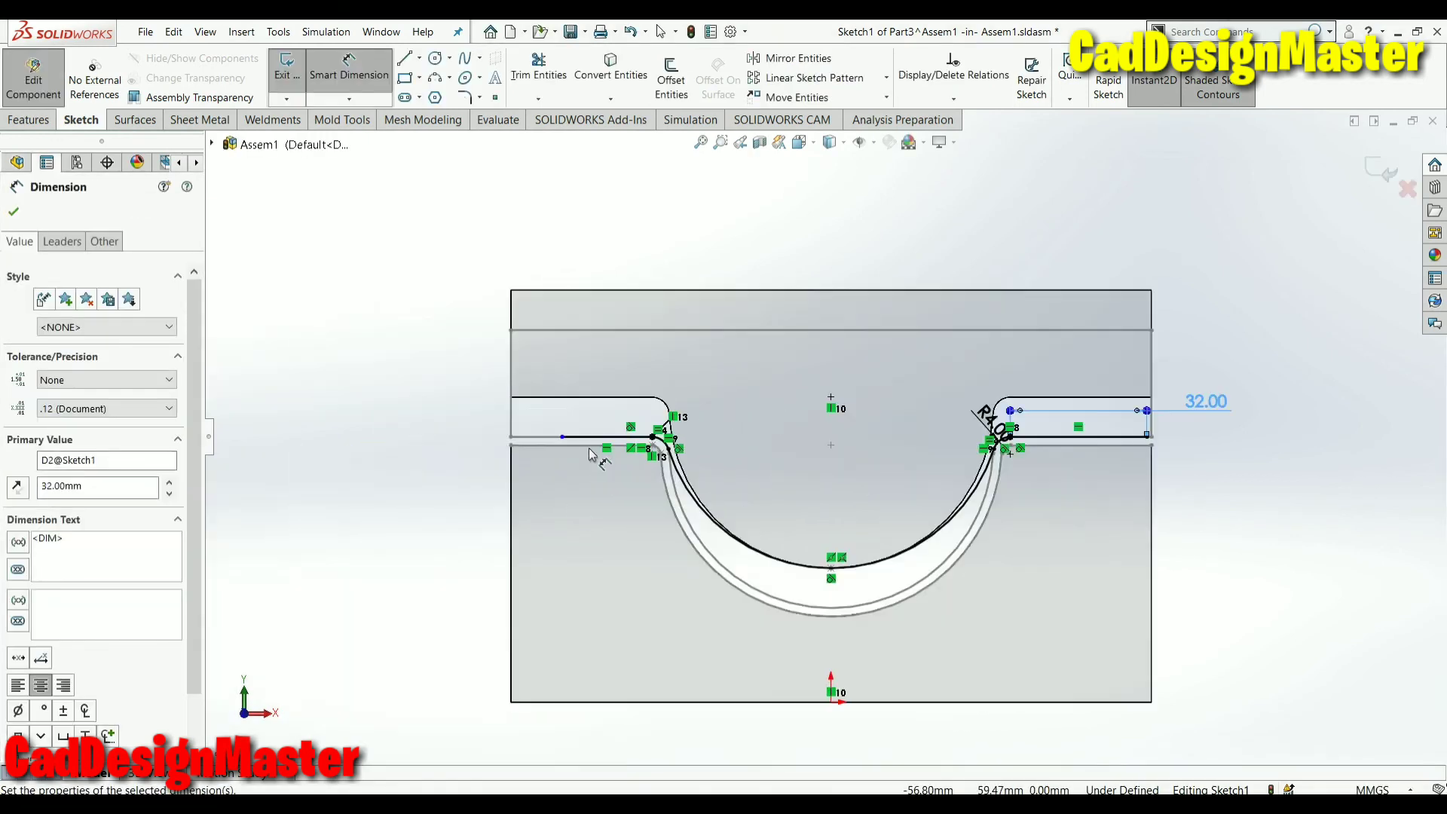
{"action": "left_click", "coordinate": [581, 430]}
{"action": "left_click", "coordinate": [449, 403]}
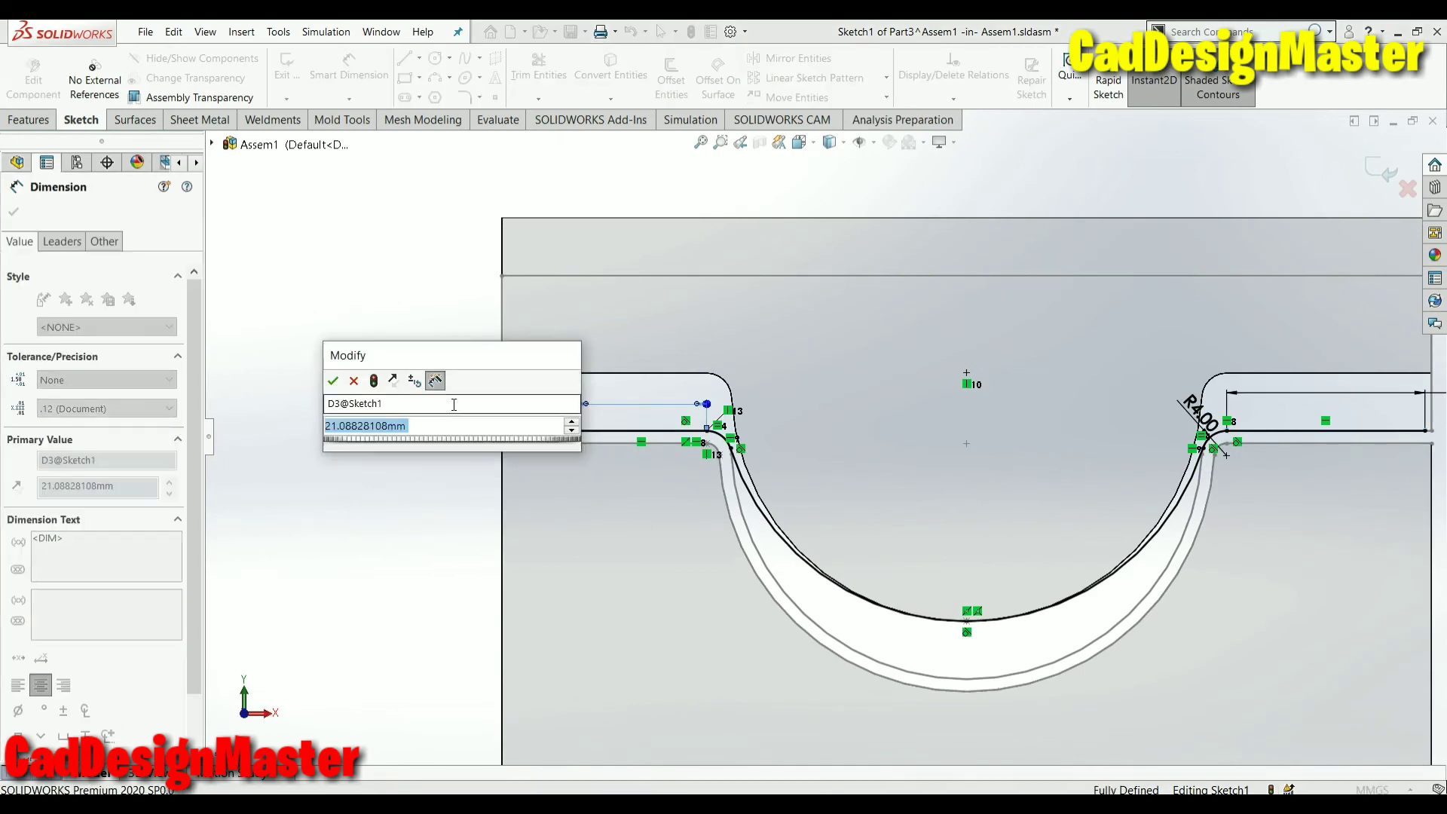
{"action": "type", "text": "32"}
{"action": "key", "text": "Return"}
{"action": "right_click", "coordinate": [381, 296]}
{"action": "left_click", "coordinate": [420, 367]}
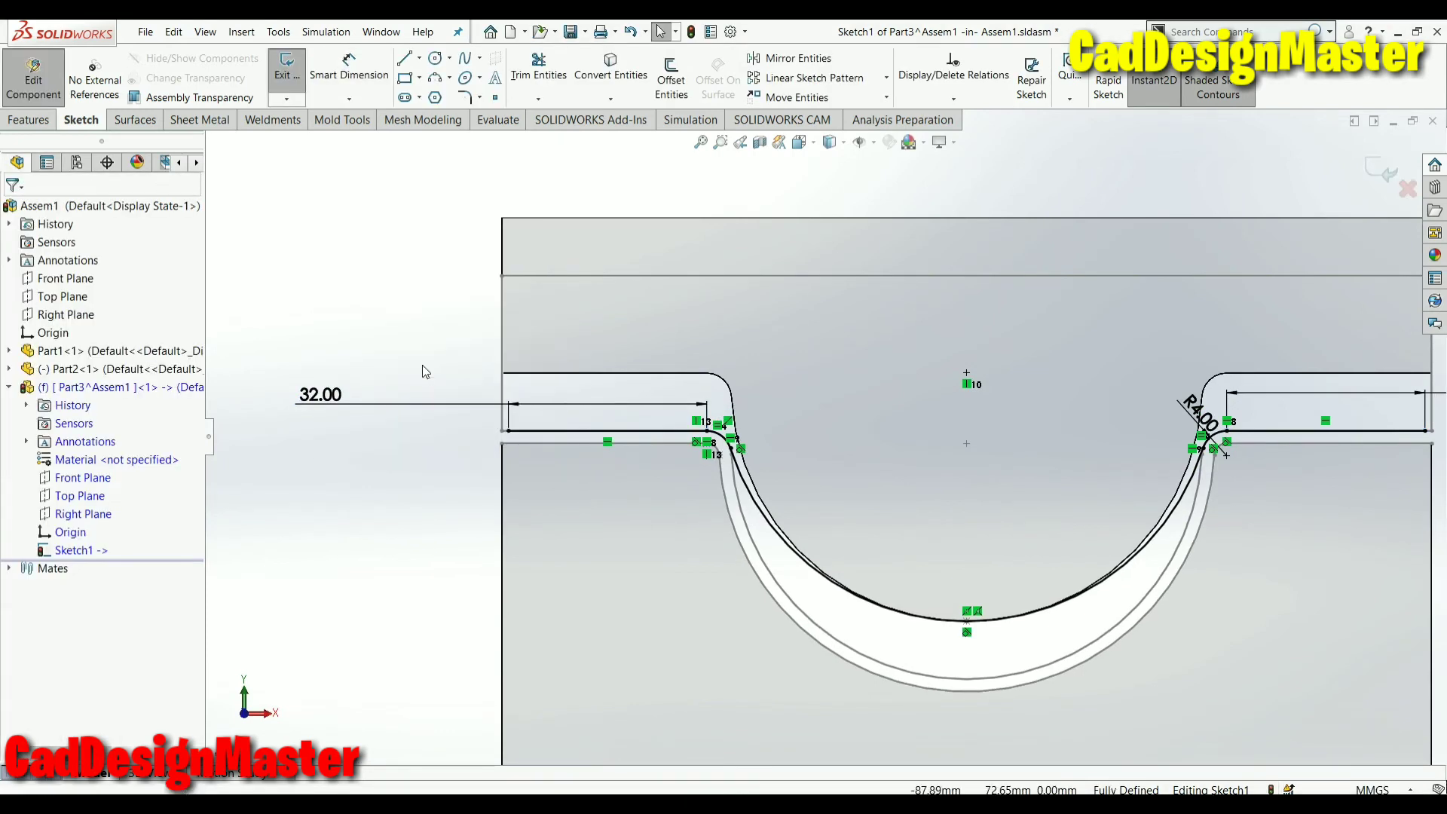
Measure the gap between the two horizontal lines, confirming the 2 mm offset
{"action": "scroll", "coordinate": [1055, 641], "scroll_direction": "up", "scroll_amount": 3}
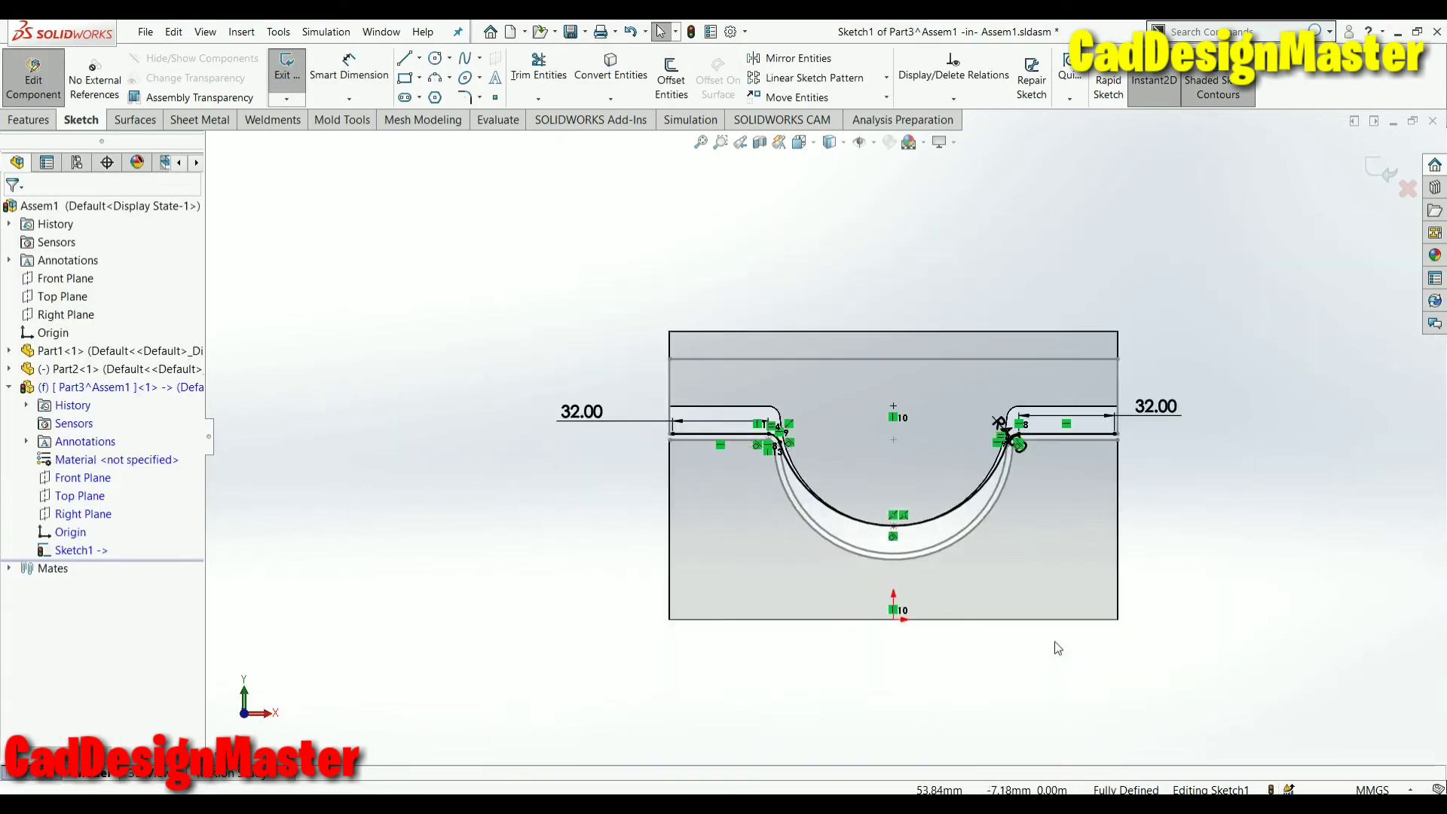
{"action": "scroll", "coordinate": [951, 522], "scroll_direction": "down", "scroll_amount": 1}
{"action": "scroll", "coordinate": [930, 500], "scroll_direction": "down", "scroll_amount": 1}
{"action": "scroll", "coordinate": [884, 404], "scroll_direction": "down", "scroll_amount": 1}
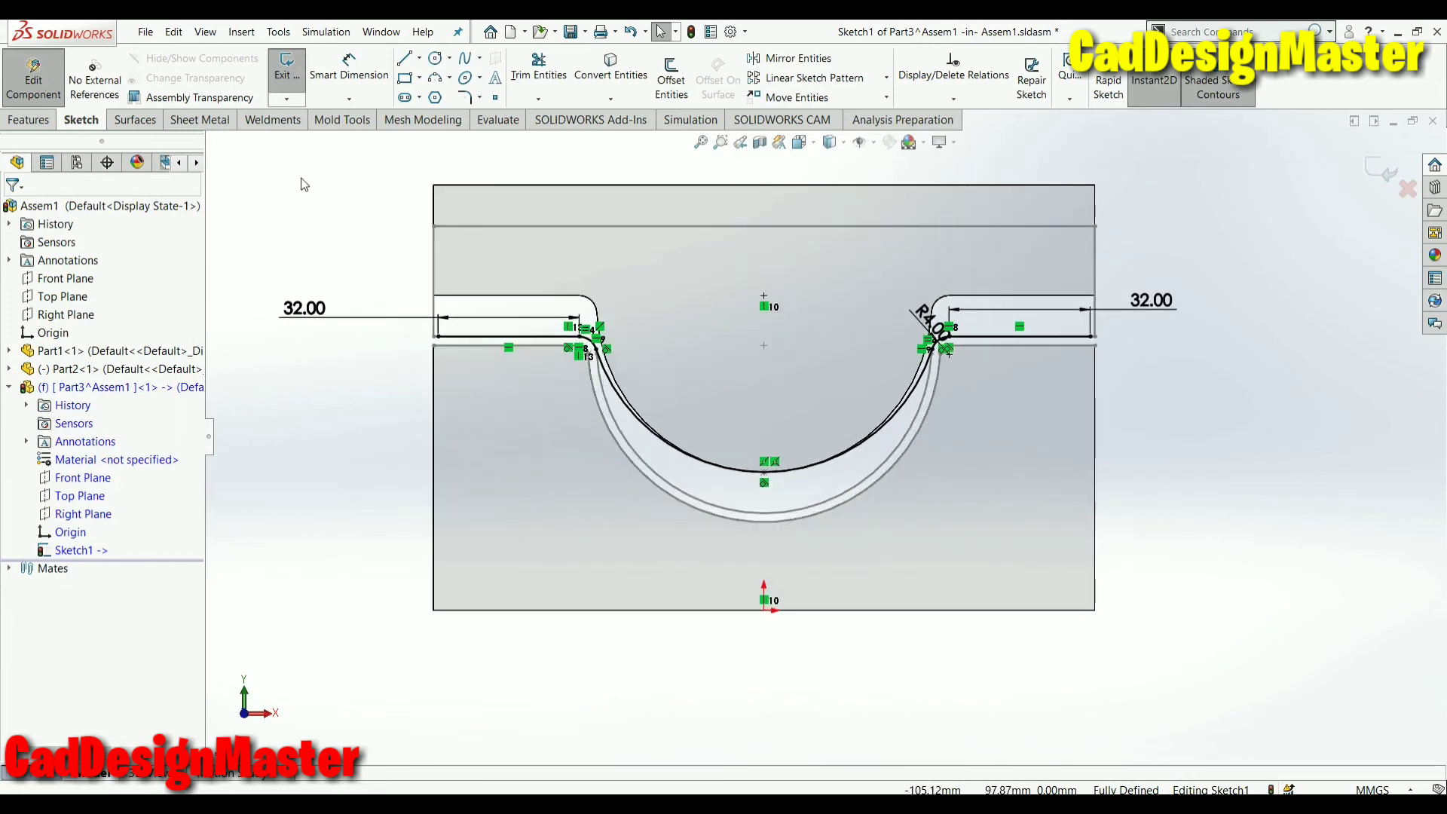
{"action": "scroll", "coordinate": [584, 354], "scroll_direction": "down", "scroll_amount": 4}
{"action": "scroll", "coordinate": [603, 365], "scroll_direction": "down", "scroll_amount": 2}
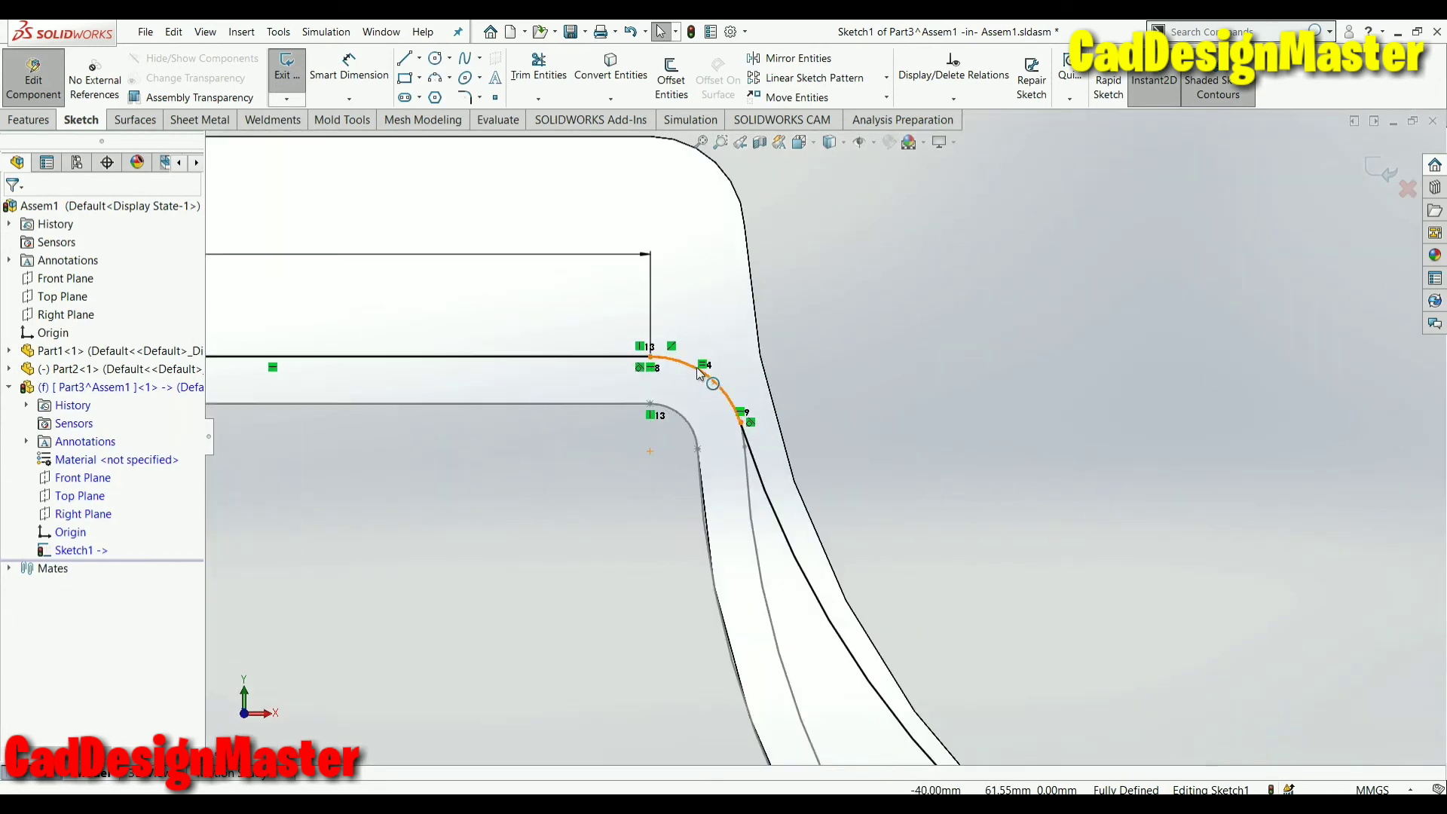
{"action": "left_click", "coordinate": [509, 124]}
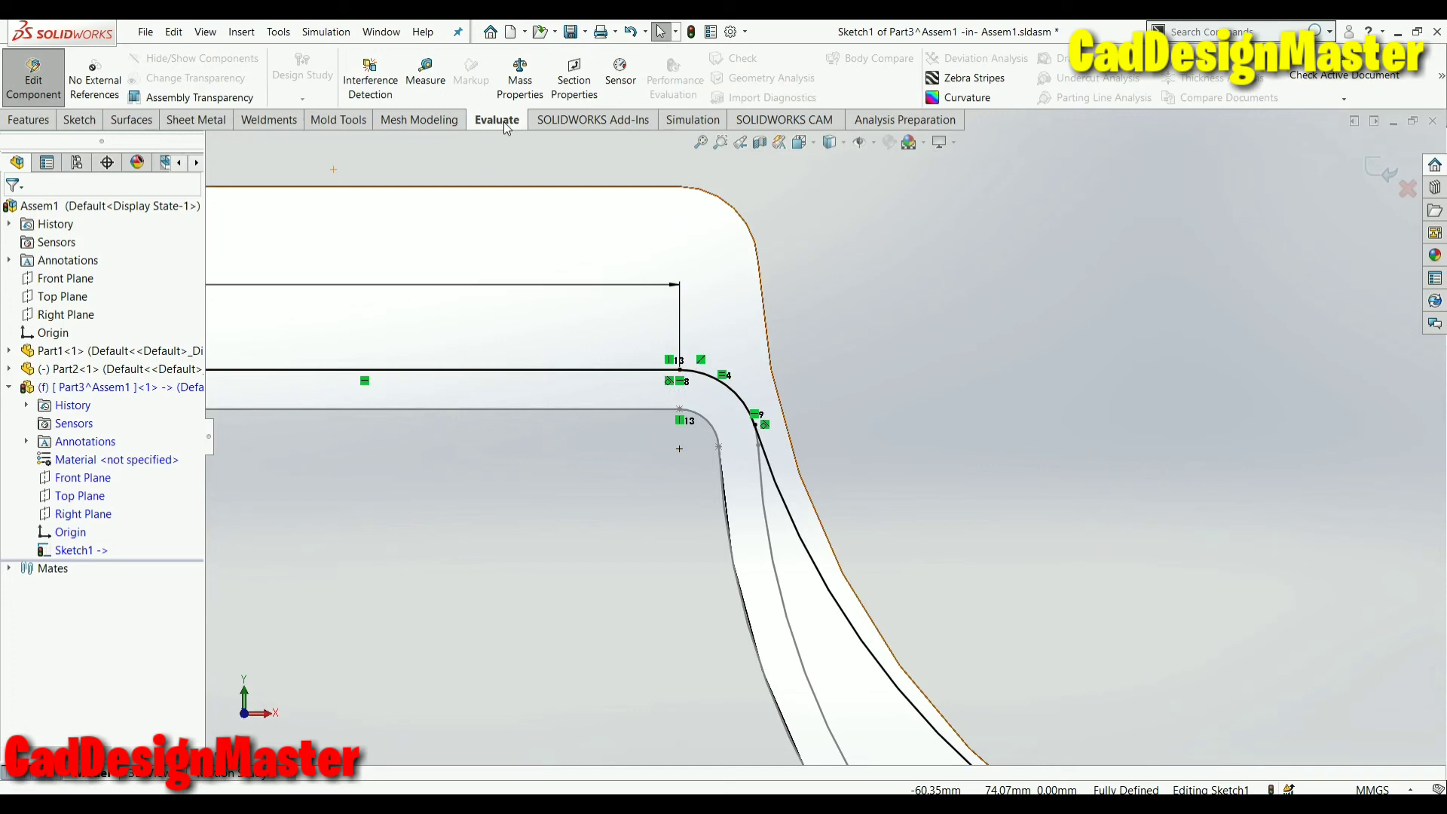
{"action": "left_click", "coordinate": [426, 79]}
{"action": "left_click", "coordinate": [540, 369]}
{"action": "left_click", "coordinate": [530, 409]}
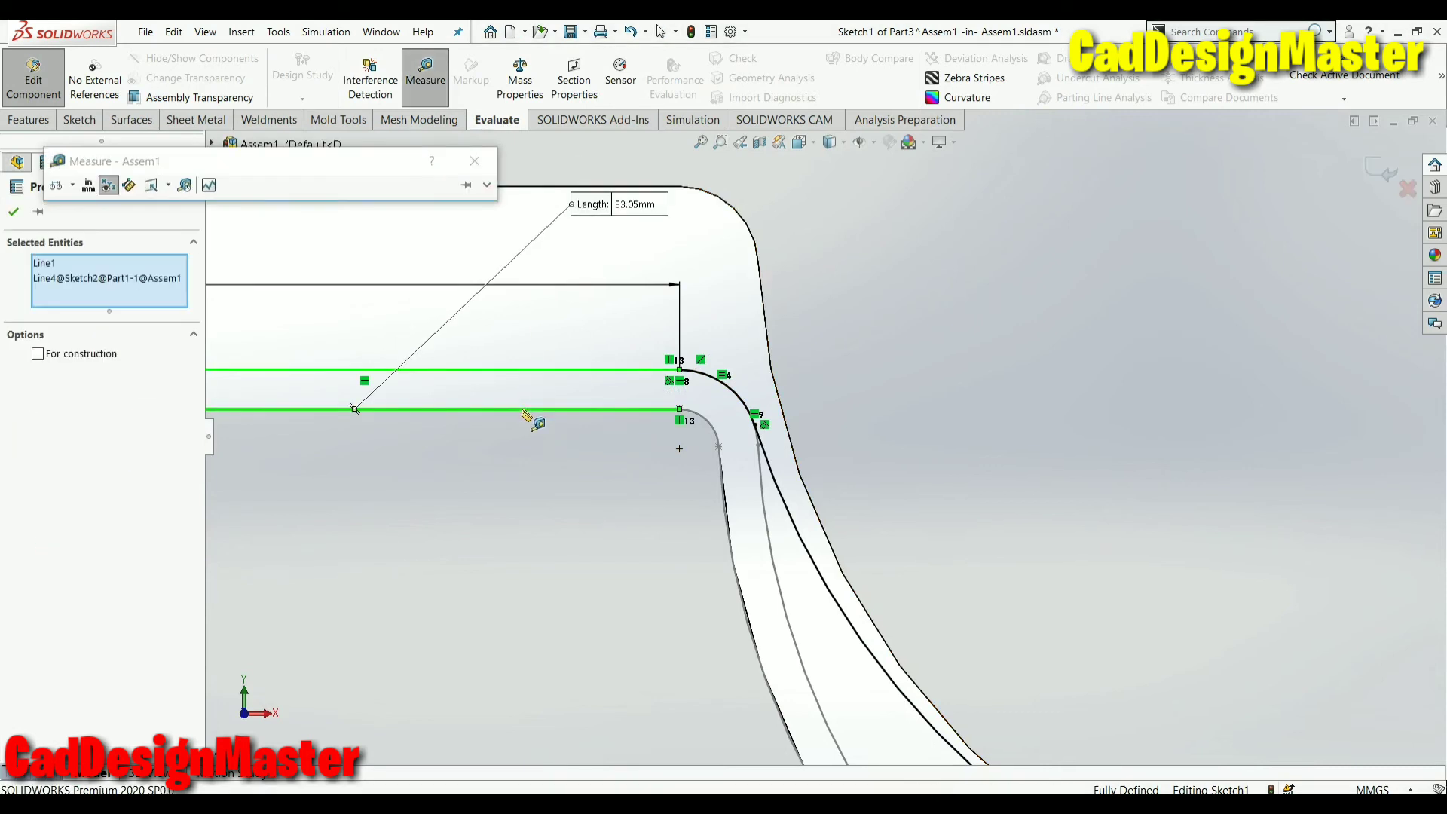
{"action": "scroll", "coordinate": [637, 238], "scroll_direction": "up", "scroll_amount": 3}
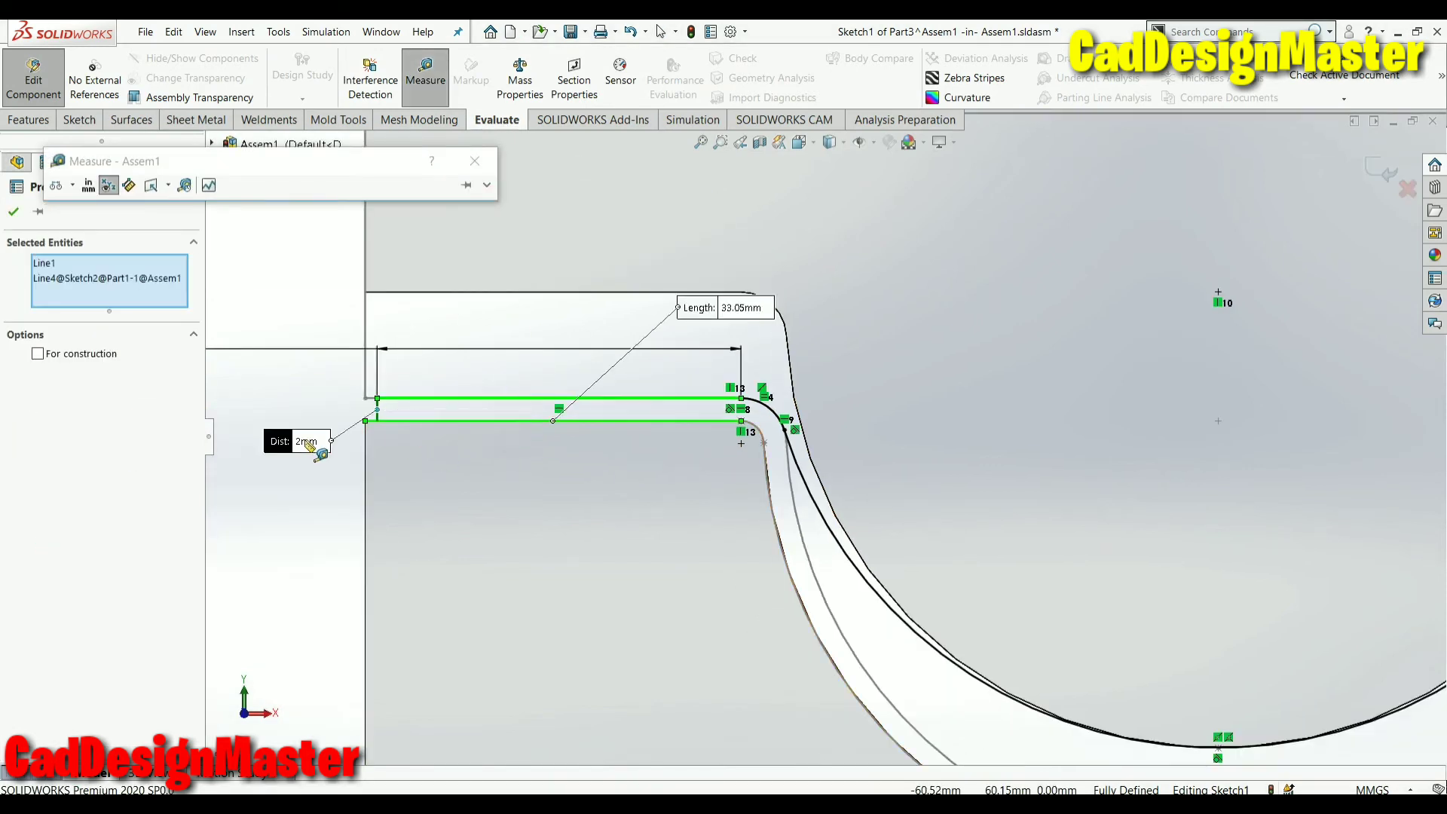
{"action": "scroll", "coordinate": [311, 449], "scroll_direction": "down", "scroll_amount": 2}
{"action": "scroll", "coordinate": [400, 449], "scroll_direction": "down", "scroll_amount": 2}
{"action": "key", "text": "Escape"}
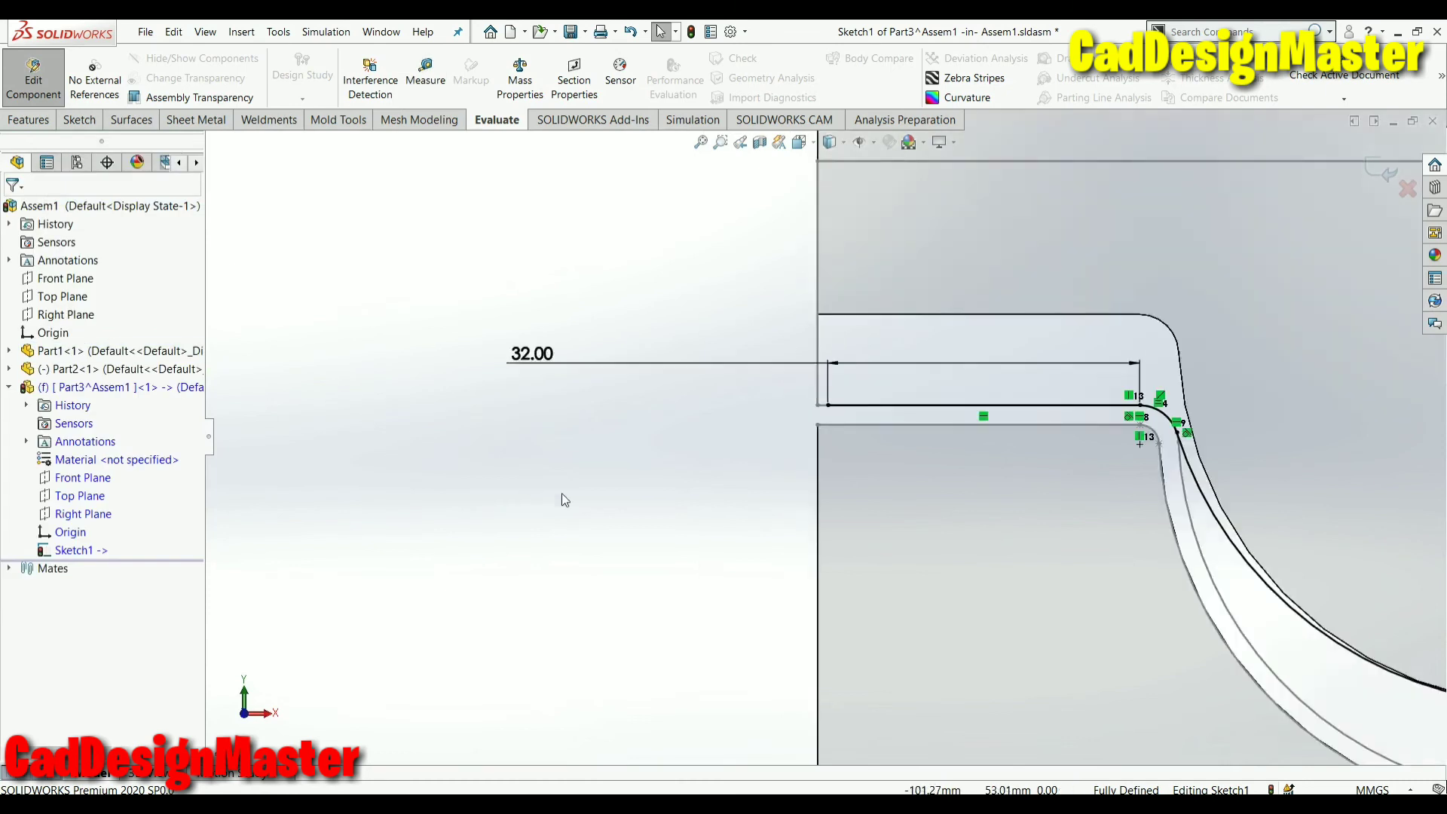
{"action": "scroll", "coordinate": [825, 437], "scroll_direction": "up", "scroll_amount": 2}
{"action": "left_click", "coordinate": [28, 120]}
Start a thin boss-extrude of the groove sketch with a 2 mm wall thickness
{"action": "left_click", "coordinate": [294, 75]}
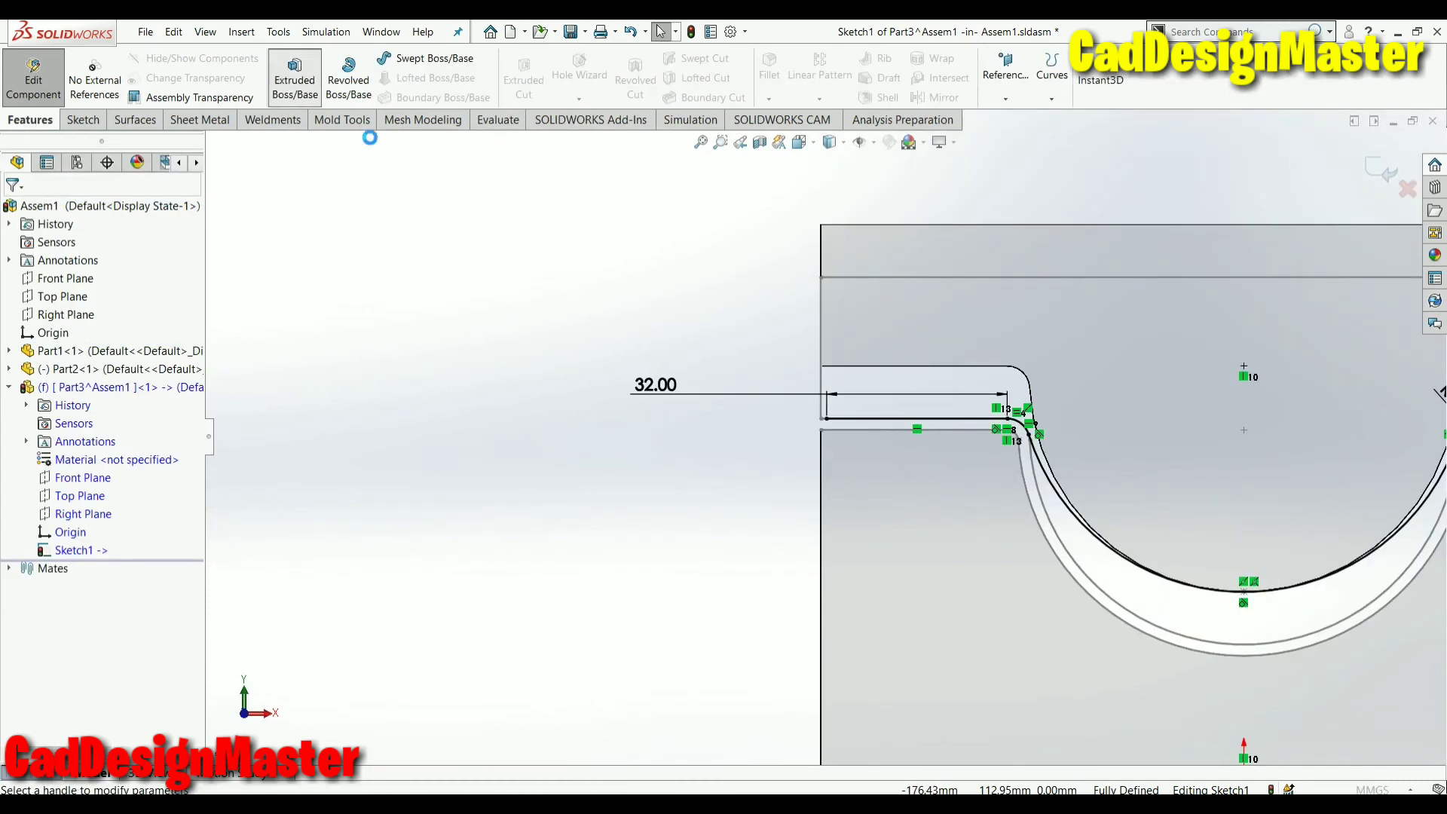
{"action": "middle_click_drag", "start_coordinate": [535, 357], "coordinate": [614, 382]}
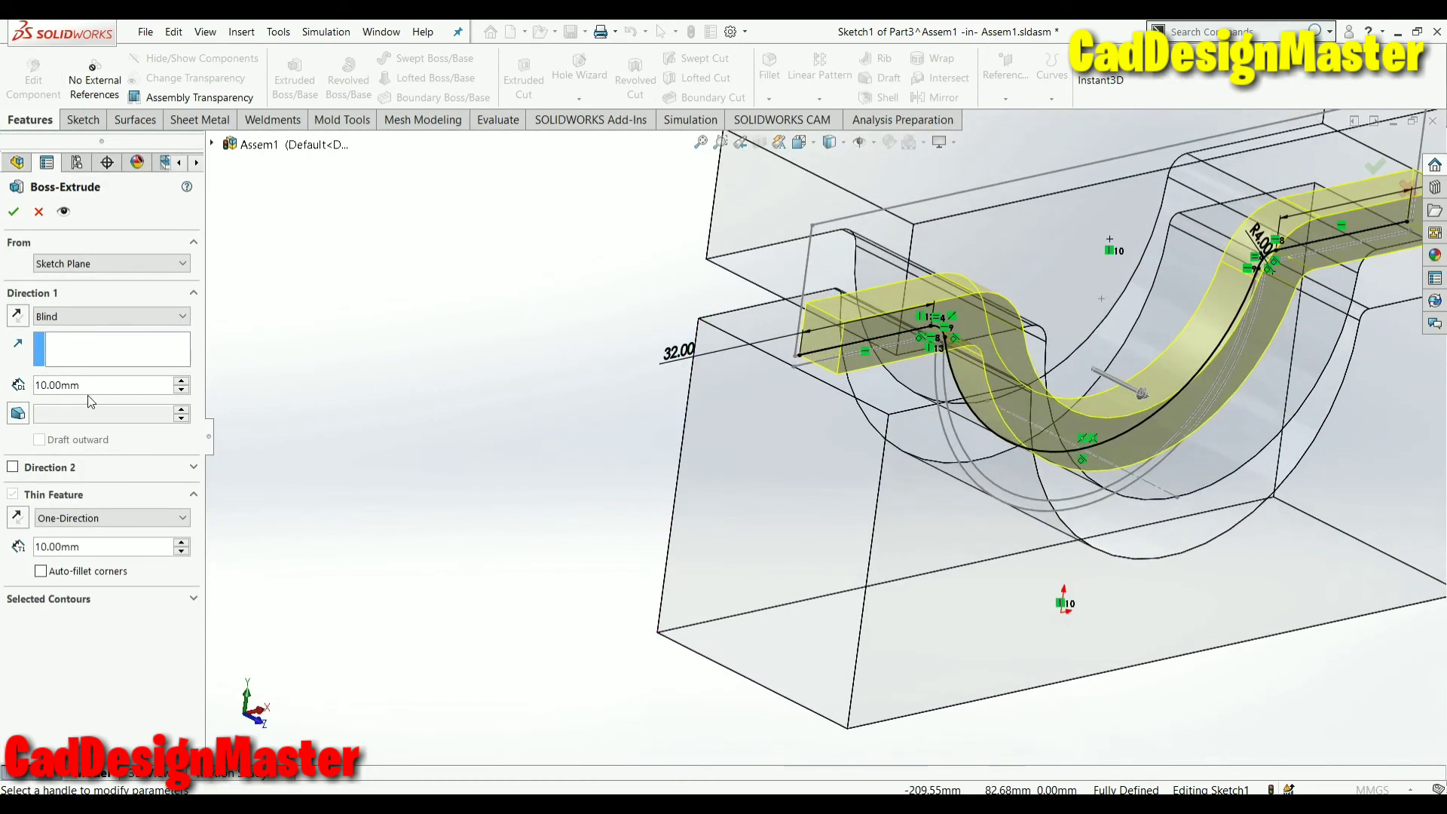
{"action": "scroll", "coordinate": [181, 549], "scroll_direction": "up", "scroll_amount": 3}
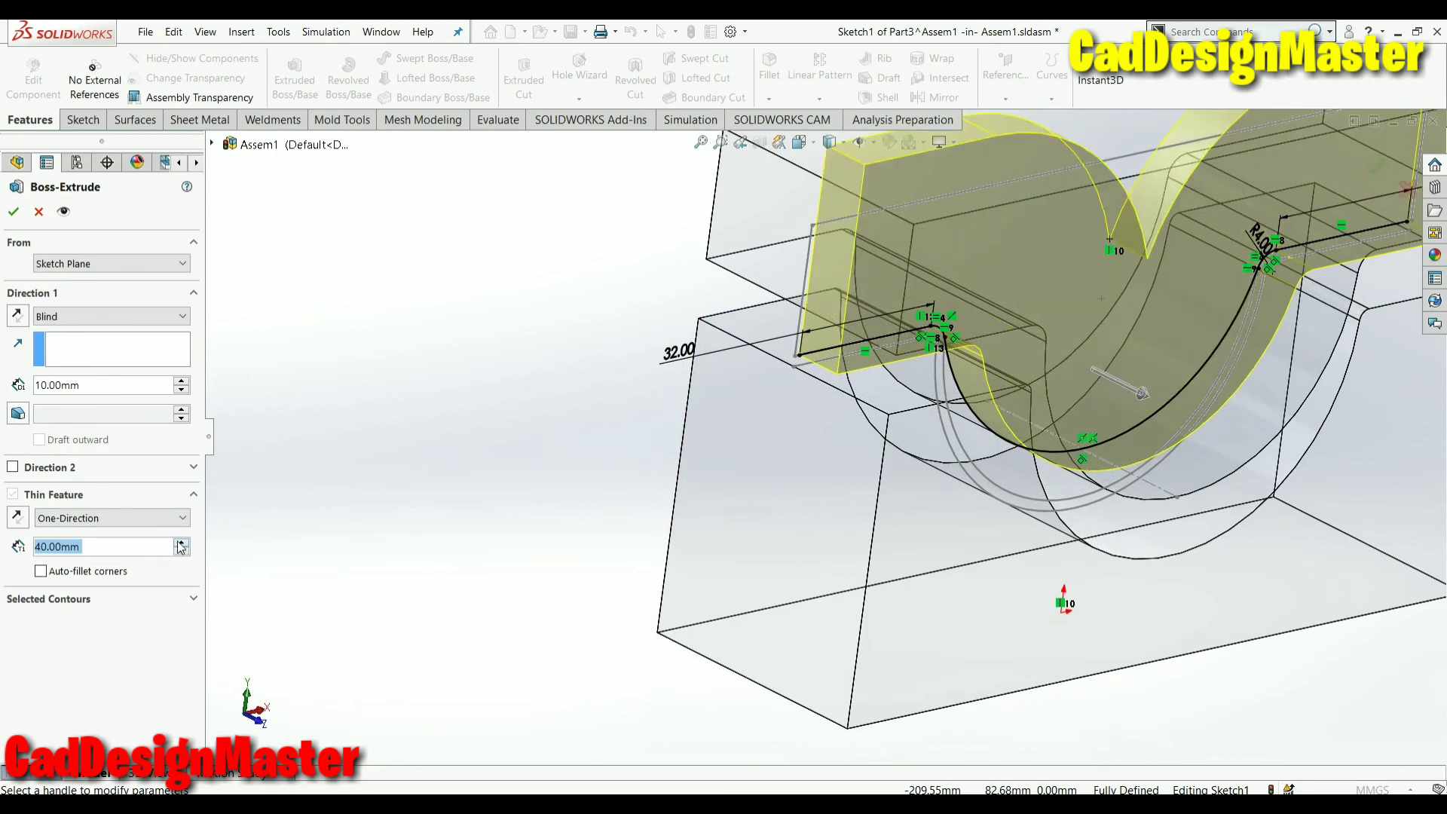
{"action": "type", "text": "2"}
{"action": "key", "text": "Return"}
Flip the thin wall to the other side and extrude 50 mm with Mid Plane
{"action": "middle_click_drag", "start_coordinate": [493, 504], "coordinate": [567, 444]}
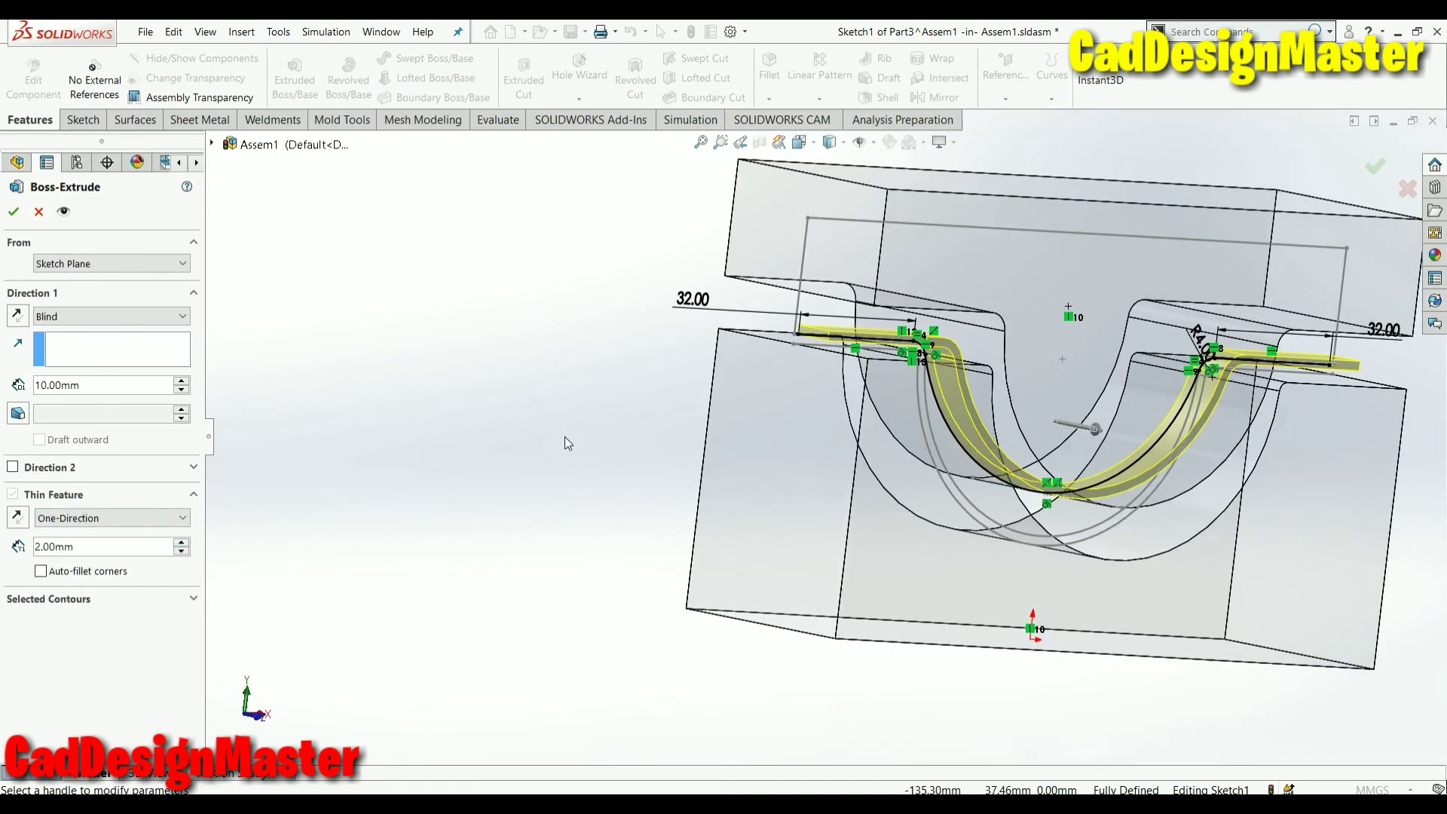
{"action": "left_click", "coordinate": [16, 521]}
{"action": "type", "text": "5"}
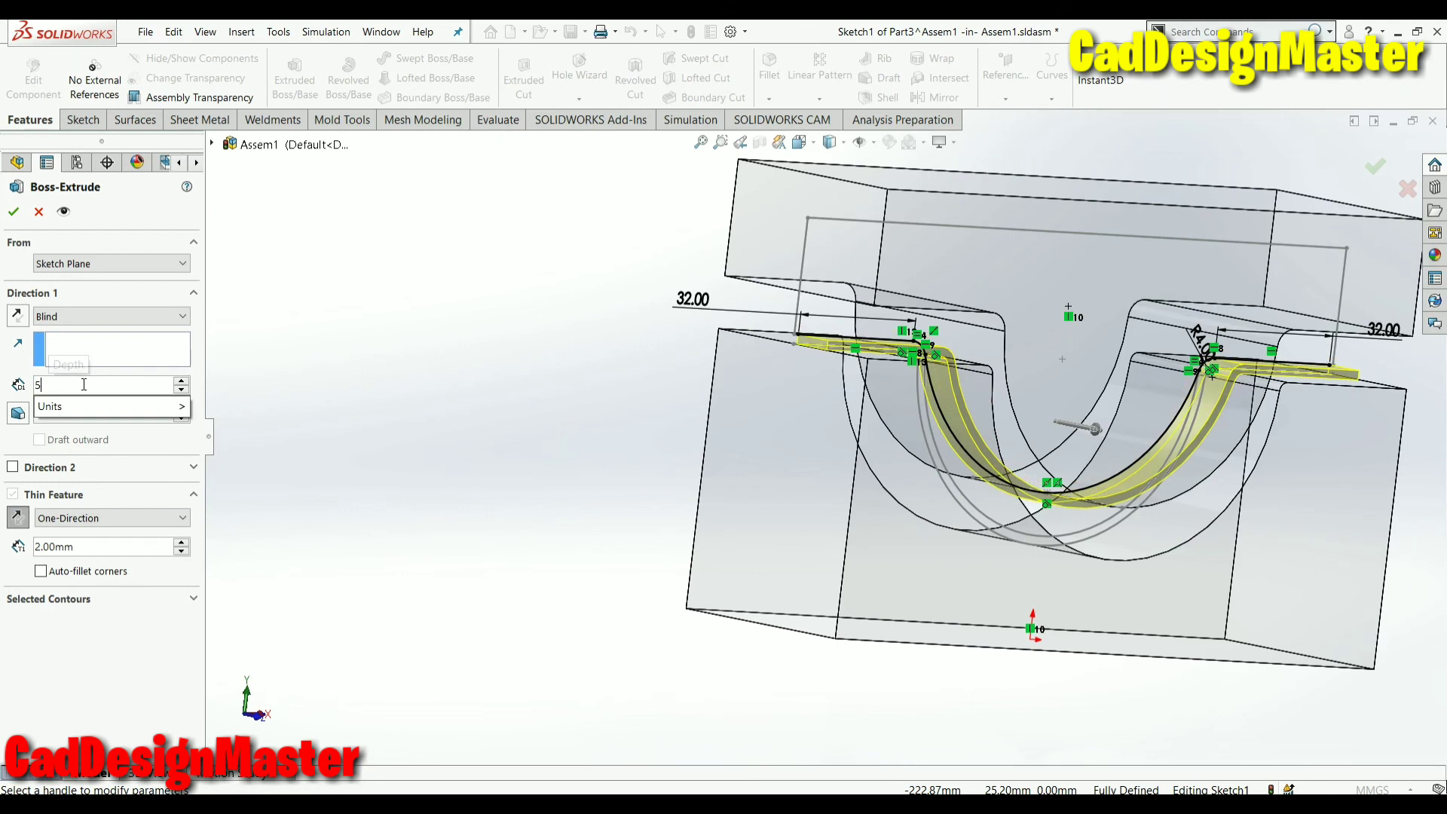
{"action": "type", "text": "0"}
{"action": "key", "text": "Return"}
{"action": "middle_click_drag", "start_coordinate": [533, 430], "coordinate": [487, 471]}
{"action": "left_click", "coordinate": [111, 316]}
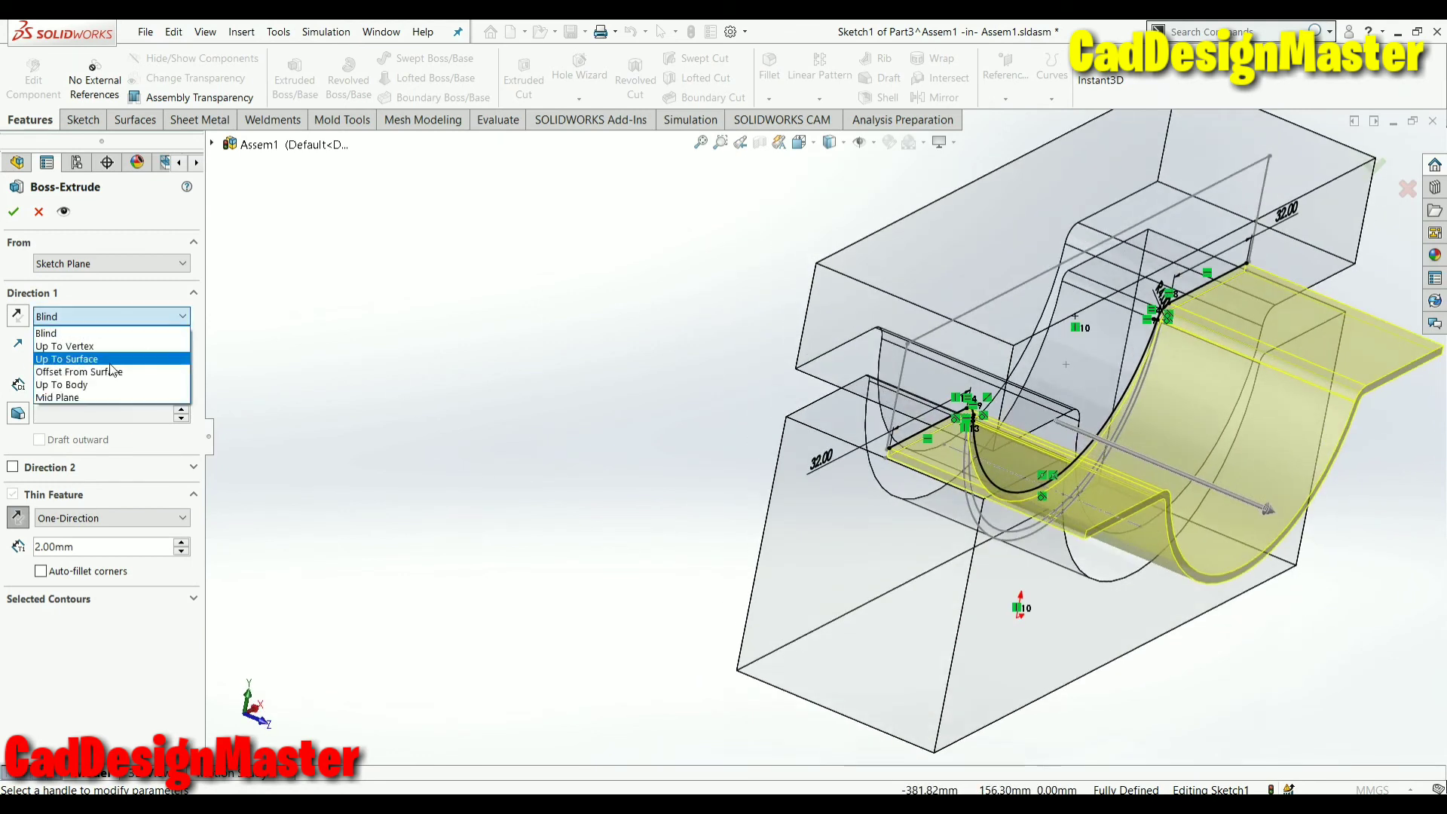
{"action": "left_click", "coordinate": [92, 398]}
Accept Extrude-Thin1 and exit Part3 editing back to the assembly in isometric view
{"action": "left_click", "coordinate": [14, 212]}
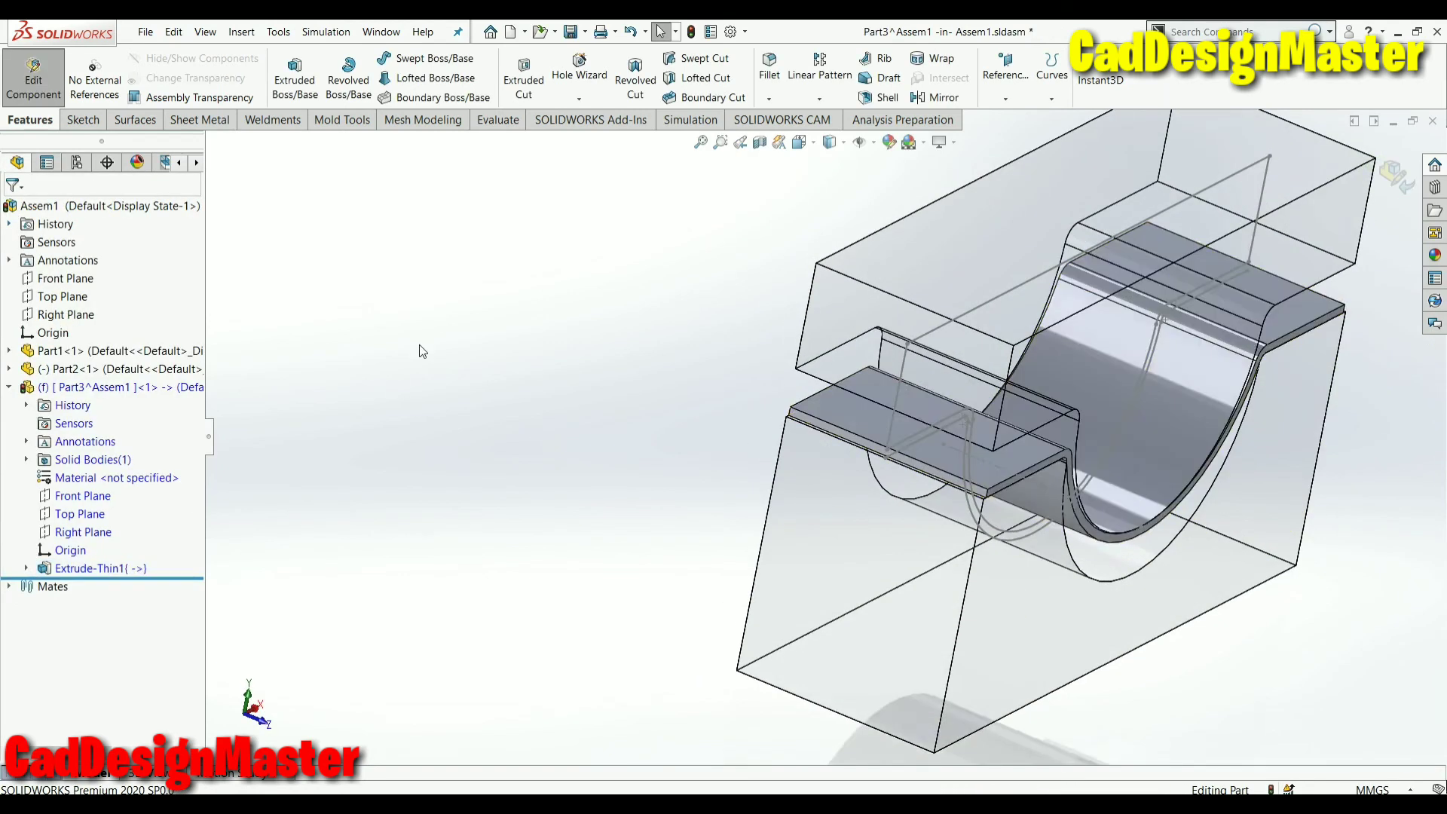
{"action": "mouse_move", "coordinate": [422, 249]}
{"action": "middle_mouse_down"}
{"action": "mouse_move", "coordinate": [419, 209]}
{"action": "mouse_move", "coordinate": [389, 260]}
{"action": "mouse_move", "coordinate": [349, 284]}
{"action": "mouse_move", "coordinate": [536, 279]}
{"action": "mouse_move", "coordinate": [354, 369]}
{"action": "middle_mouse_up"}
{"action": "scroll", "coordinate": [652, 348], "scroll_direction": "up", "scroll_amount": 5}
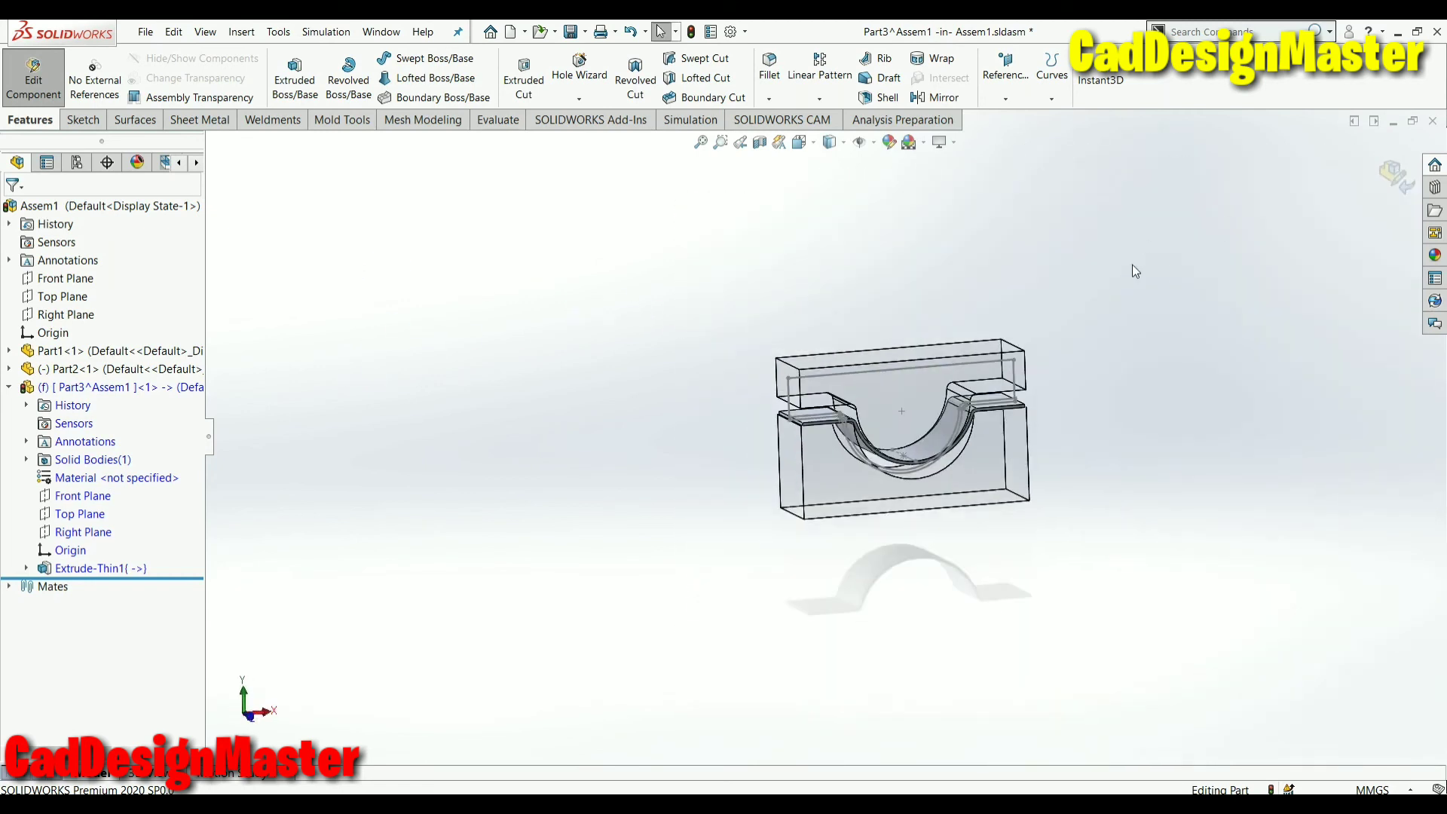
{"action": "key", "text": "ctrl+7"}
{"action": "left_click", "coordinate": [1396, 175]}
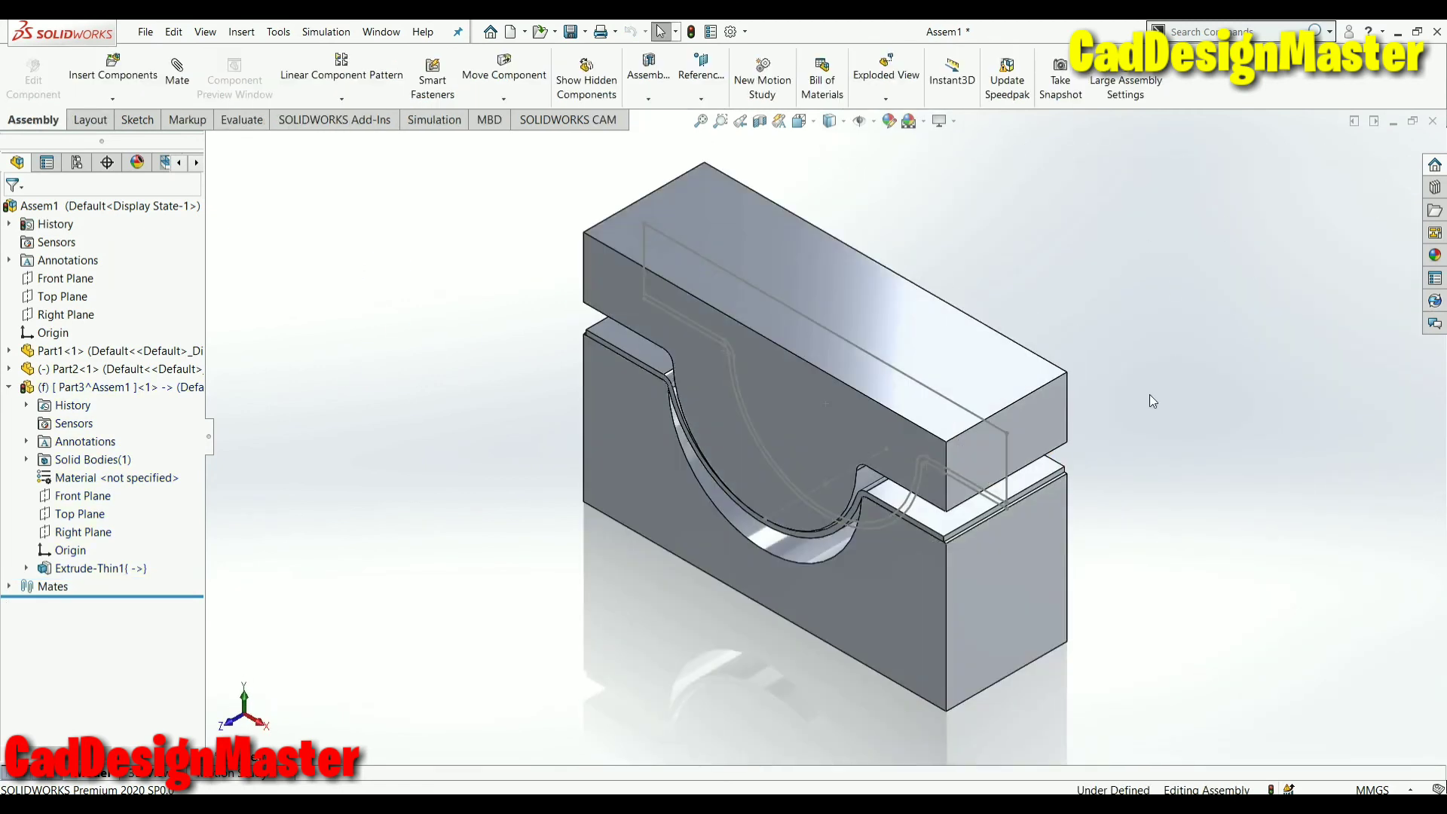
Drag the upper block (Part2) up and back down to confirm it moves freely
{"action": "middle_click_drag", "start_coordinate": [1150, 395], "coordinate": [837, 499]}
{"action": "scroll", "coordinate": [837, 499], "scroll_direction": "down", "scroll_amount": 3}
{"action": "scroll", "coordinate": [840, 498], "scroll_direction": "up", "scroll_amount": 3}
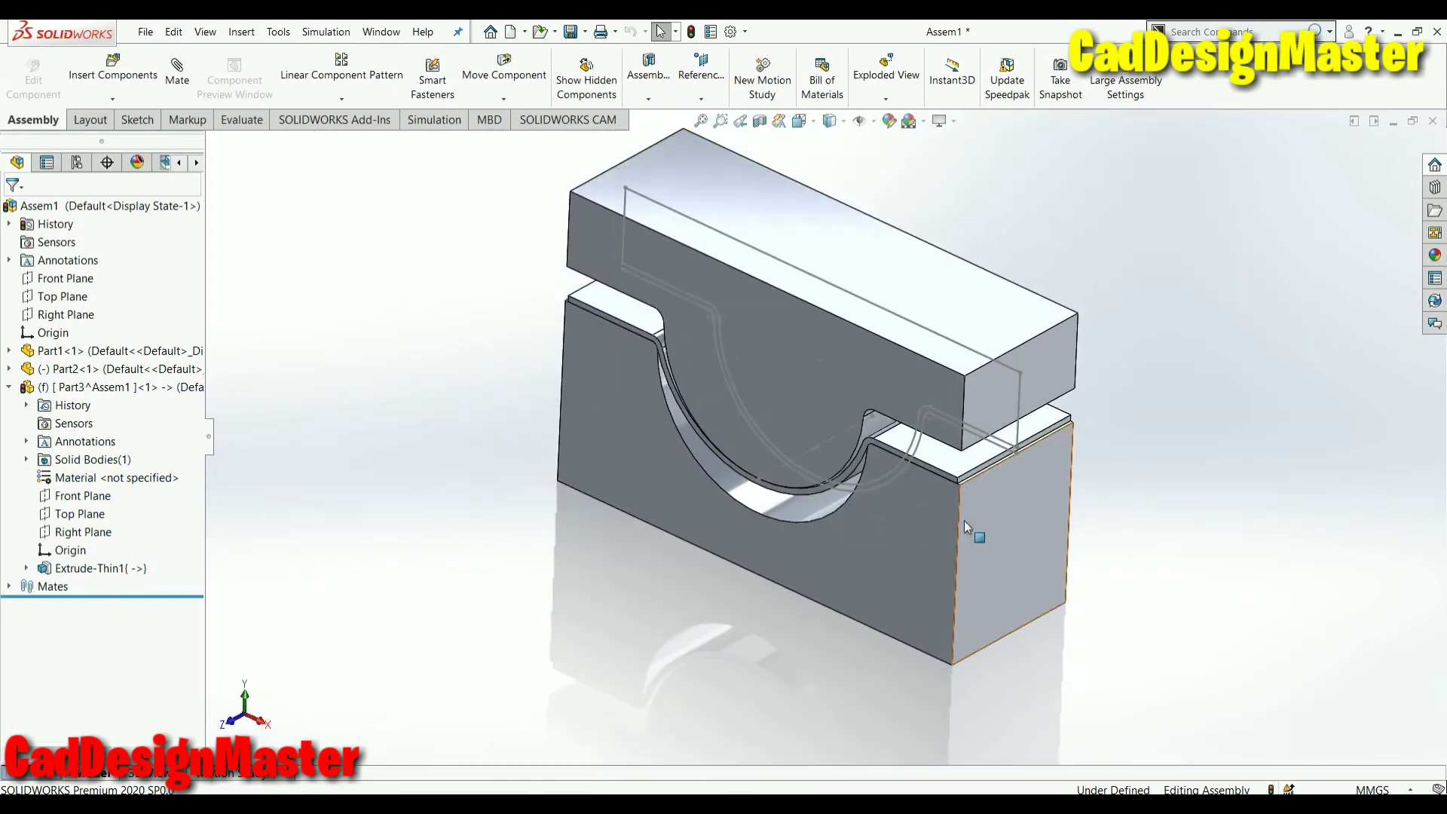
{"action": "left_click", "coordinate": [816, 421]}
{"action": "key", "text": "ctrl+8"}
{"action": "left_click", "coordinate": [1269, 357]}
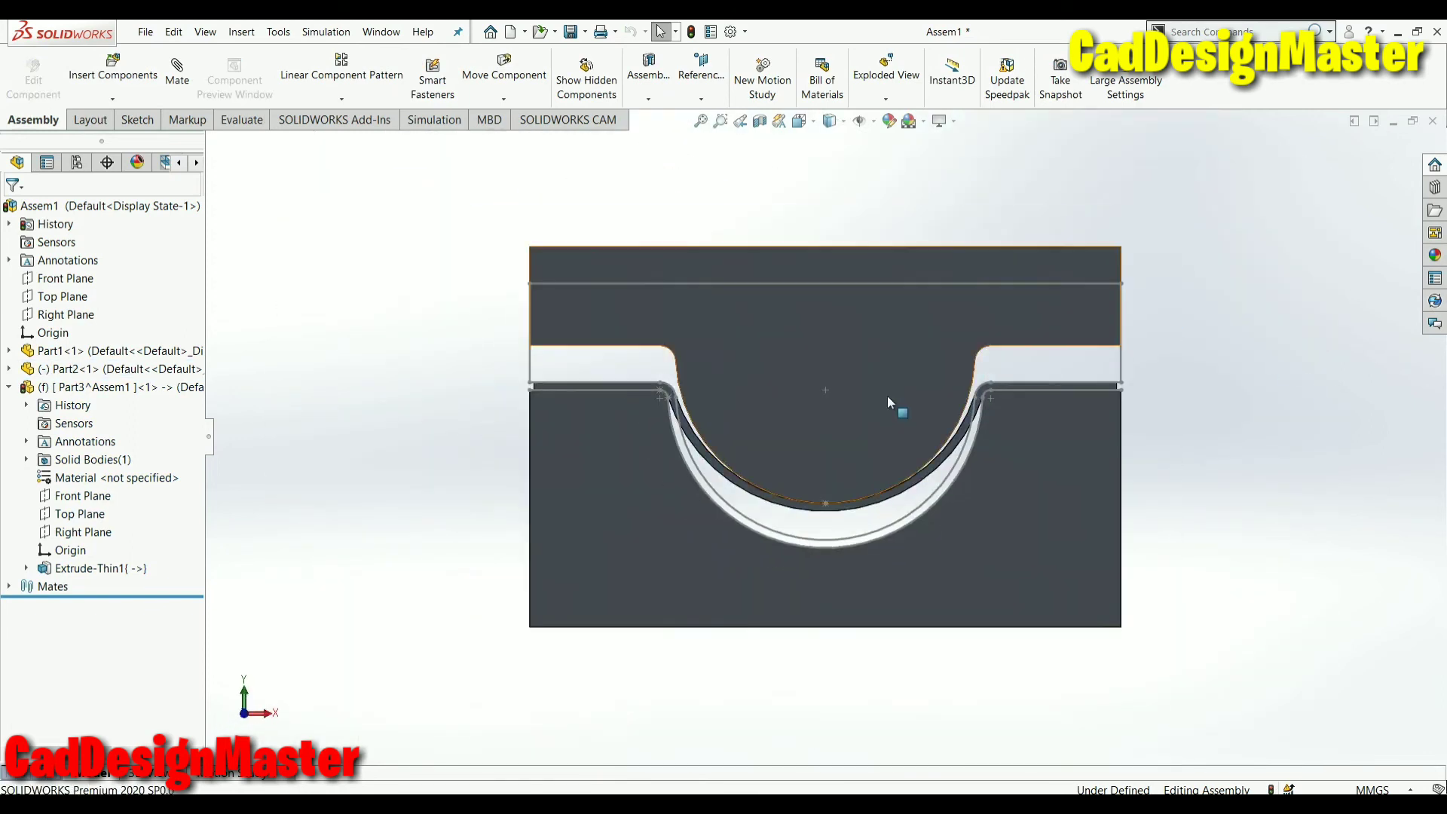
{"action": "left_click", "coordinate": [871, 397]}
{"action": "left_click_drag", "start_coordinate": [871, 397], "coordinate": [872, 370]}
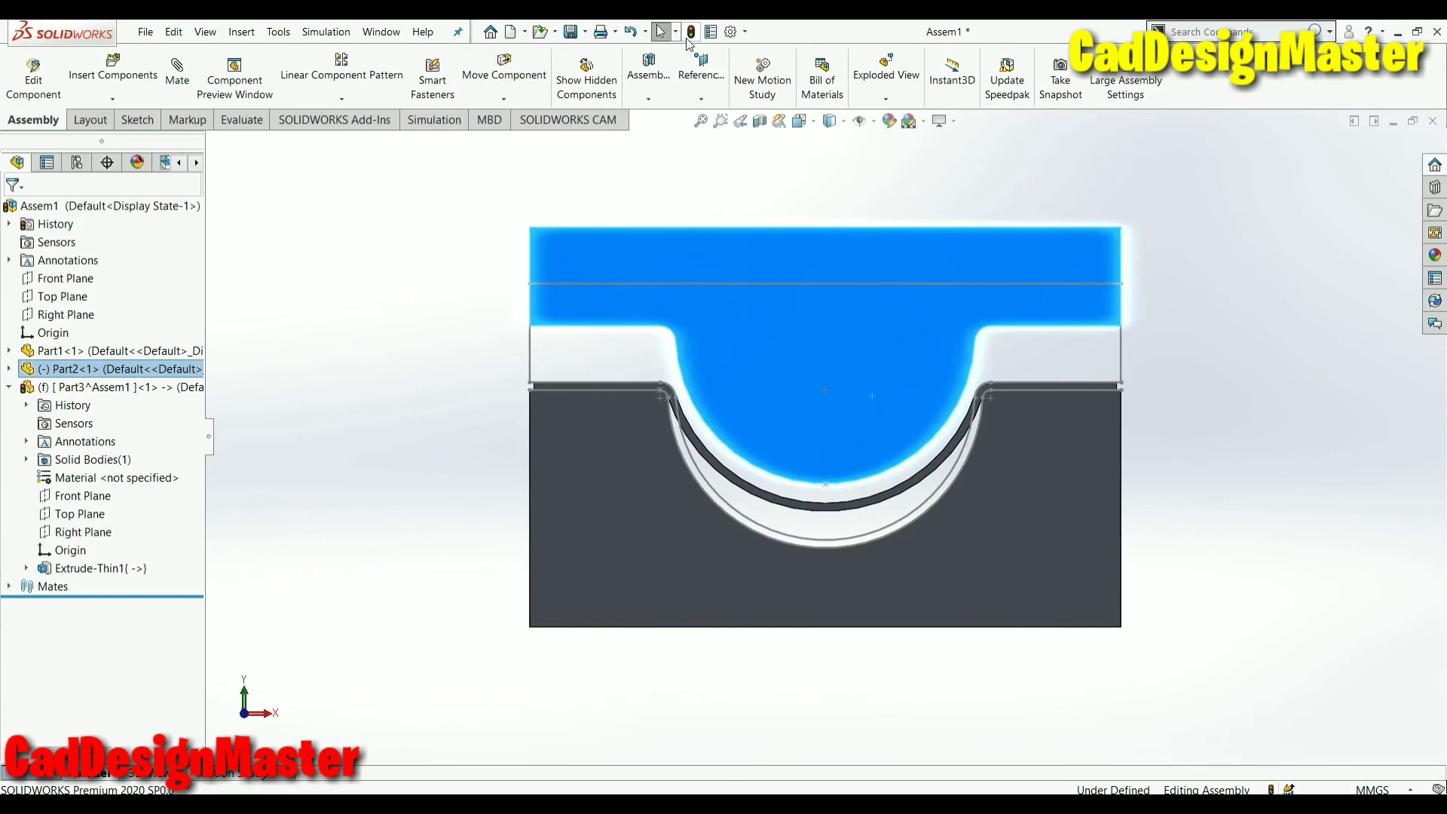
{"action": "left_click_drag", "start_coordinate": [802, 338], "coordinate": [801, 351]}
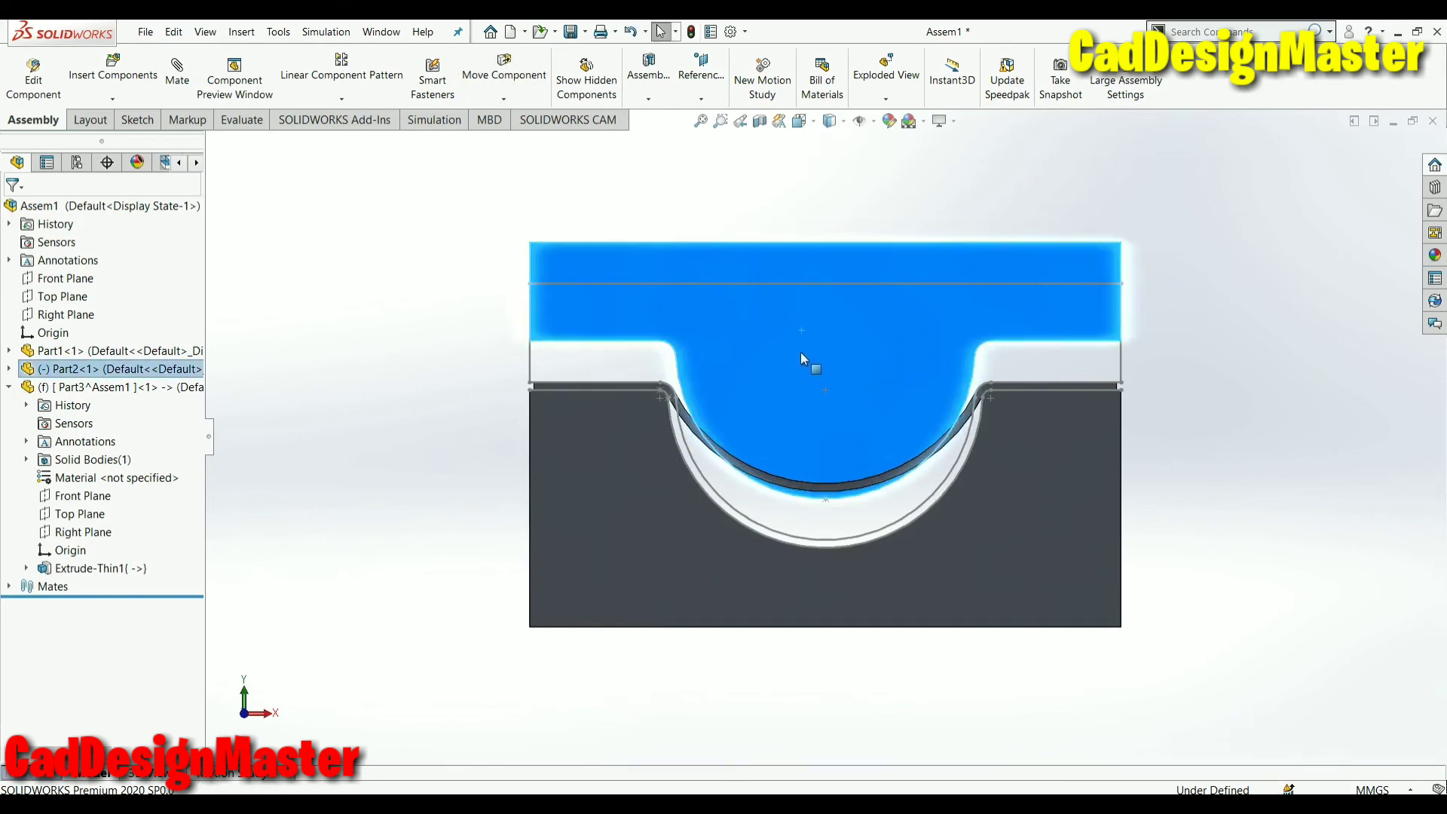
Deselect the block and select Part3 in the FeatureManager tree
{"action": "left_click", "coordinate": [1070, 208]}
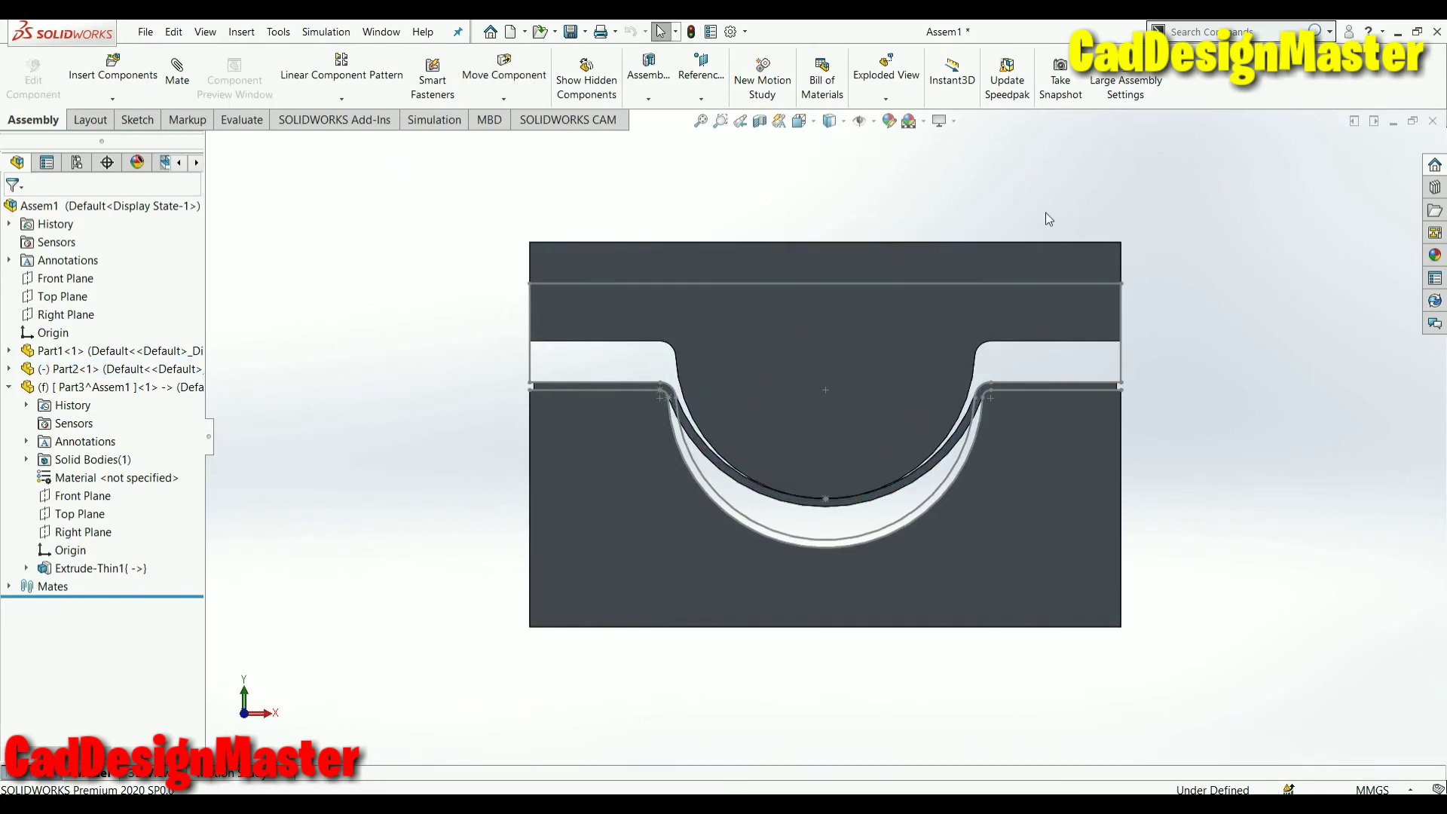
{"action": "scroll", "coordinate": [603, 402], "scroll_direction": "down", "scroll_amount": 2}
{"action": "scroll", "coordinate": [604, 407], "scroll_direction": "down", "scroll_amount": 2}
{"action": "middle_click_drag", "start_coordinate": [595, 362], "coordinate": [602, 383]}
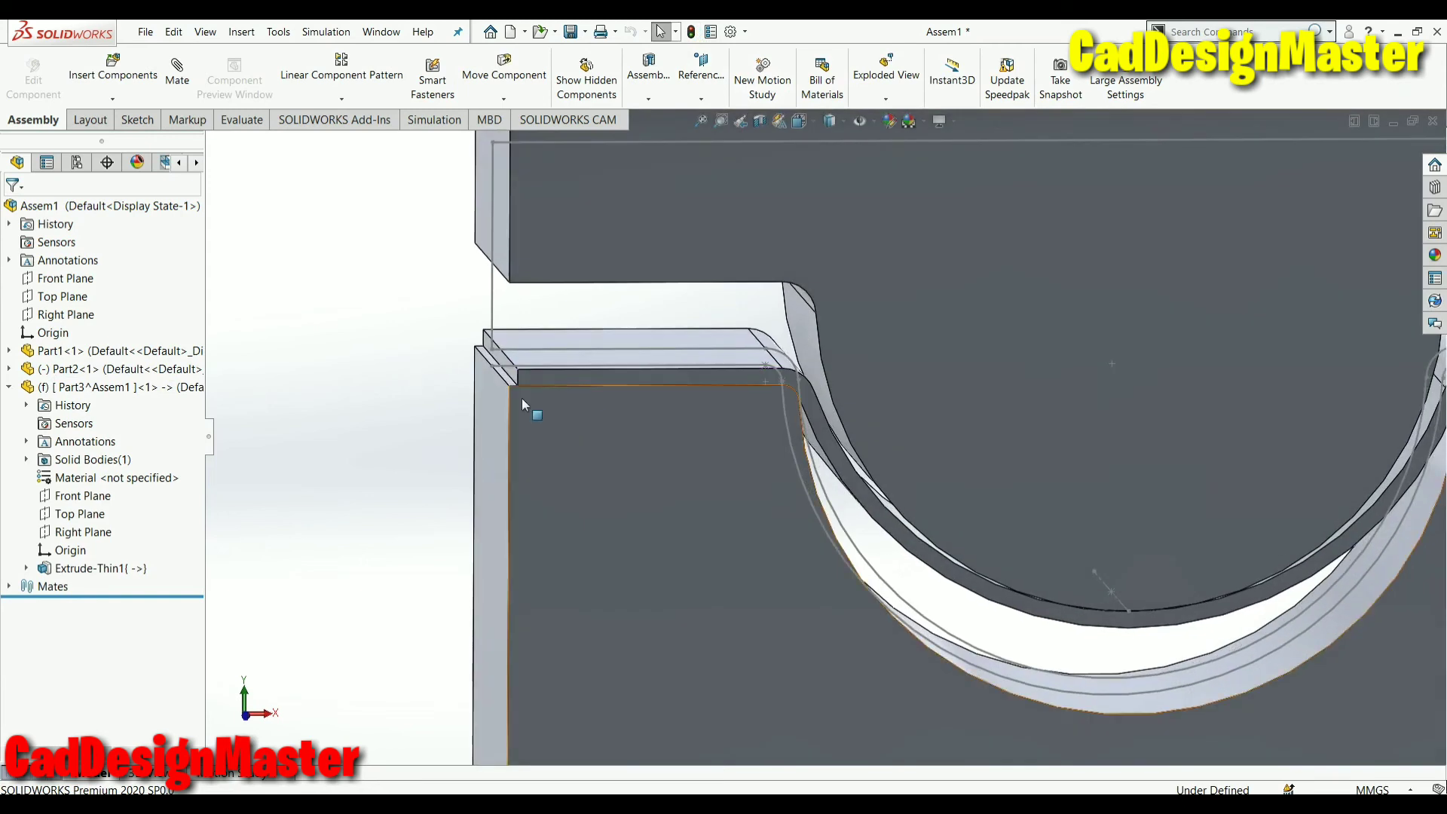
{"action": "left_click", "coordinate": [73, 389]}
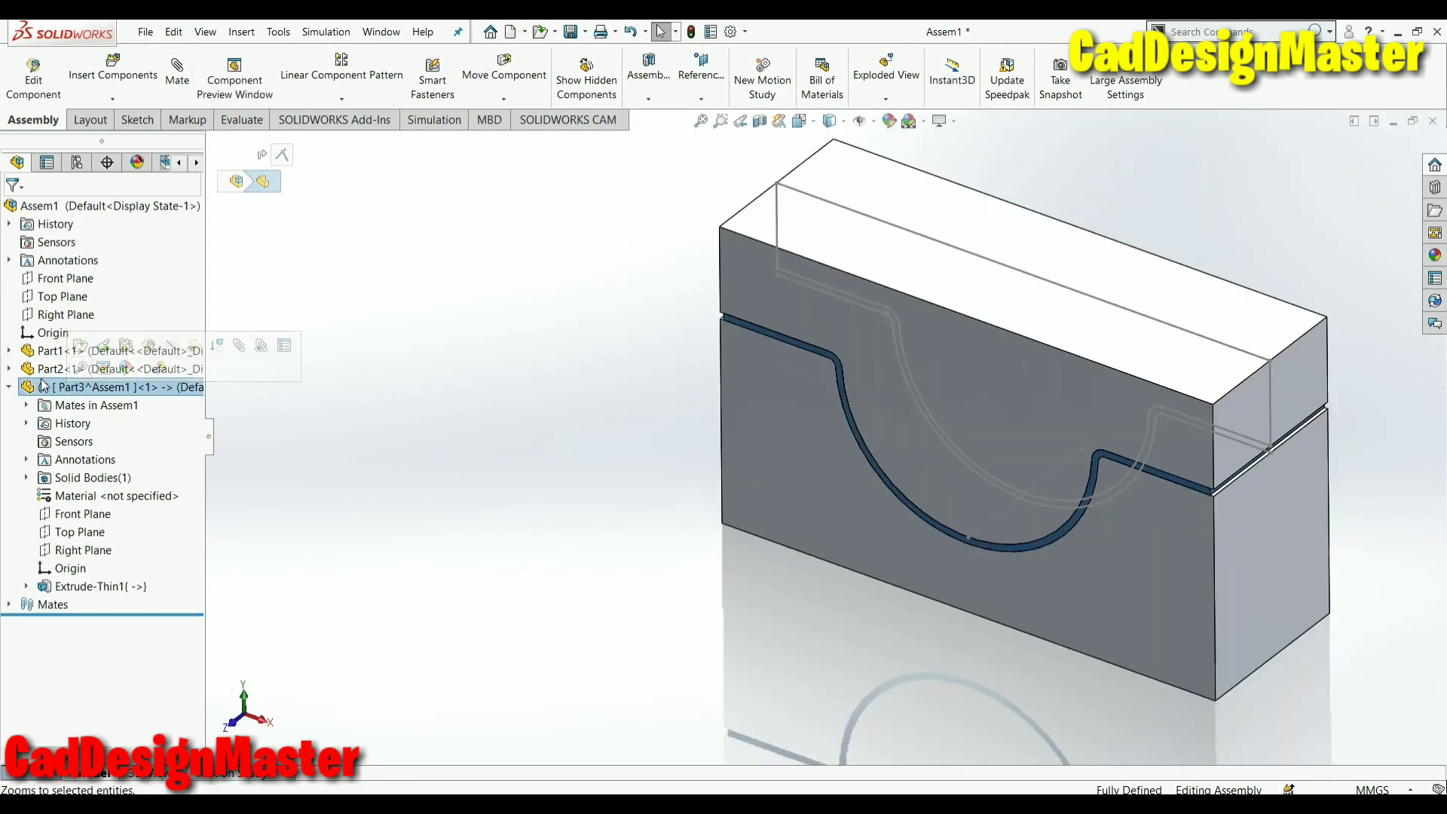
Float Part3 and mate its Front Plane coincident to the assembly Front Plane
{"action": "right_click", "coordinate": [124, 387]}
{"action": "left_click", "coordinate": [100, 479]}
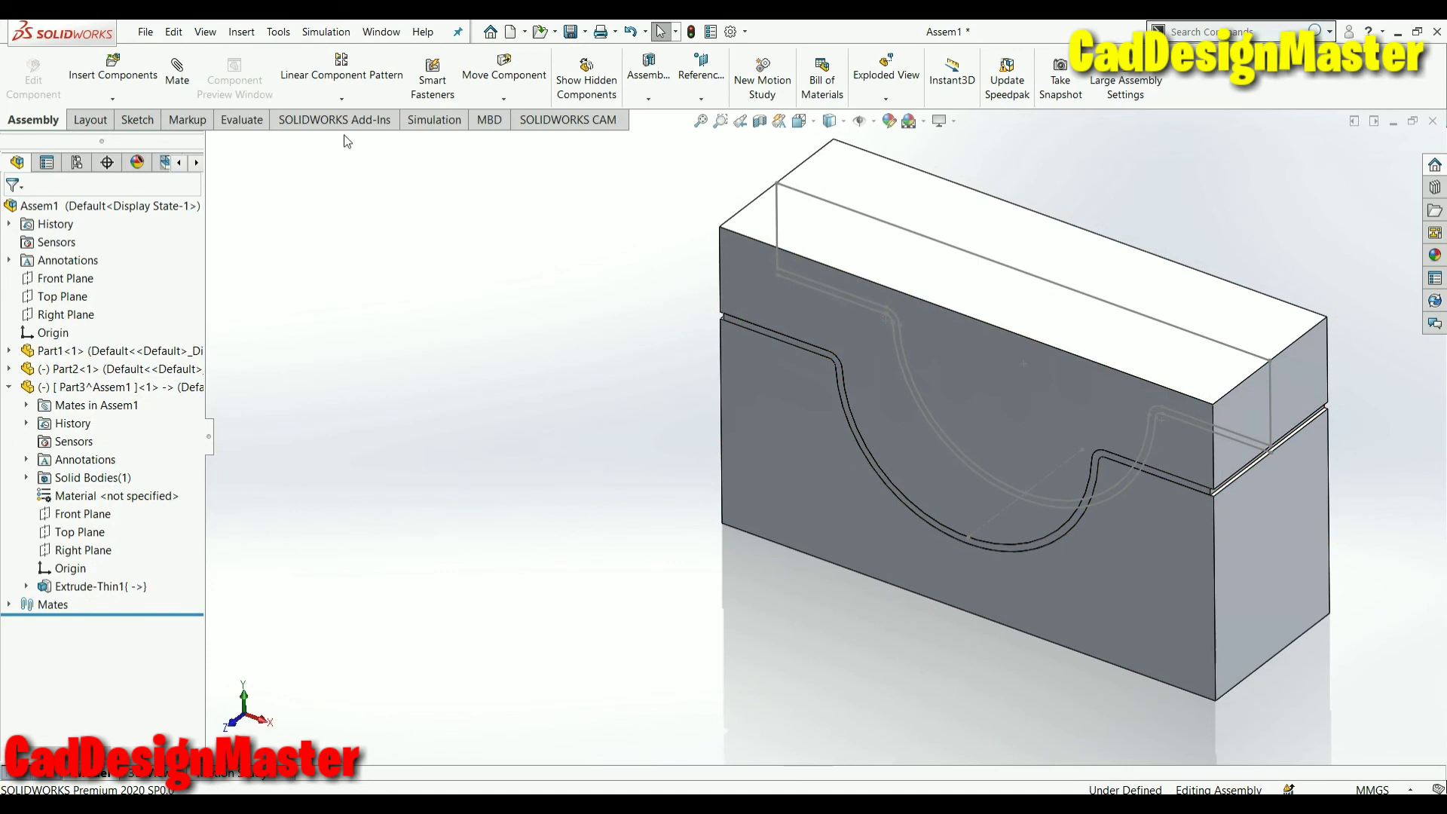
{"action": "left_click", "coordinate": [173, 92]}
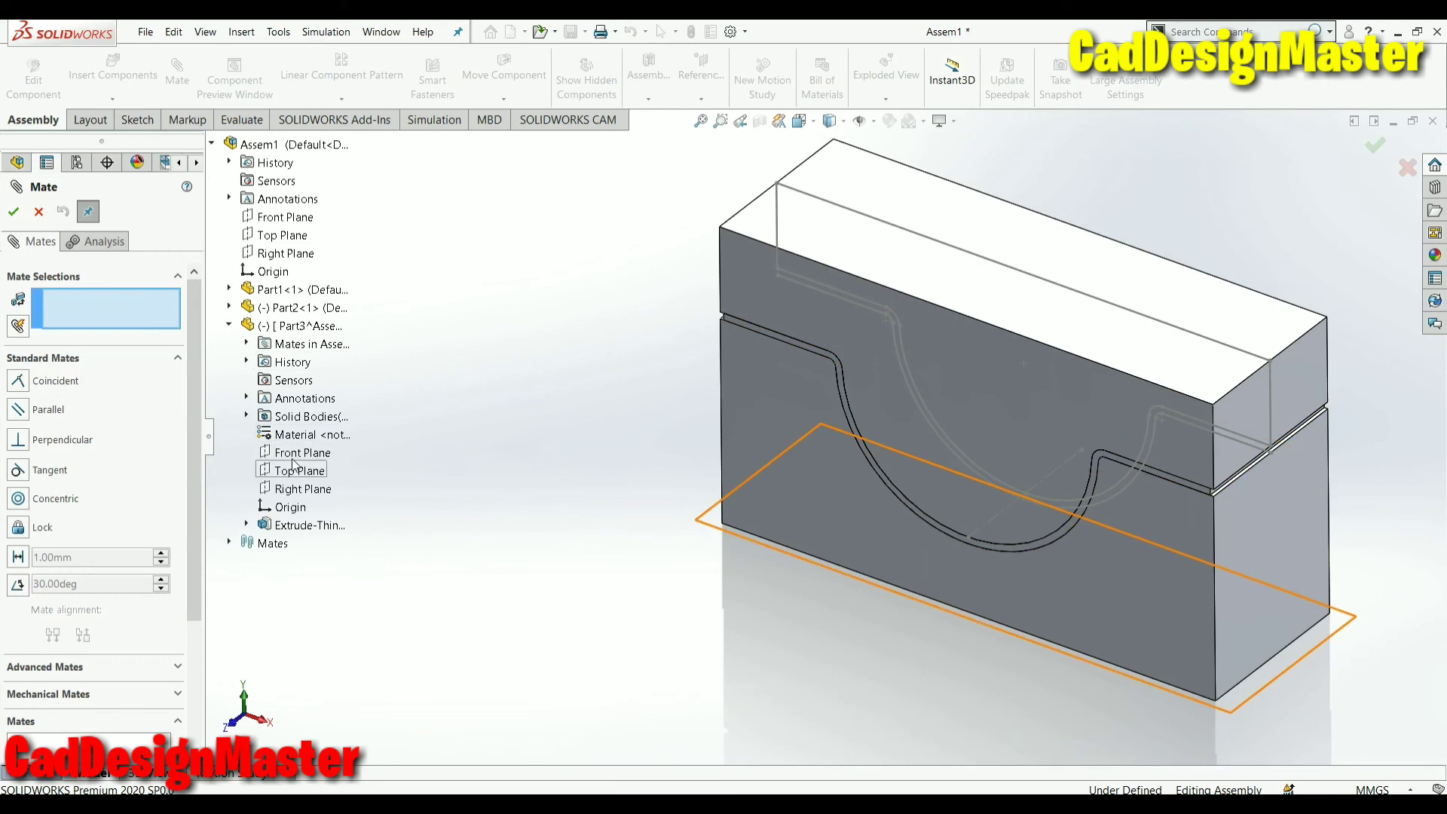
{"action": "left_click", "coordinate": [299, 452]}
{"action": "left_click", "coordinate": [294, 219]}
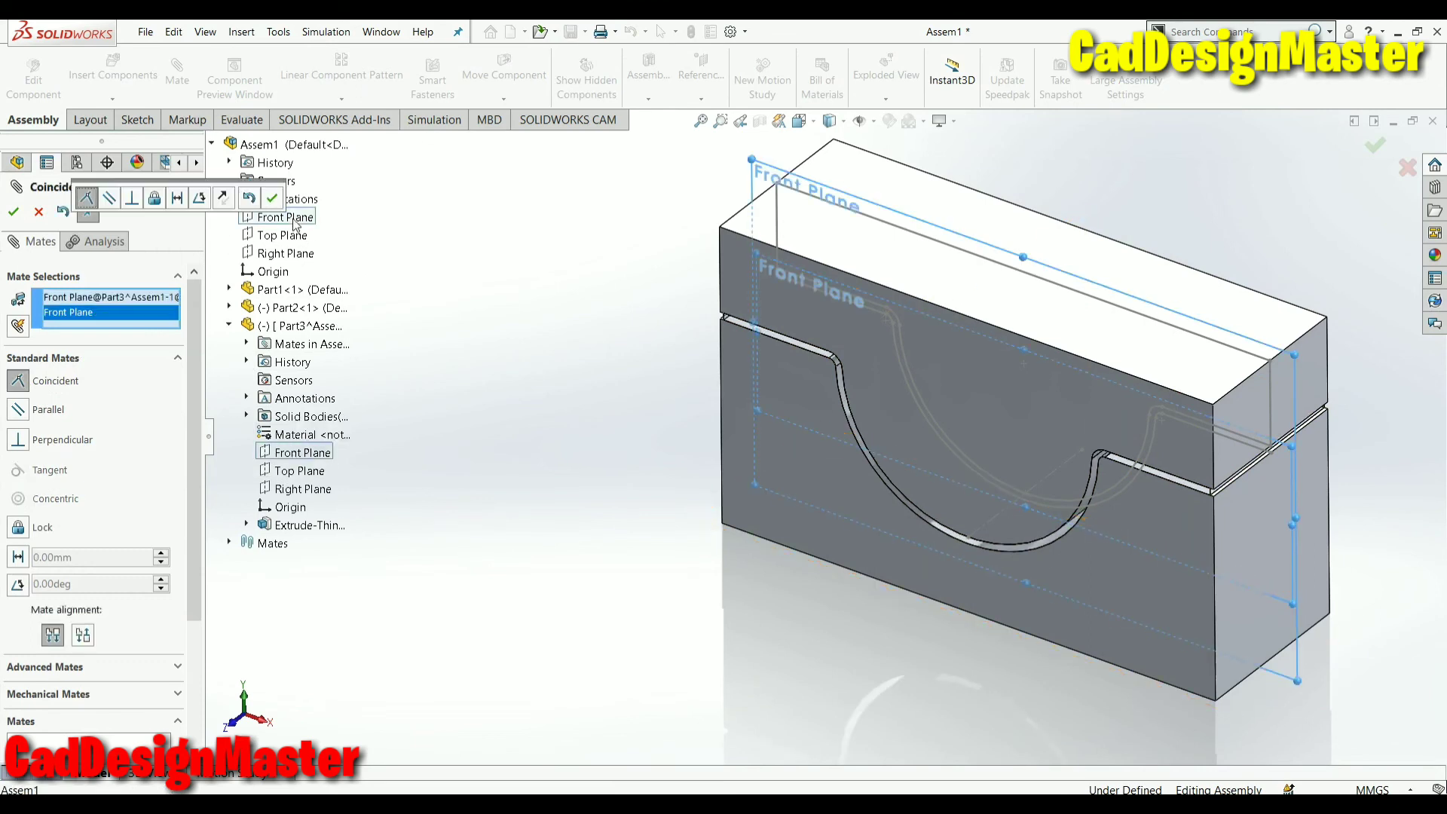
{"action": "left_click", "coordinate": [14, 214]}
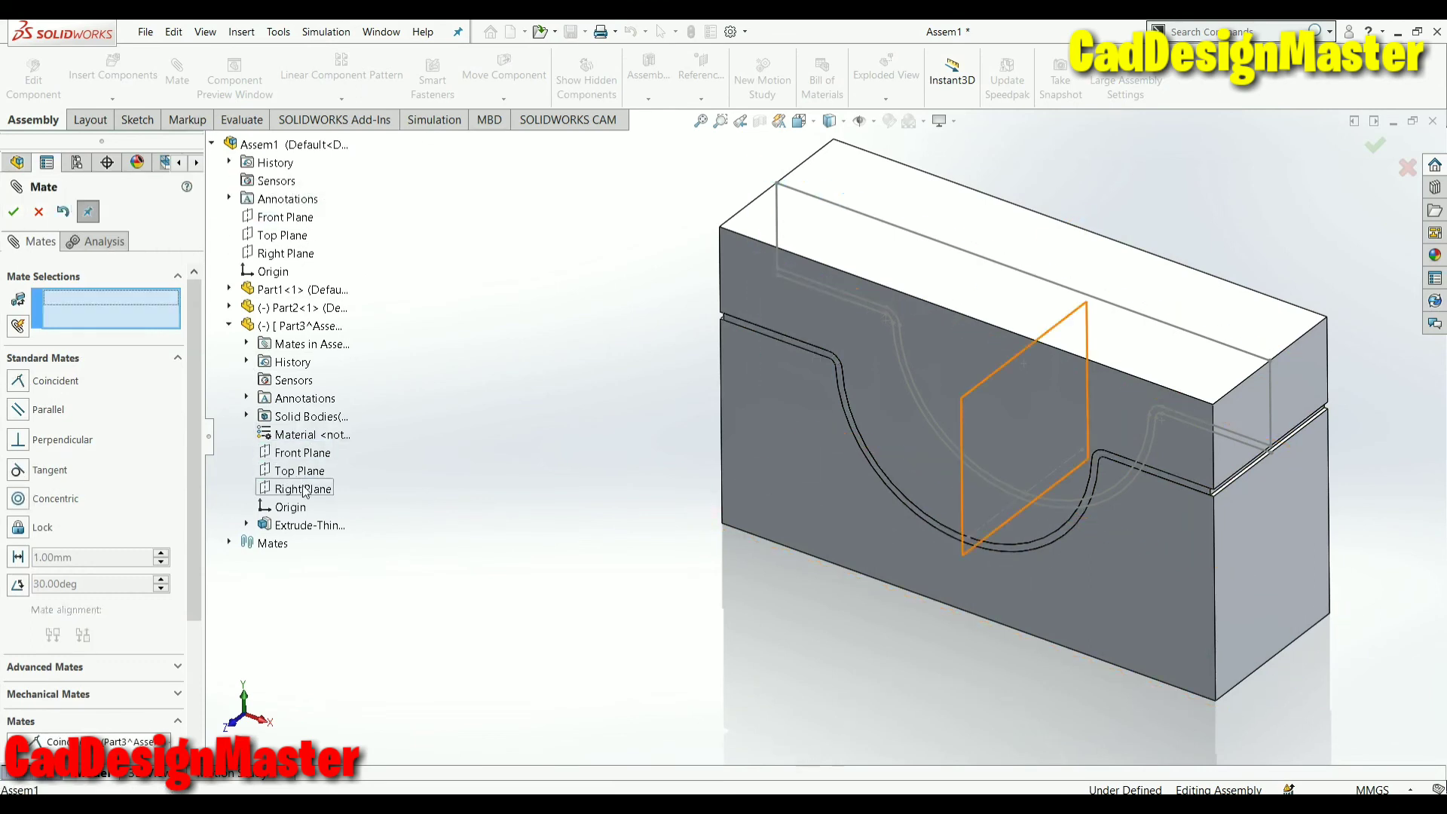
Add a coincident mate to the assembly Right Plane and close the Mate tool
{"action": "left_click", "coordinate": [293, 255]}
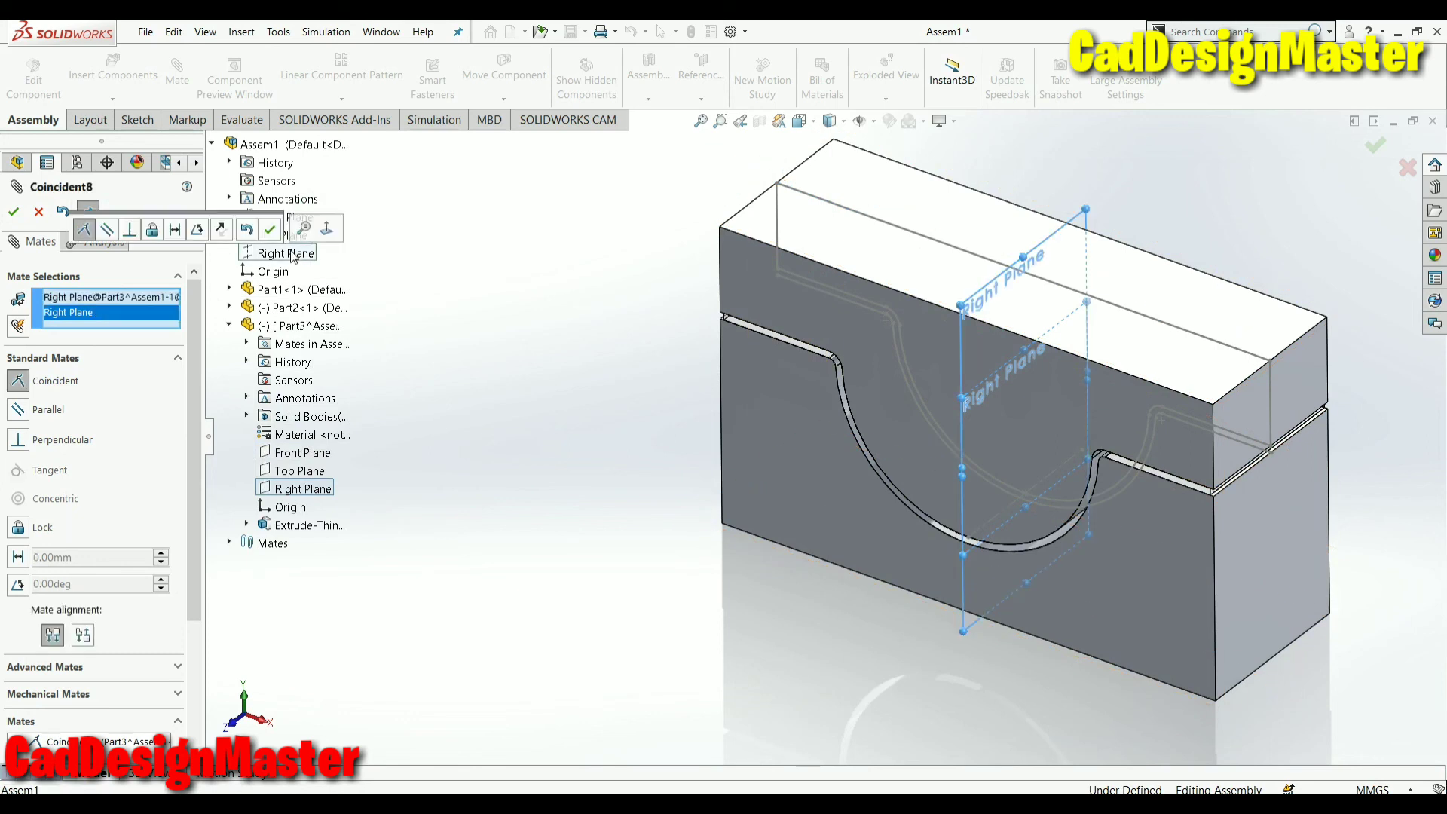
{"action": "left_click", "coordinate": [13, 213]}
{"action": "left_click", "coordinate": [13, 215]}
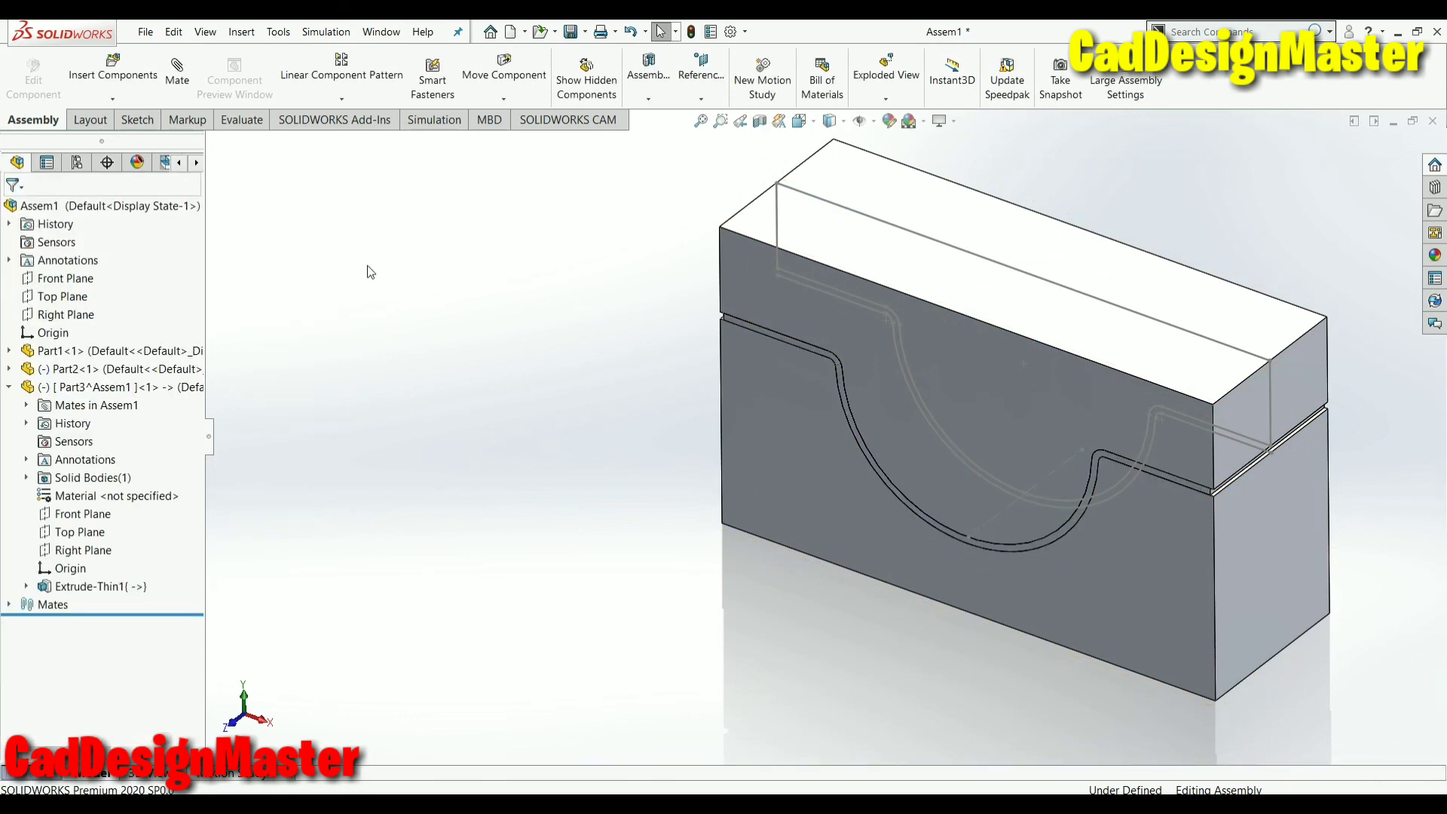
{"action": "left_click", "coordinate": [933, 366]}
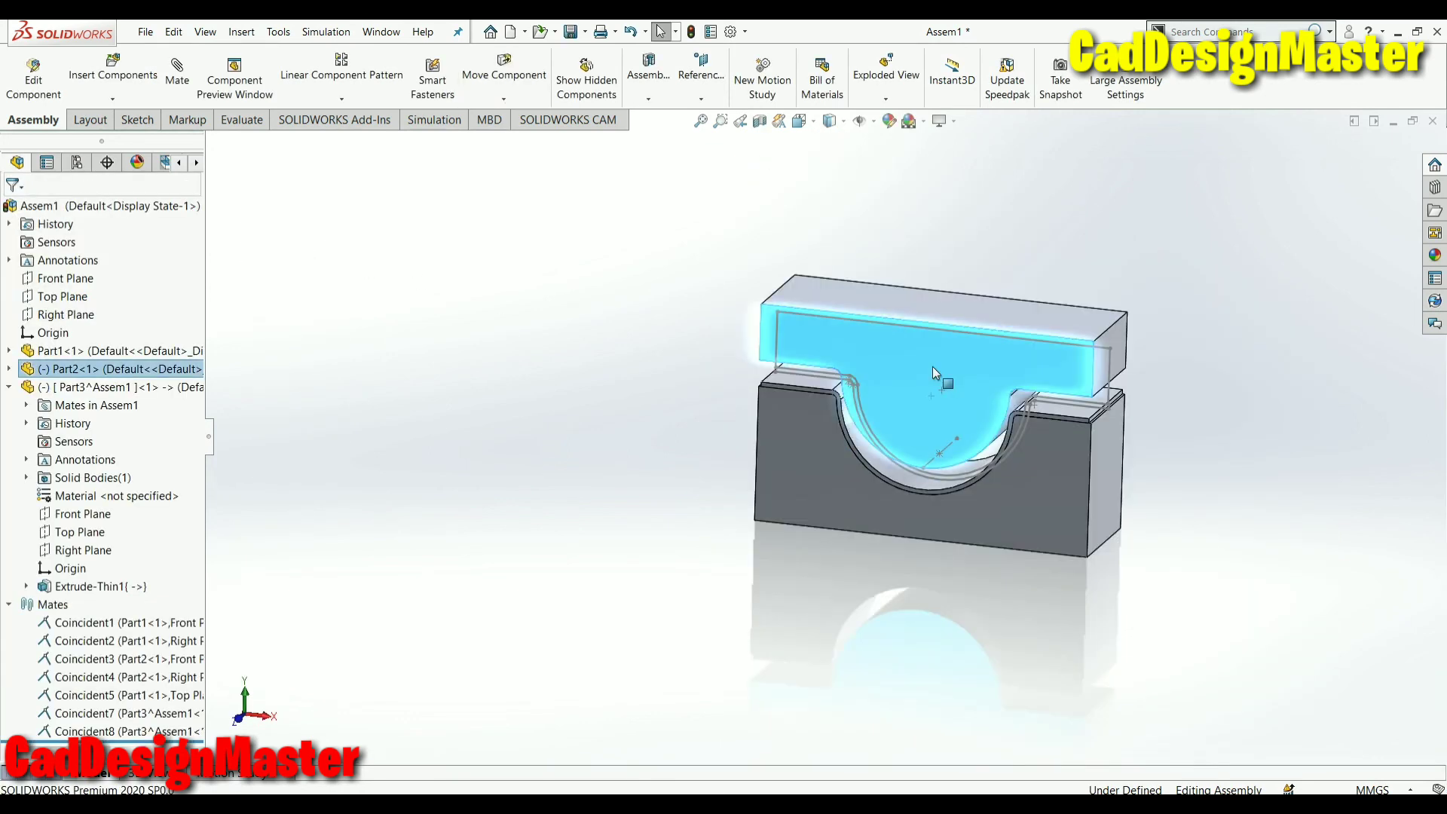
{"action": "left_click", "coordinate": [699, 36]}
Save Assem1 and all its modified parts with Save All
{"action": "scroll", "coordinate": [866, 382], "scroll_direction": "down", "scroll_amount": 5}
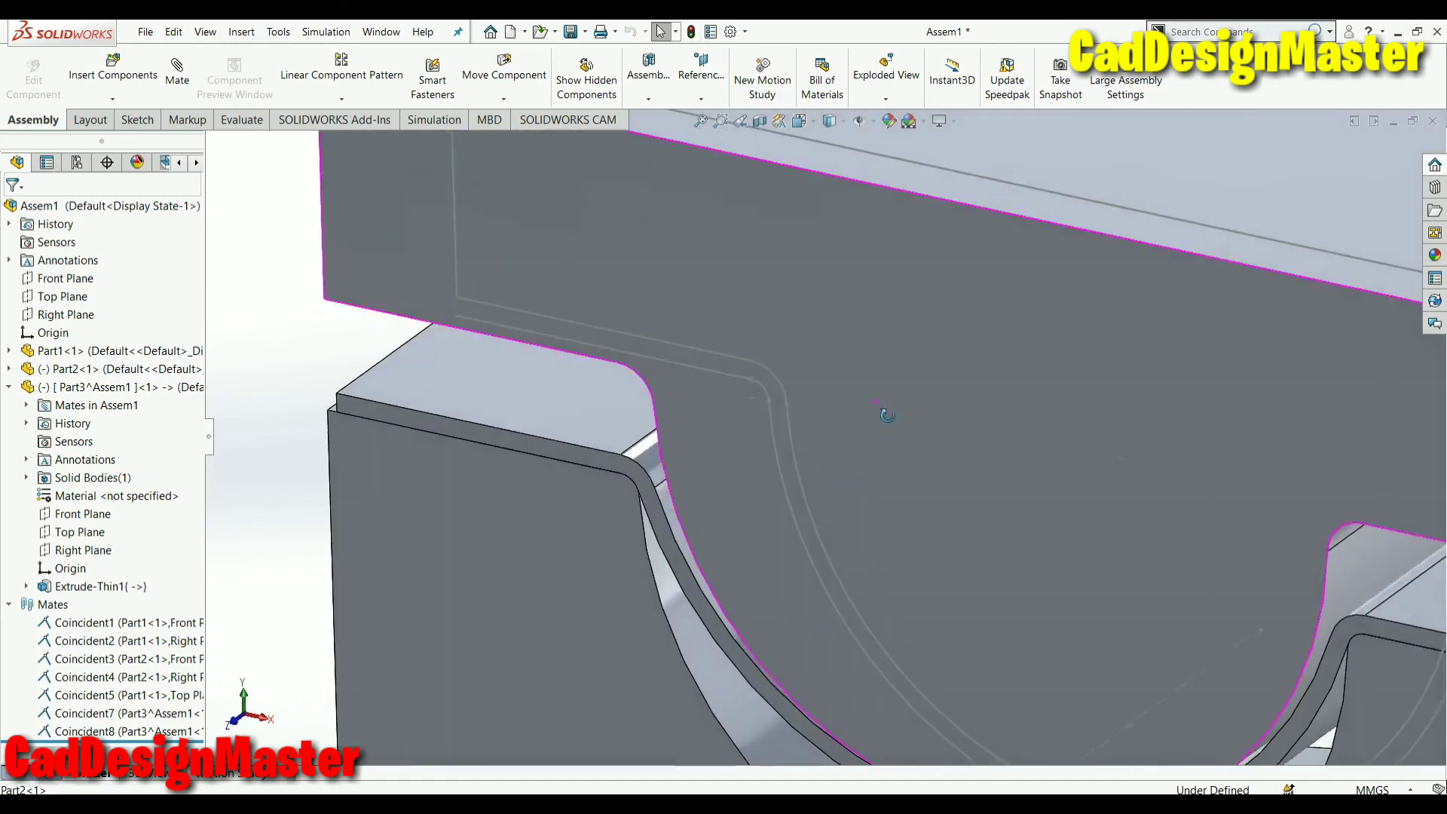
{"action": "left_click", "coordinate": [650, 359]}
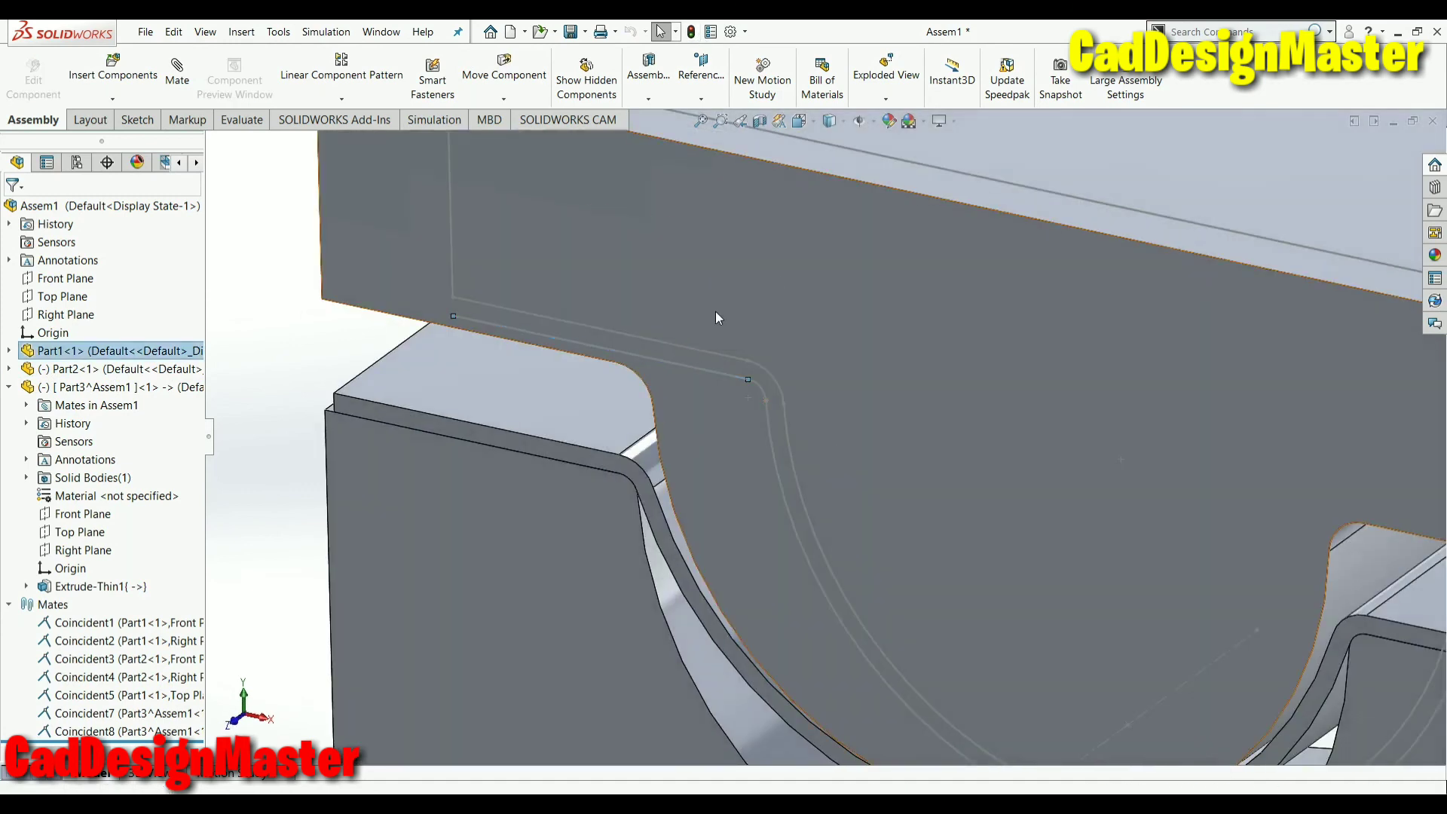
{"action": "scroll", "coordinate": [695, 410], "scroll_direction": "up", "scroll_amount": 5}
{"action": "mouse_move", "coordinate": [530, 423]}
{"action": "middle_mouse_down"}
{"action": "mouse_move", "coordinate": [733, 416]}
{"action": "mouse_move", "coordinate": [759, 520]}
{"action": "middle_mouse_up"}
{"action": "key", "text": "ctrl+7"}
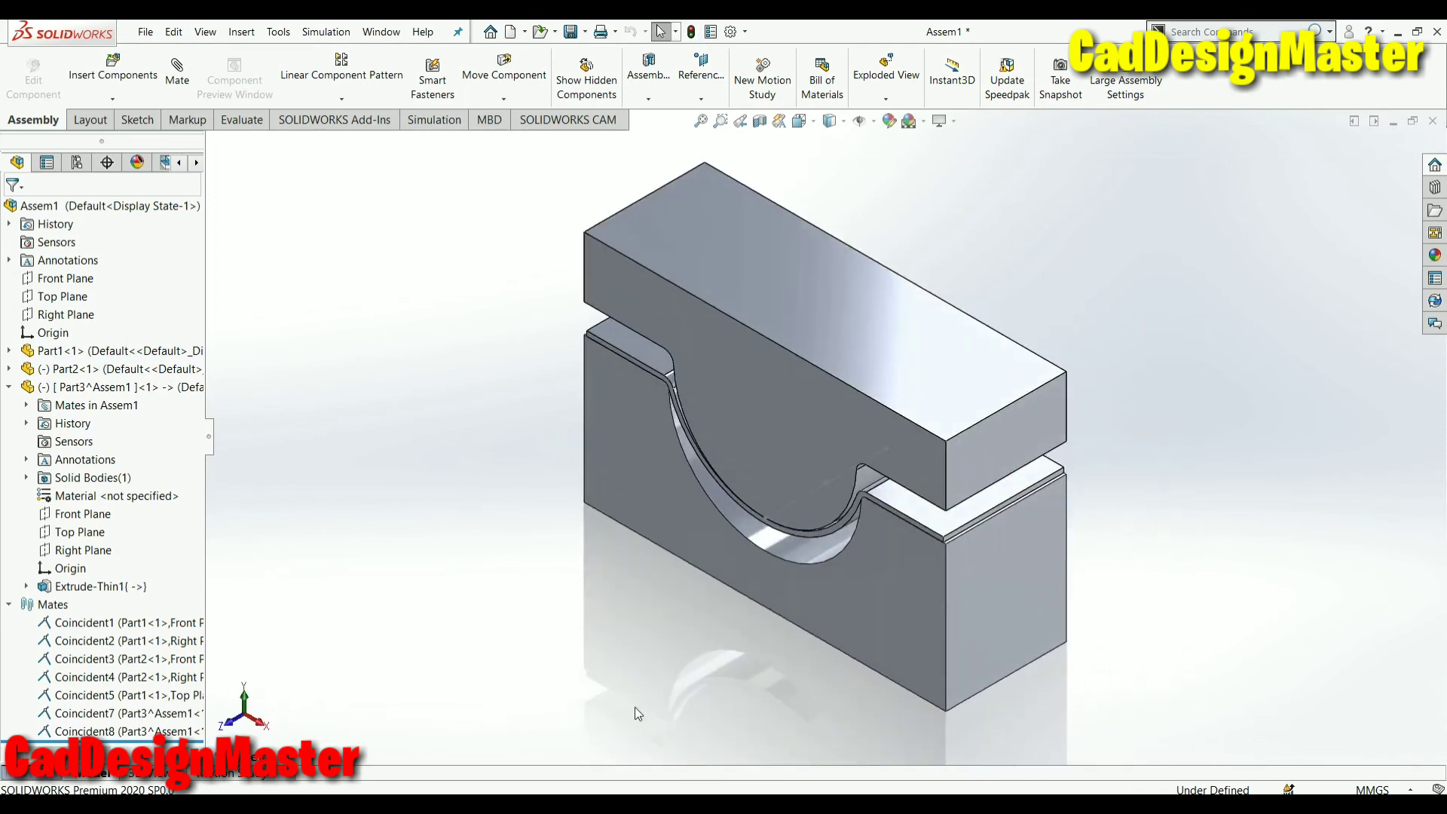
{"action": "key", "text": "ctrl+s"}
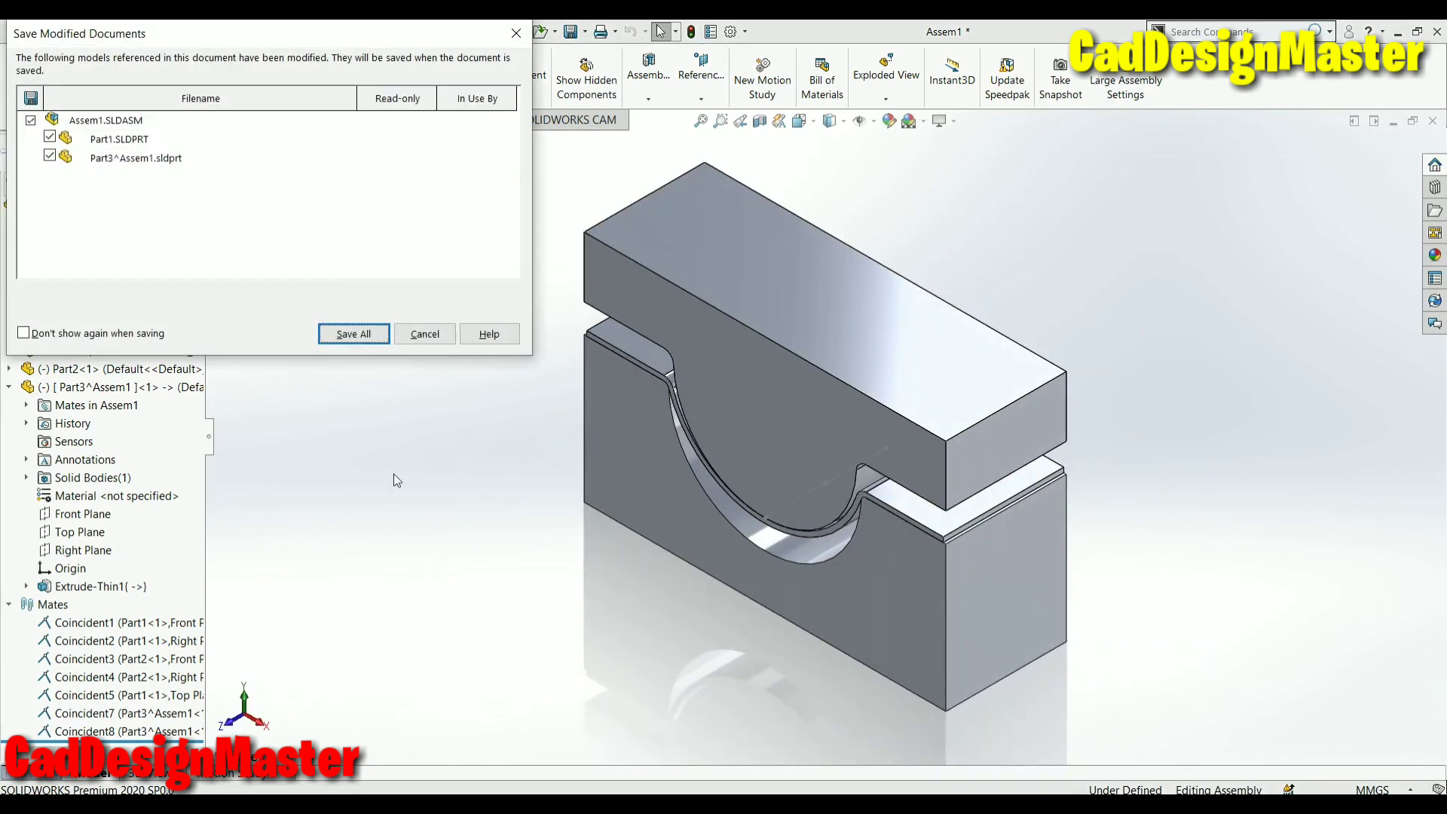
{"action": "left_click", "coordinate": [373, 332]}
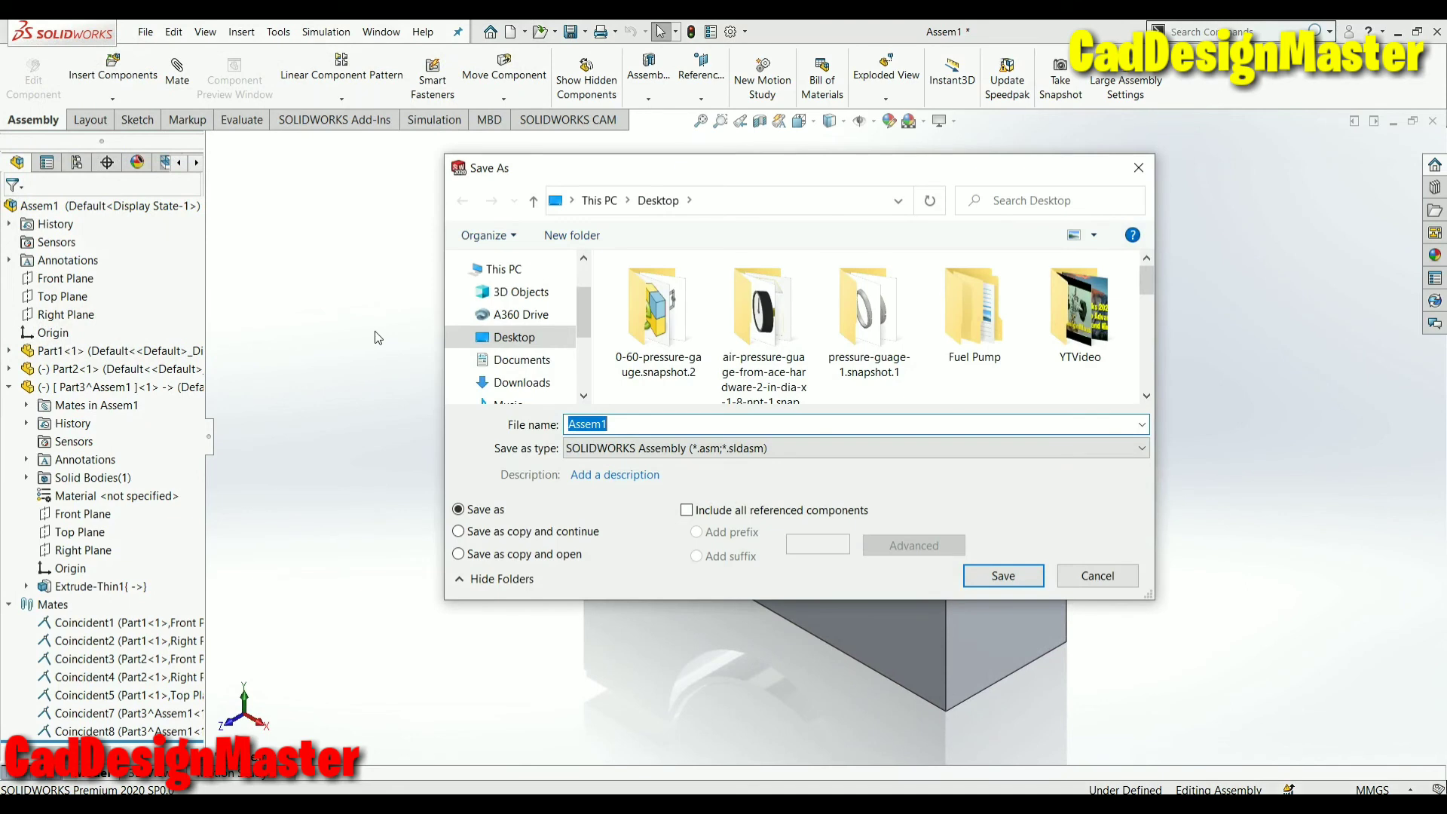
{"action": "key", "text": "Return"}
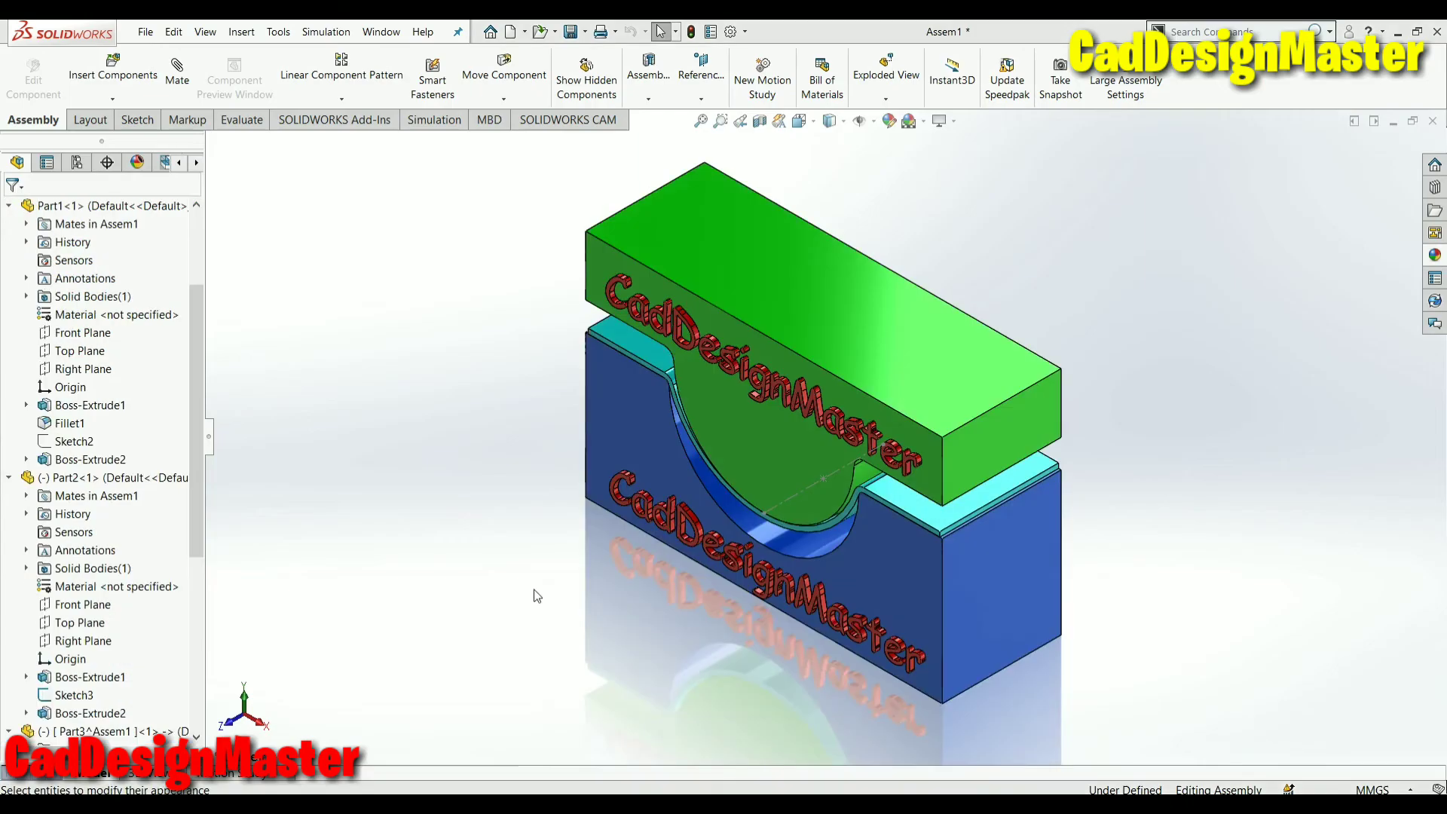
Hide the 50 mm sketch line in the groove and save all modified documents
{"action": "middle_click_drag", "start_coordinate": [548, 590], "coordinate": [800, 492]}
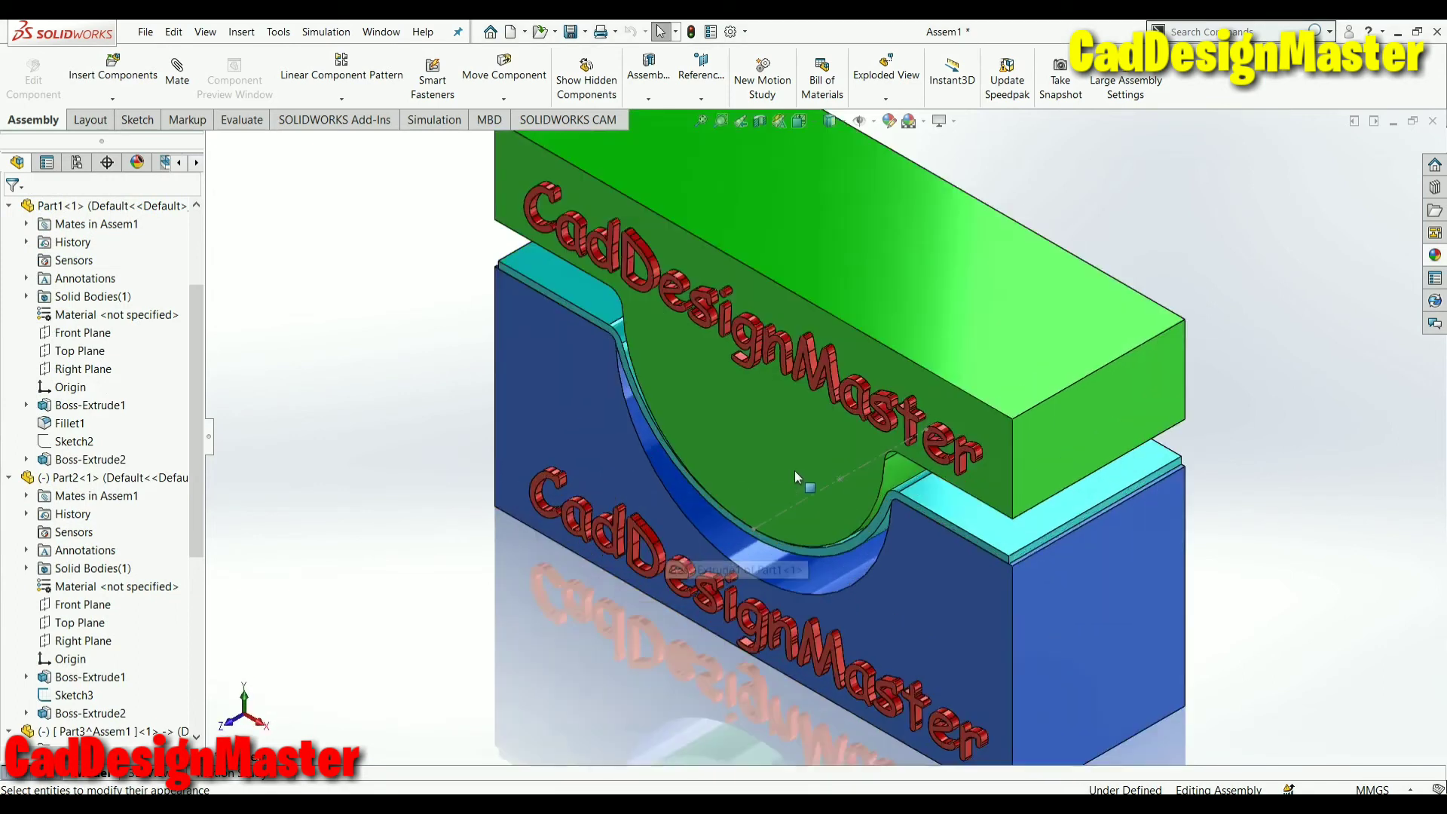
{"action": "left_click", "coordinate": [817, 466]}
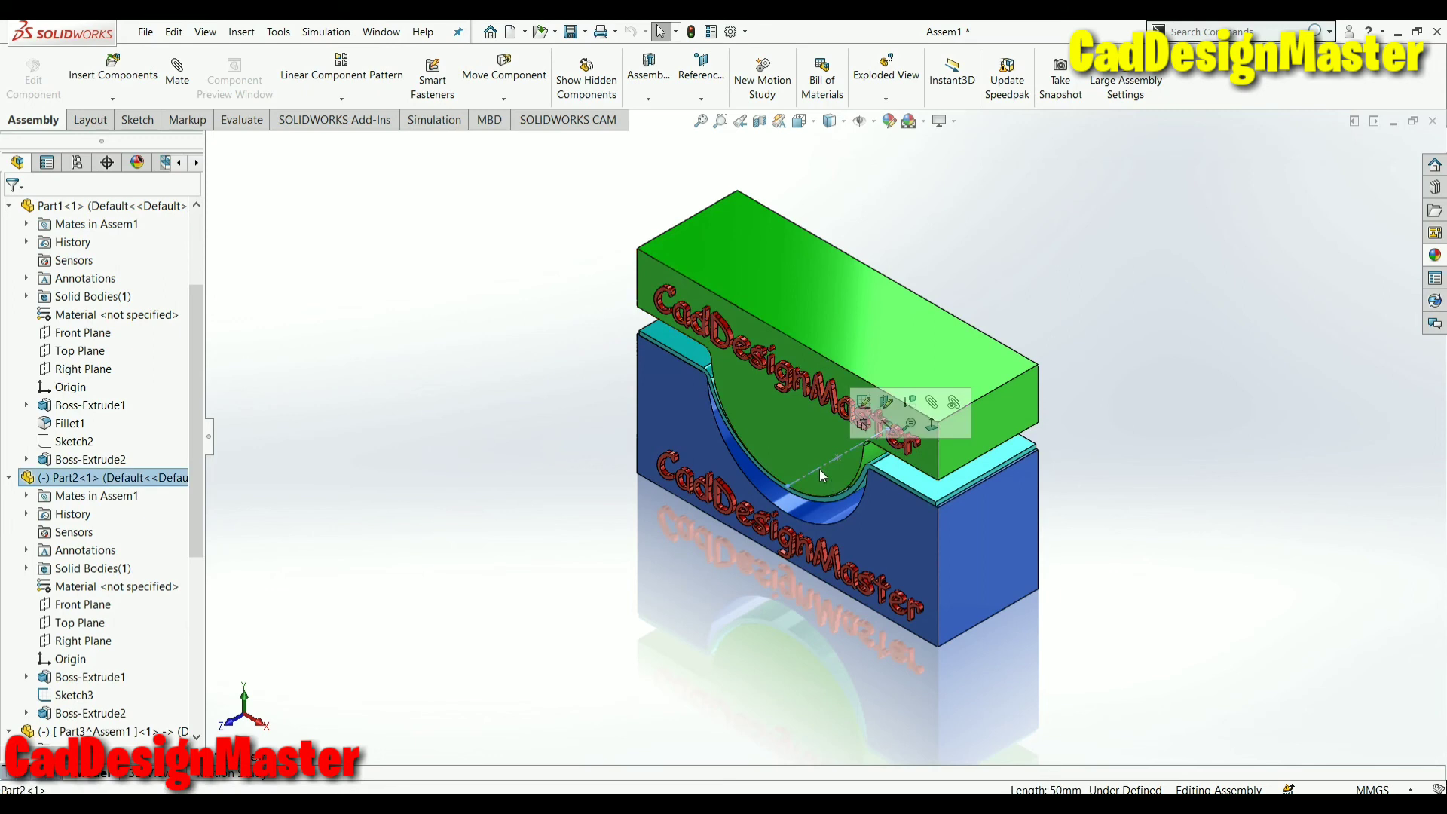
{"action": "left_click", "coordinate": [888, 430]}
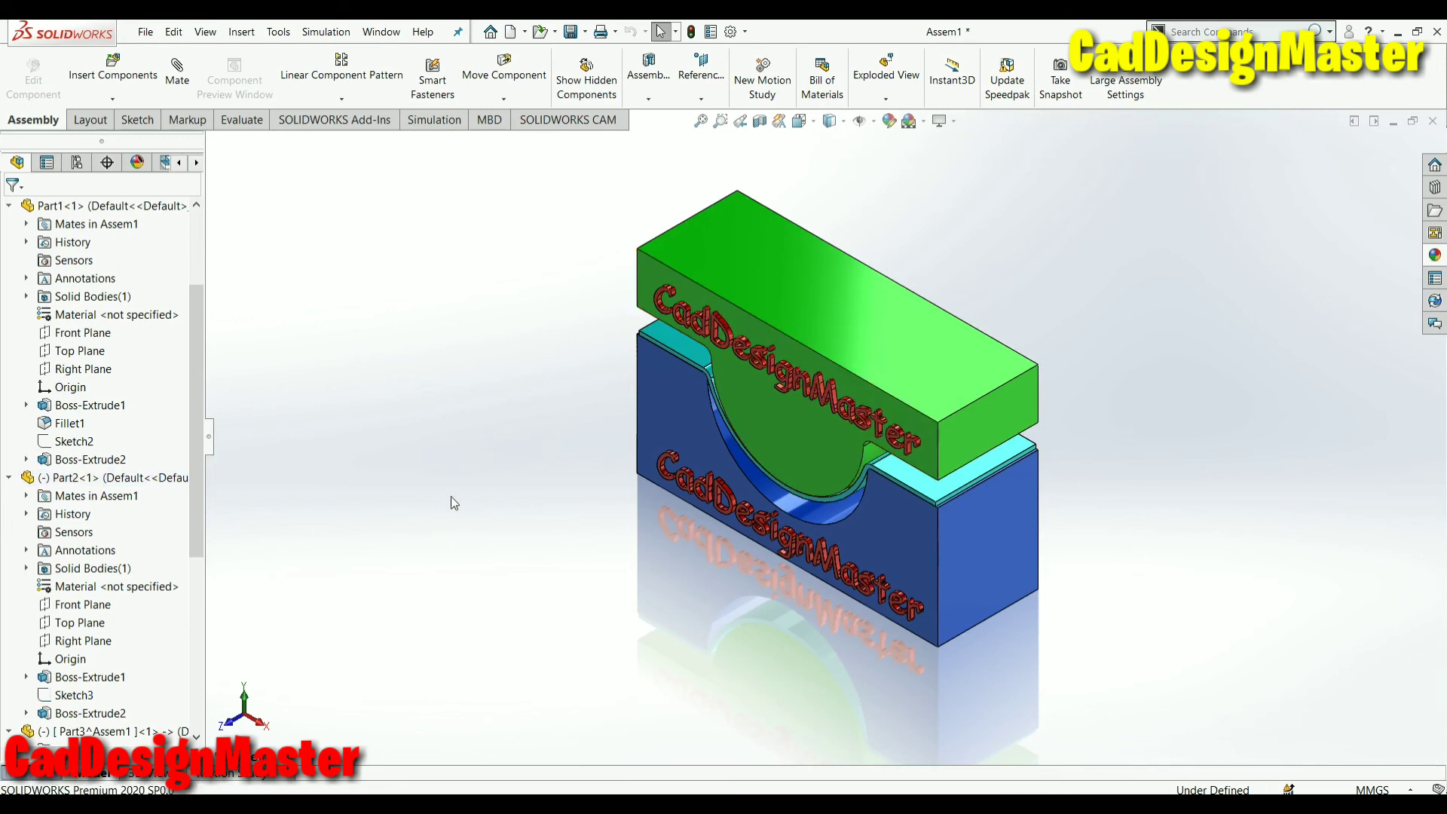
{"action": "key", "text": "ctrl+s"}
{"action": "left_click", "coordinate": [370, 326]}
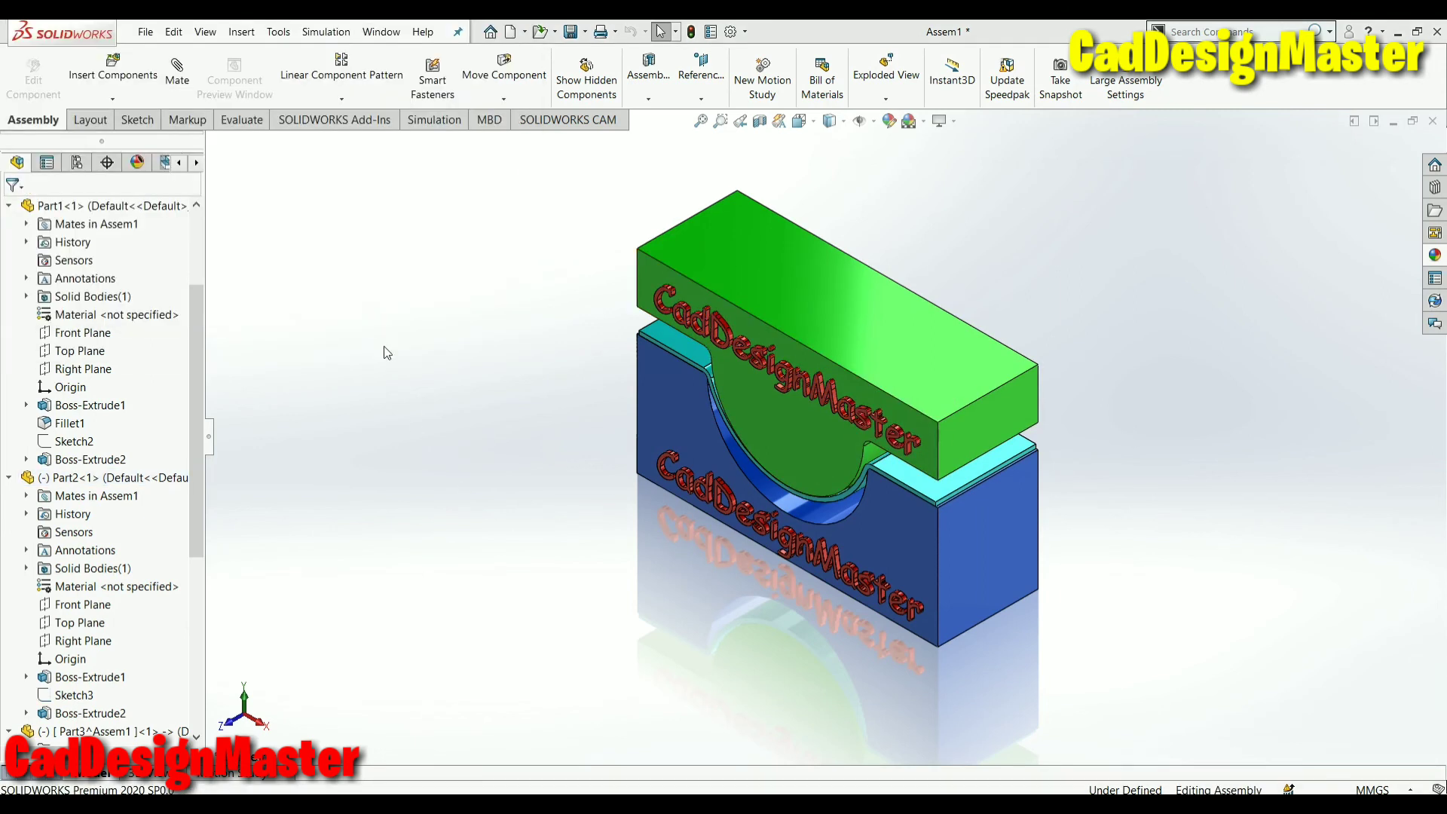
Drag the green cap up and back down, then rebuild the assembly
{"action": "left_click_drag", "start_coordinate": [779, 405], "coordinate": [785, 403]}
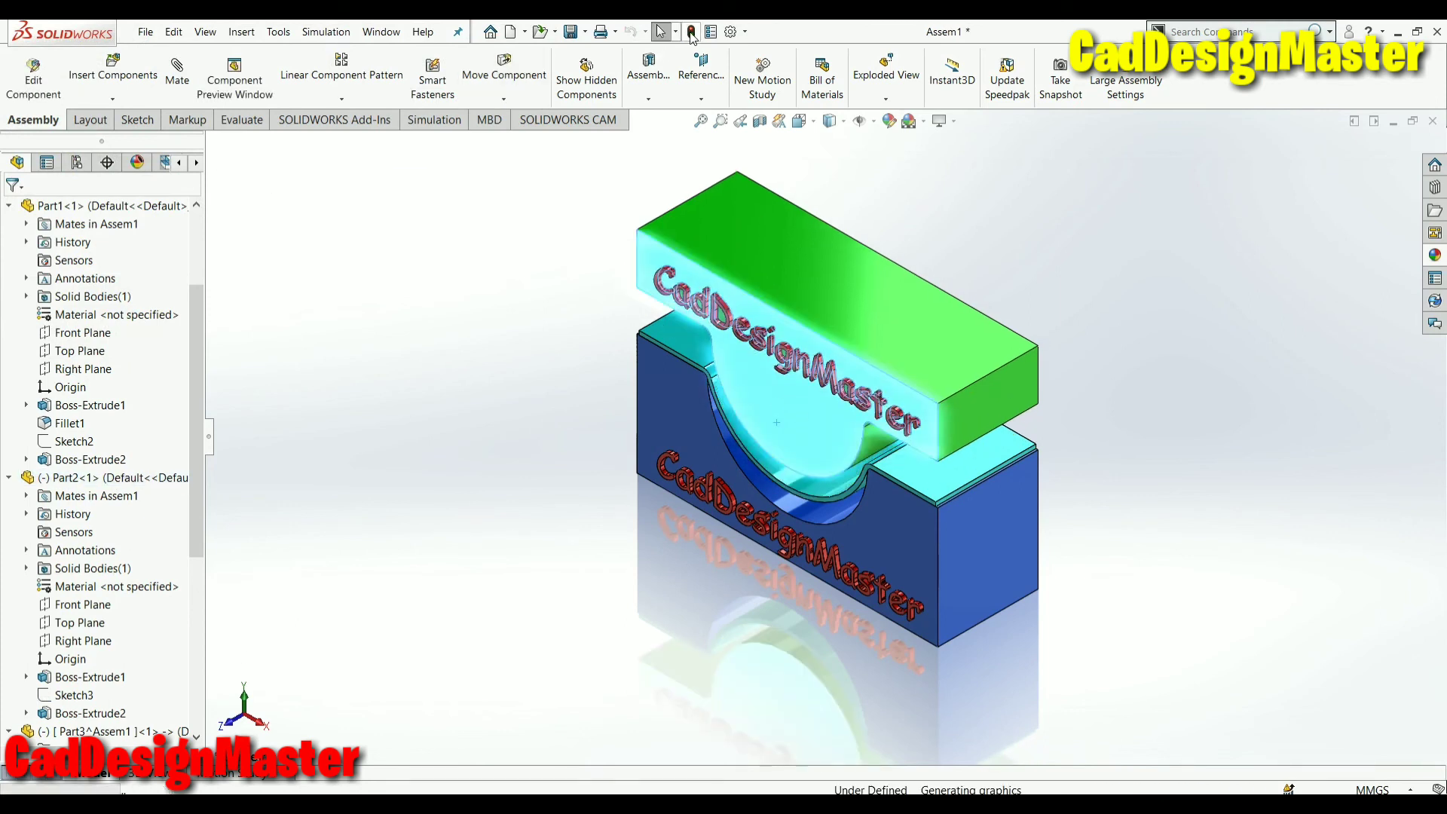
{"action": "left_click_drag", "start_coordinate": [779, 386], "coordinate": [780, 422]}
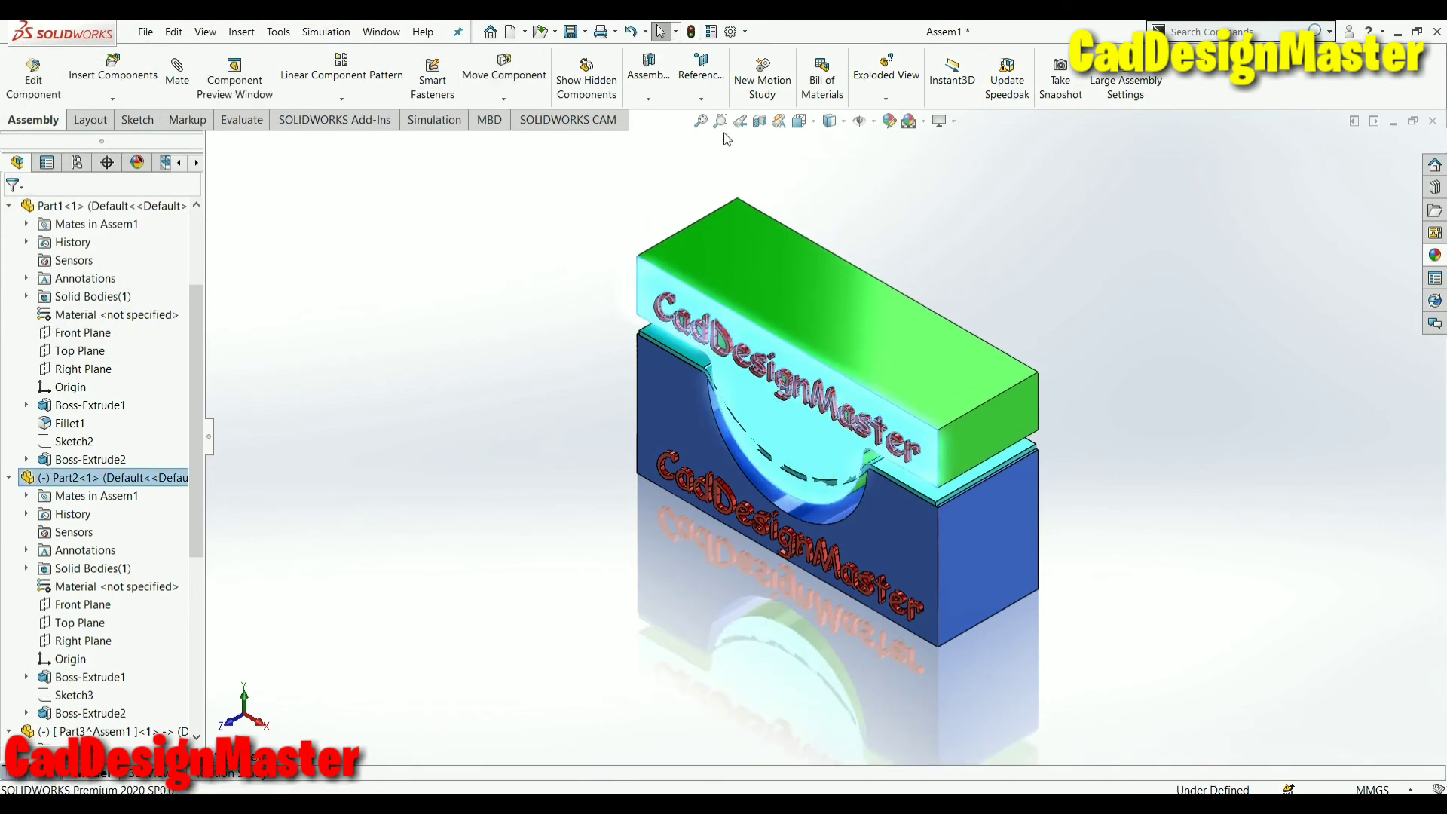
{"action": "left_click", "coordinate": [692, 30]}
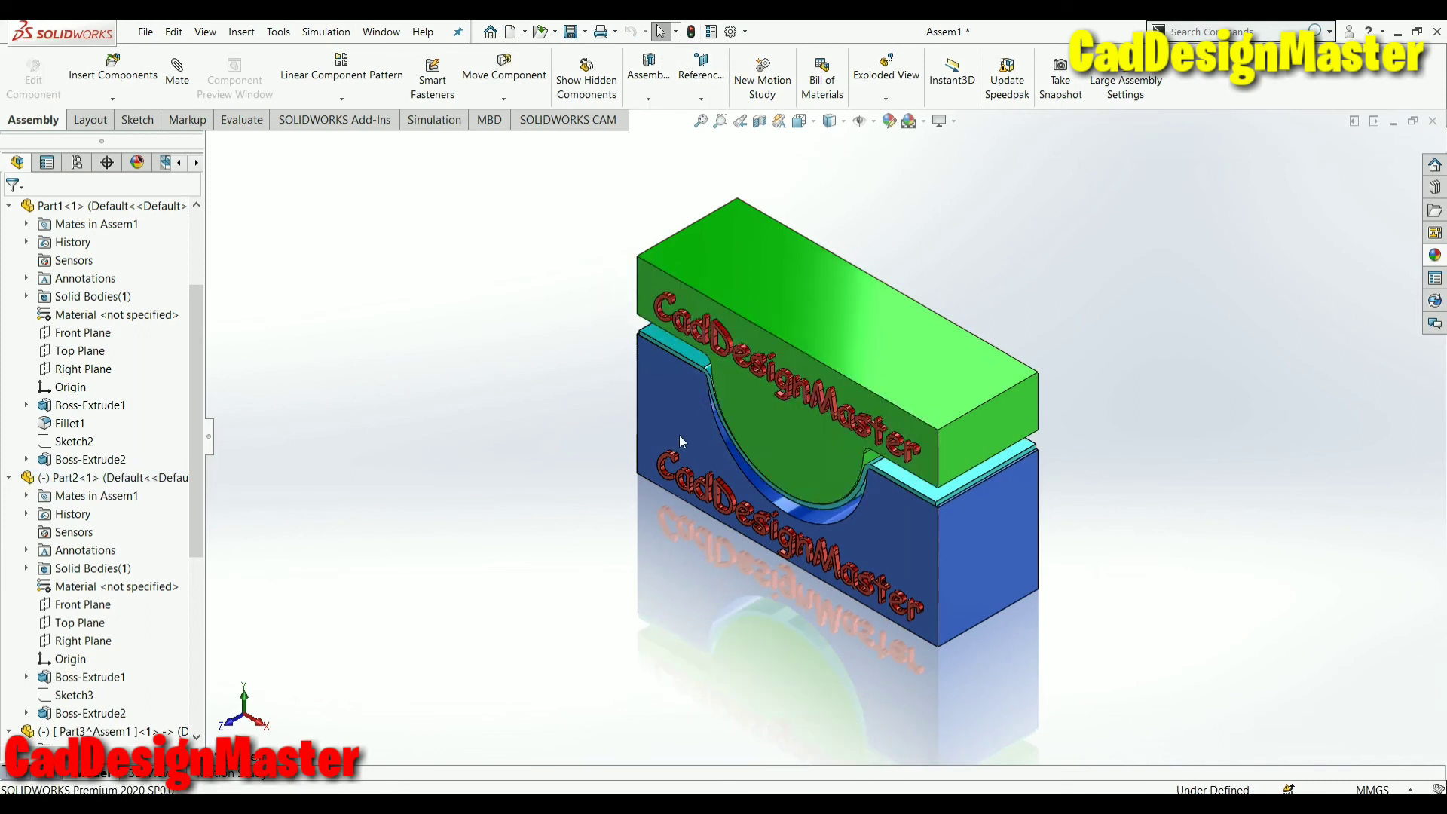
{"action": "mouse_move", "coordinate": [641, 413]}
{"action": "middle_mouse_down"}
{"action": "mouse_move", "coordinate": [726, 340]}
{"action": "mouse_move", "coordinate": [678, 332]}
{"action": "middle_mouse_up"}
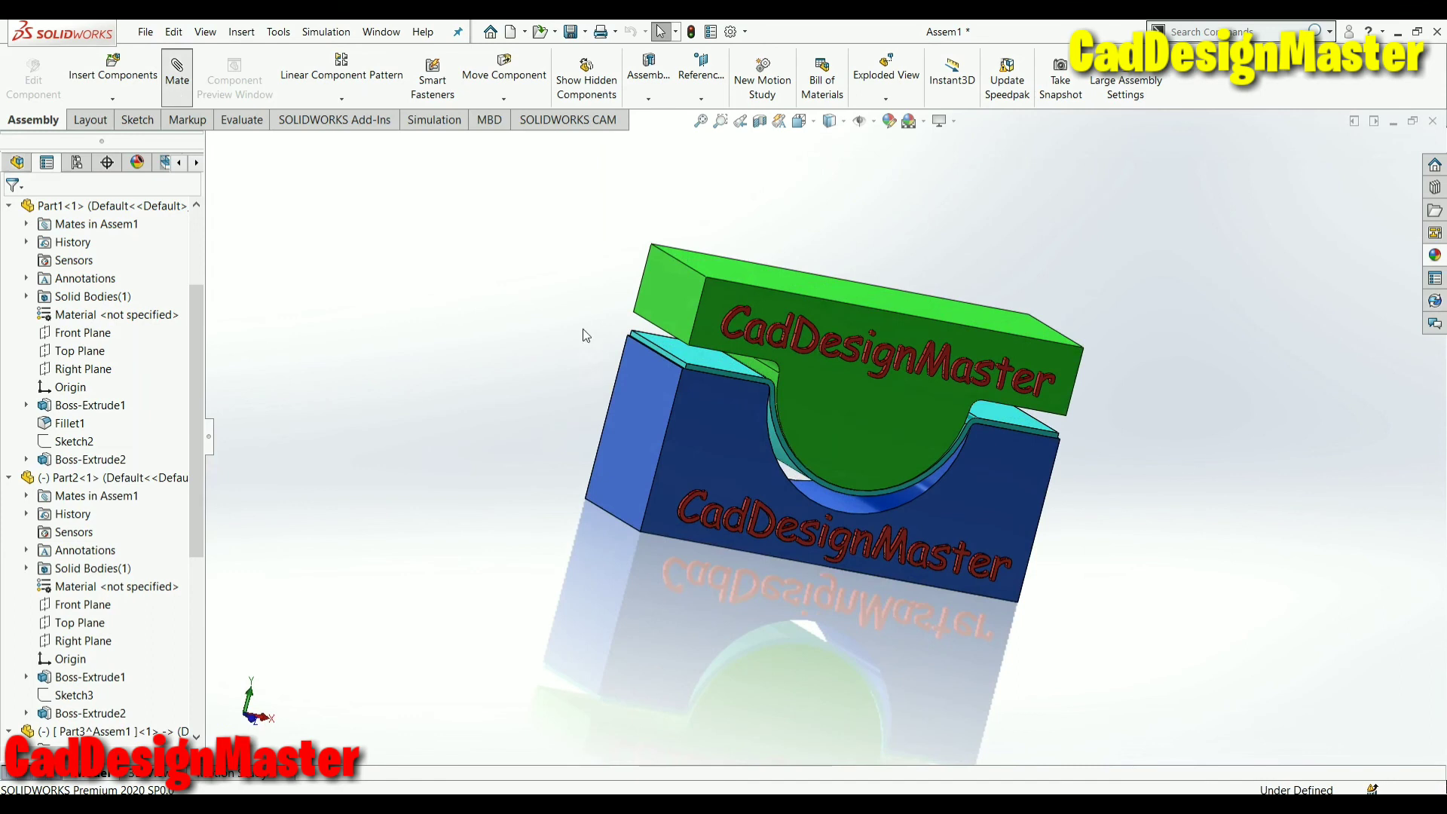
Add a 2 mm distance mate between the green cap's underside and the blue base's top face
{"action": "scroll", "coordinate": [707, 381], "scroll_direction": "down", "scroll_amount": 5}
{"action": "left_click", "coordinate": [719, 386]}
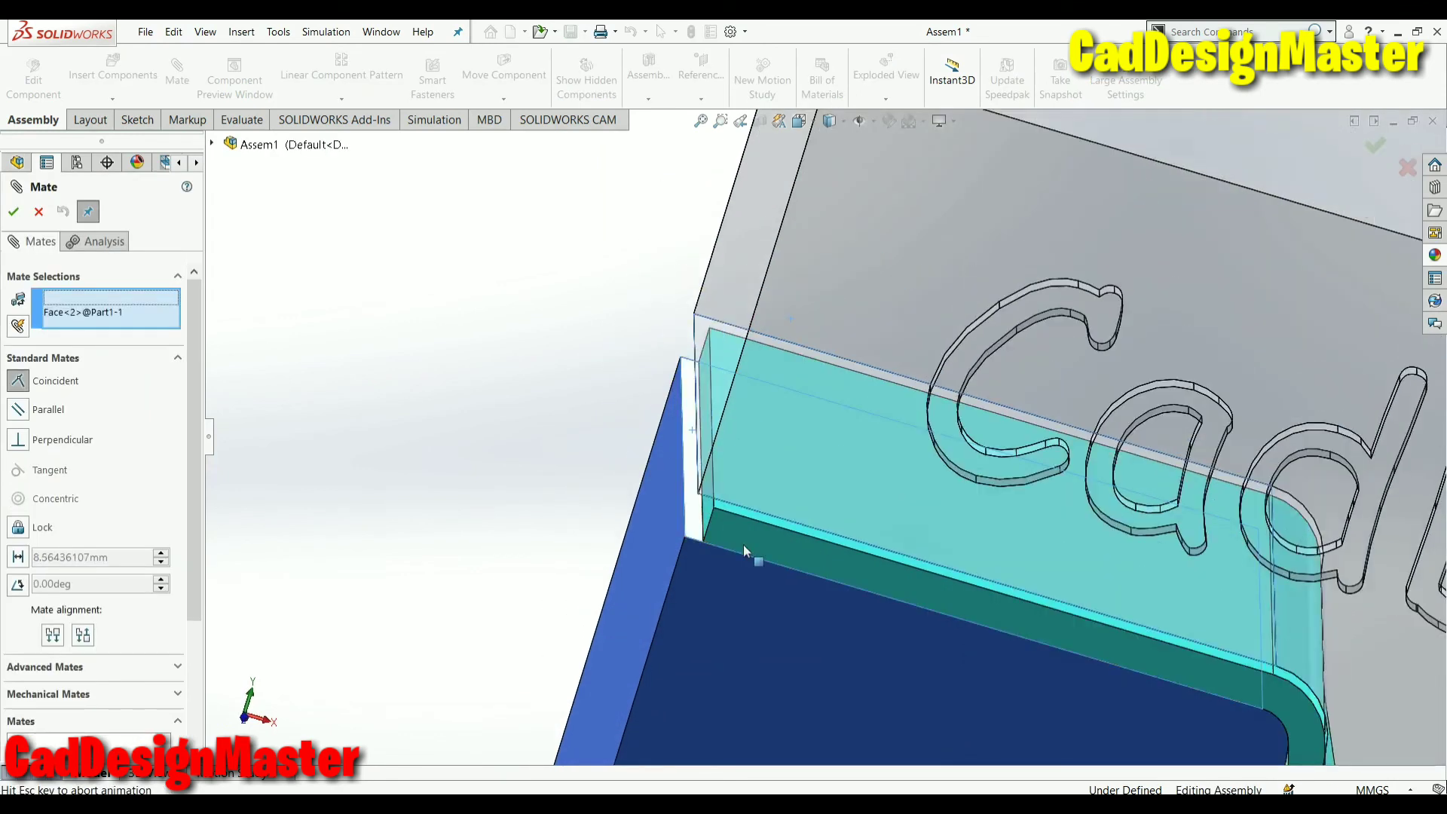
{"action": "left_click", "coordinate": [743, 544]}
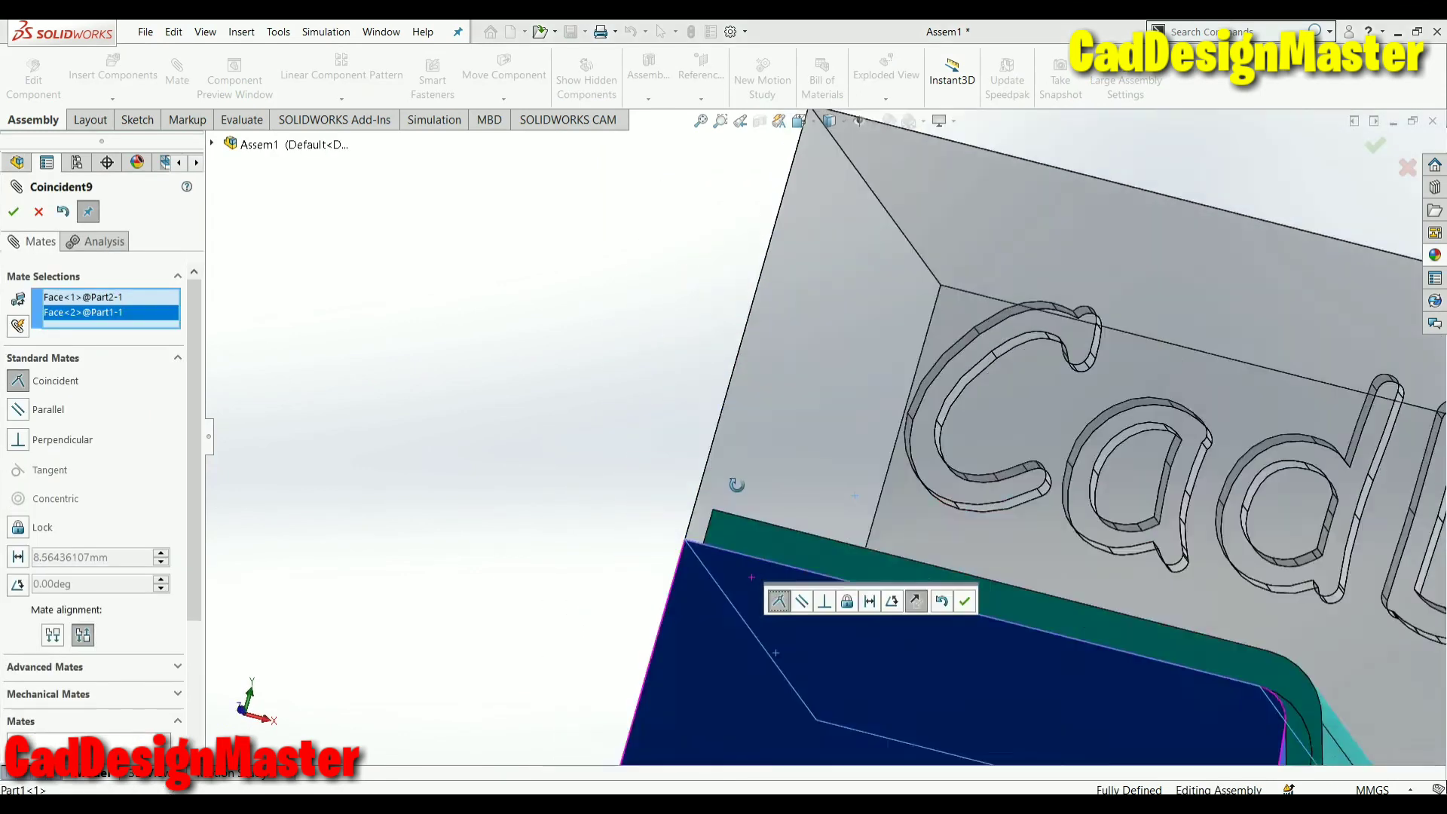
{"action": "left_click", "coordinate": [18, 557]}
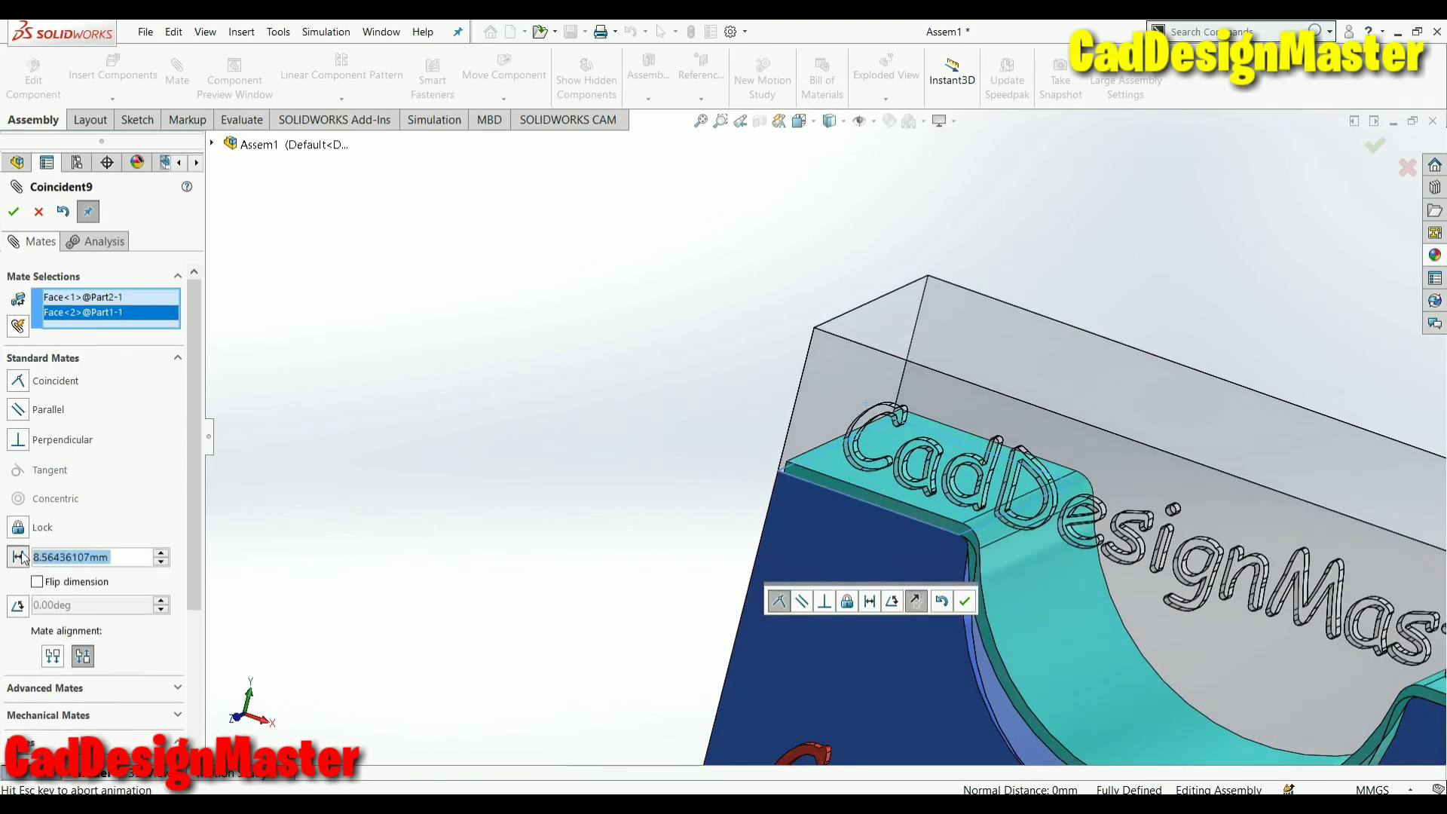
{"action": "scroll", "coordinate": [704, 485], "scroll_direction": "up", "scroll_amount": 5}
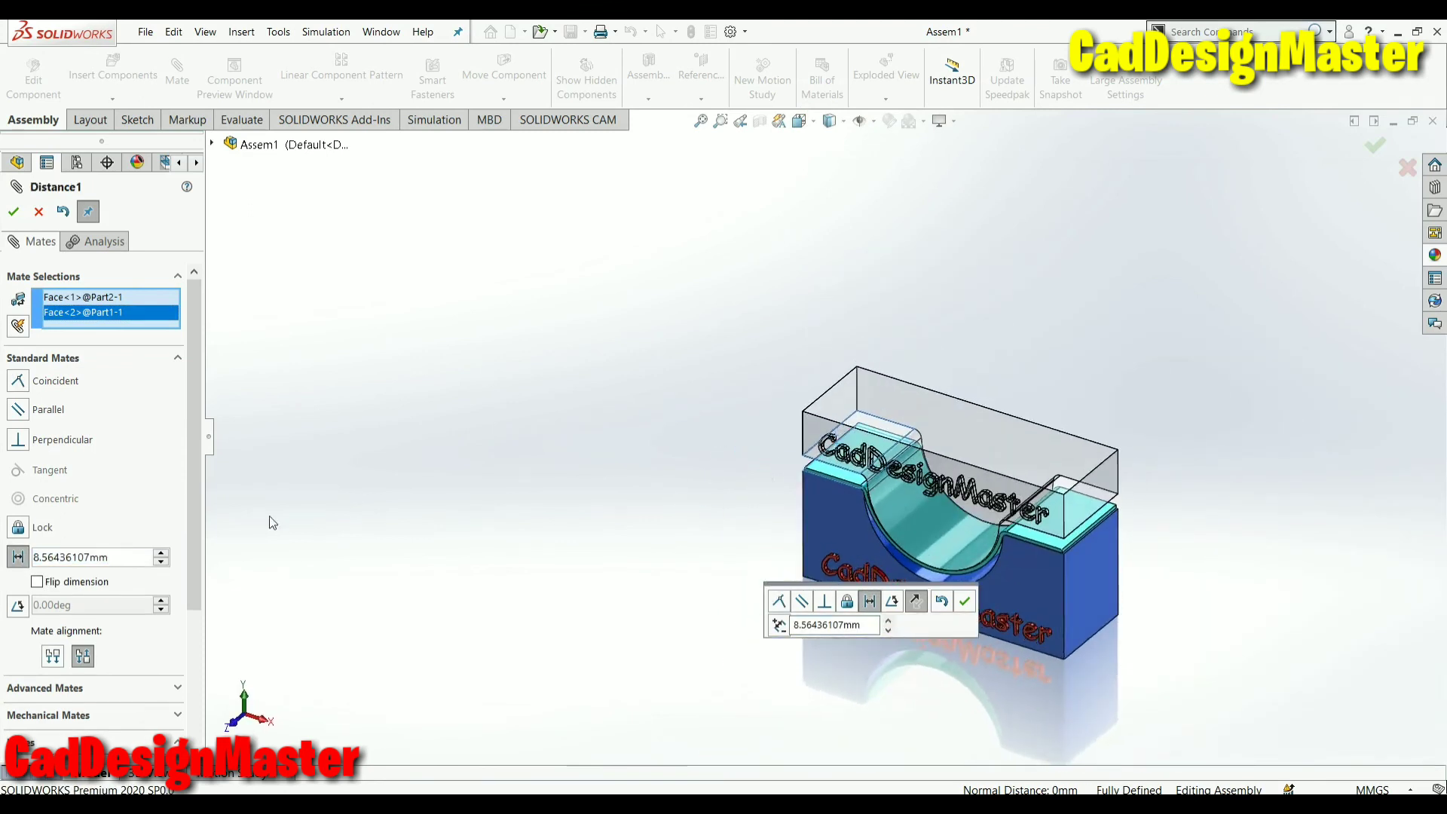
{"action": "type", "text": "2"}
{"action": "key", "text": "Return"}
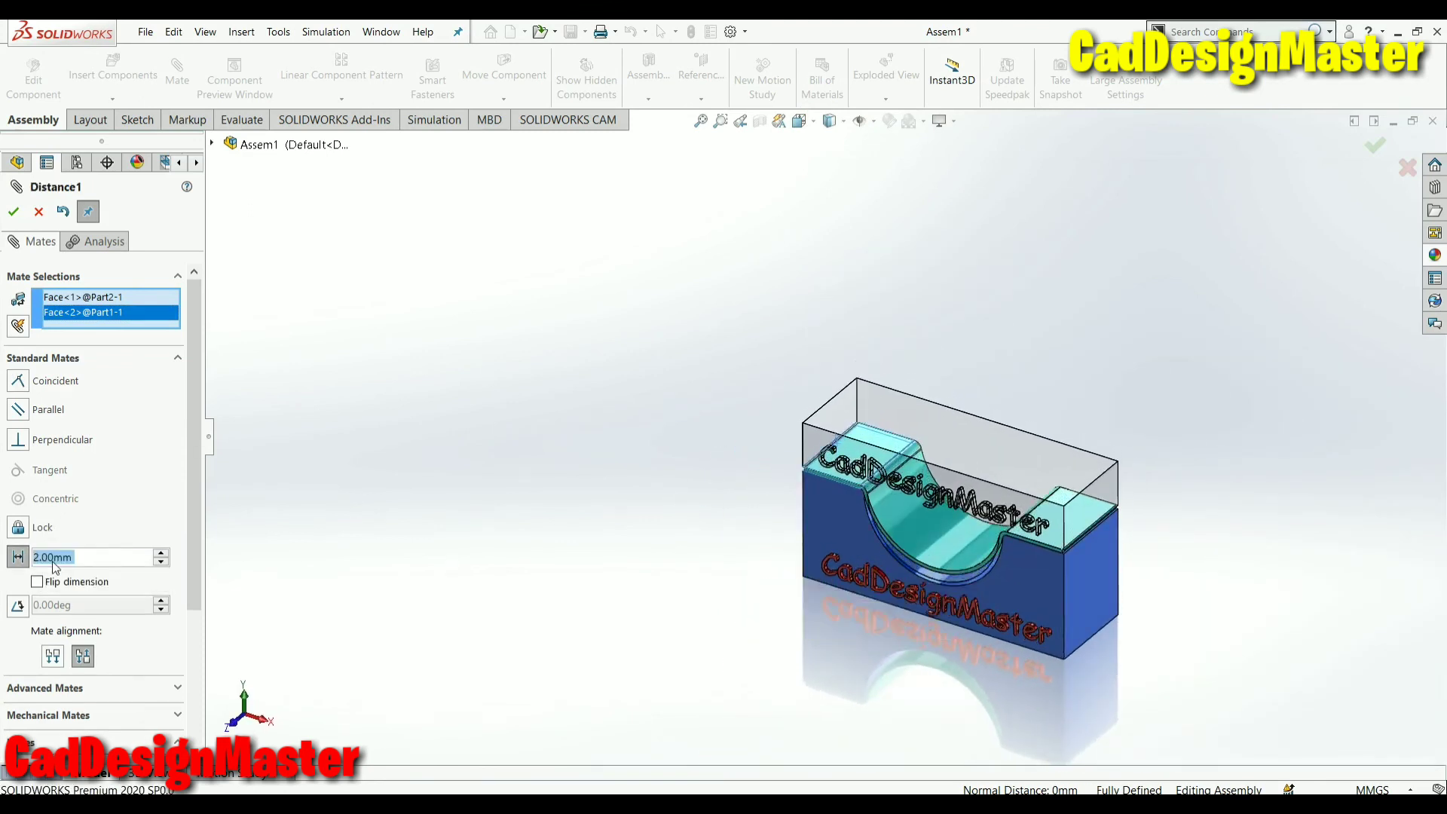
{"action": "key", "text": "Return"}
{"action": "left_click", "coordinate": [13, 212]}
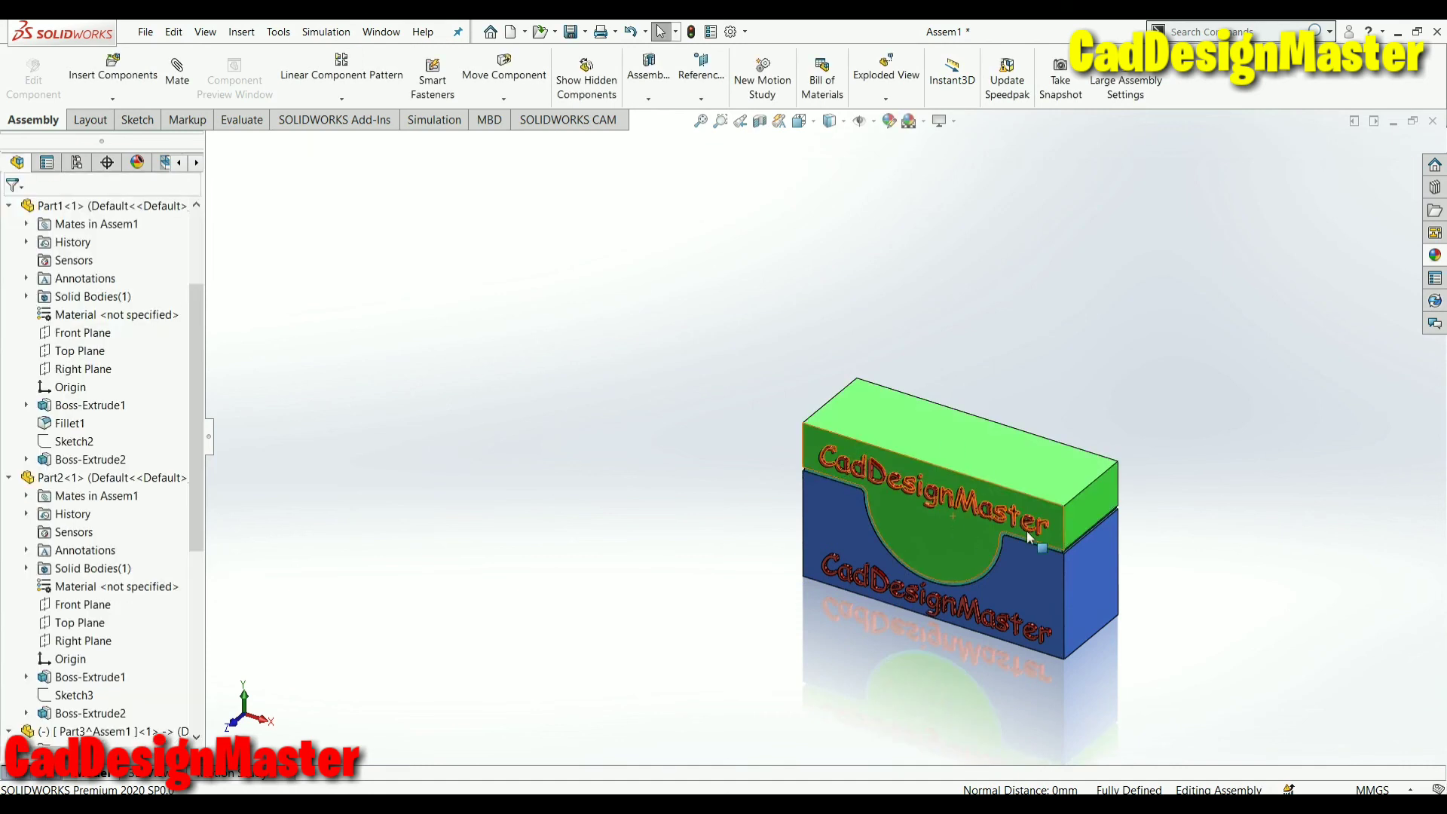
{"action": "scroll", "coordinate": [1015, 554], "scroll_direction": "up", "scroll_amount": 3}
{"action": "left_click", "coordinate": [1007, 560]}
{"action": "scroll", "coordinate": [1007, 559], "scroll_direction": "up", "scroll_amount": 3}
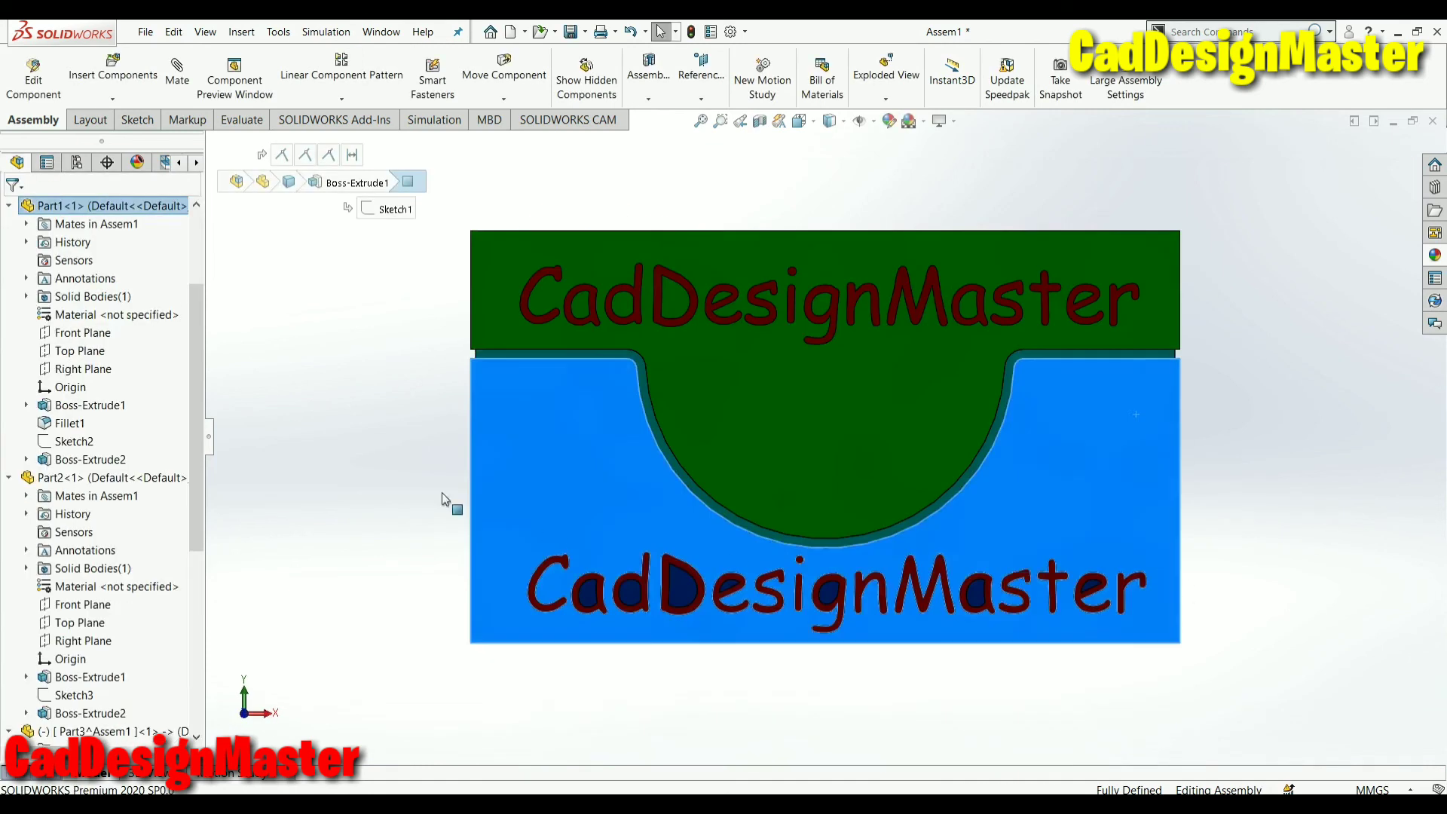
Collapse Part2 and Part3 in the tree and select the Distance1 mate under Mates
{"action": "left_click", "coordinate": [442, 491]}
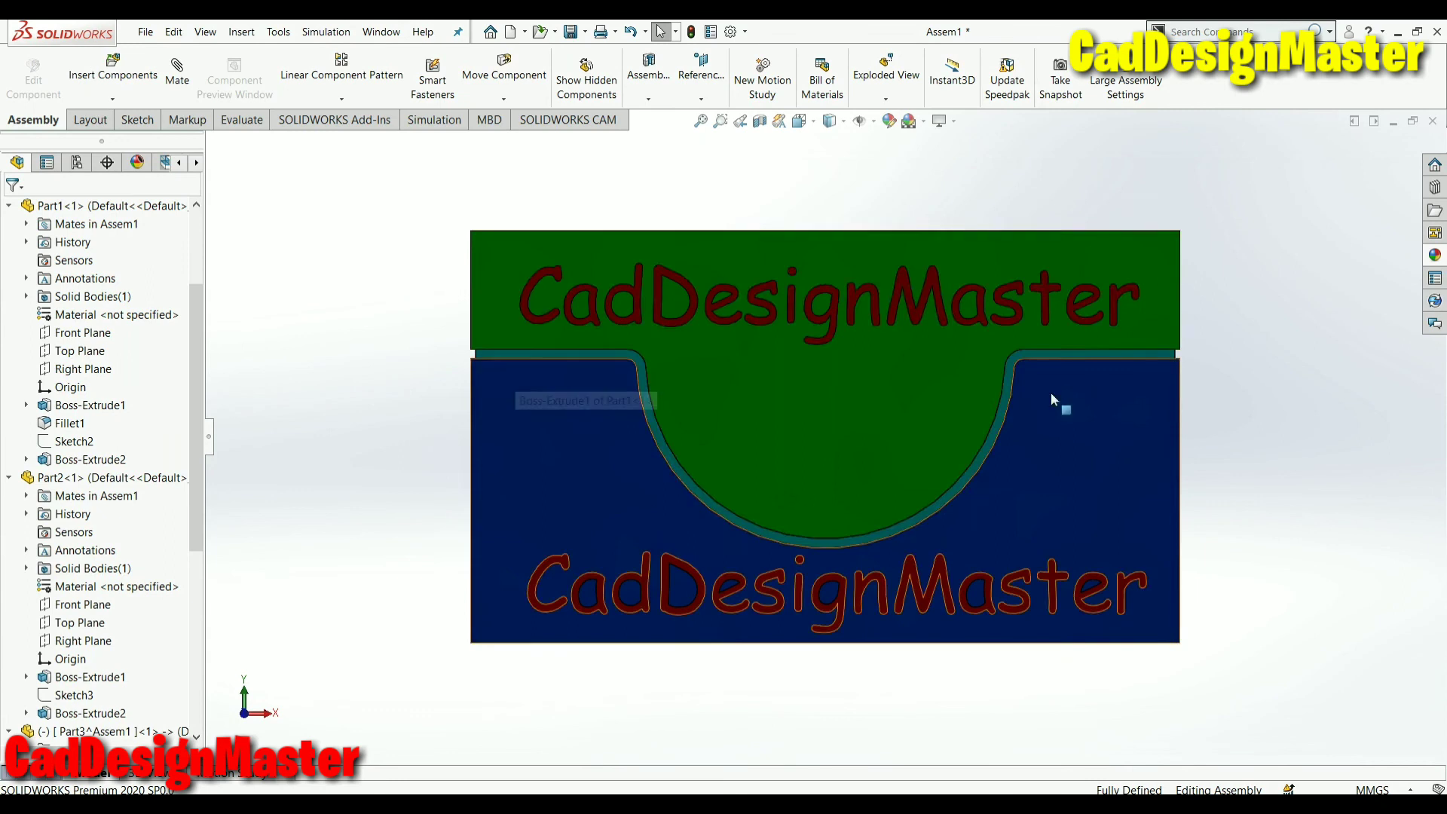
{"action": "mouse_move", "coordinate": [1051, 392]}
{"action": "middle_mouse_down"}
{"action": "mouse_move", "coordinate": [1215, 556]}
{"action": "mouse_move", "coordinate": [1269, 534]}
{"action": "middle_mouse_up"}
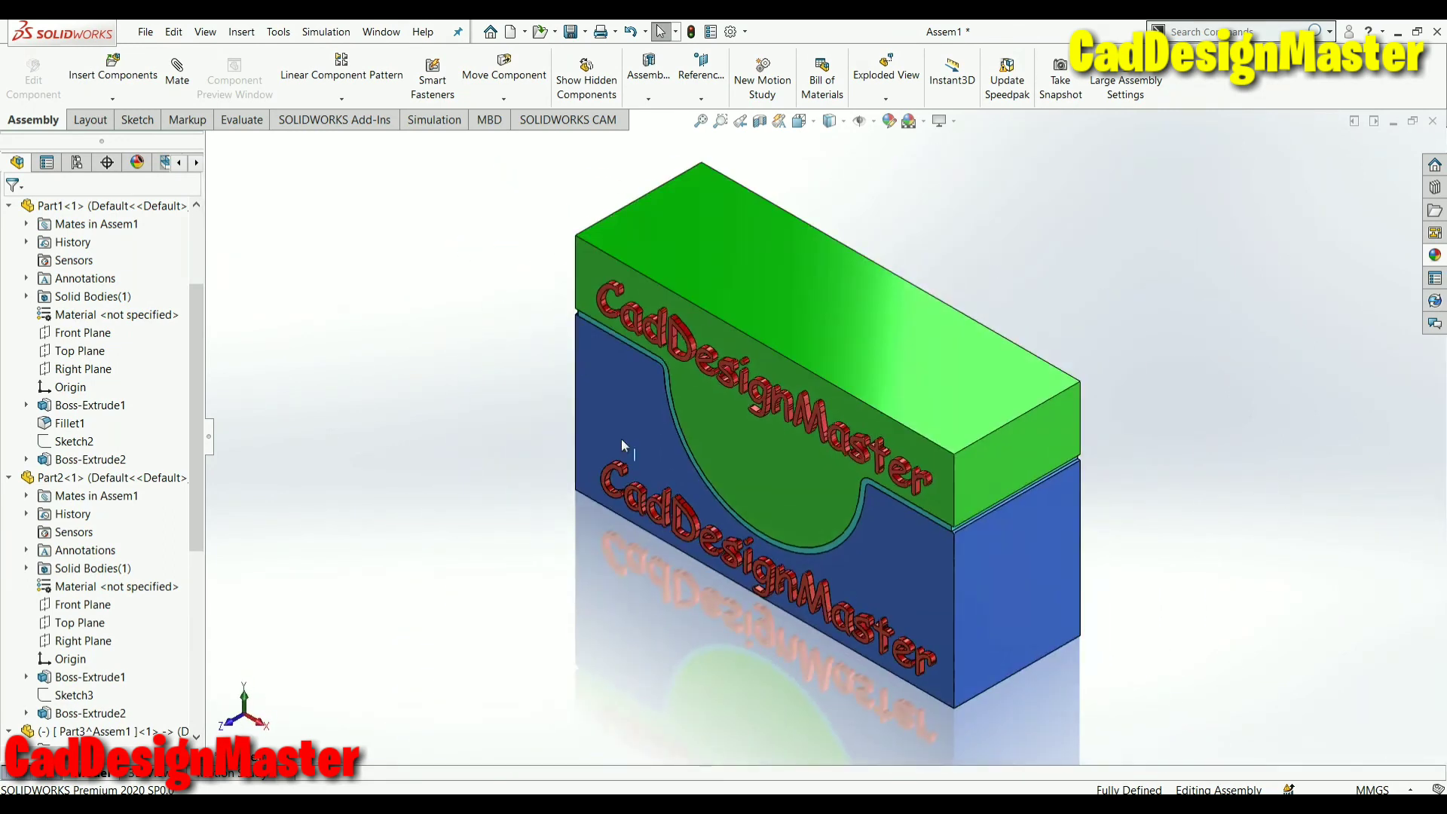
{"action": "scroll", "coordinate": [191, 523], "scroll_direction": "down", "scroll_amount": 2}
{"action": "left_click", "coordinate": [9, 405]}
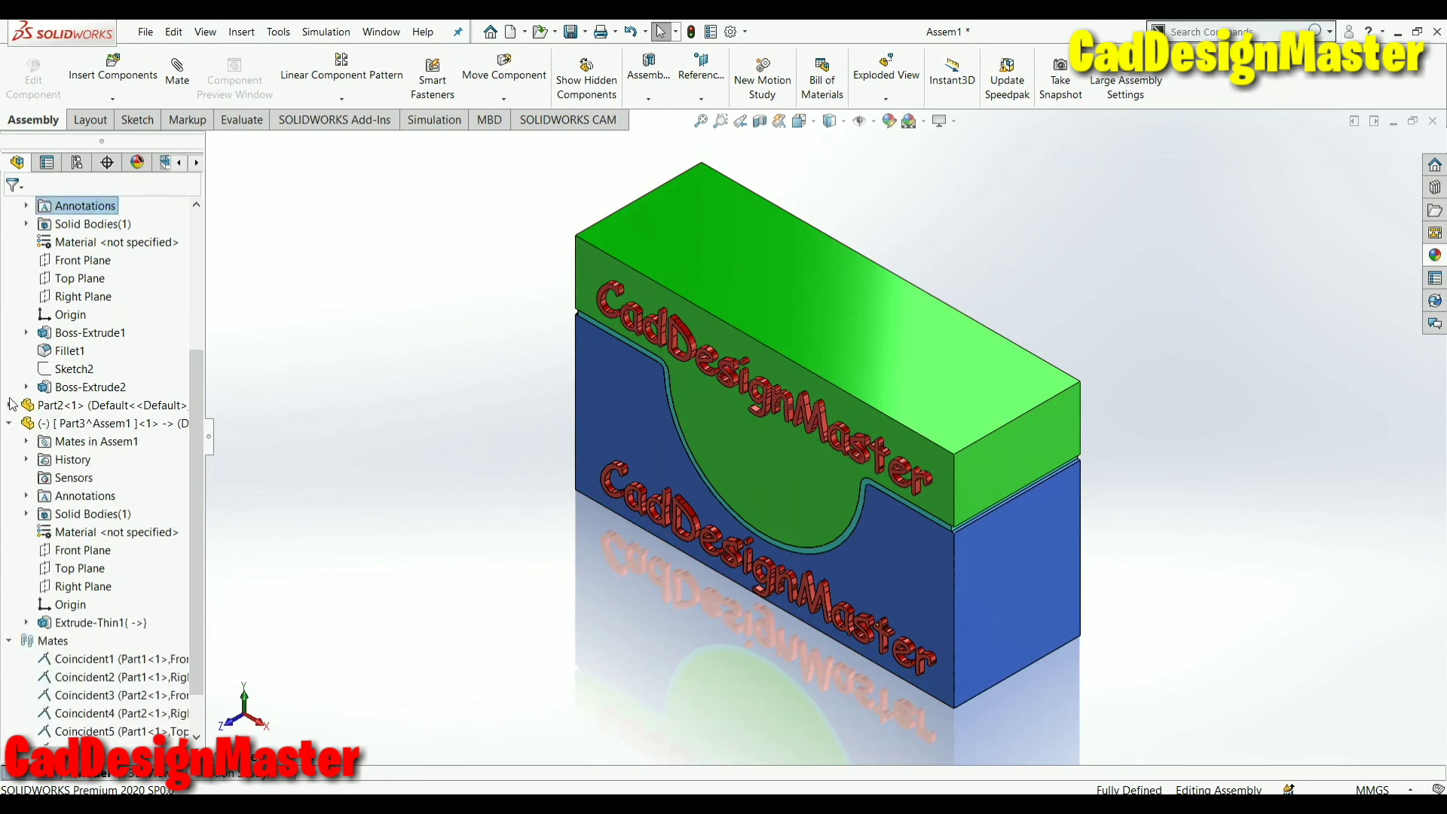
{"action": "scroll", "coordinate": [9, 405], "scroll_direction": "up", "scroll_amount": 3}
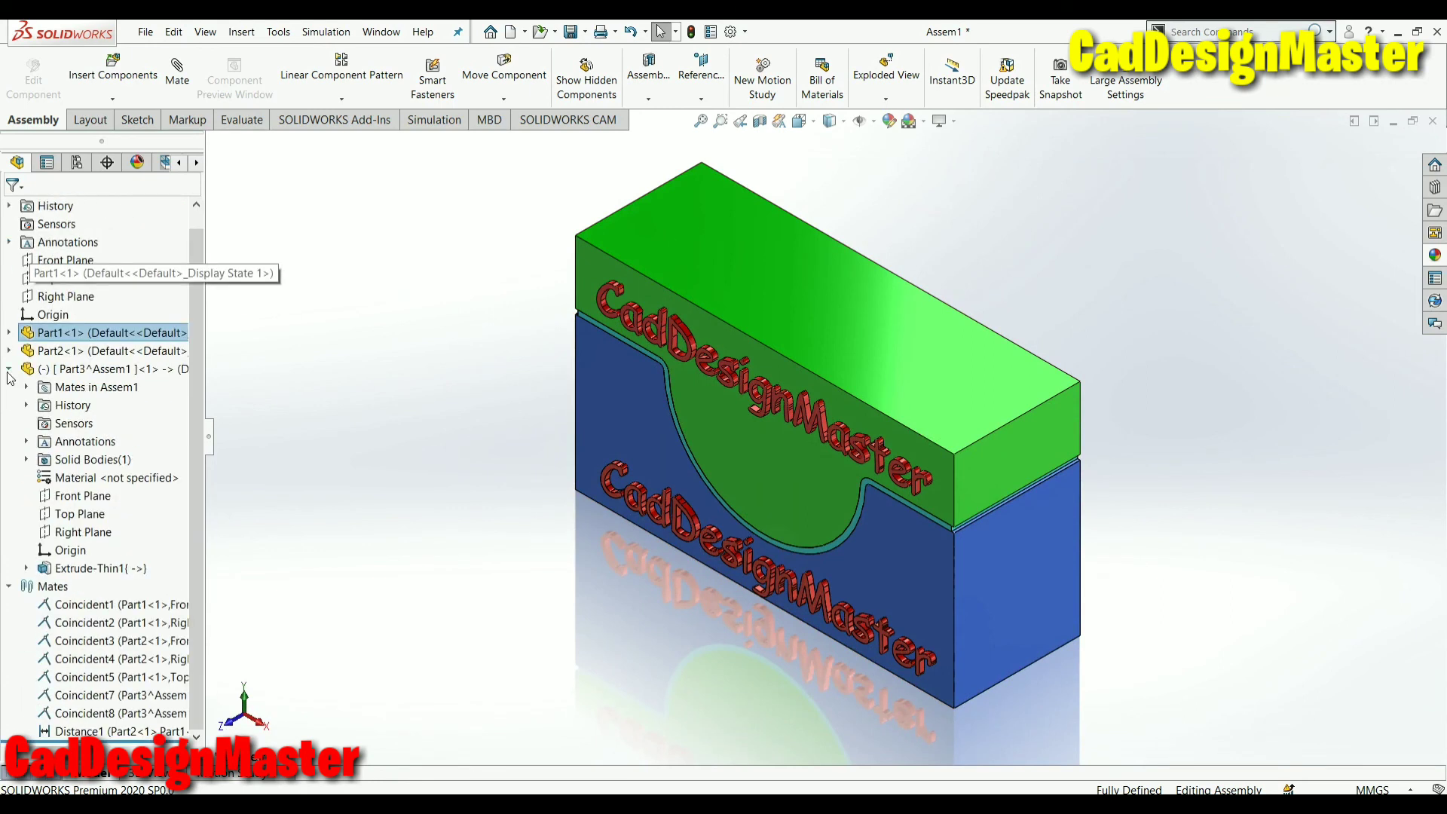
{"action": "left_click", "coordinate": [8, 369]}
{"action": "left_click", "coordinate": [68, 552]}
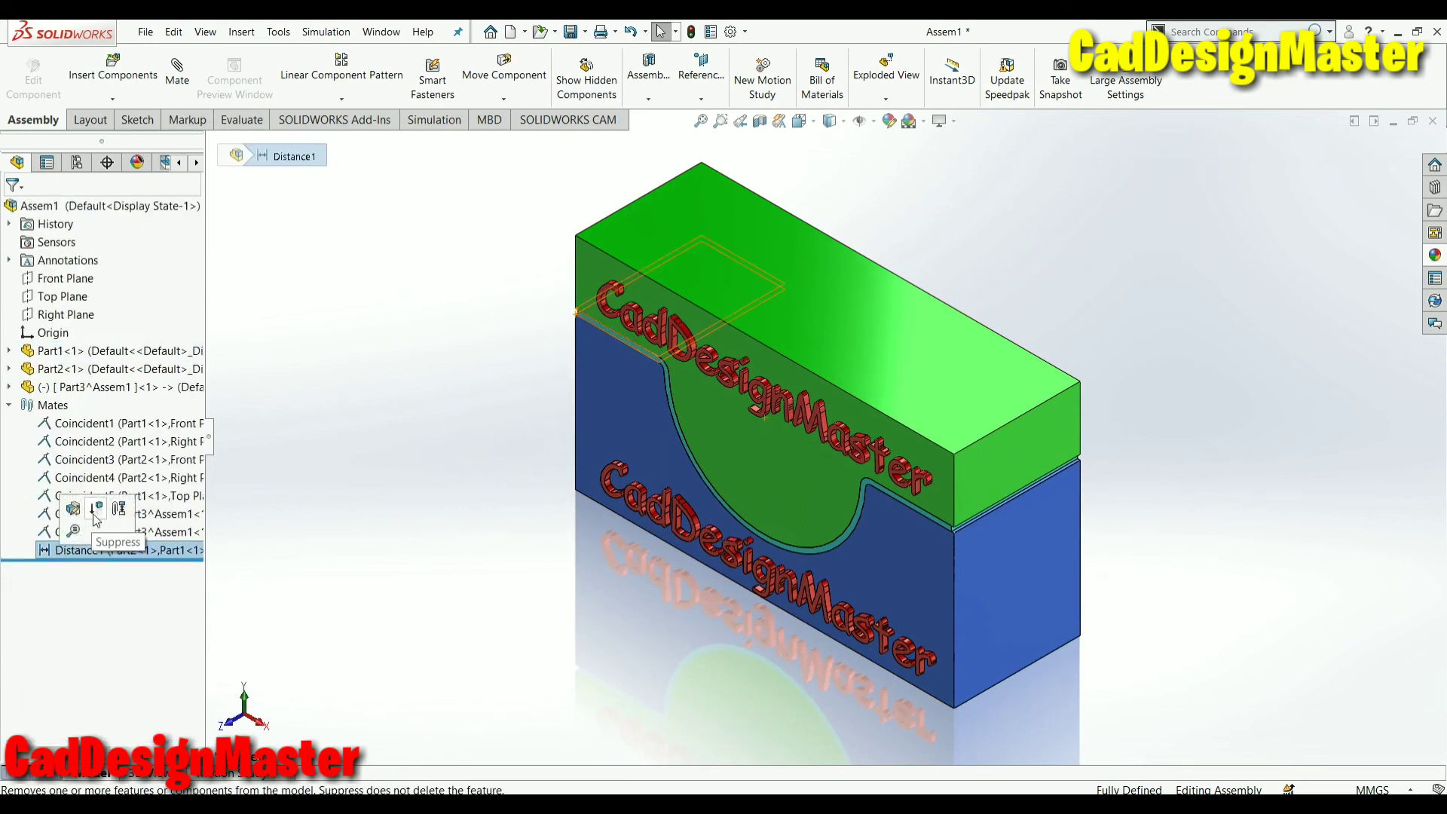
Suppress Distance1, drag the green cap up and down, and rebuild
{"action": "left_click", "coordinate": [98, 519]}
{"action": "left_click_drag", "start_coordinate": [766, 462], "coordinate": [772, 419]}
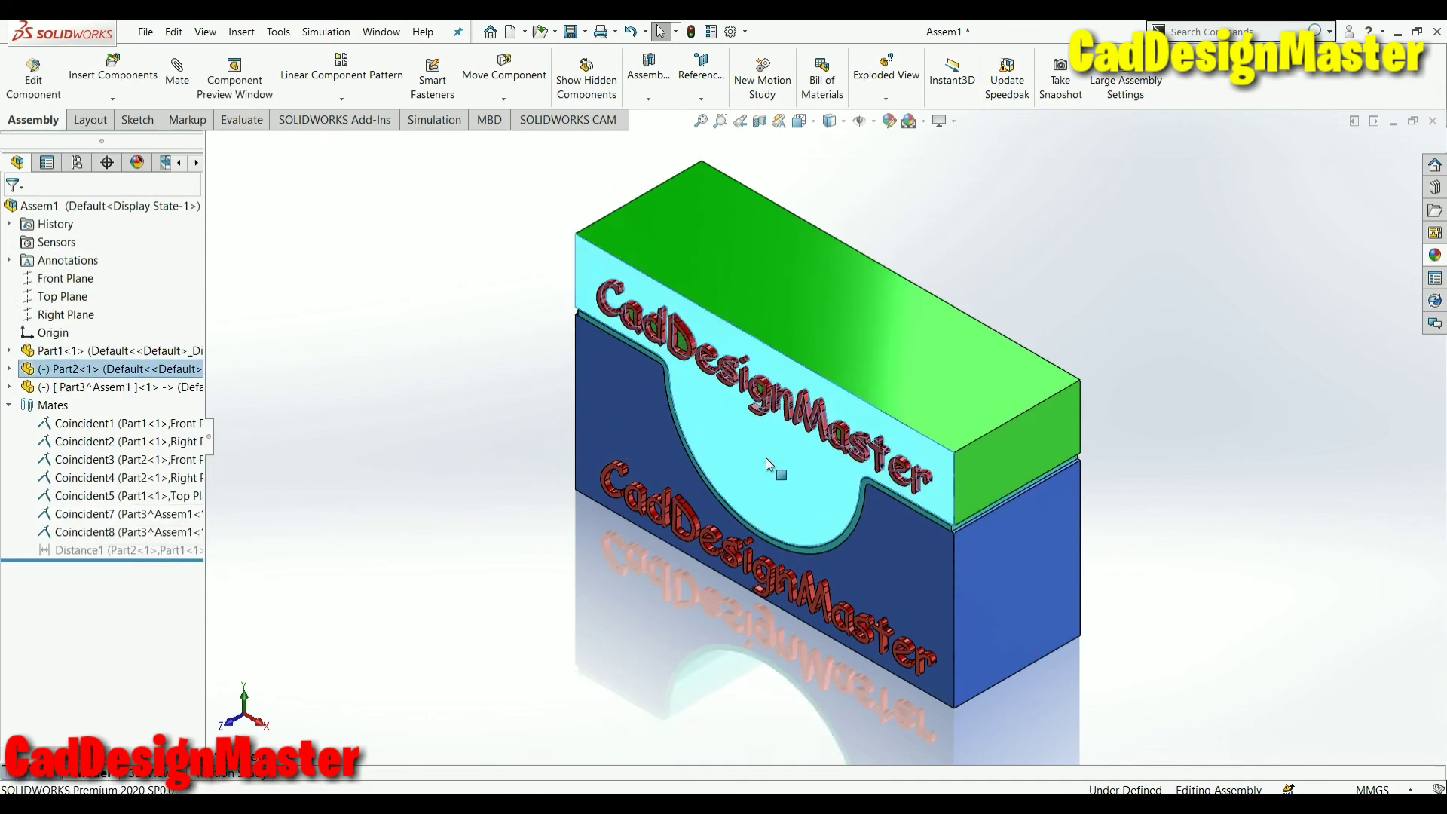
{"action": "key", "text": "Escape"}
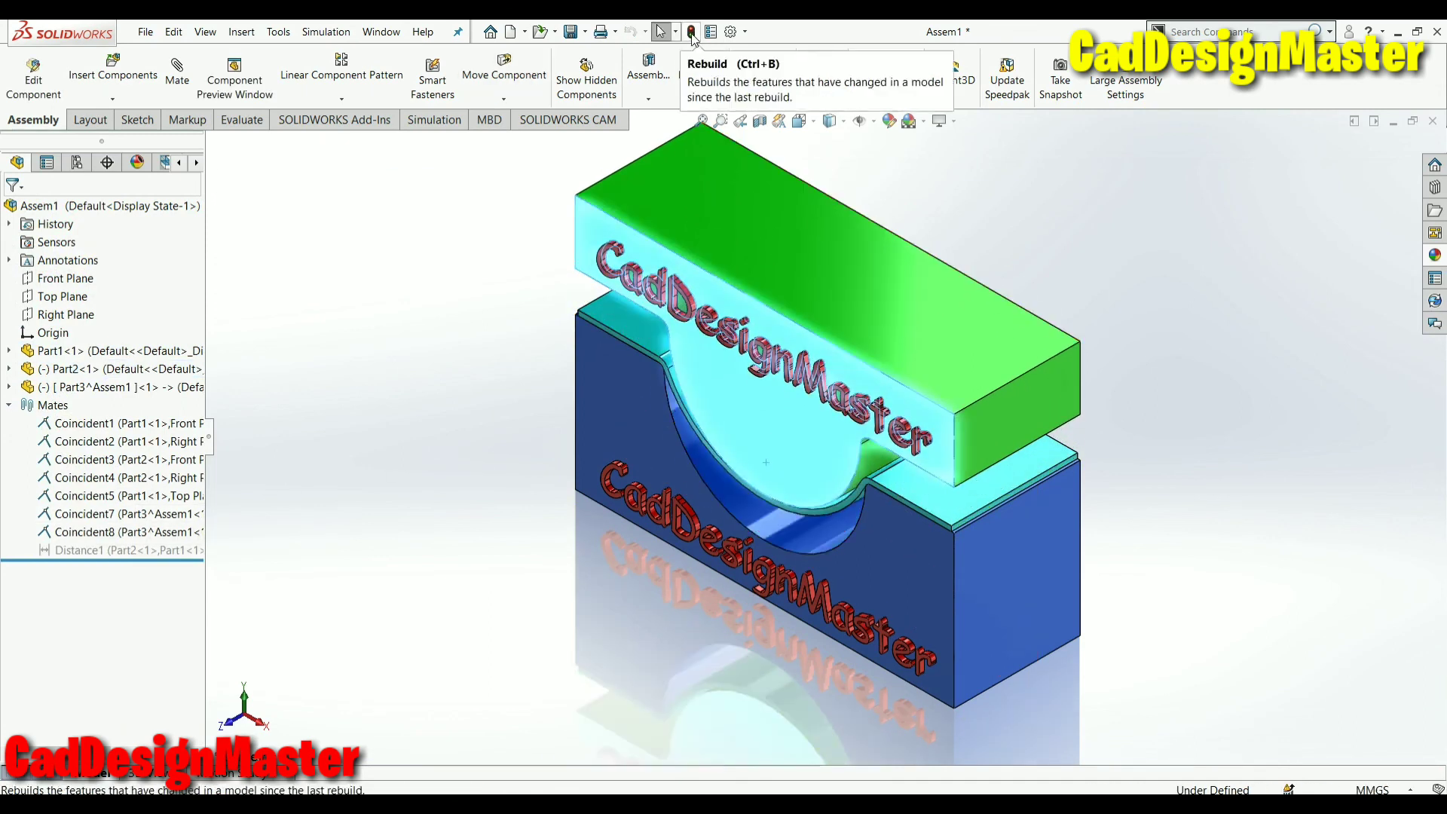
{"action": "left_click", "coordinate": [692, 35]}
{"action": "key", "text": "ctrl+1"}
{"action": "key", "text": "ctrl+7"}
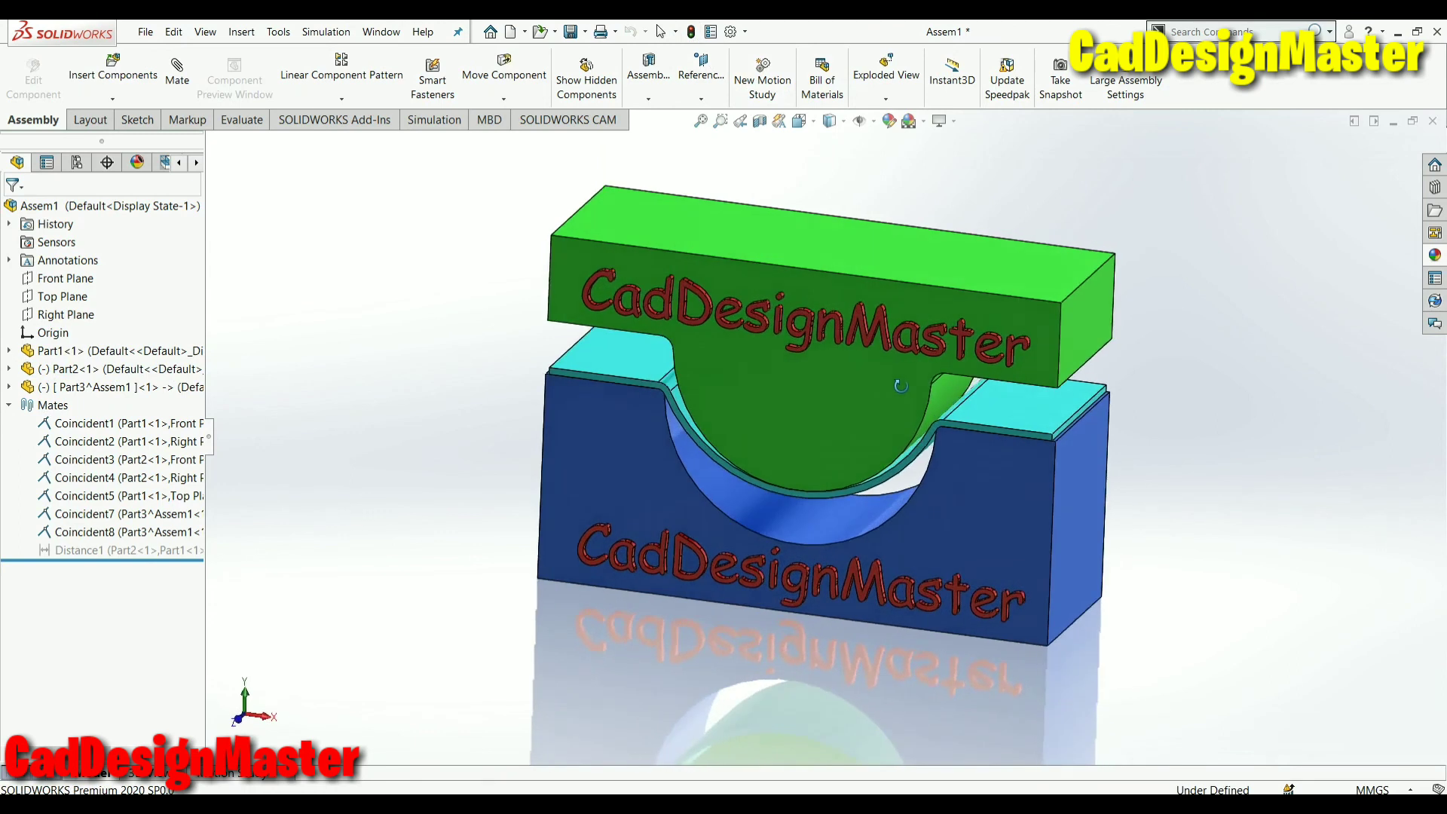
{"action": "left_click", "coordinate": [785, 437]}
{"action": "left_click_drag", "start_coordinate": [784, 437], "coordinate": [786, 473]}
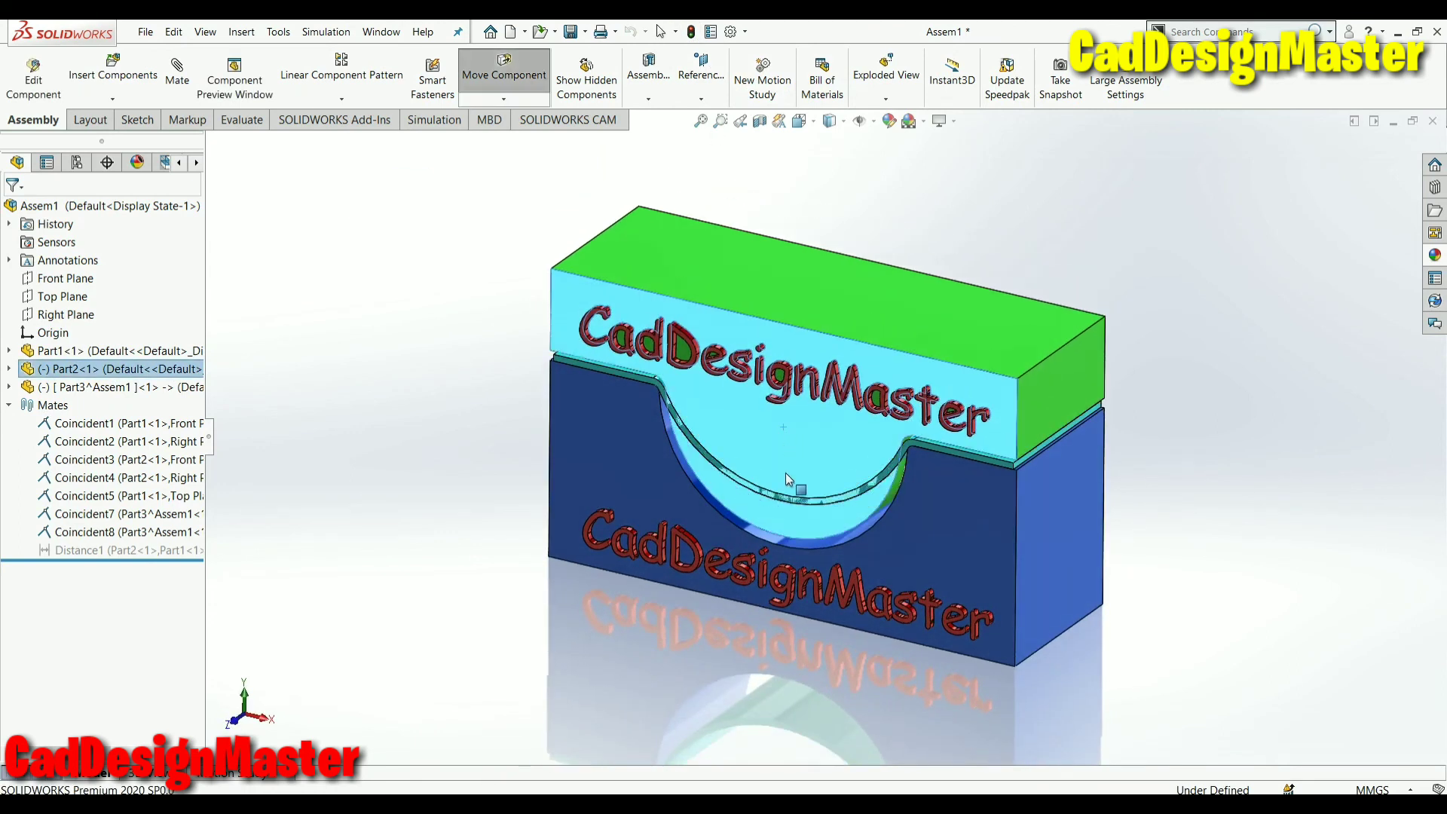
{"action": "left_click", "coordinate": [694, 35]}
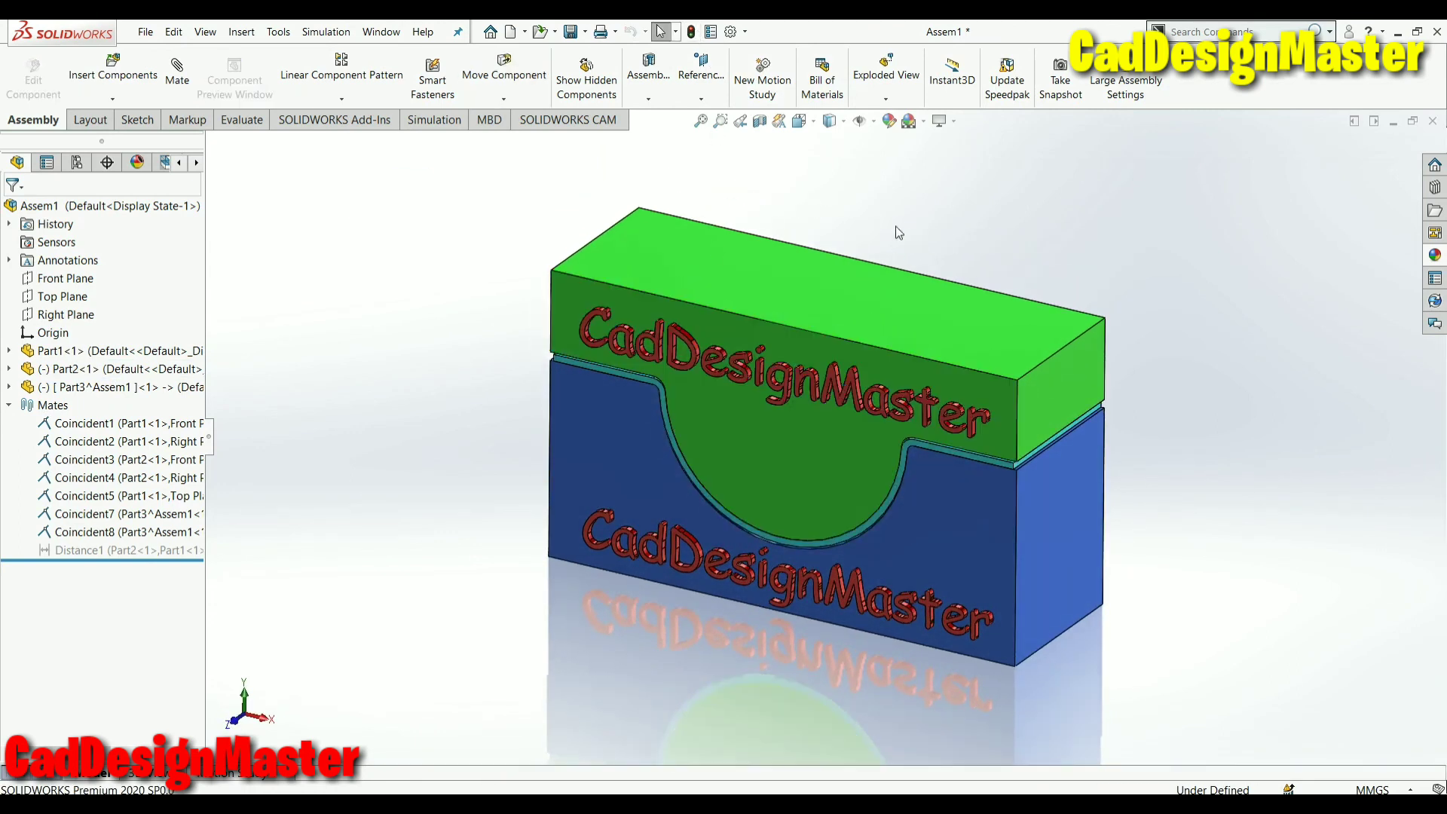
Unsuppress the Distance1 mate and save the assembly with its modified documents
{"action": "left_click", "coordinate": [96, 556]}
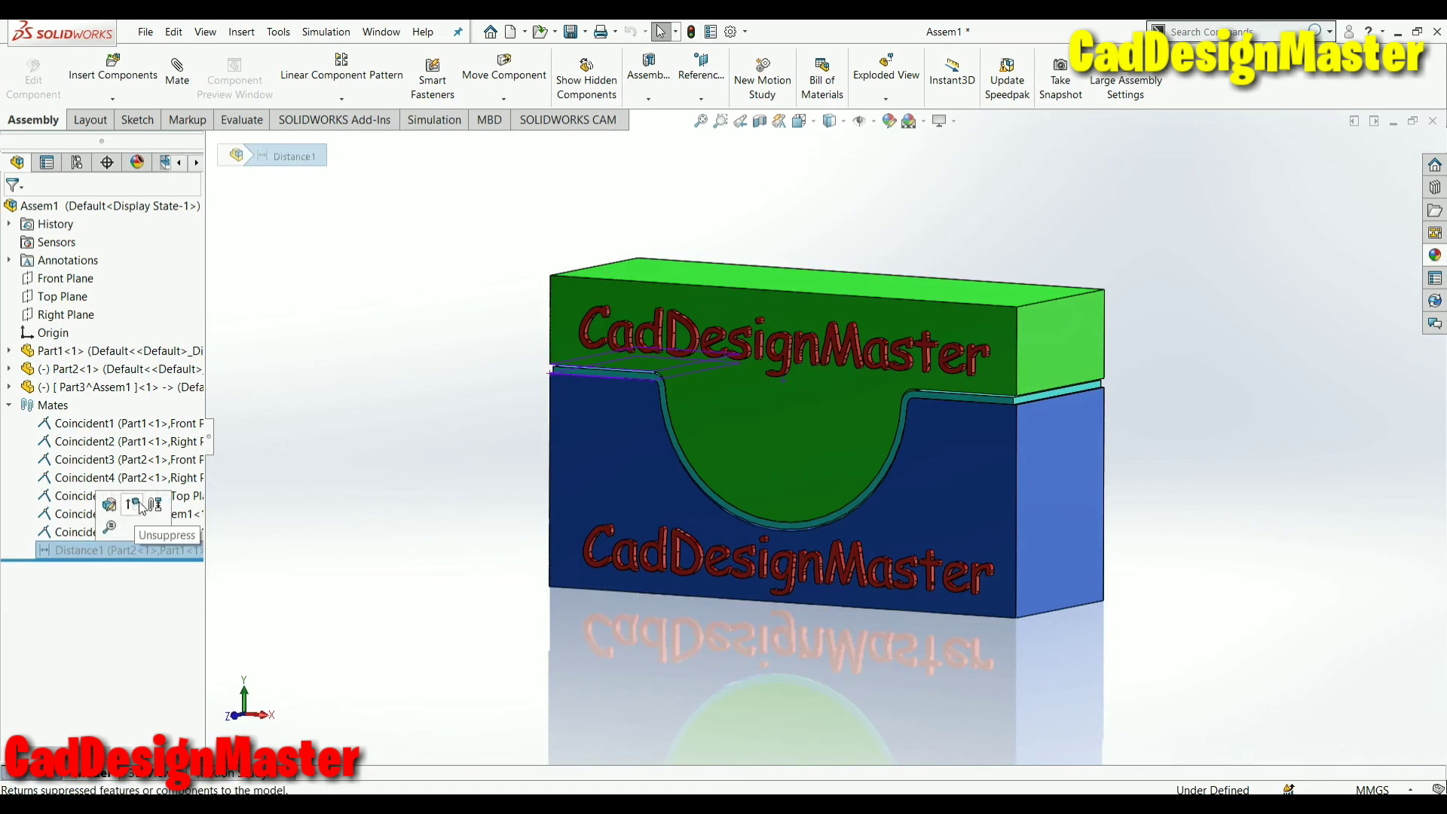
{"action": "left_click", "coordinate": [142, 508]}
{"action": "middle_click_drag", "start_coordinate": [453, 463], "coordinate": [423, 494]}
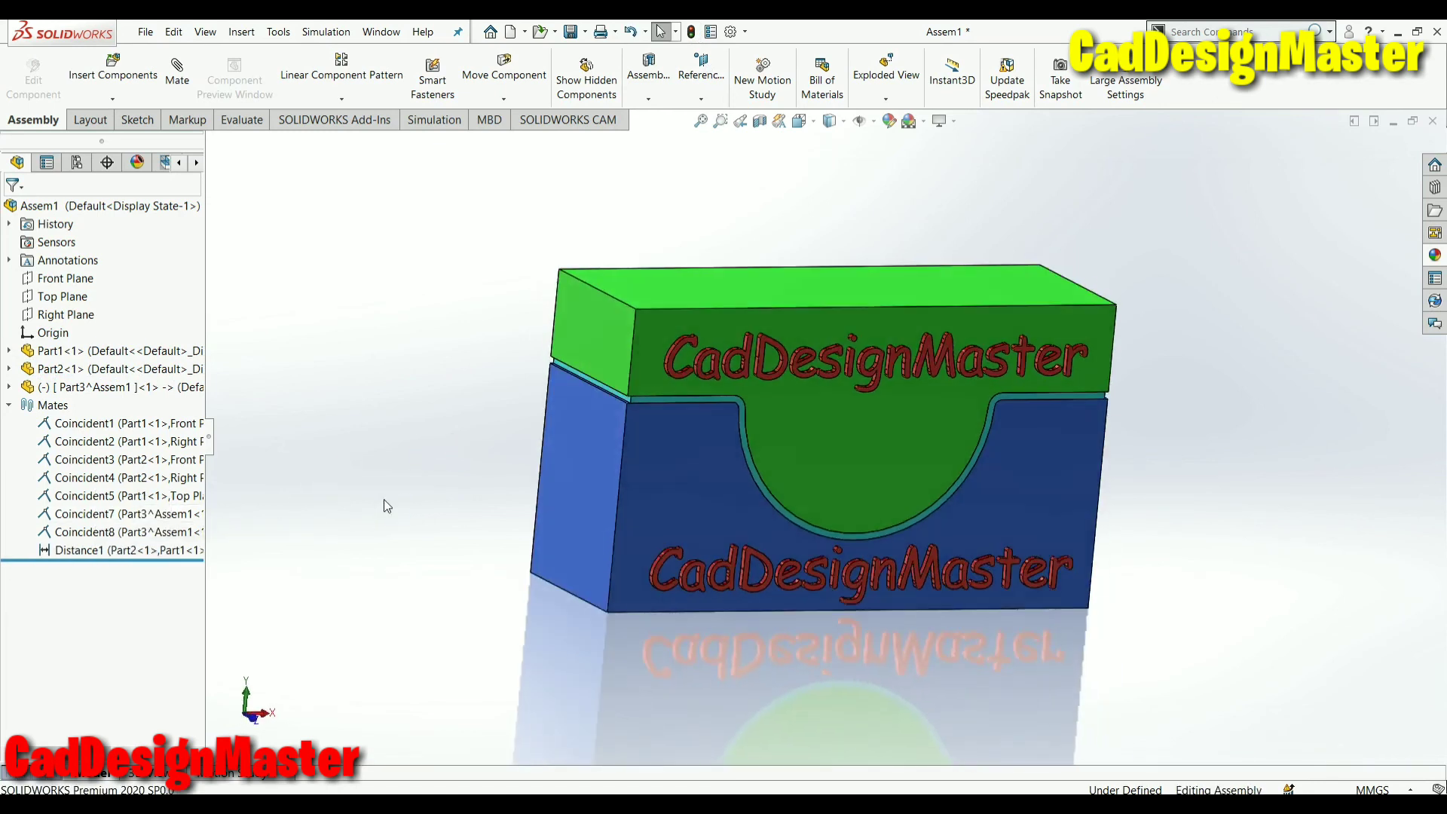
{"action": "key", "text": "ctrl+s"}
{"action": "key", "text": "Return"}
Open a motion study and expand Mates to select Distance1's timeline entry
{"action": "left_click", "coordinate": [238, 780]}
{"action": "middle_click_drag", "start_coordinate": [478, 575], "coordinate": [503, 535]}
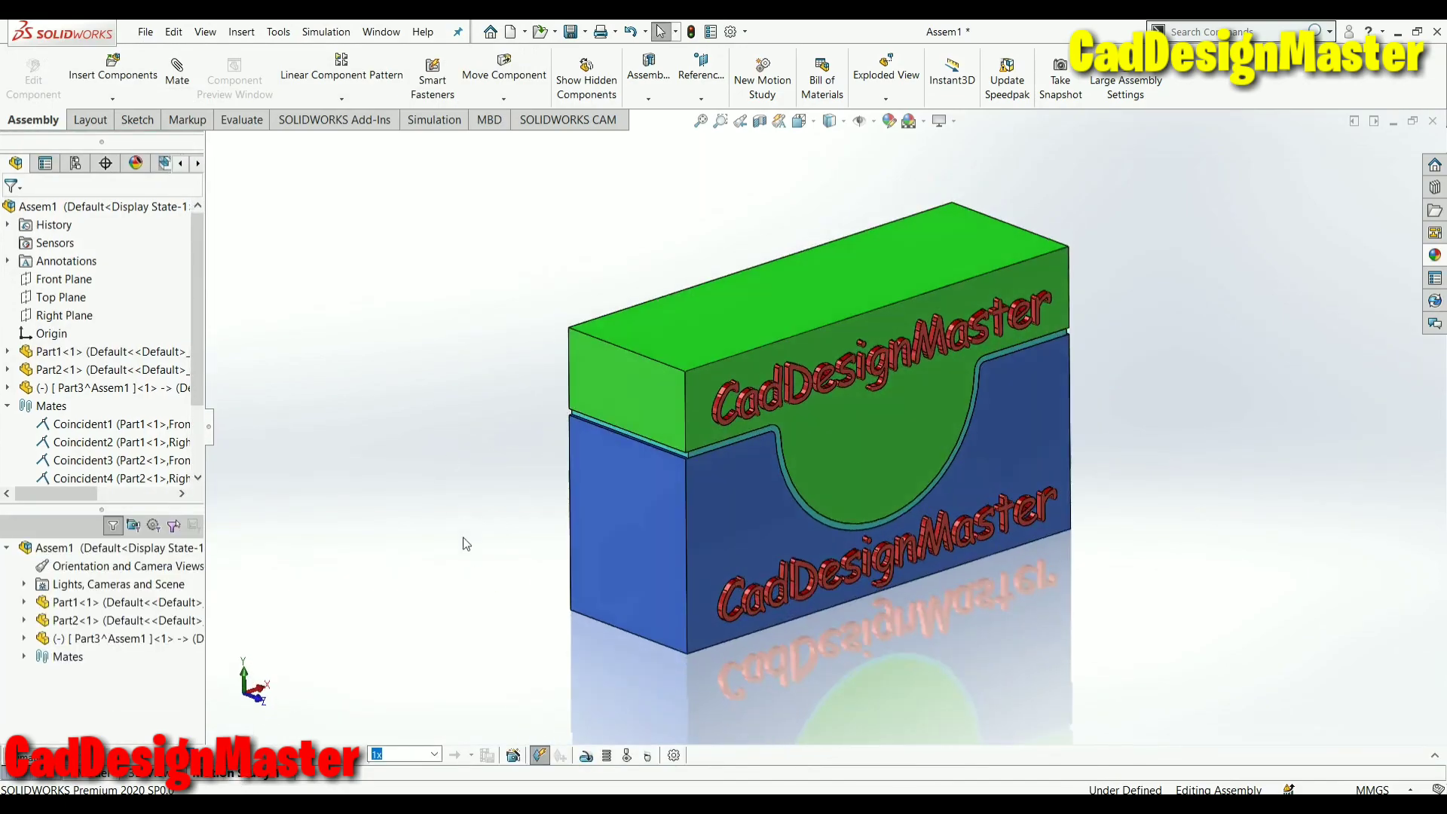
{"action": "key", "text": "ctrl+7"}
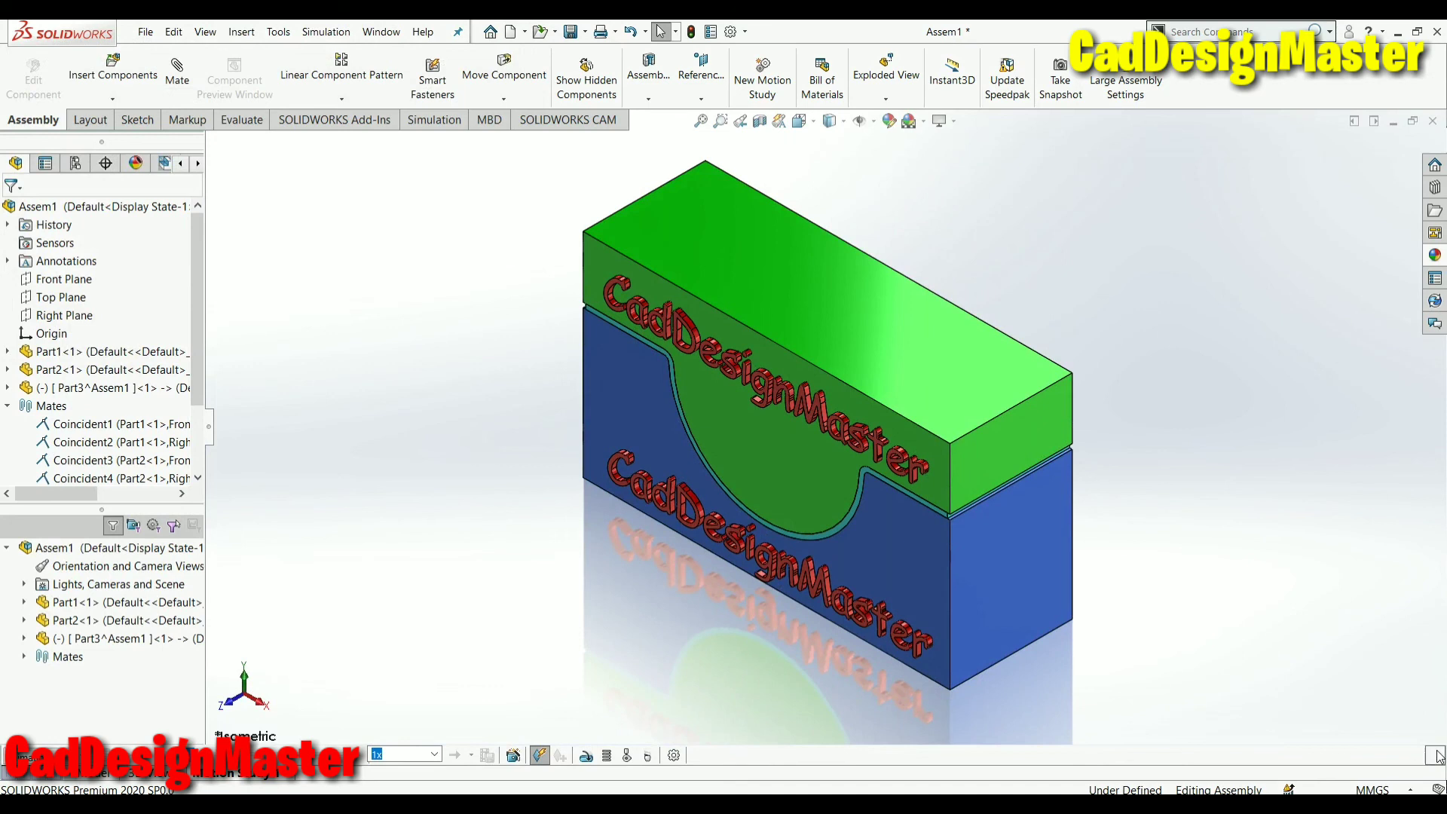
{"action": "left_click", "coordinate": [1436, 756]}
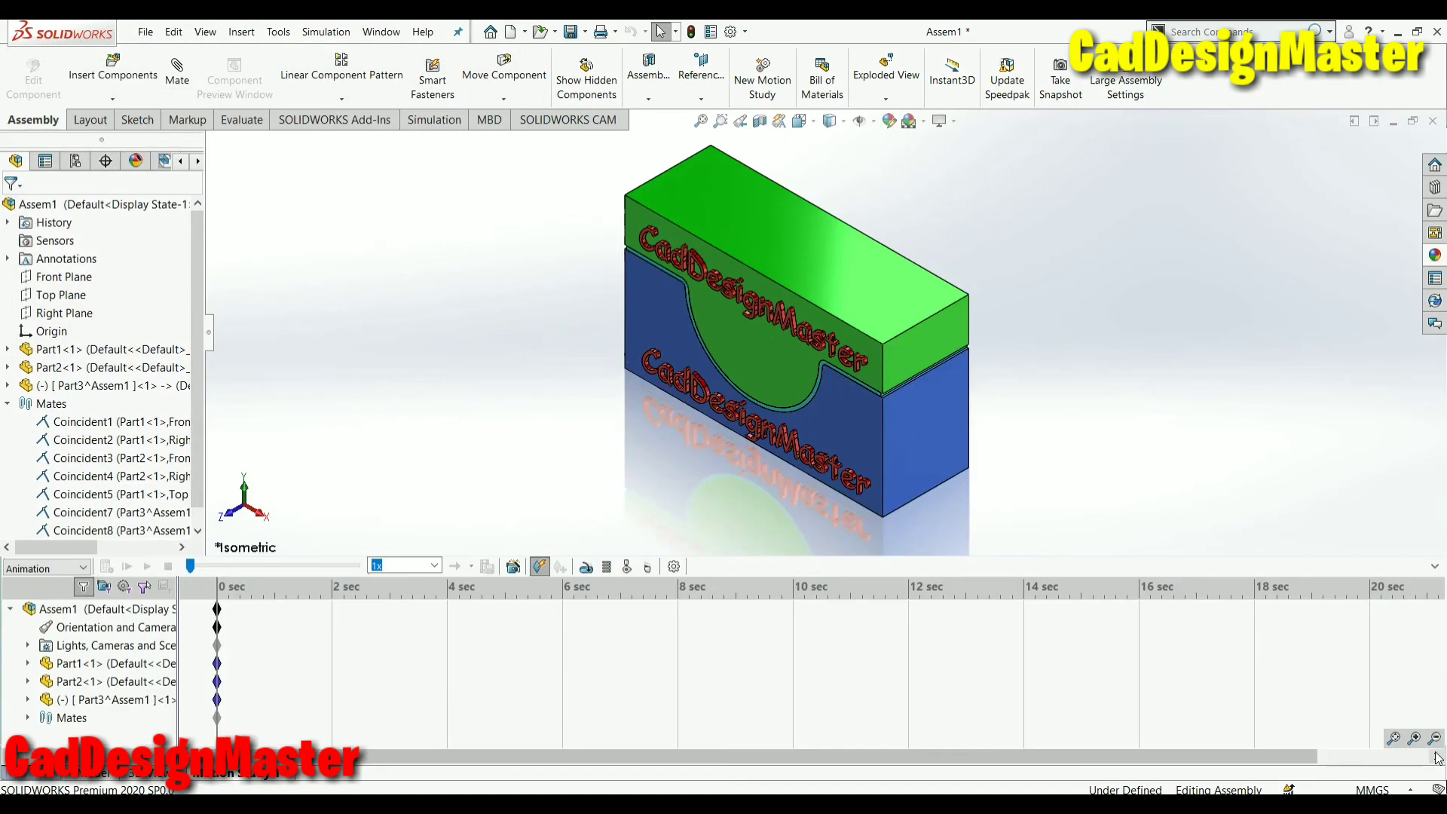
{"action": "right_click", "coordinate": [73, 630]}
{"action": "double_click", "coordinate": [72, 717]}
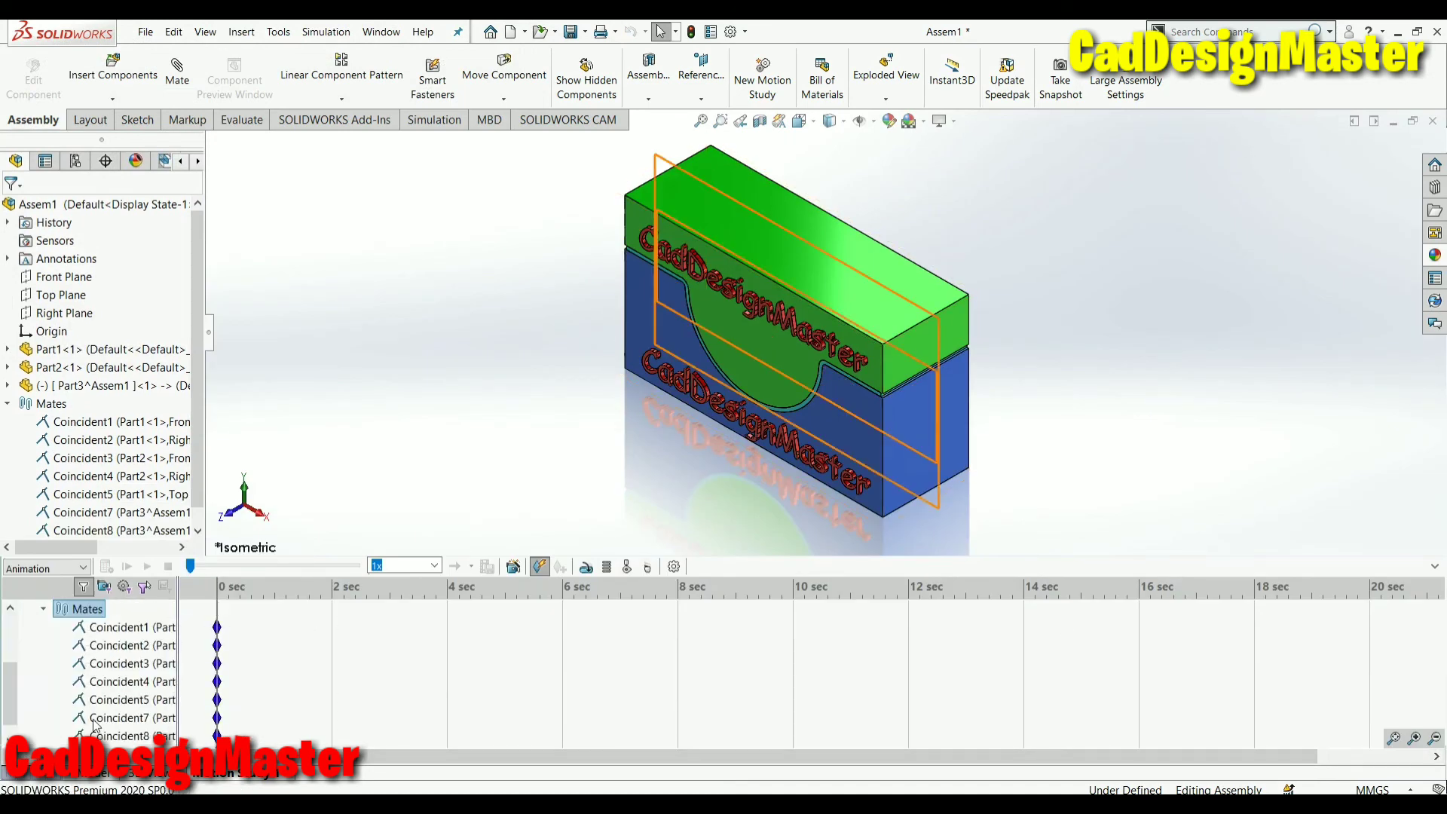
{"action": "scroll", "coordinate": [94, 724], "scroll_direction": "down", "scroll_amount": 1}
{"action": "left_click", "coordinate": [113, 717]}
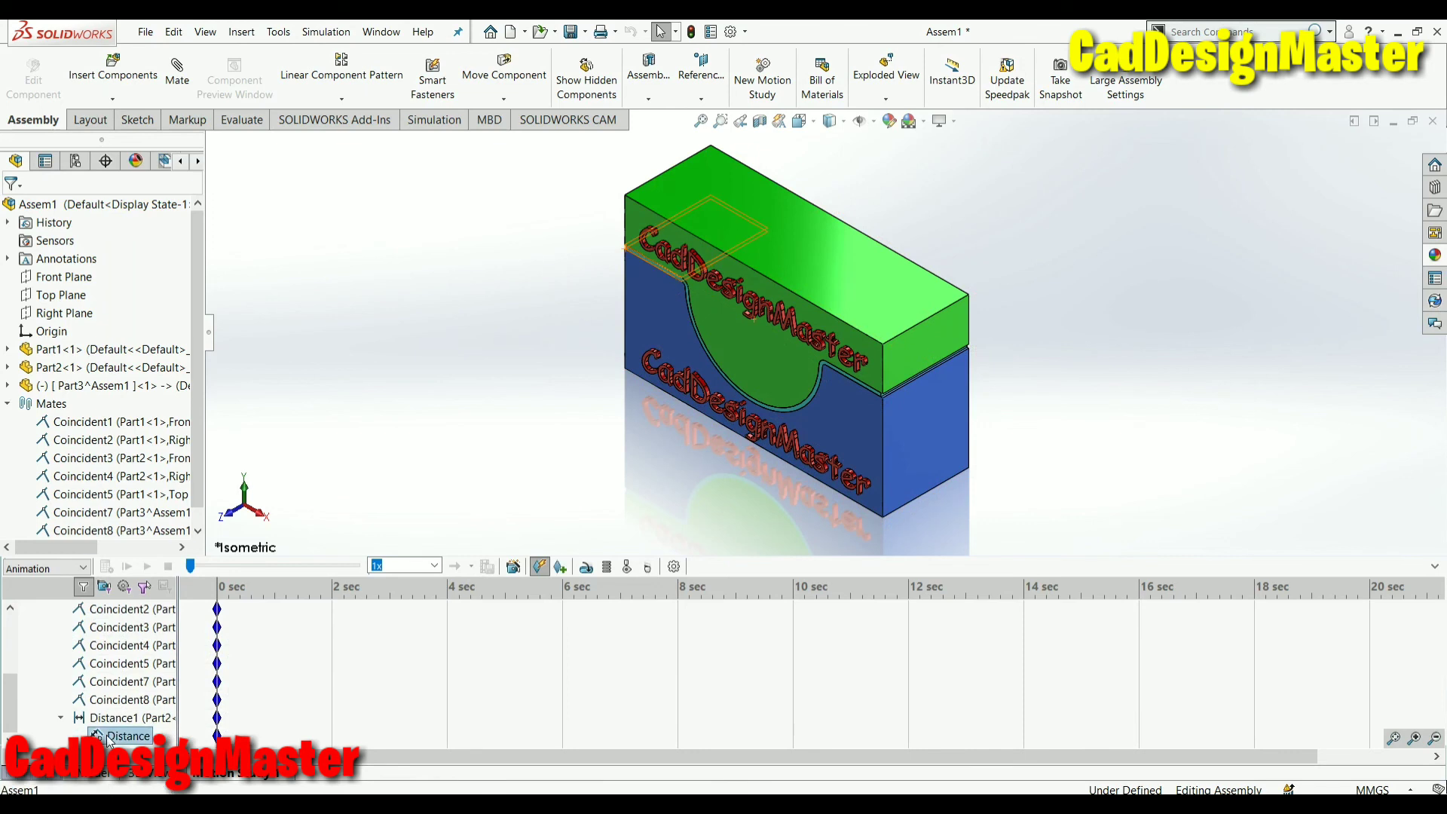
{"action": "mouse_move", "coordinate": [217, 736]}
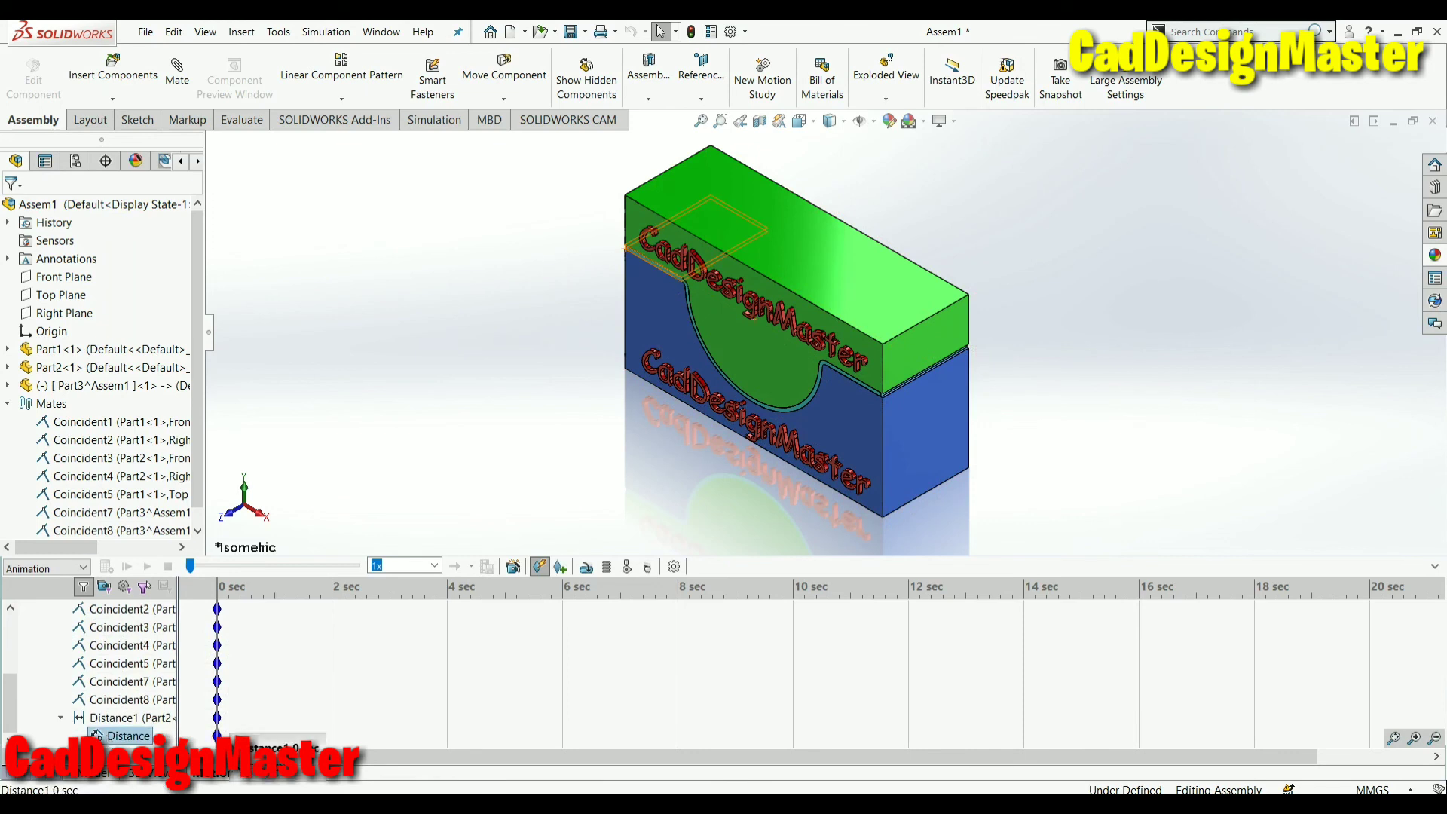
Copy the Distance1 key to 2 sec and change its distance to 20 mm
{"action": "left_click_drag", "start_coordinate": [218, 736], "coordinate": [332, 736], "text": "ctrl"}
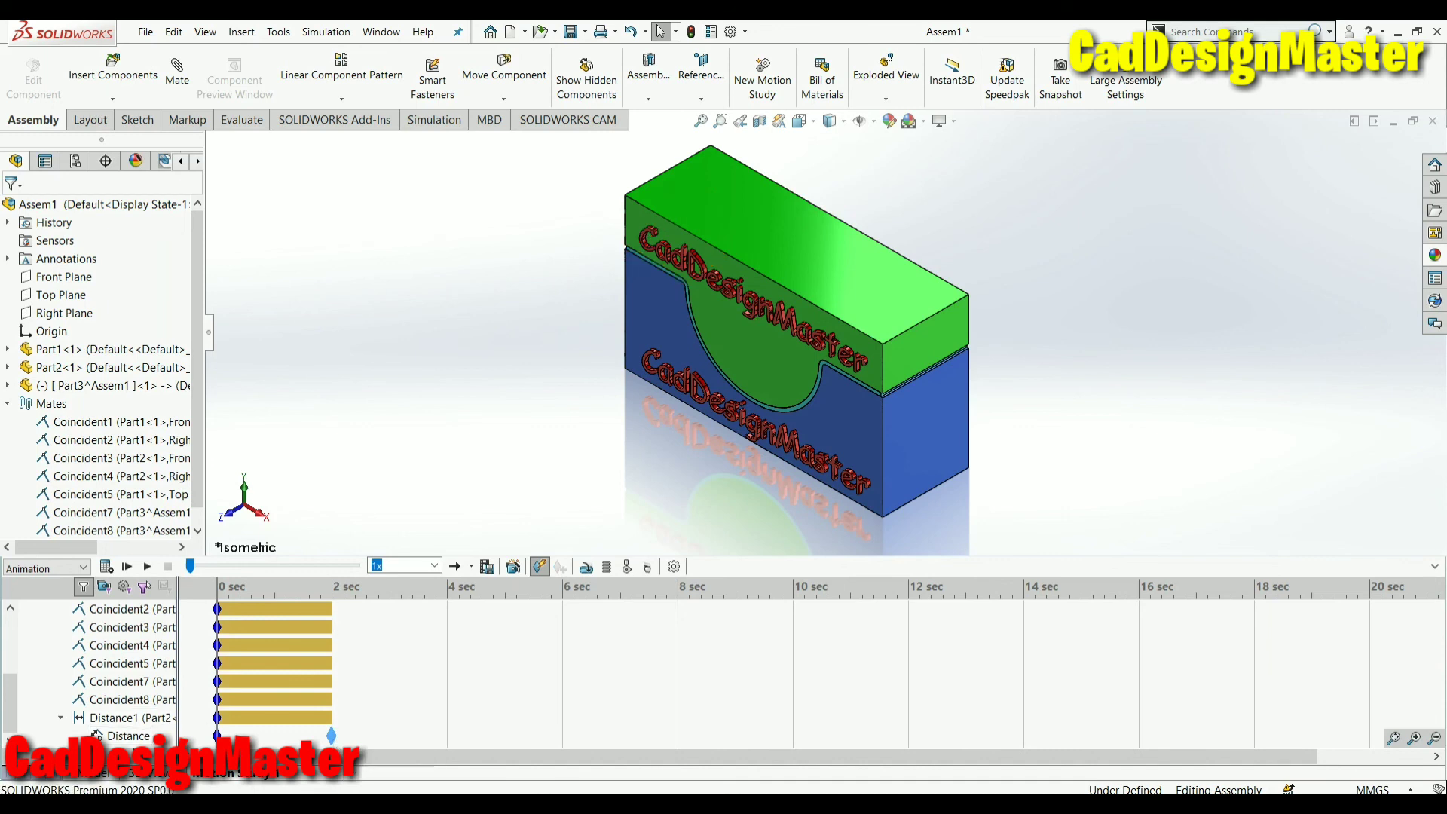
{"action": "right_click", "coordinate": [133, 741]}
{"action": "left_click", "coordinate": [188, 611]}
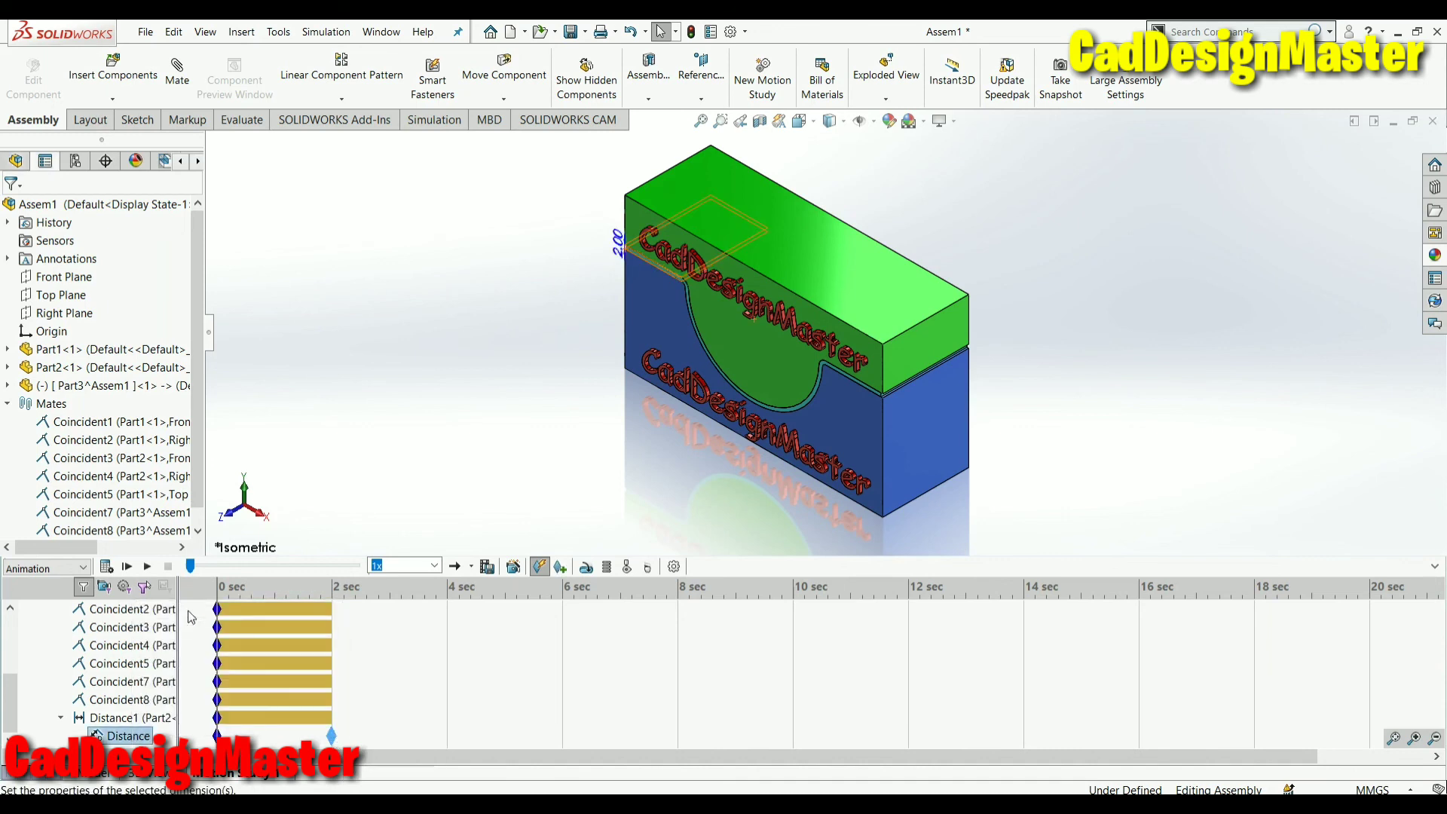
{"action": "left_click_drag", "start_coordinate": [586, 371], "coordinate": [1097, 332]}
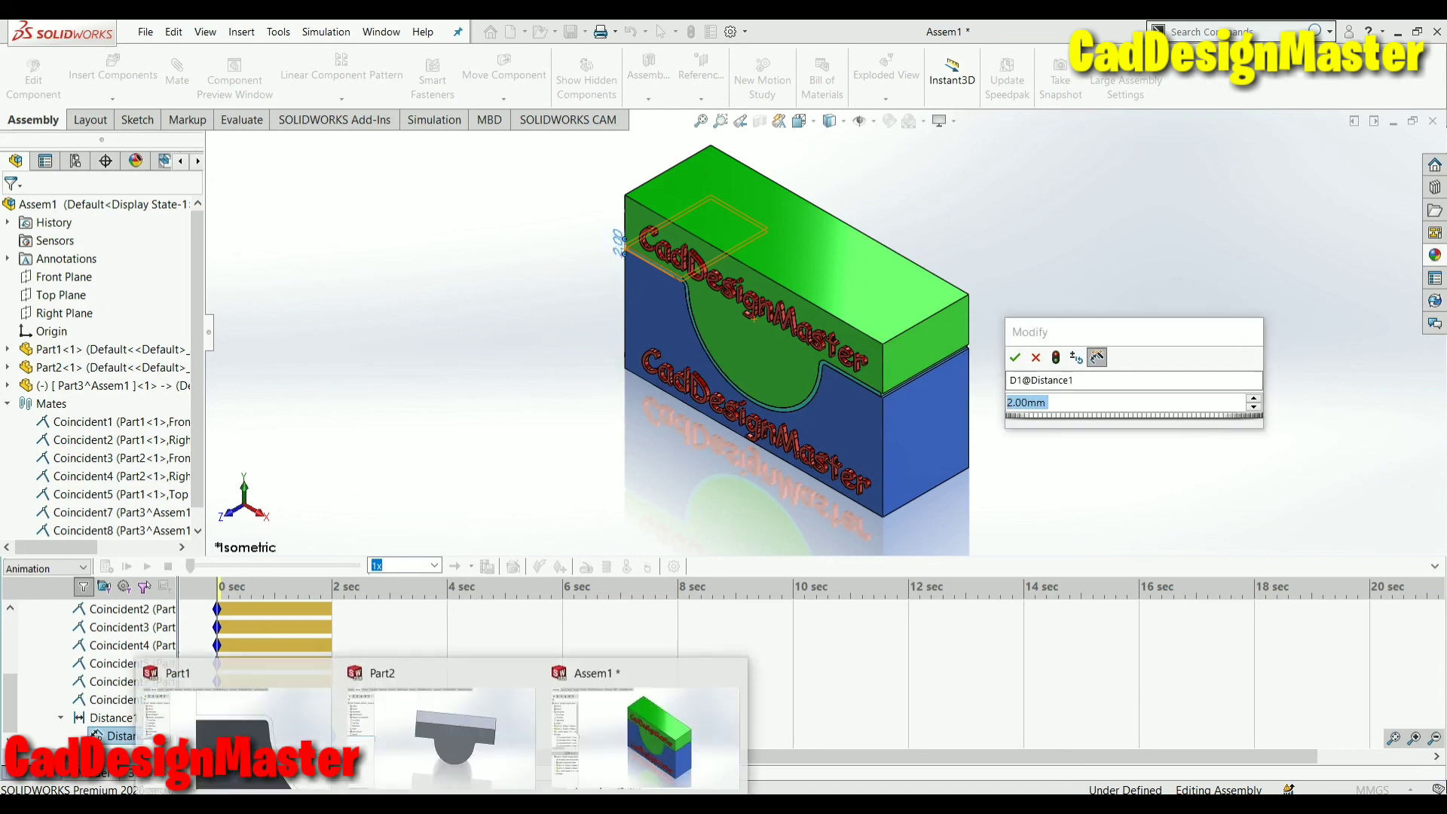
{"action": "left_click", "coordinate": [282, 744]}
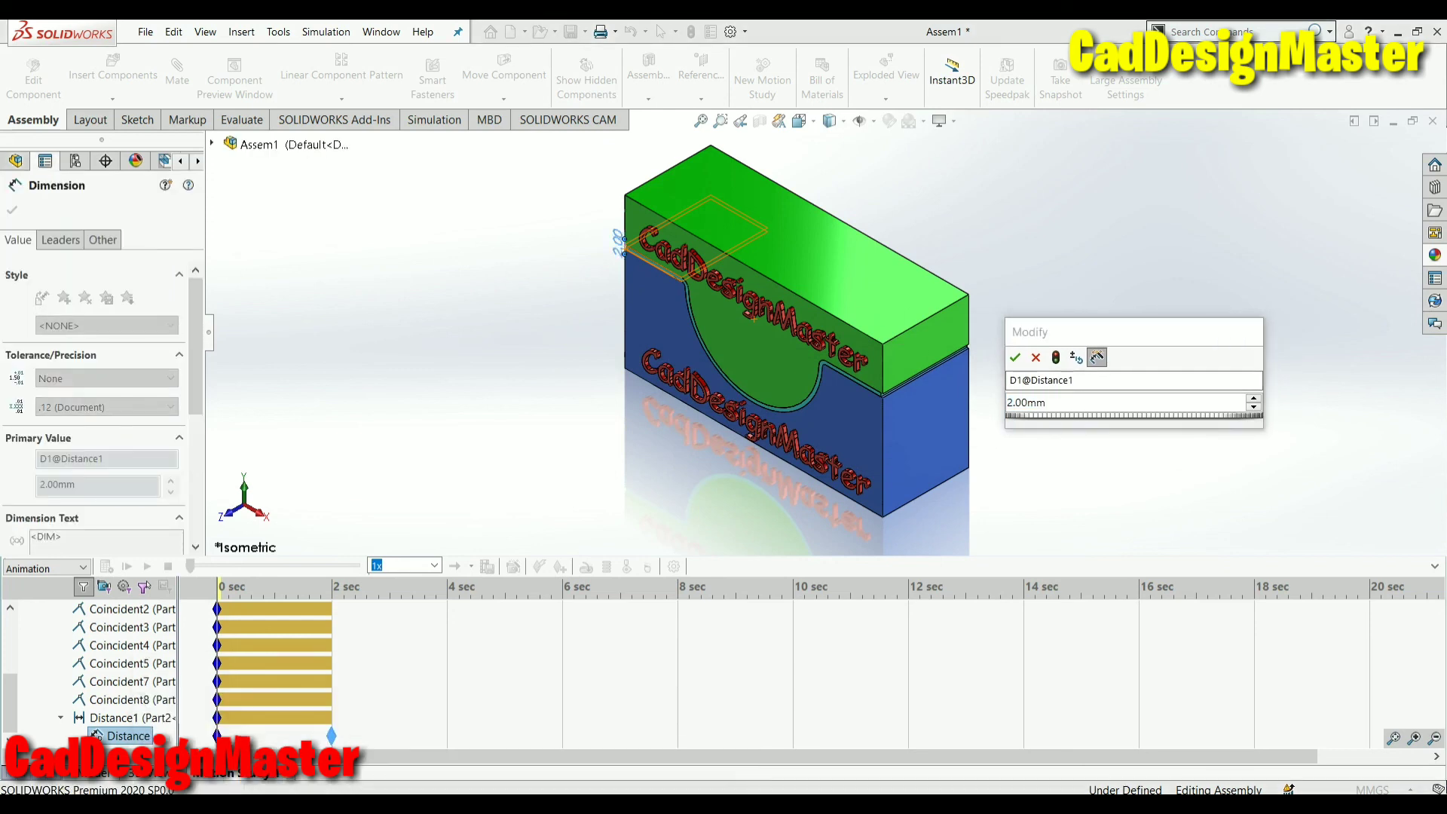
{"action": "left_click", "coordinate": [1084, 400]}
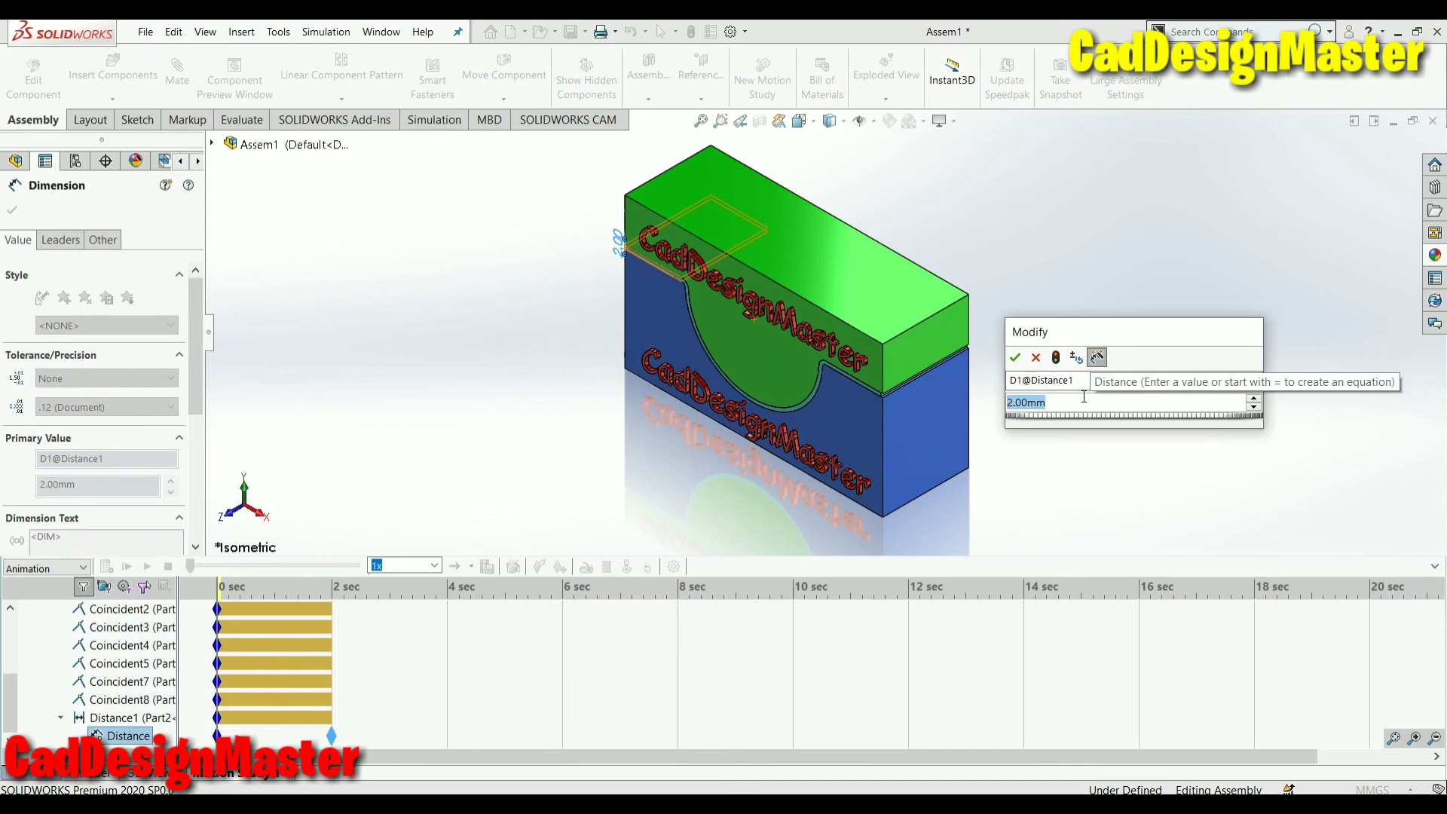
{"action": "type", "text": "20"}
{"action": "key", "text": "Return"}
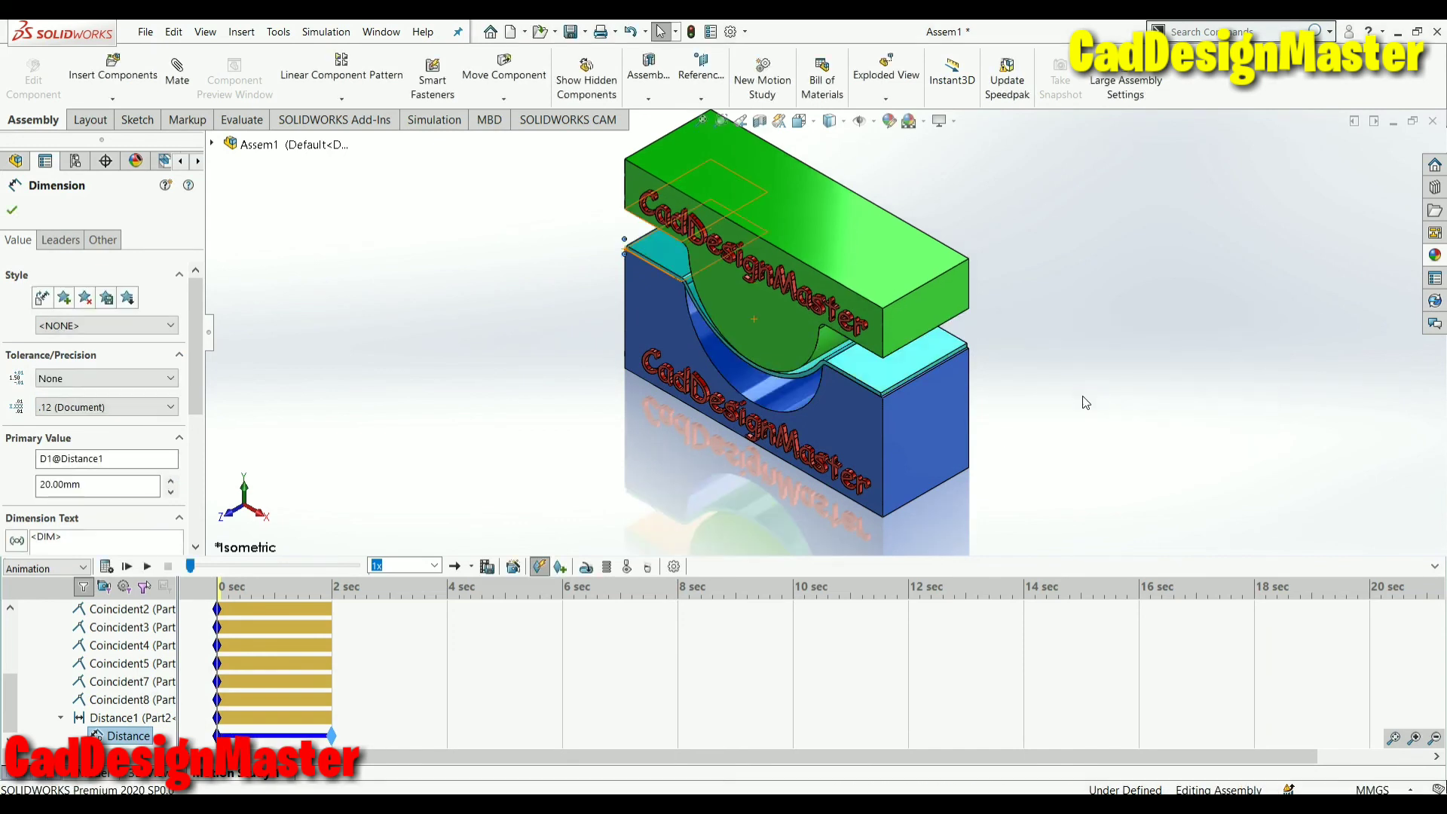
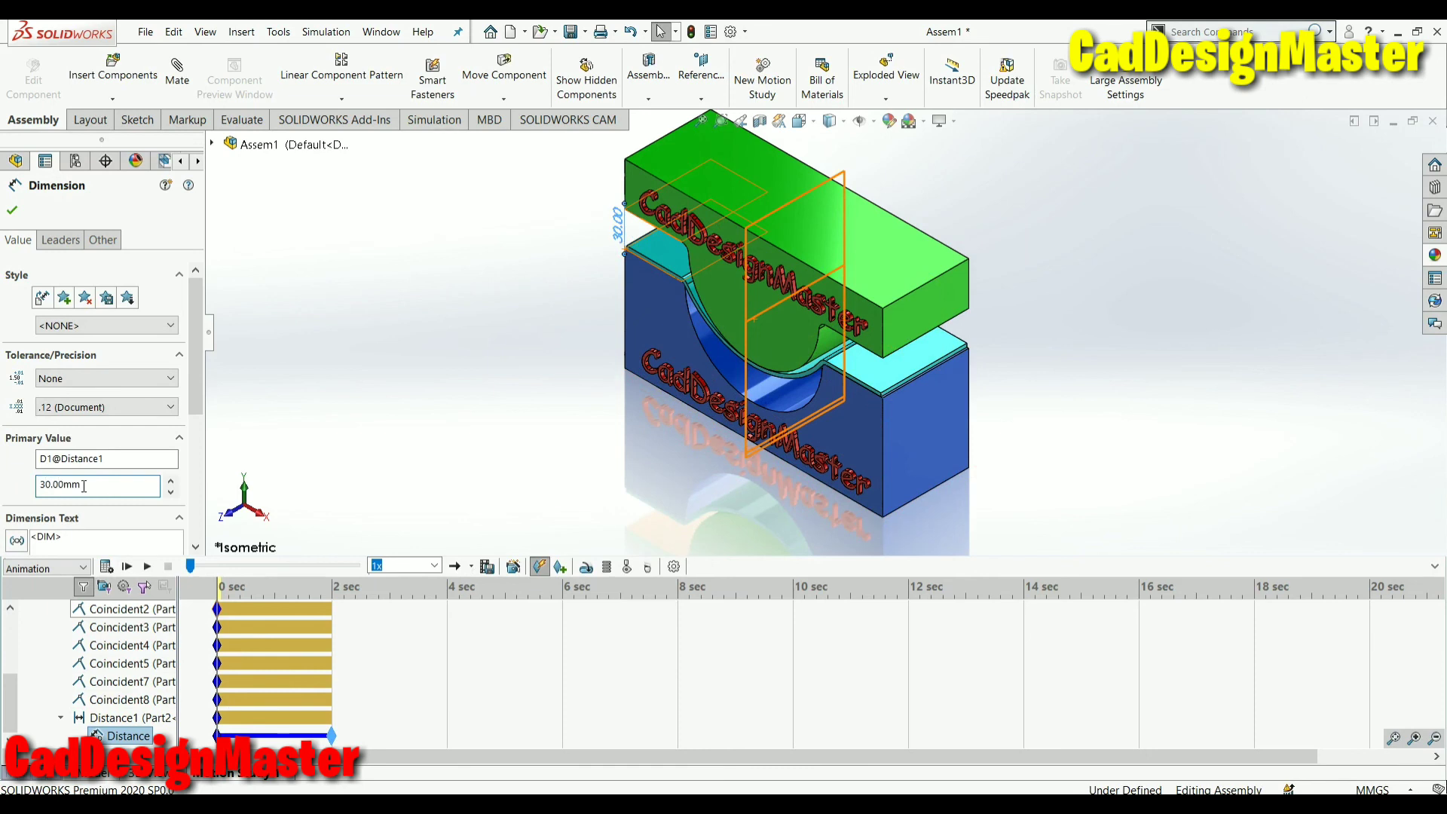
Edit the Distance mate key's value to 35 mm
{"action": "left_click", "coordinate": [11, 202]}
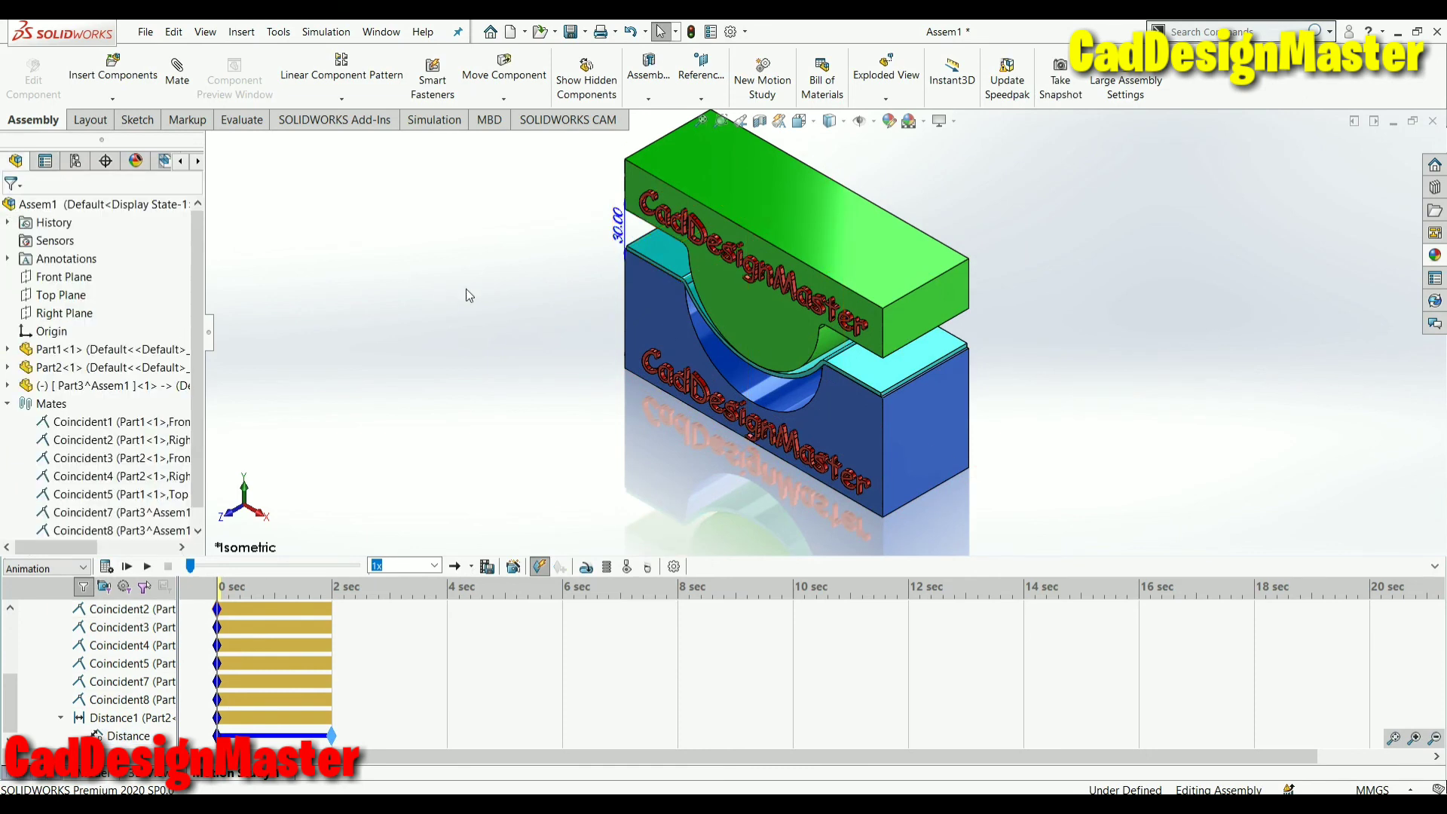
{"action": "right_click", "coordinate": [134, 736]}
{"action": "left_click", "coordinate": [174, 608]}
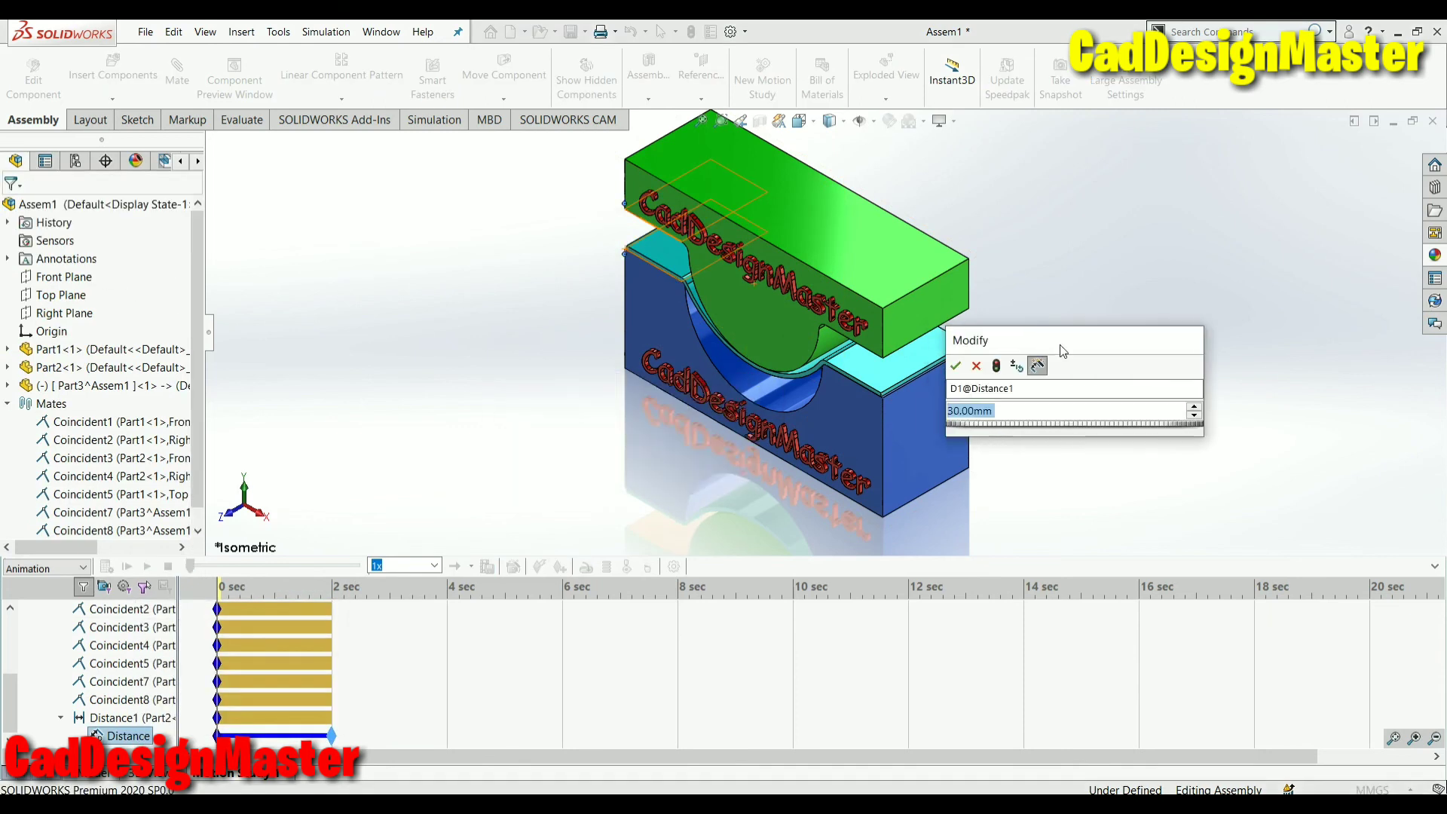
{"action": "type", "text": "35"}
{"action": "key", "text": "Return"}
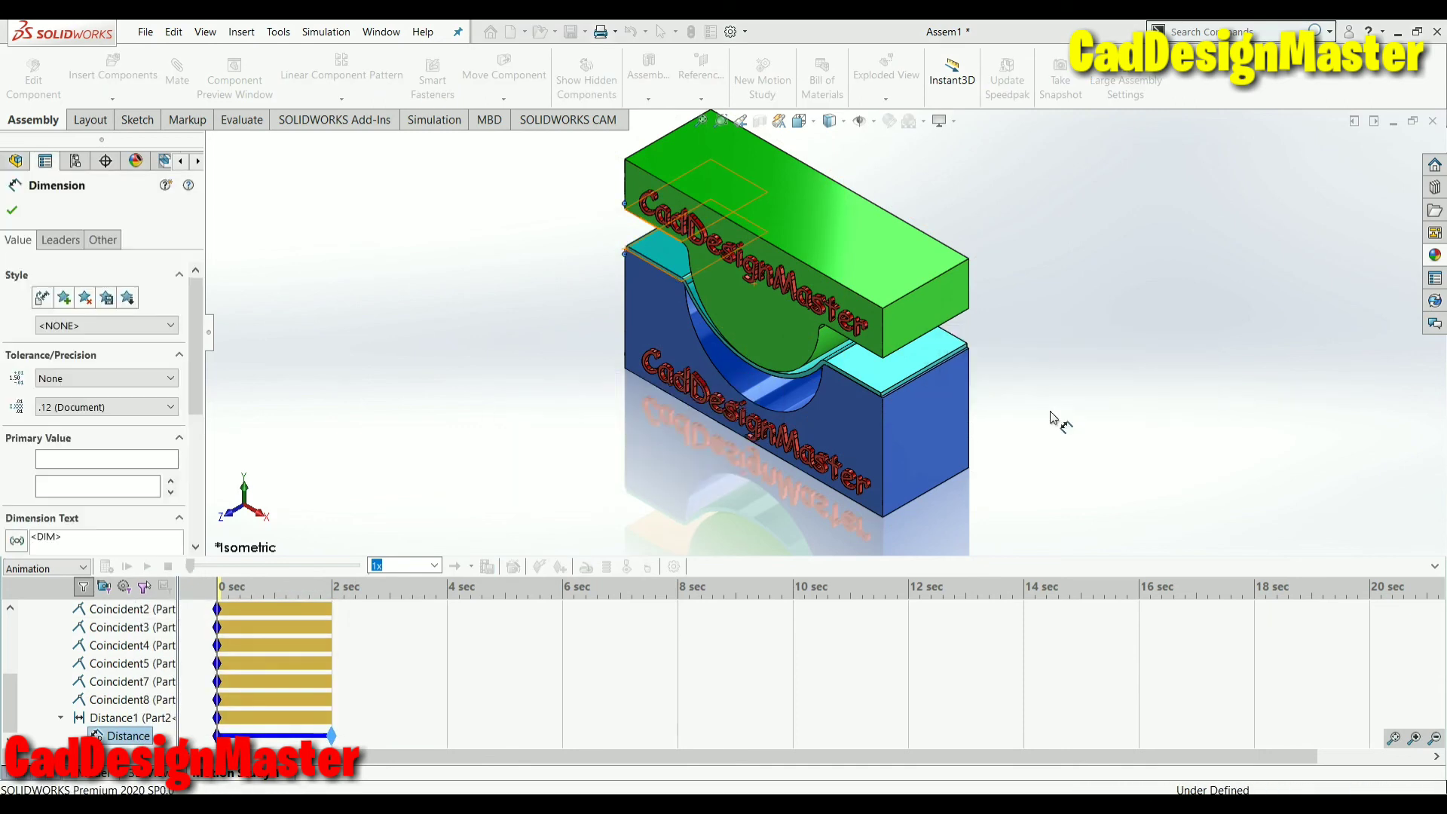
Try a 45 mm Distance mate value and rebuild the assembly
{"action": "right_click", "coordinate": [120, 736]}
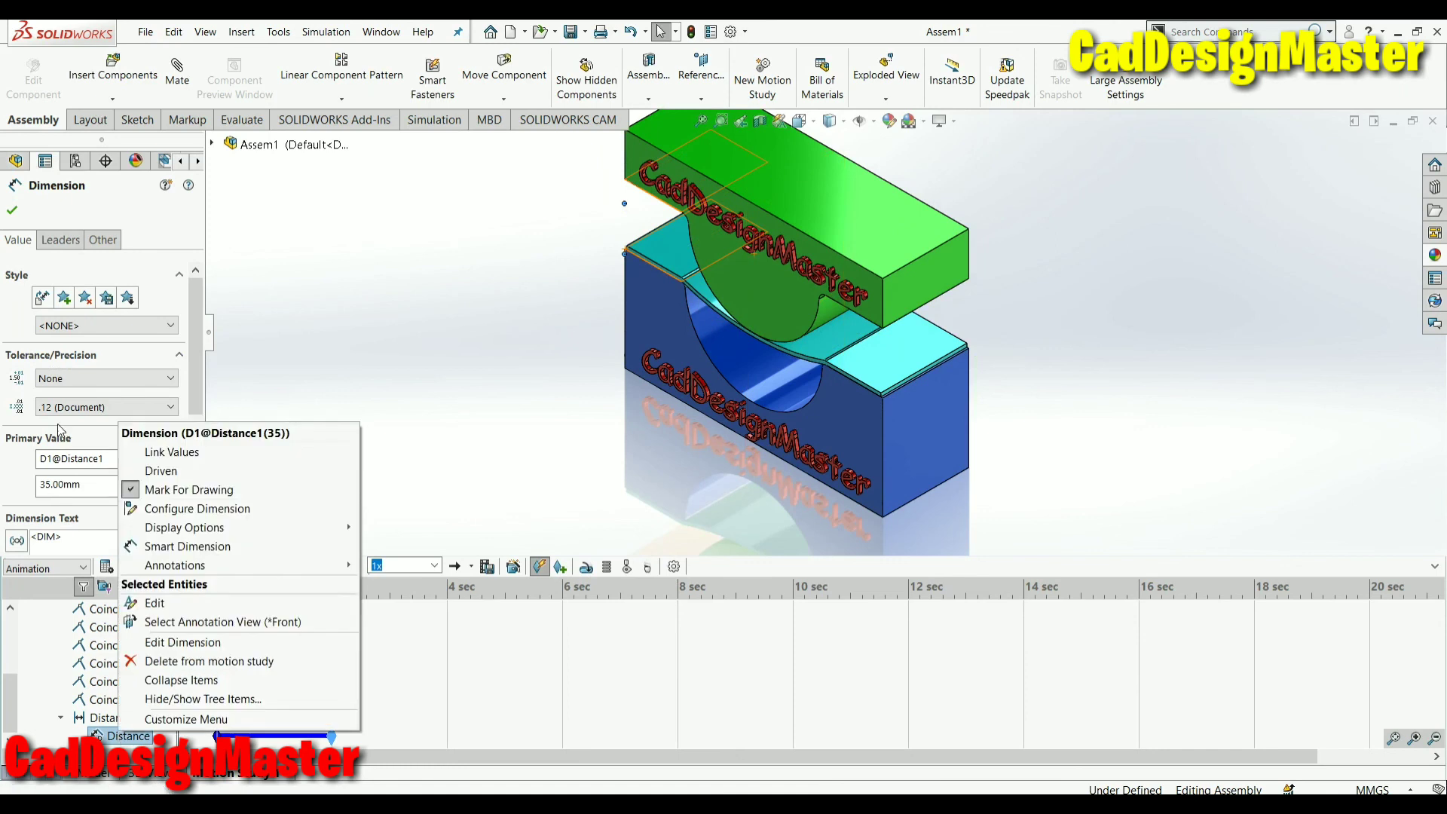
{"action": "left_click", "coordinate": [70, 484]}
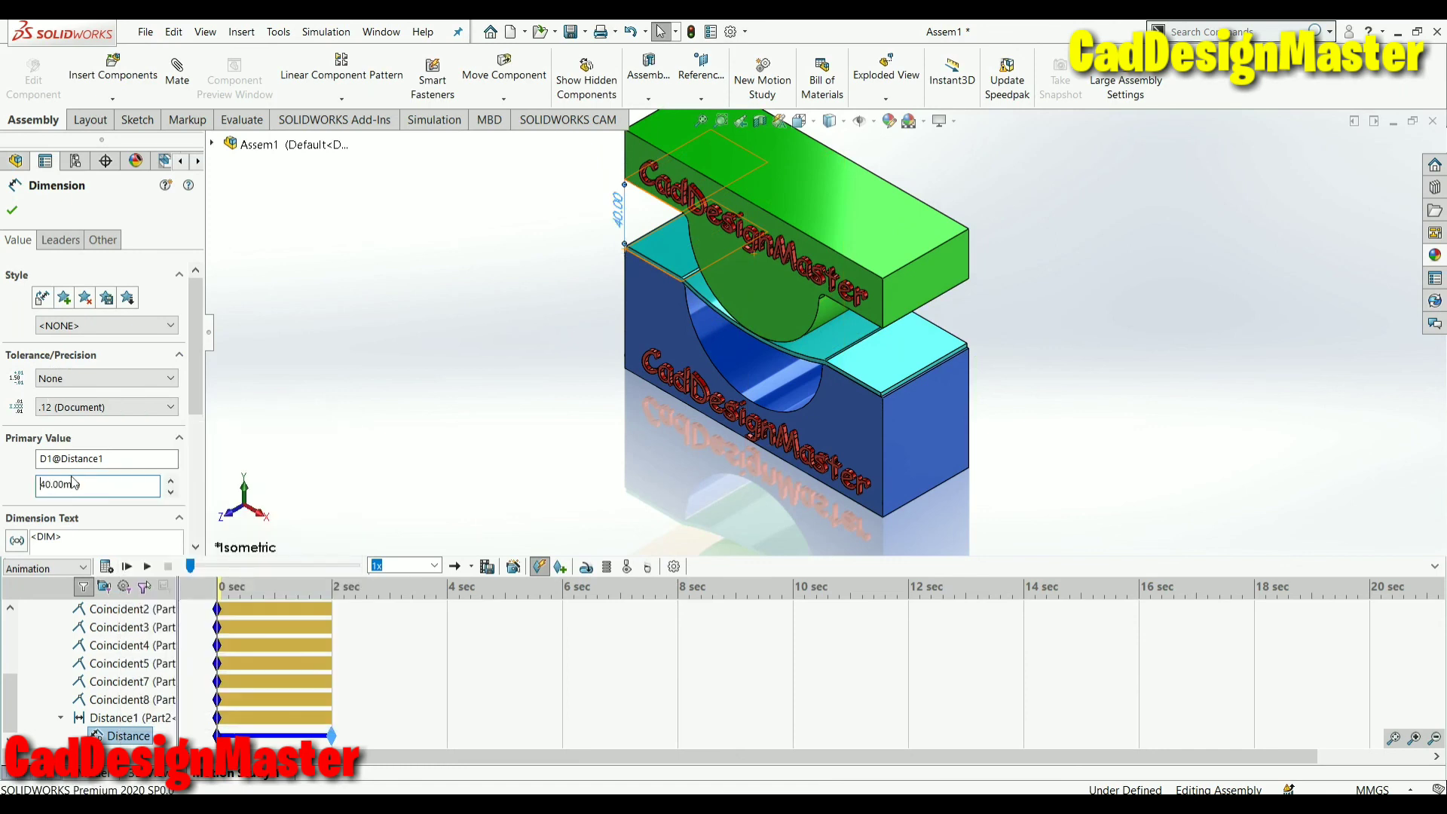
{"action": "left_click", "coordinate": [12, 212]}
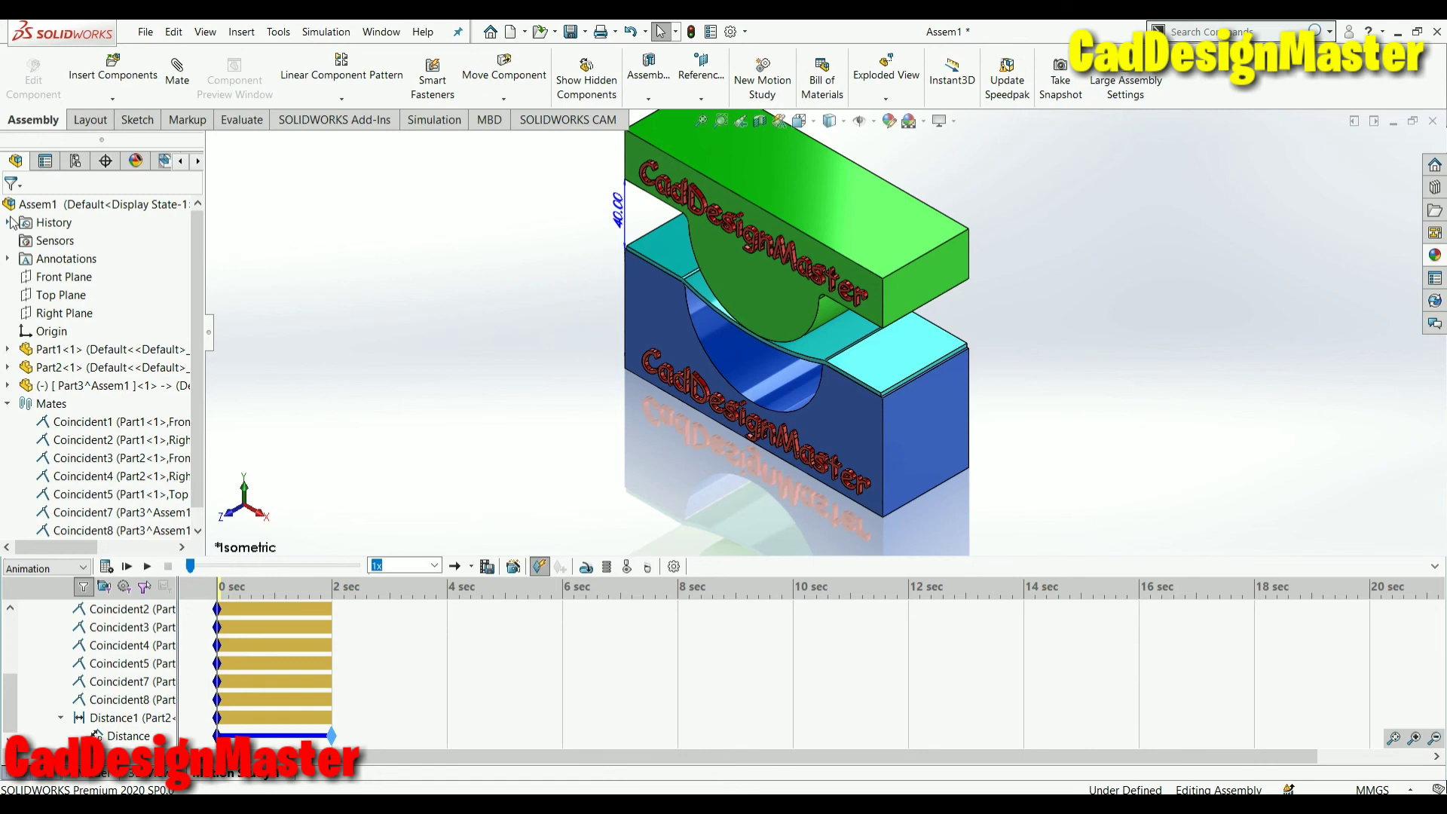
{"action": "left_click", "coordinate": [121, 737]}
{"action": "right_click", "coordinate": [120, 737]}
{"action": "left_click", "coordinate": [190, 609]}
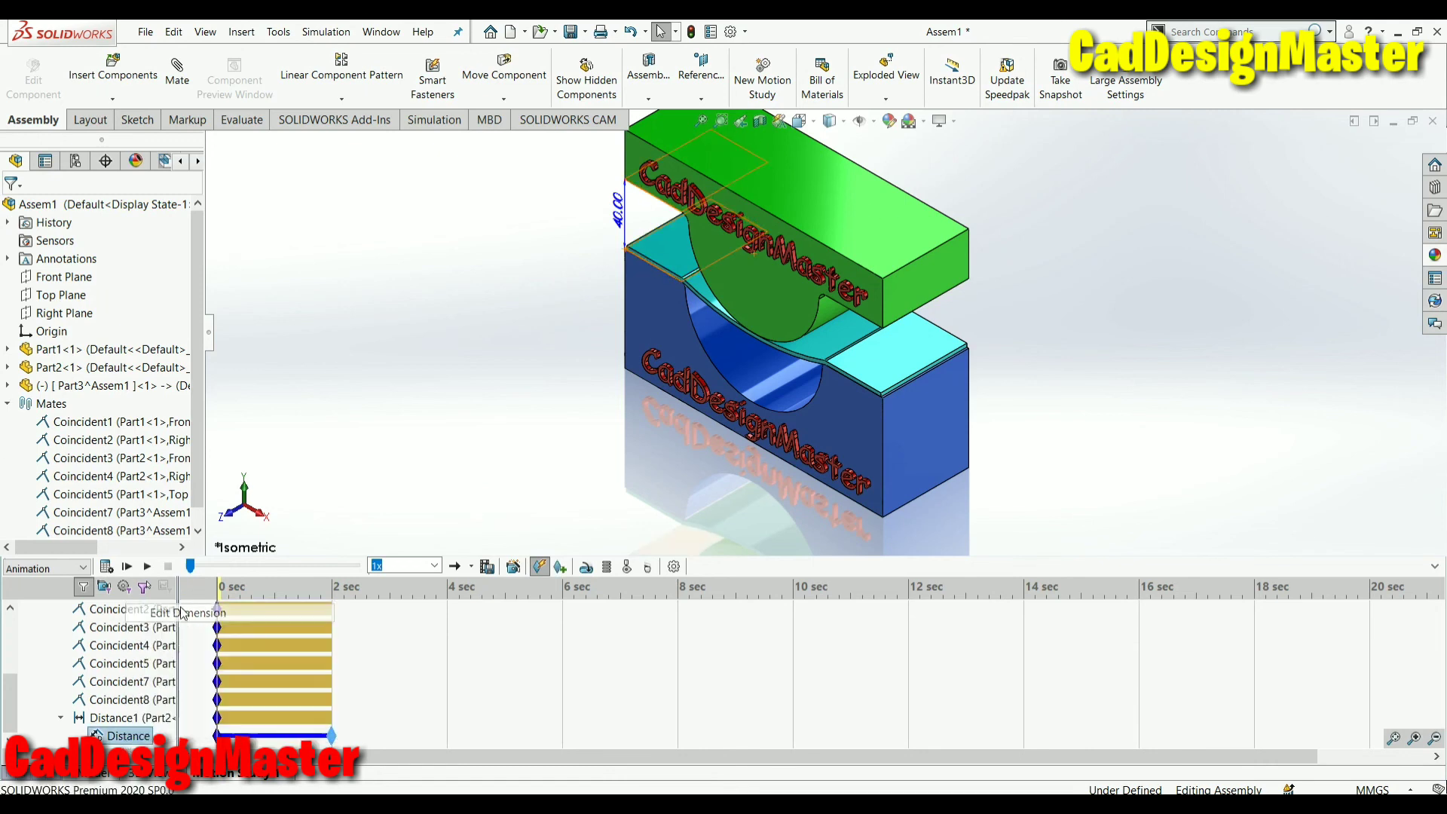
{"action": "left_click_drag", "start_coordinate": [603, 405], "coordinate": [389, 417]}
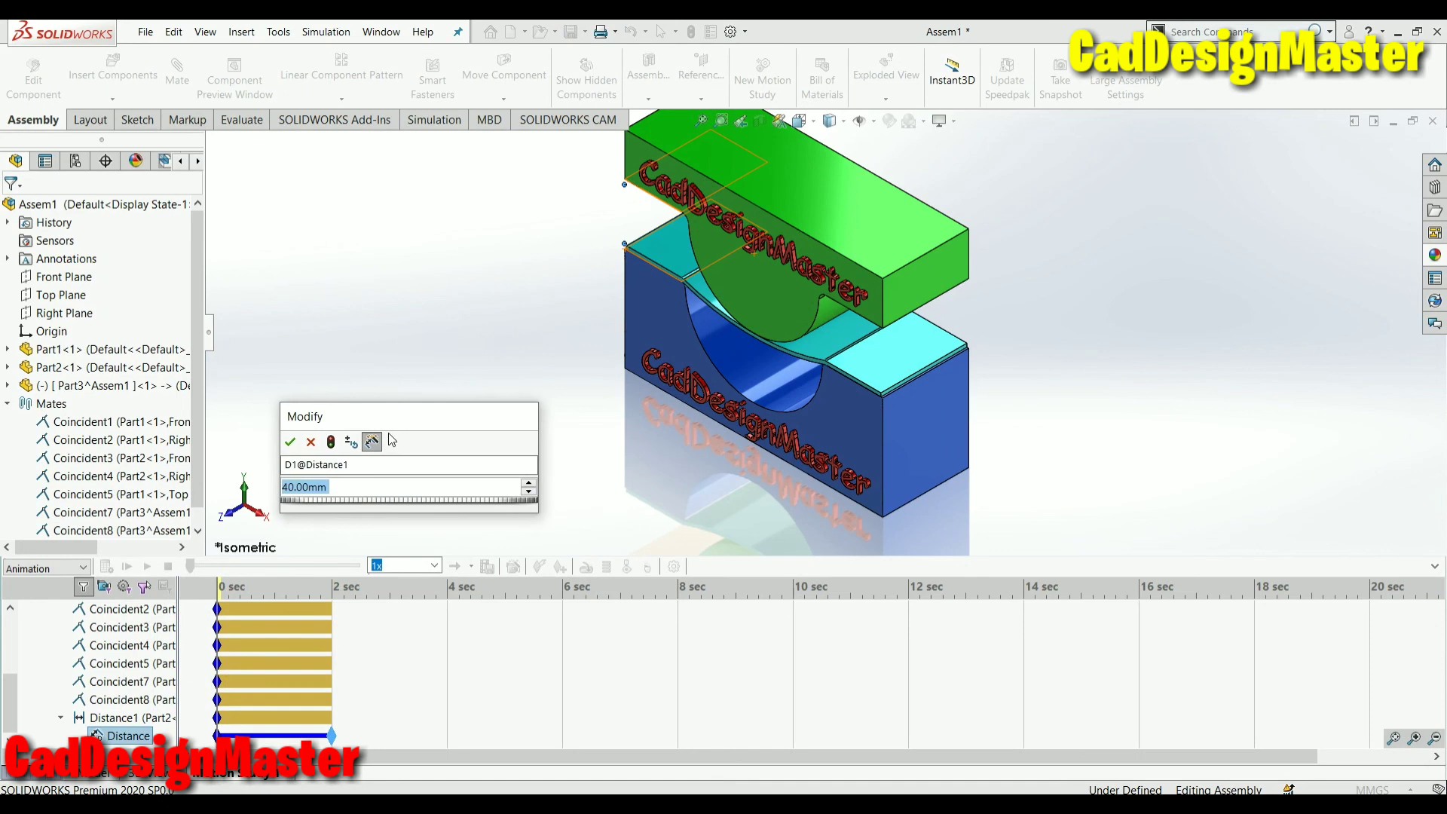
{"action": "type", "text": "45"}
{"action": "key", "text": "Return"}
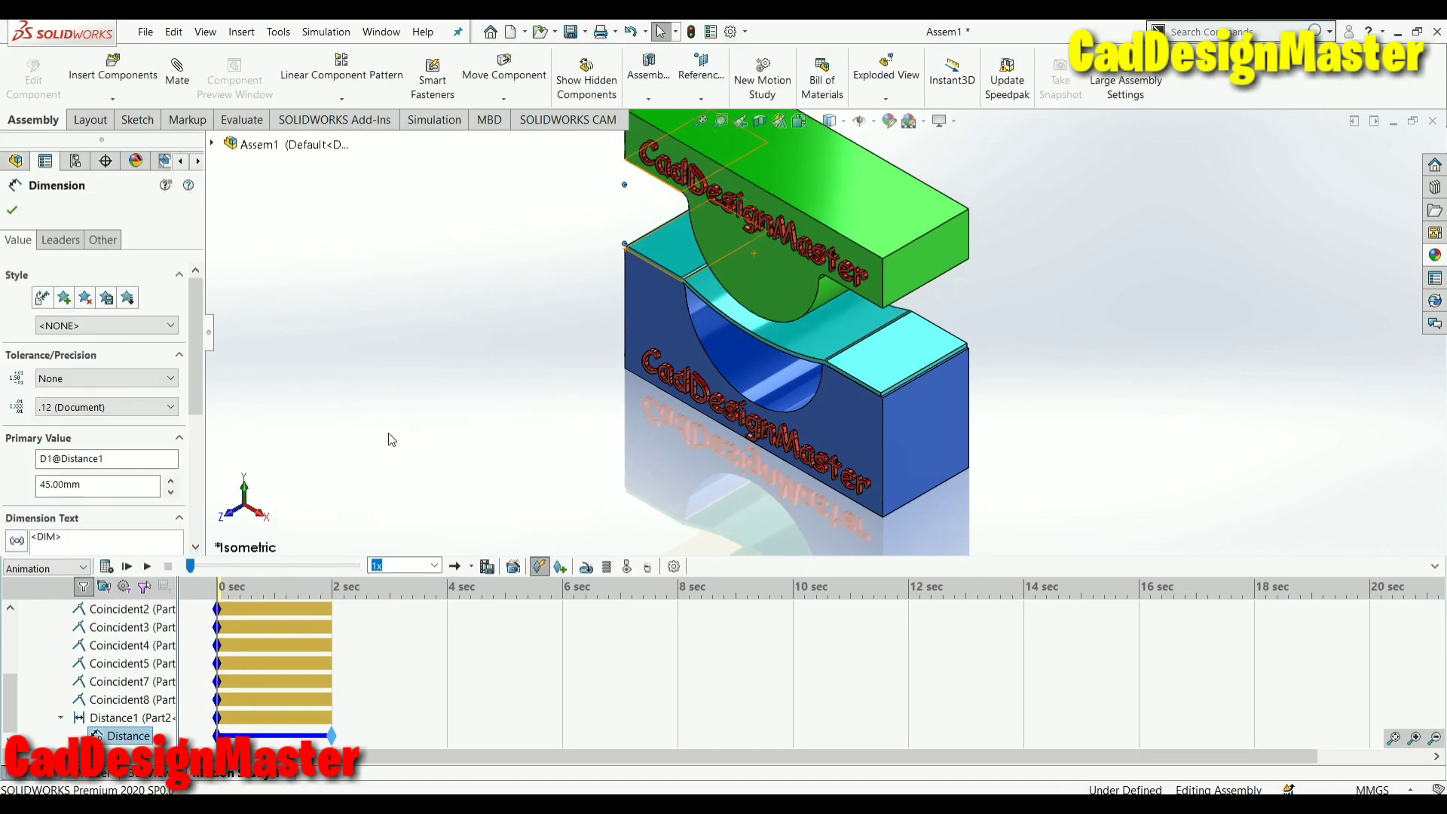
{"action": "key", "text": "Escape"}
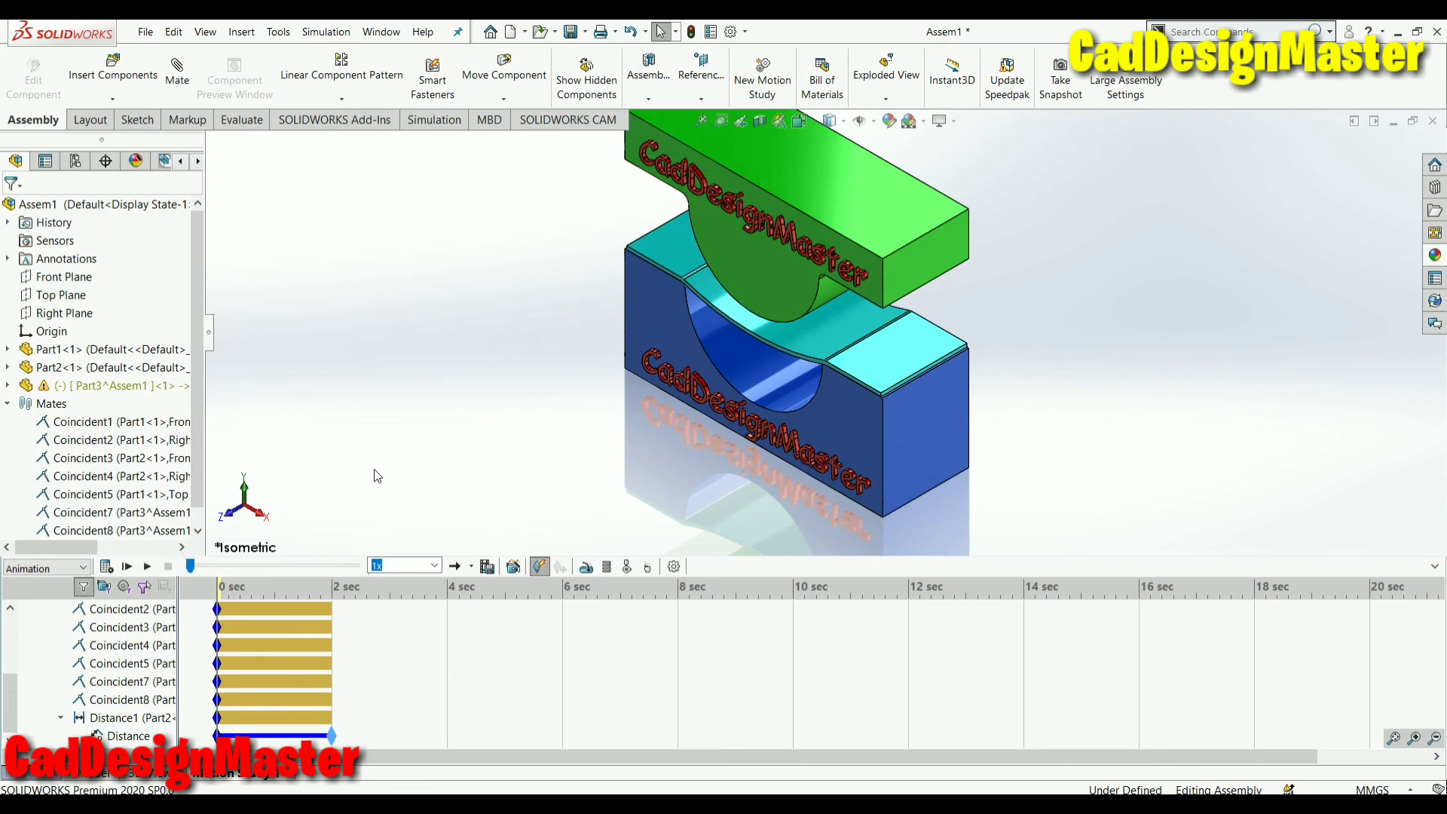
{"action": "key", "text": "ctrl+b"}
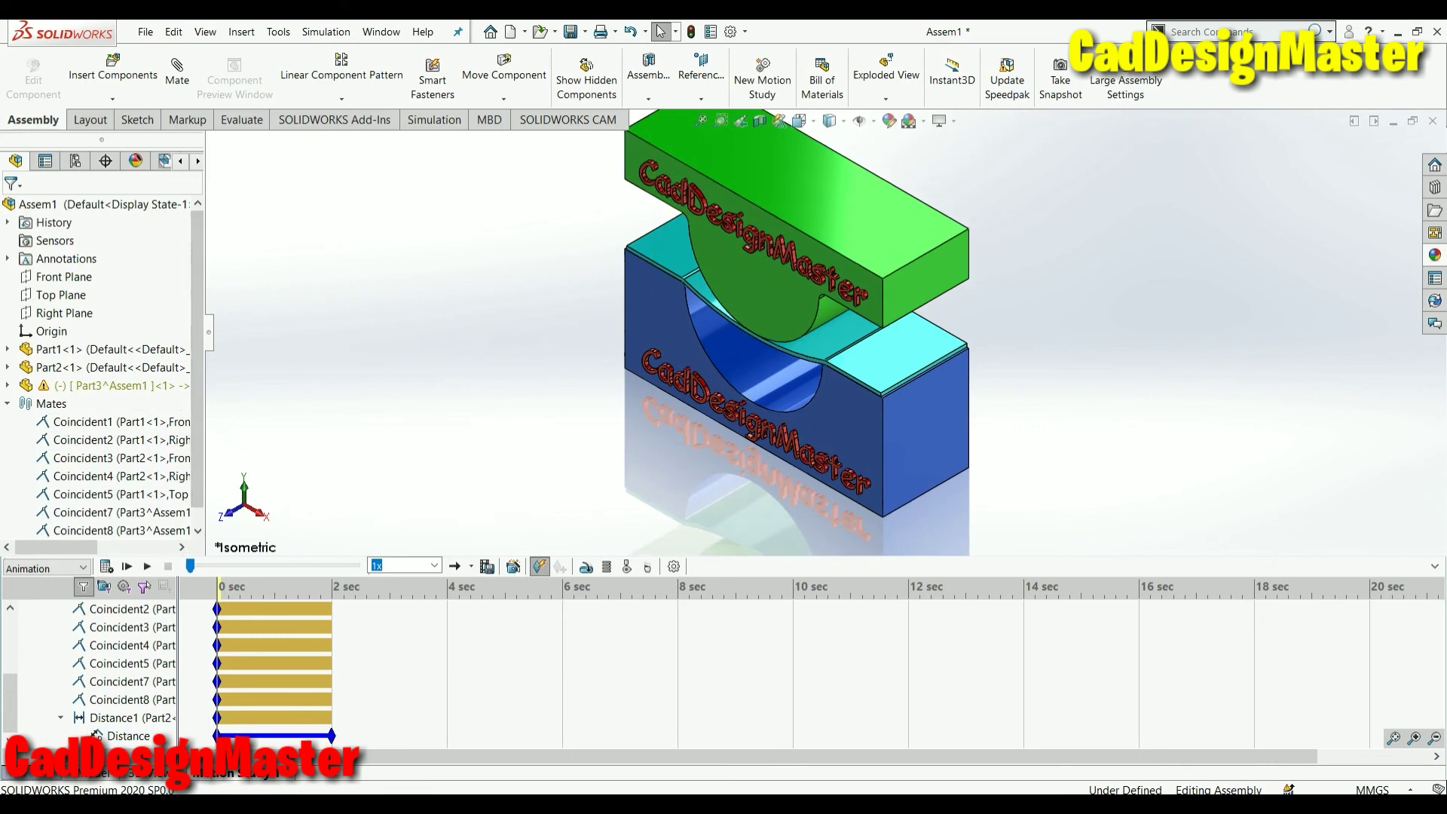
Accept 35 mm for the Distance mate and bring up the motion study properties
{"action": "left_click", "coordinate": [113, 735]}
{"action": "right_click", "coordinate": [113, 736]}
{"action": "left_click", "coordinate": [187, 614]}
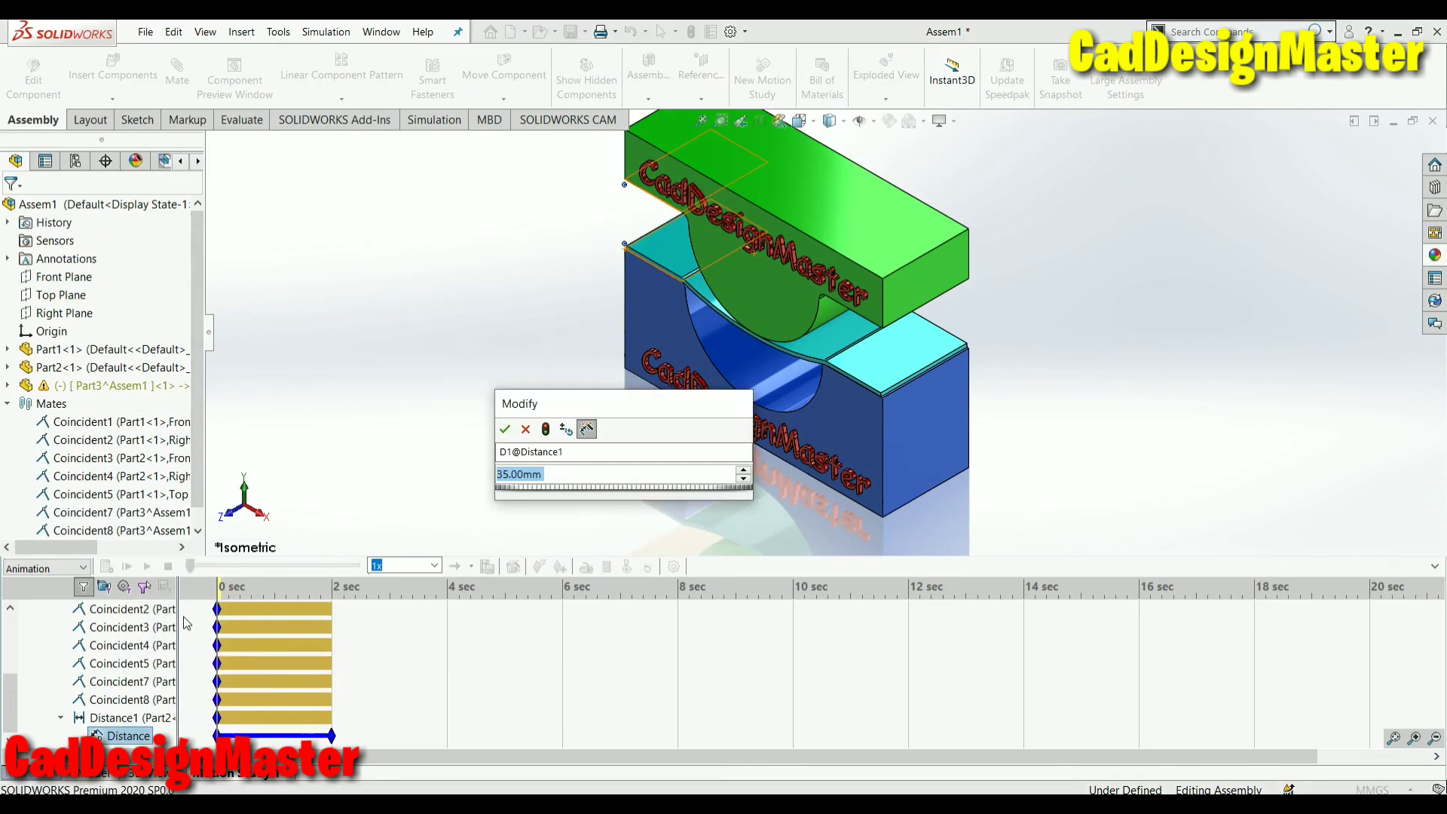
{"action": "key", "text": "Return"}
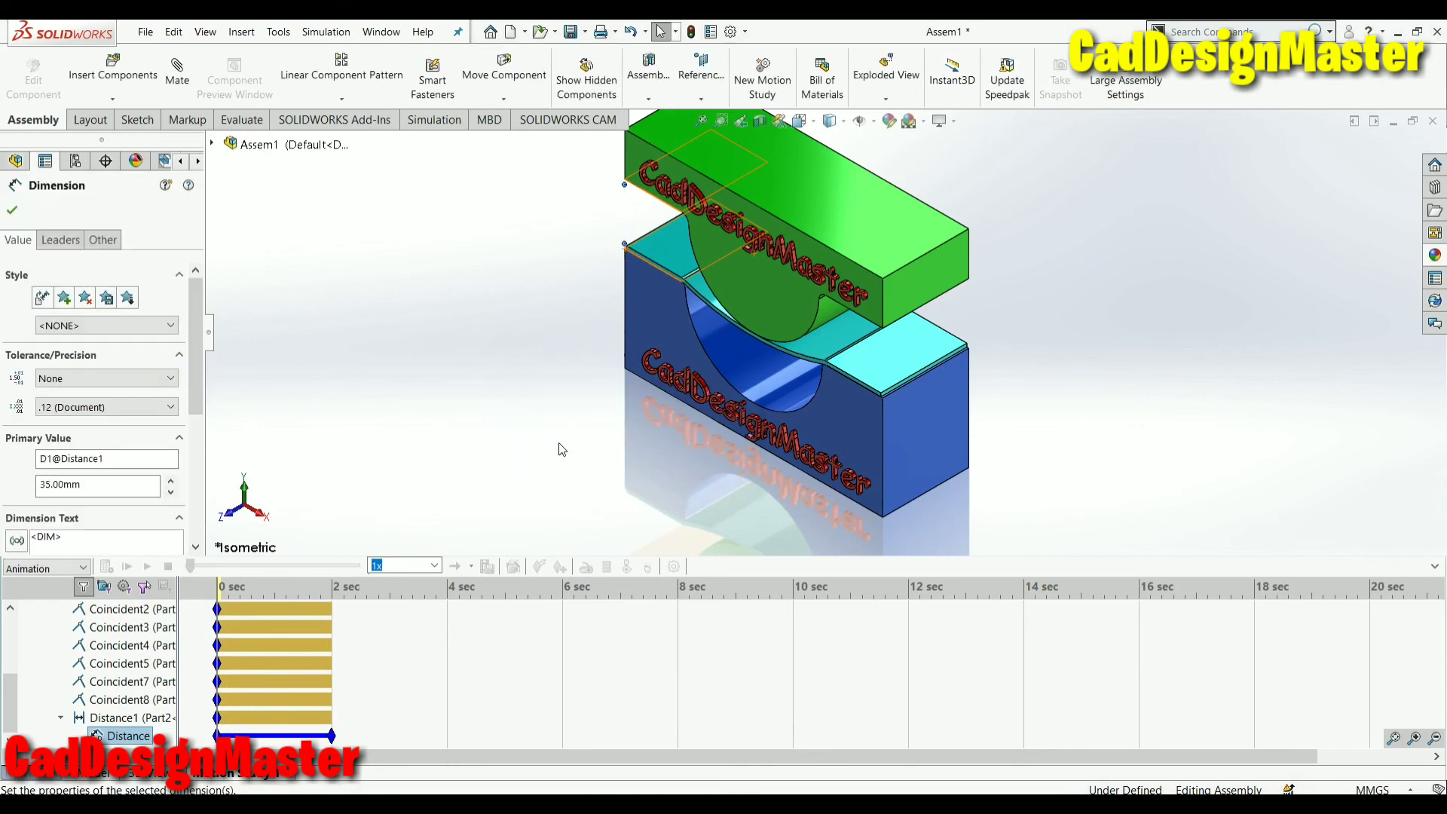
{"action": "left_click", "coordinate": [675, 568]}
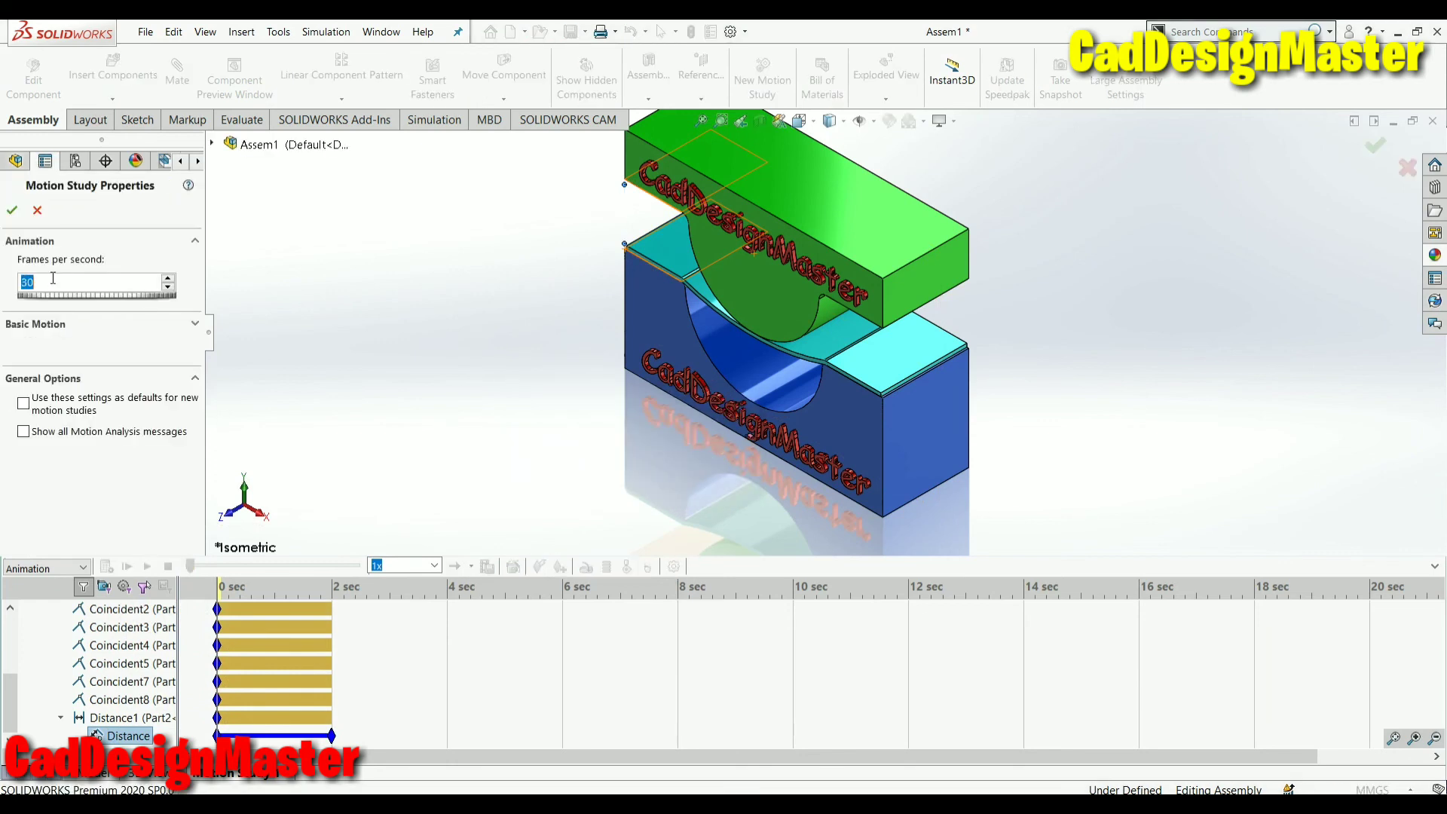
Place keys for all mates at 4 seconds with the Distance mate at 2.00mm
{"action": "left_click", "coordinate": [11, 210]}
{"action": "mouse_move", "coordinate": [332, 736]}
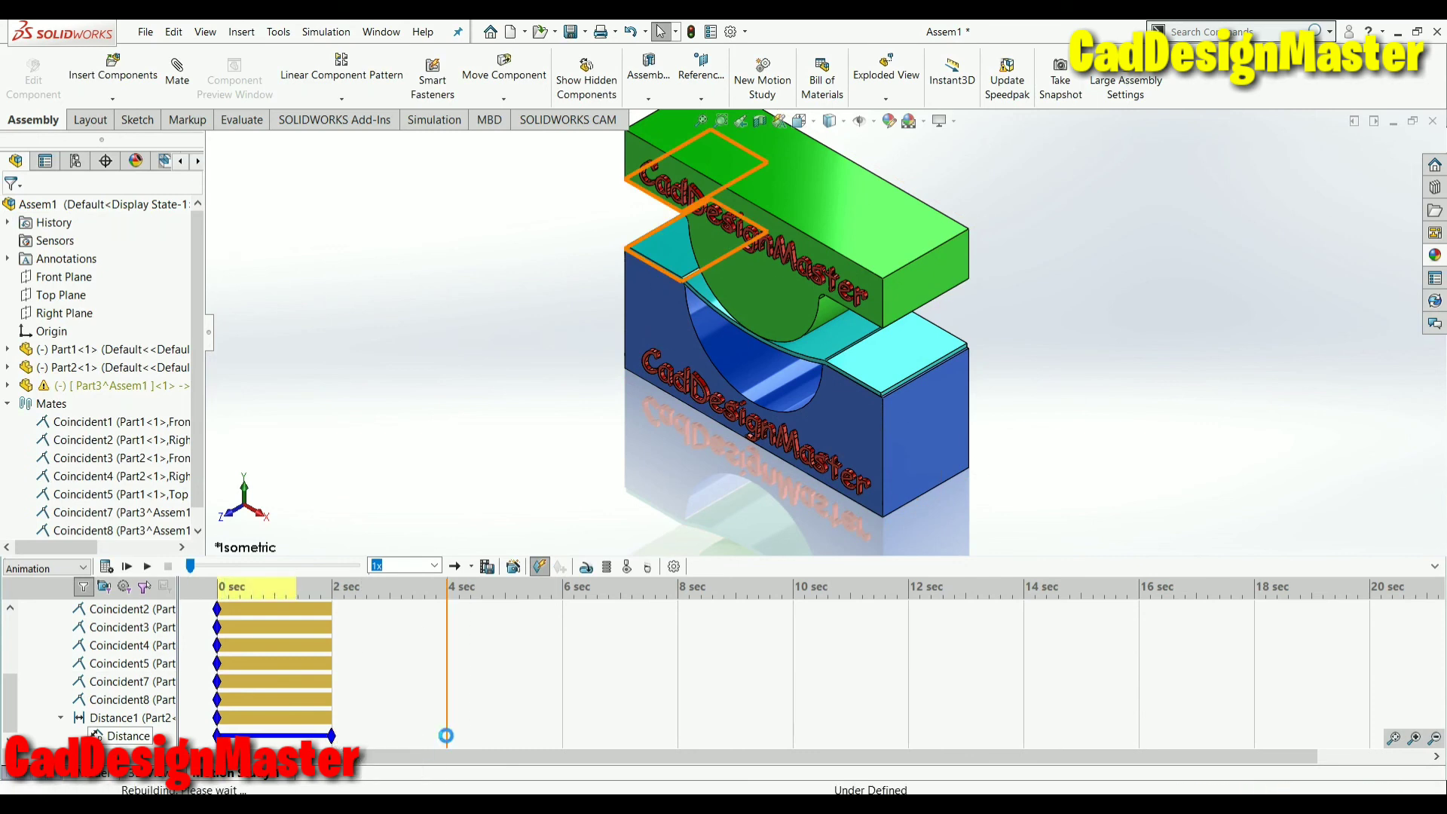
{"action": "right_click", "coordinate": [446, 735]}
{"action": "left_click", "coordinate": [495, 667]}
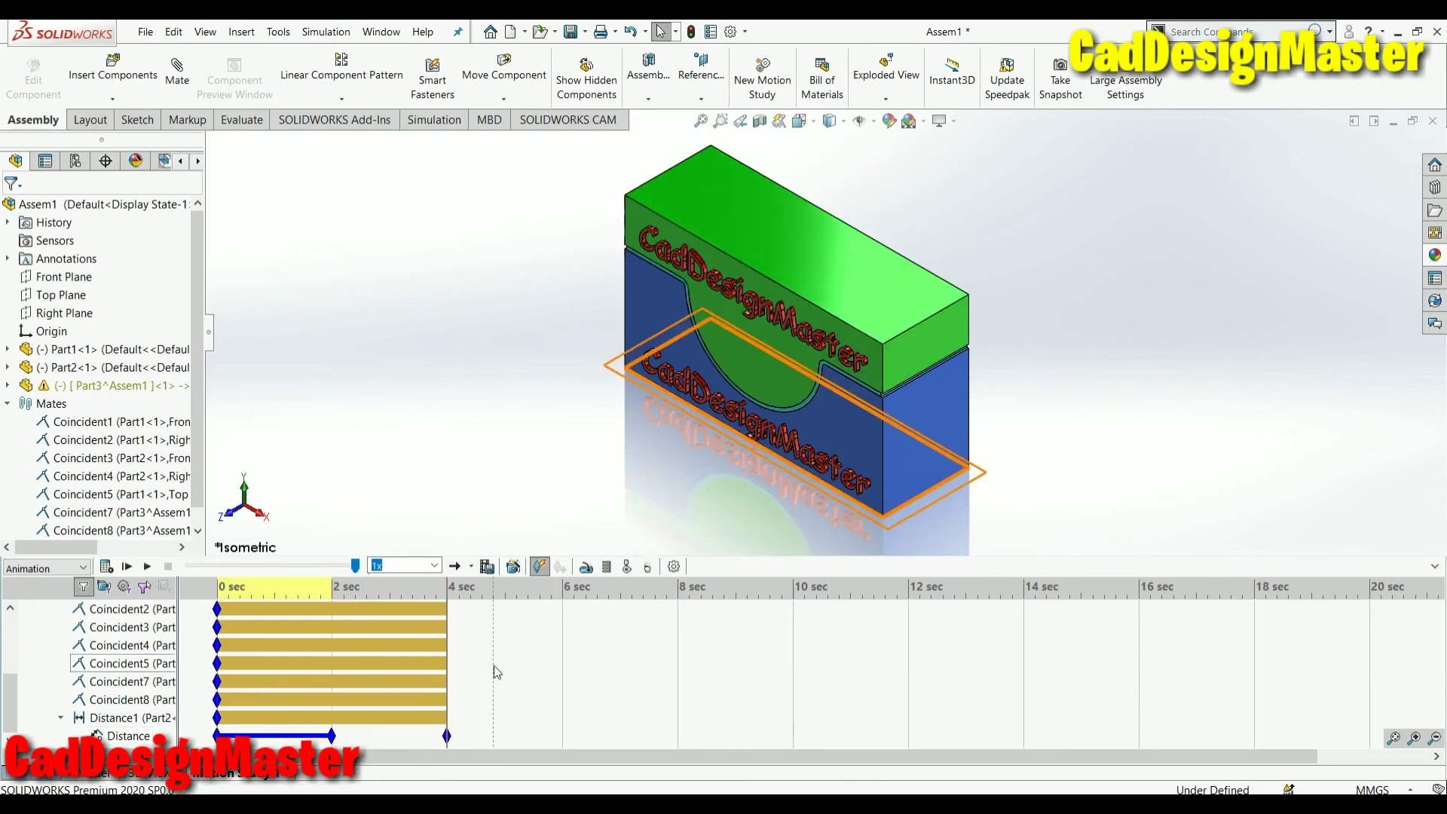
{"action": "left_click", "coordinate": [122, 739]}
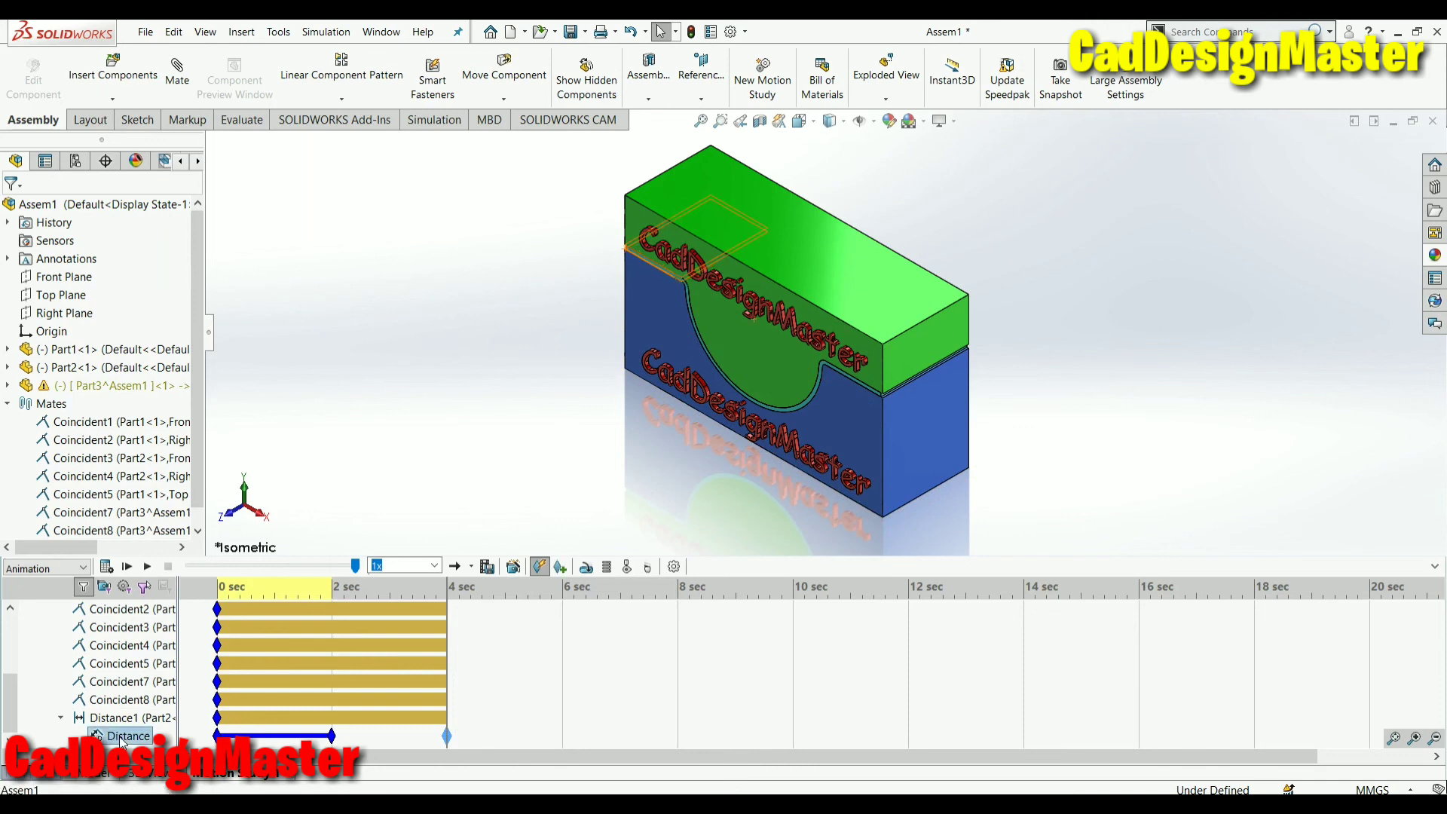
{"action": "right_click", "coordinate": [122, 741]}
{"action": "left_click", "coordinate": [170, 611]}
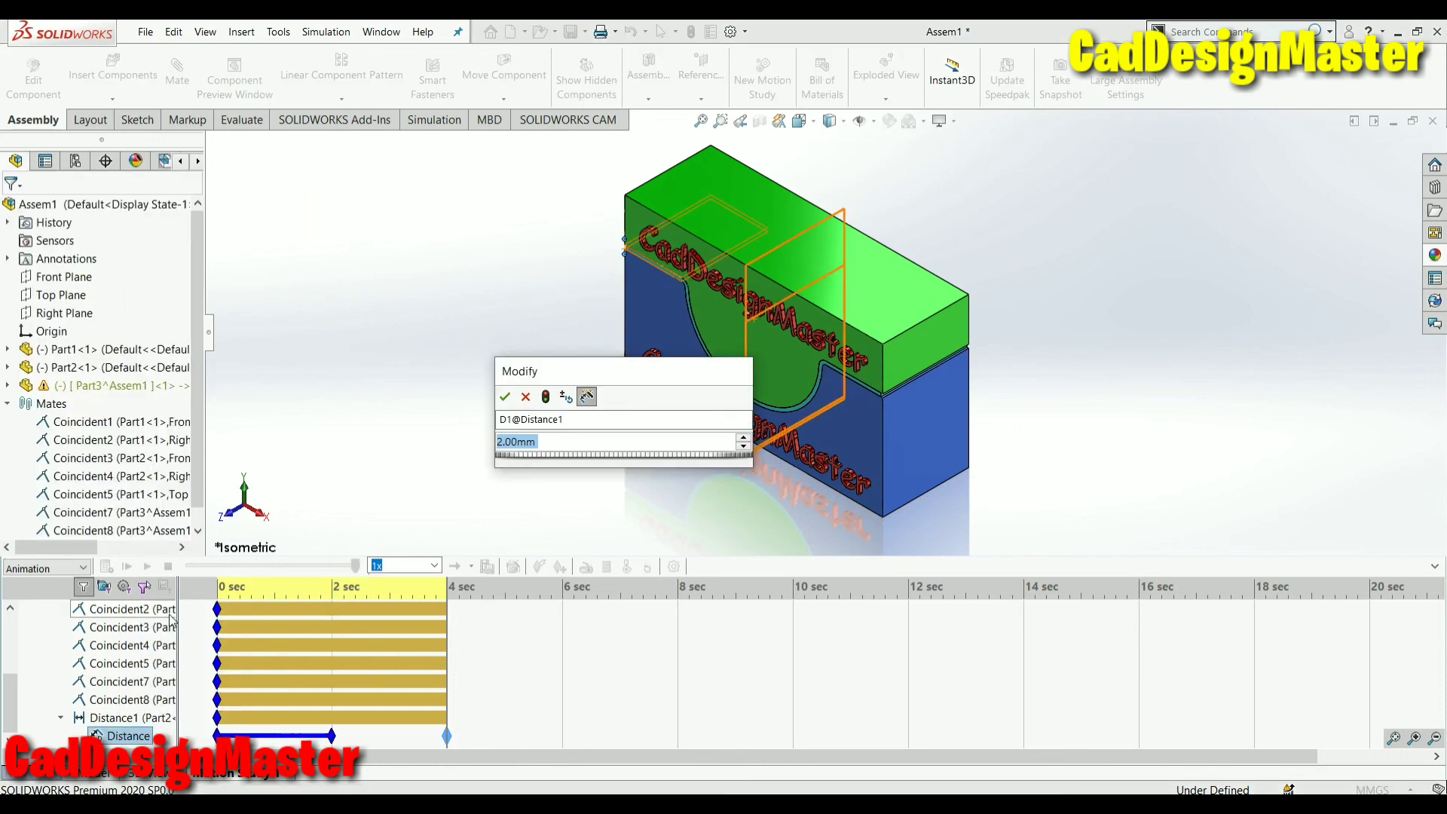
{"action": "key", "text": "Return"}
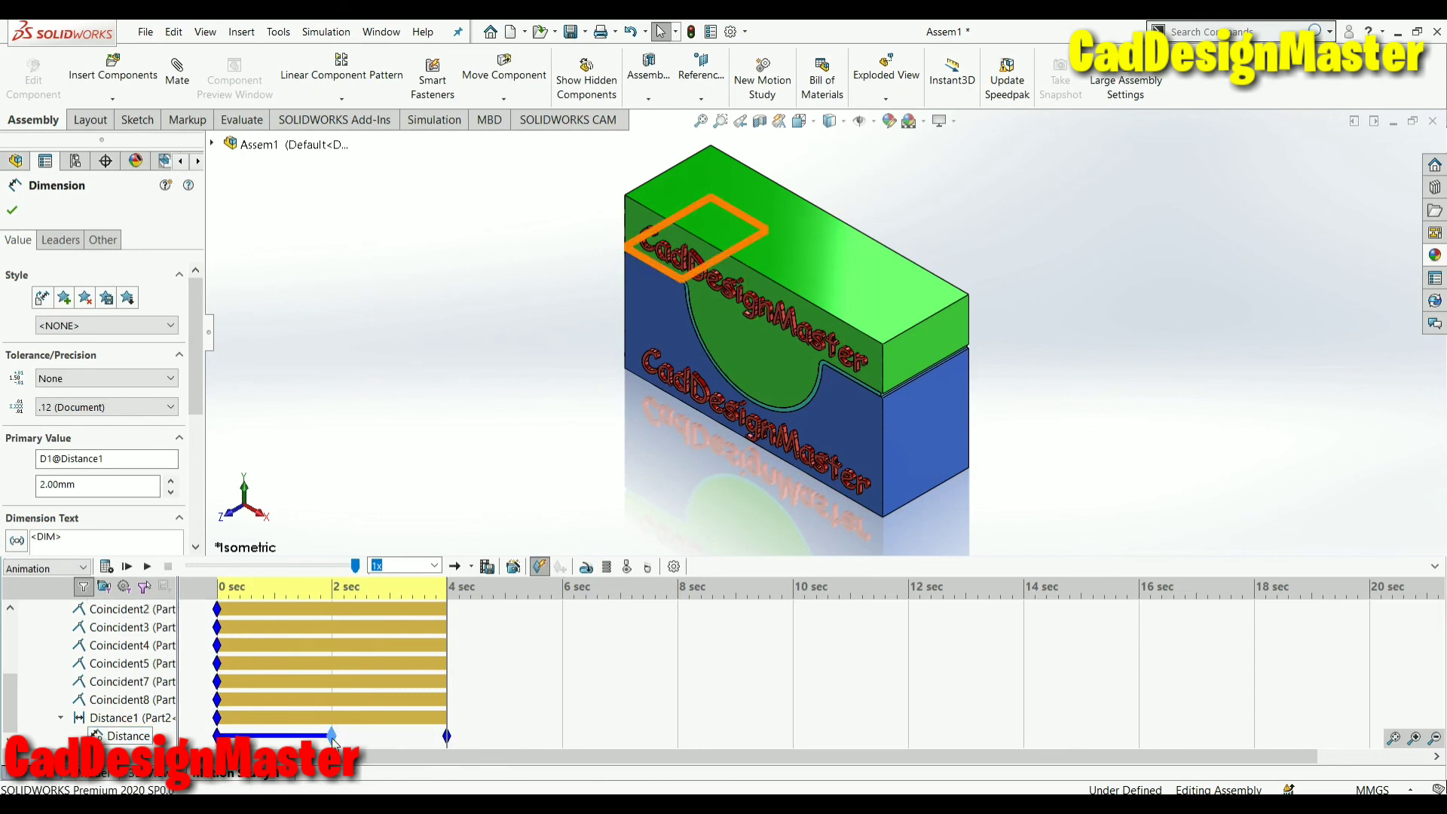
Copy the 2-second Distance key to 8 seconds, then delete the pasted key
{"action": "right_click", "coordinate": [332, 736]}
{"action": "left_click", "coordinate": [384, 629]}
{"action": "right_click", "coordinate": [678, 725]}
{"action": "left_click", "coordinate": [718, 678]}
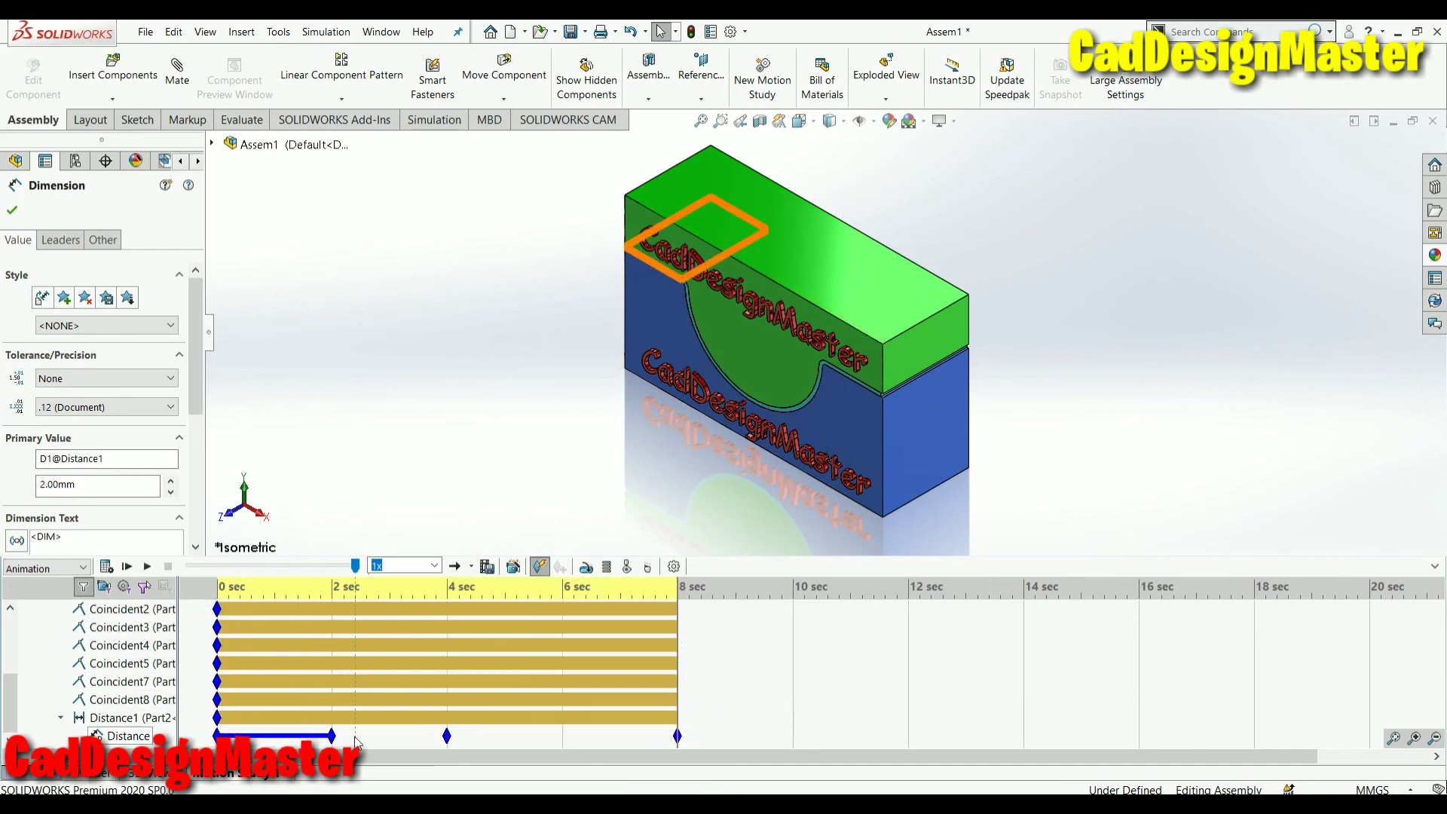
{"action": "key", "text": "Delete"}
Copy the starting Distance key to 6 seconds and recalculate the motion study
{"action": "right_click", "coordinate": [217, 735]}
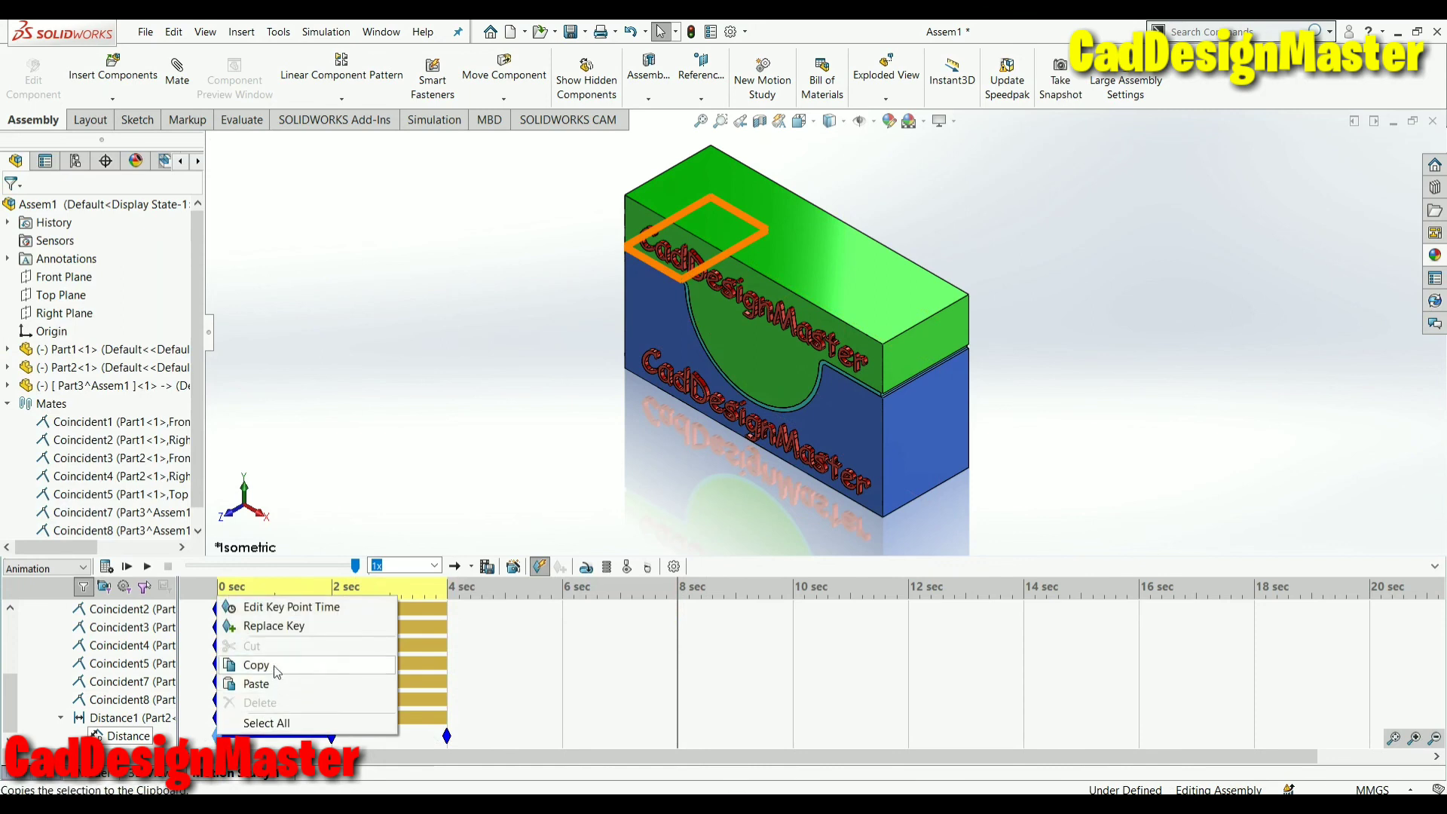
{"action": "left_click", "coordinate": [277, 672]}
{"action": "right_click", "coordinate": [565, 733]}
{"action": "left_click", "coordinate": [614, 683]}
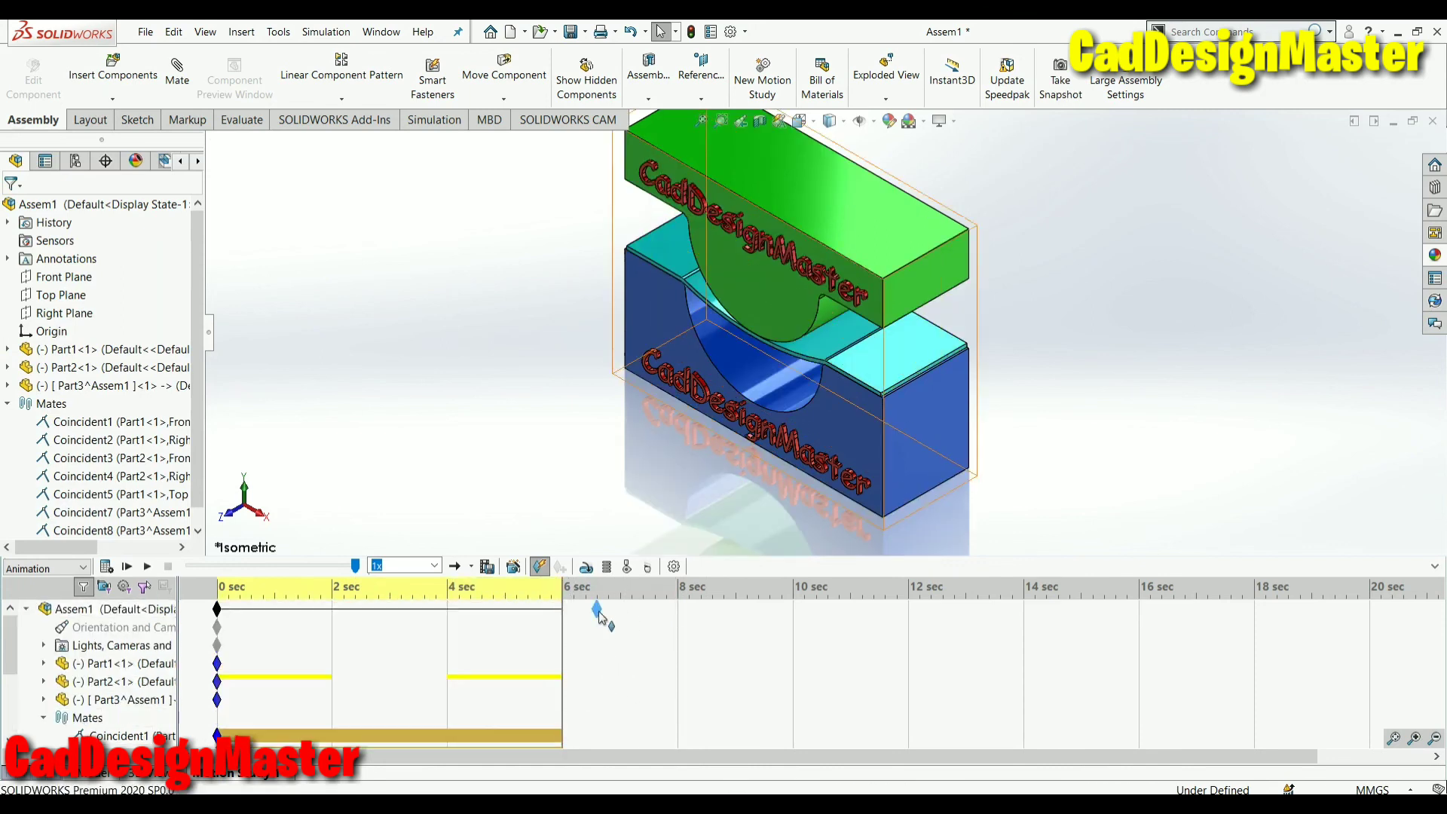
{"action": "scroll", "coordinate": [581, 671], "scroll_direction": "down", "scroll_amount": 3}
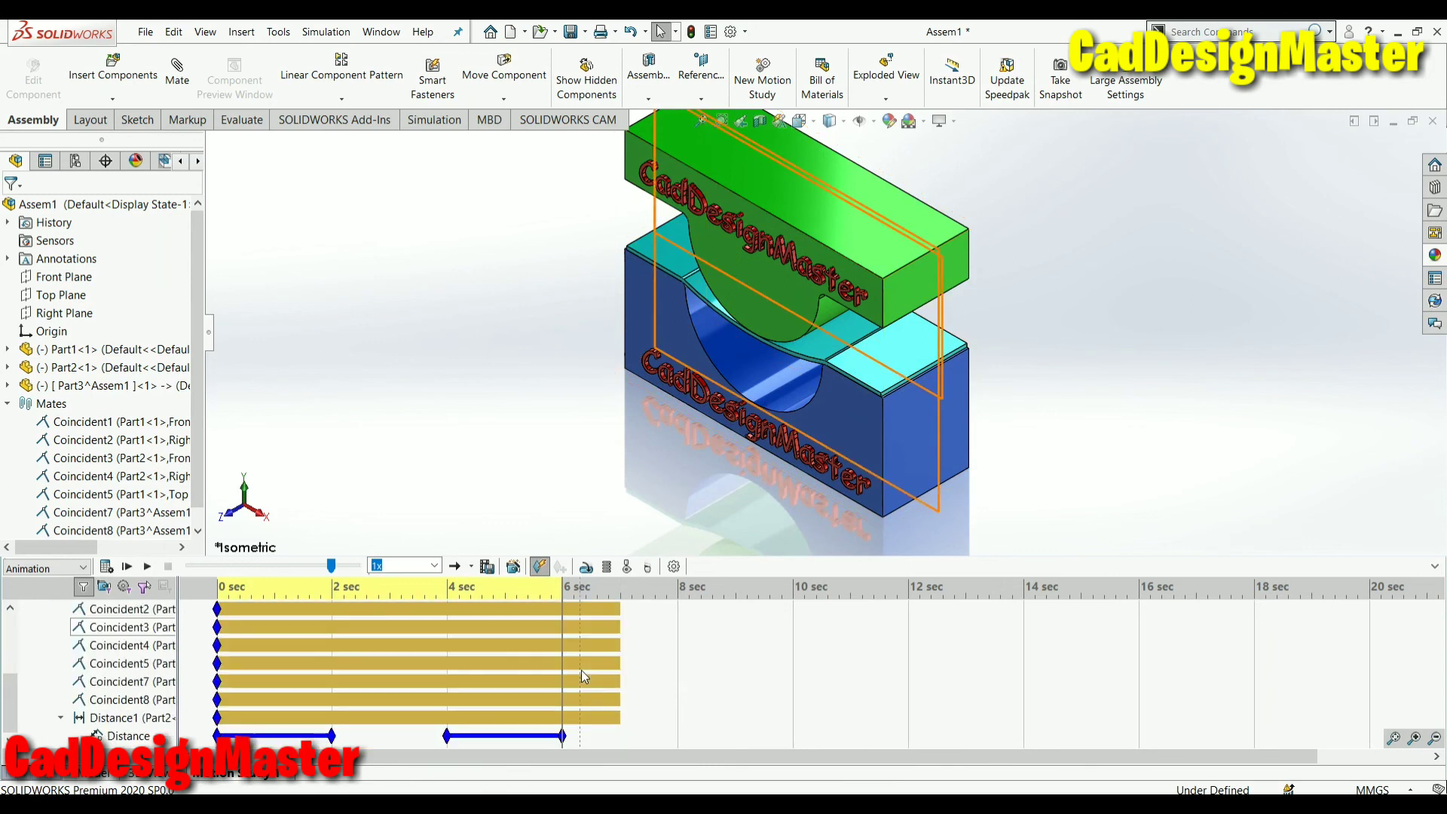
{"action": "left_click", "coordinate": [106, 566]}
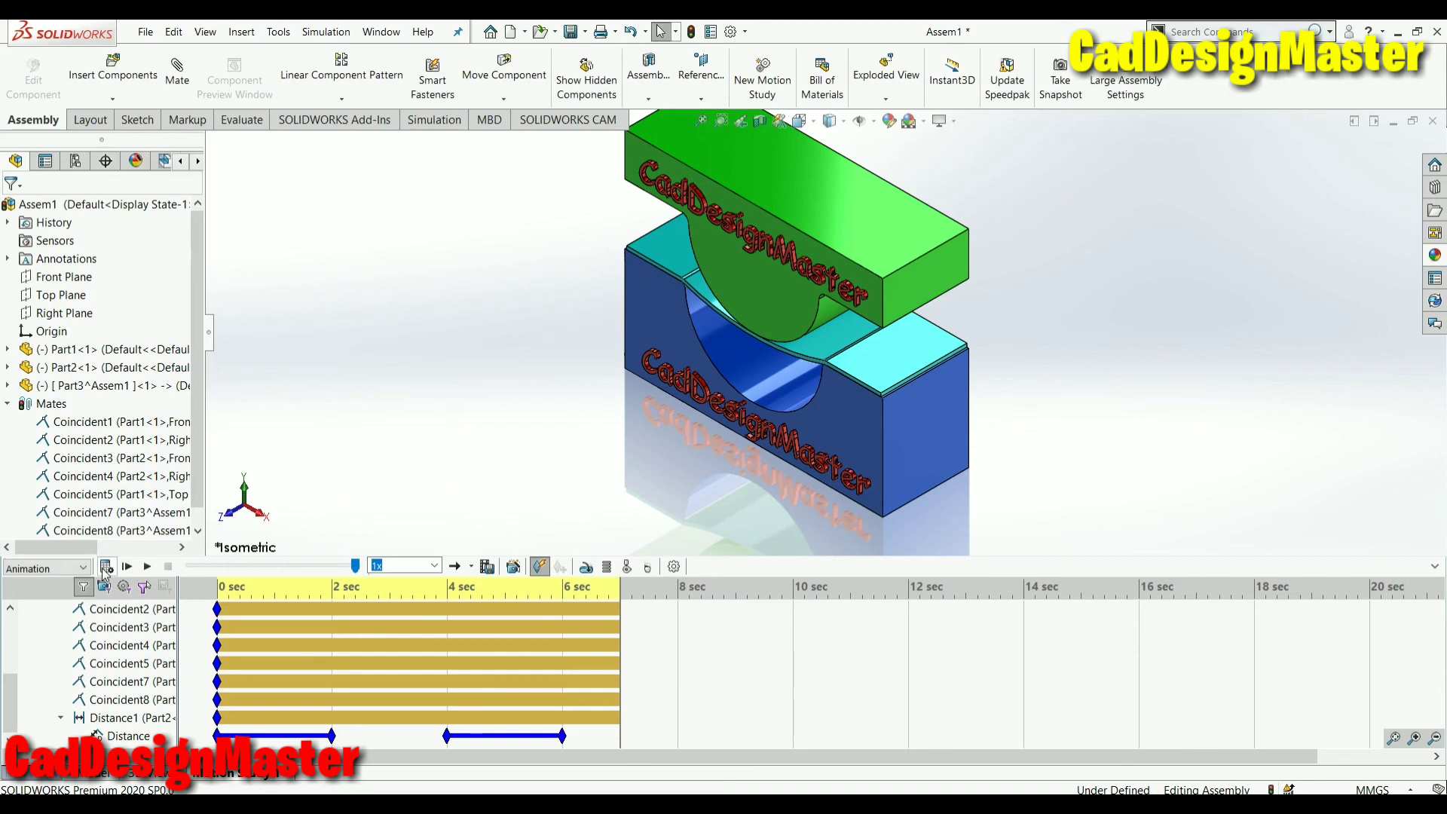
Play the open-and-close animation twice, then fit and rotate the assembly view
{"action": "left_click", "coordinate": [126, 566]}
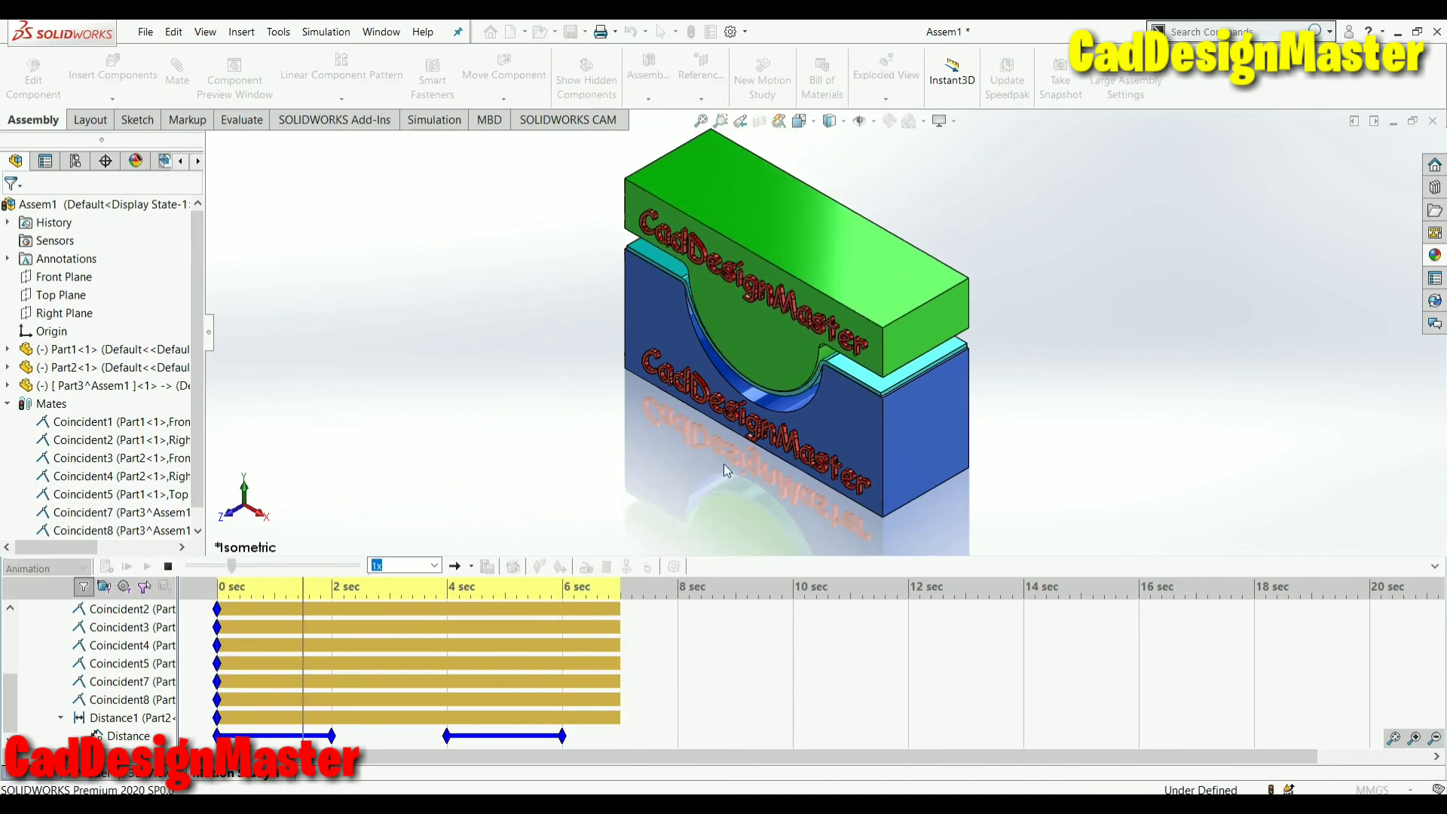
{"action": "scroll", "coordinate": [800, 398], "scroll_direction": "down", "scroll_amount": 3}
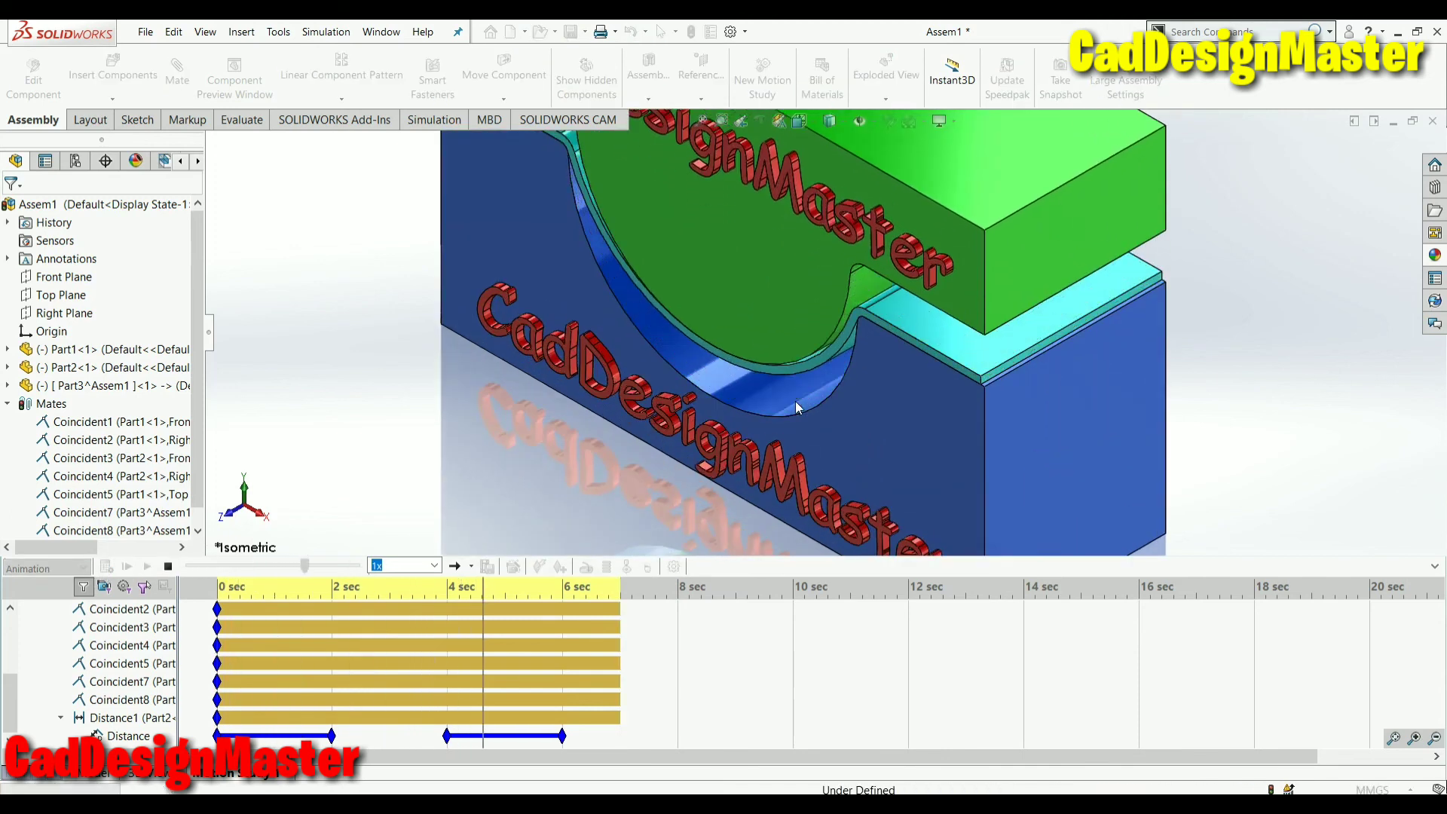
{"action": "scroll", "coordinate": [800, 407], "scroll_direction": "up", "scroll_amount": 3}
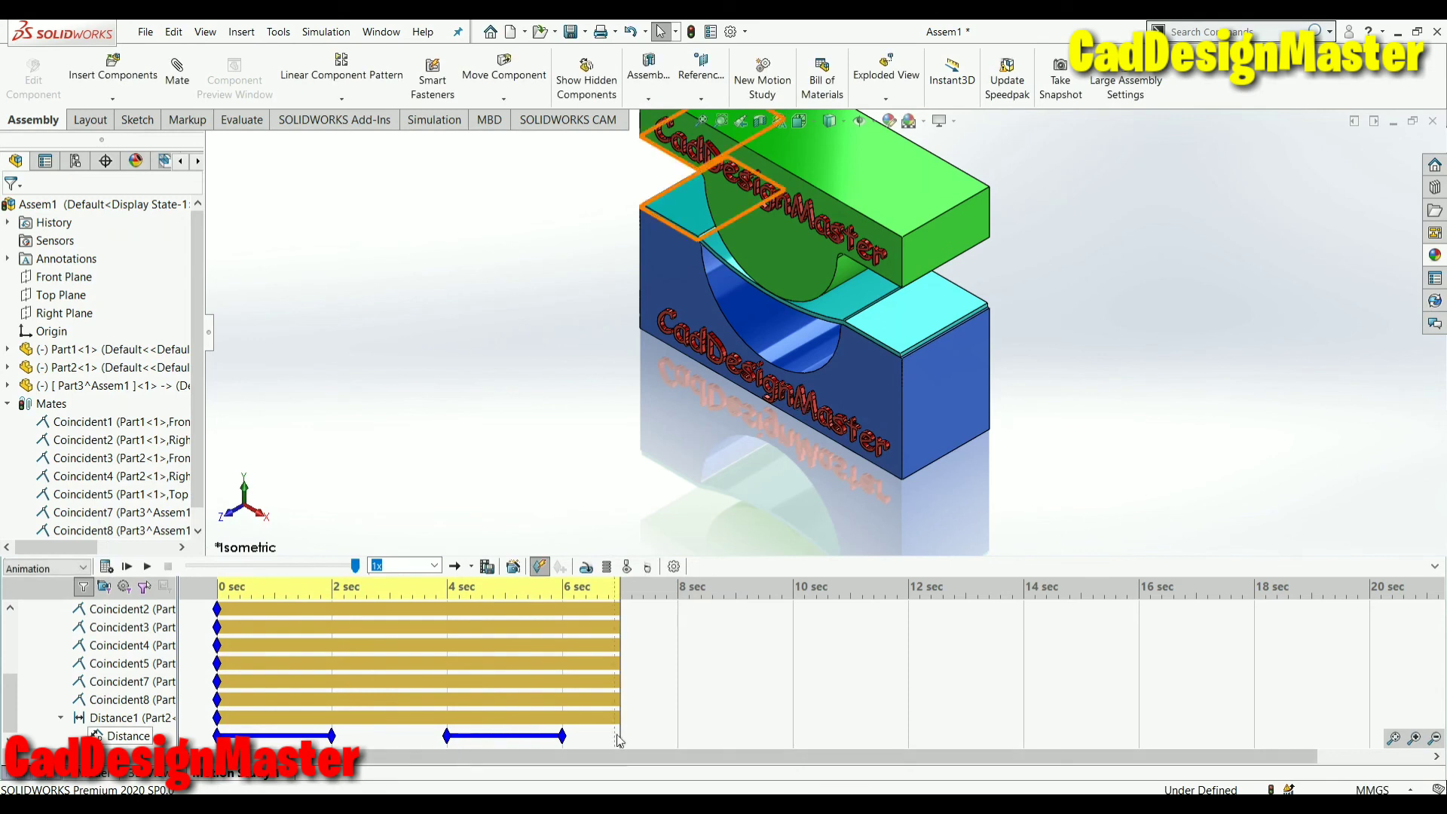
{"action": "left_click", "coordinate": [148, 566]}
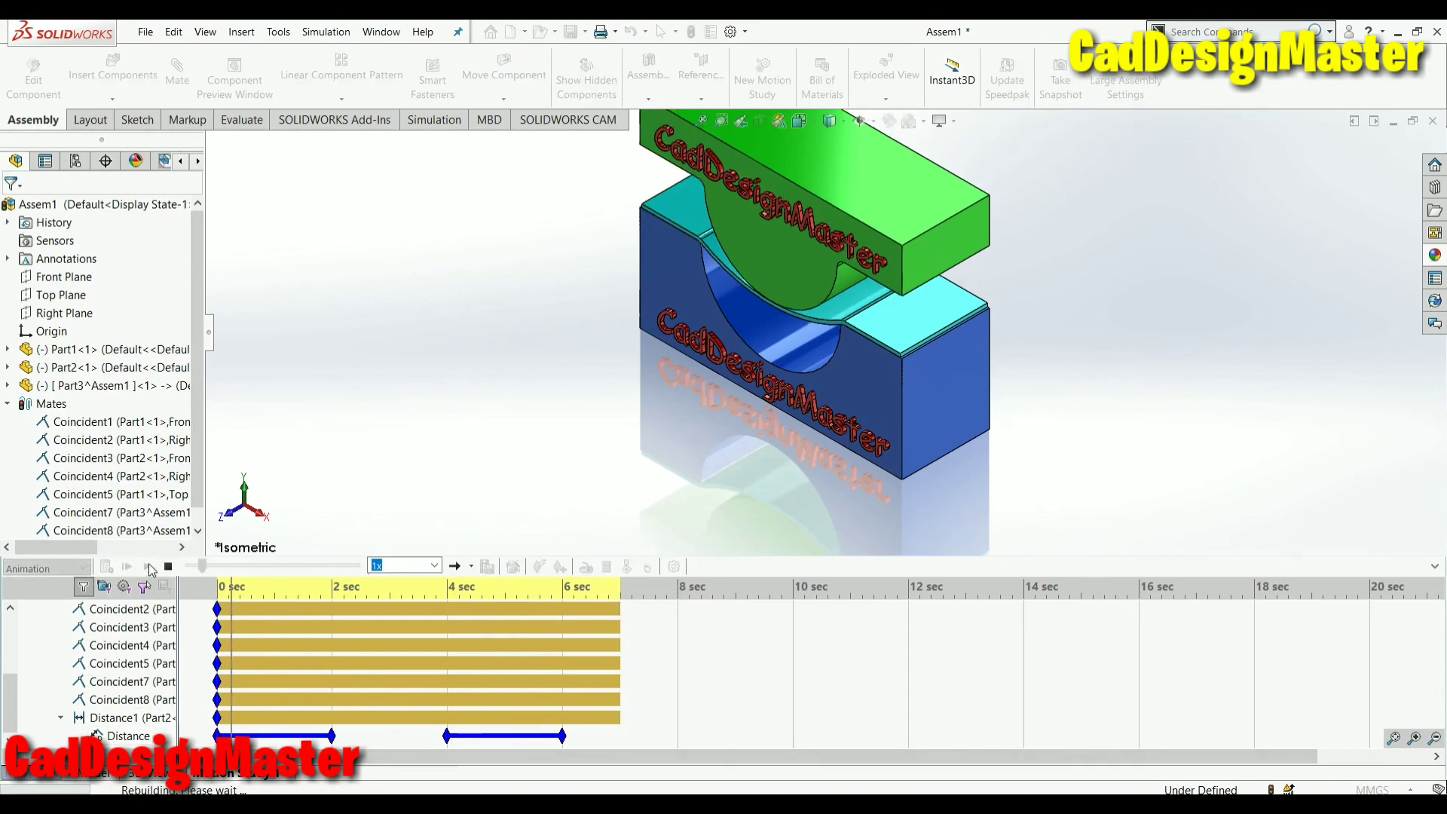
{"action": "scroll", "coordinate": [828, 360], "scroll_direction": "down", "scroll_amount": 3}
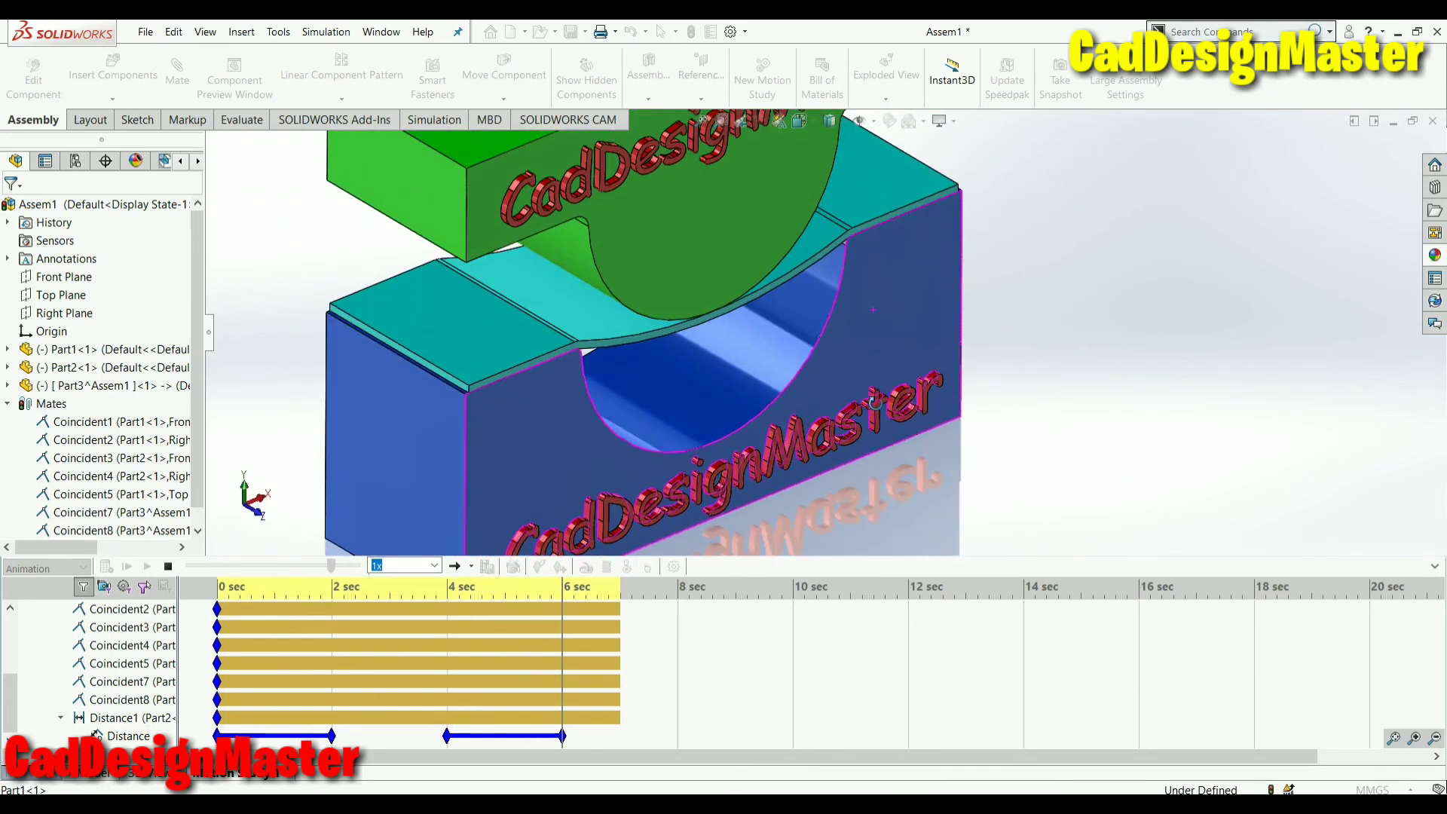
{"action": "key", "text": "f"}
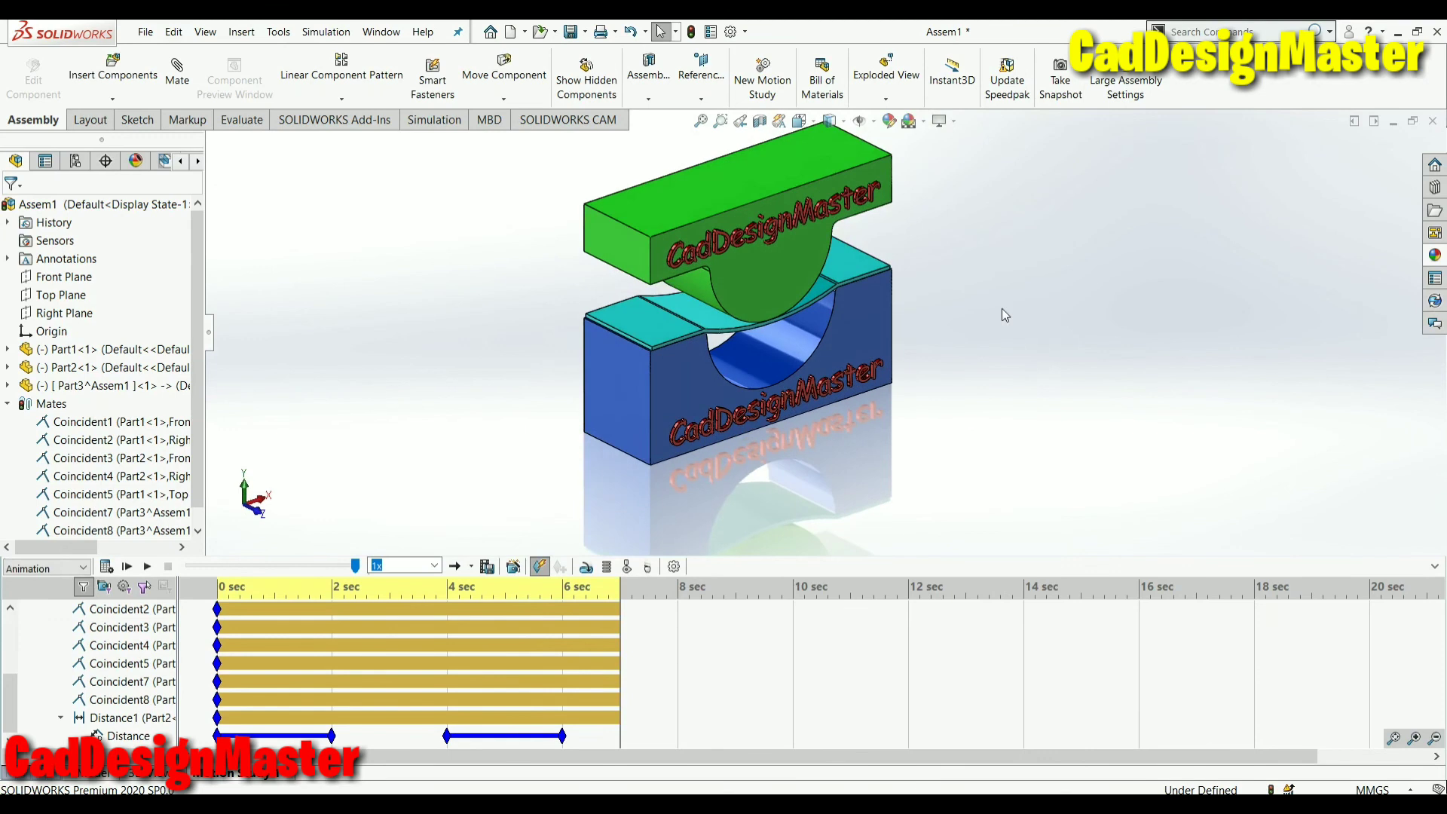
{"action": "middle_click_drag", "start_coordinate": [818, 320], "coordinate": [817, 392]}
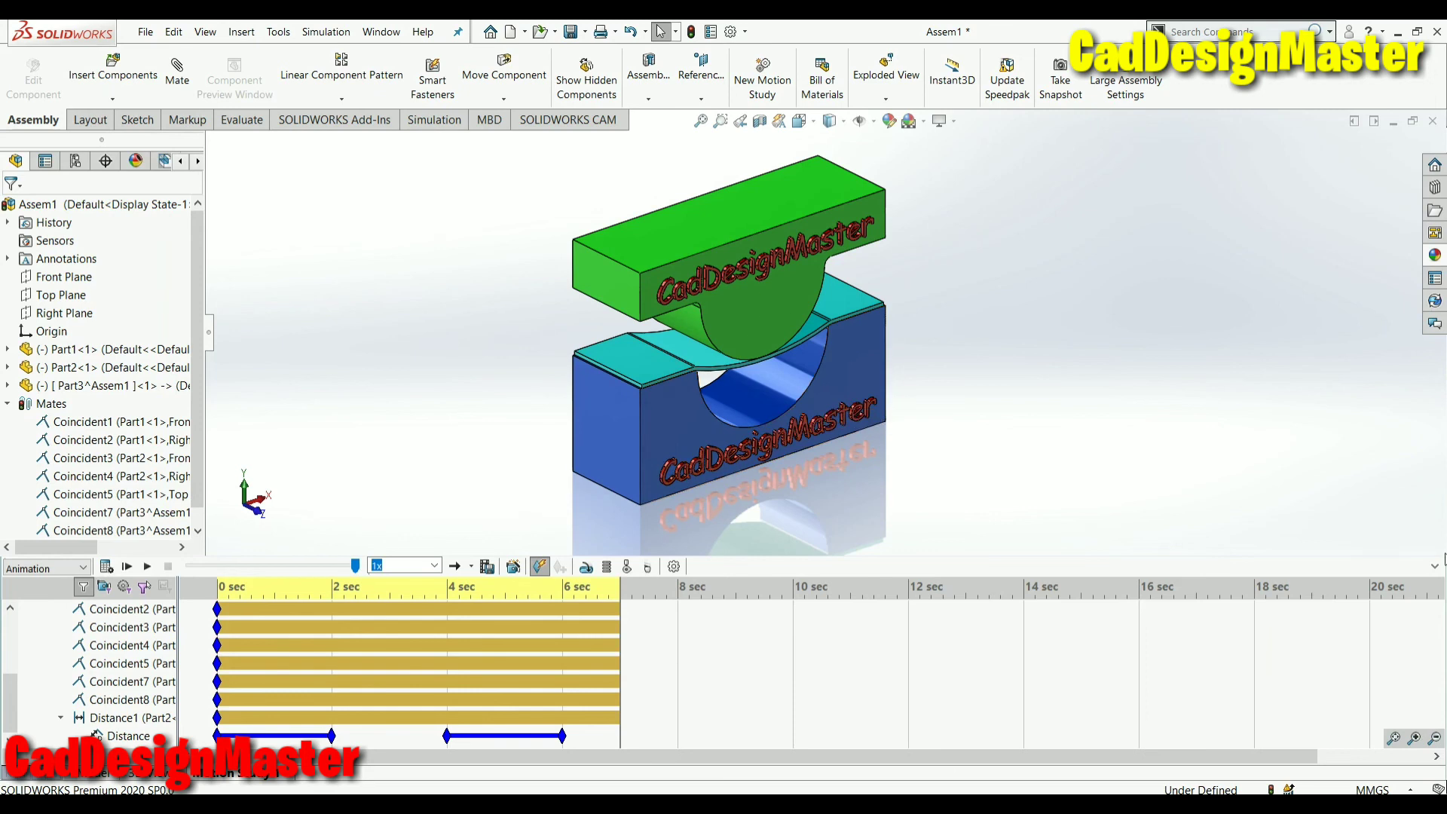
Hide the motion study timeline and show the channel's uploaded videos in the browser
{"action": "left_click", "coordinate": [1435, 566]}
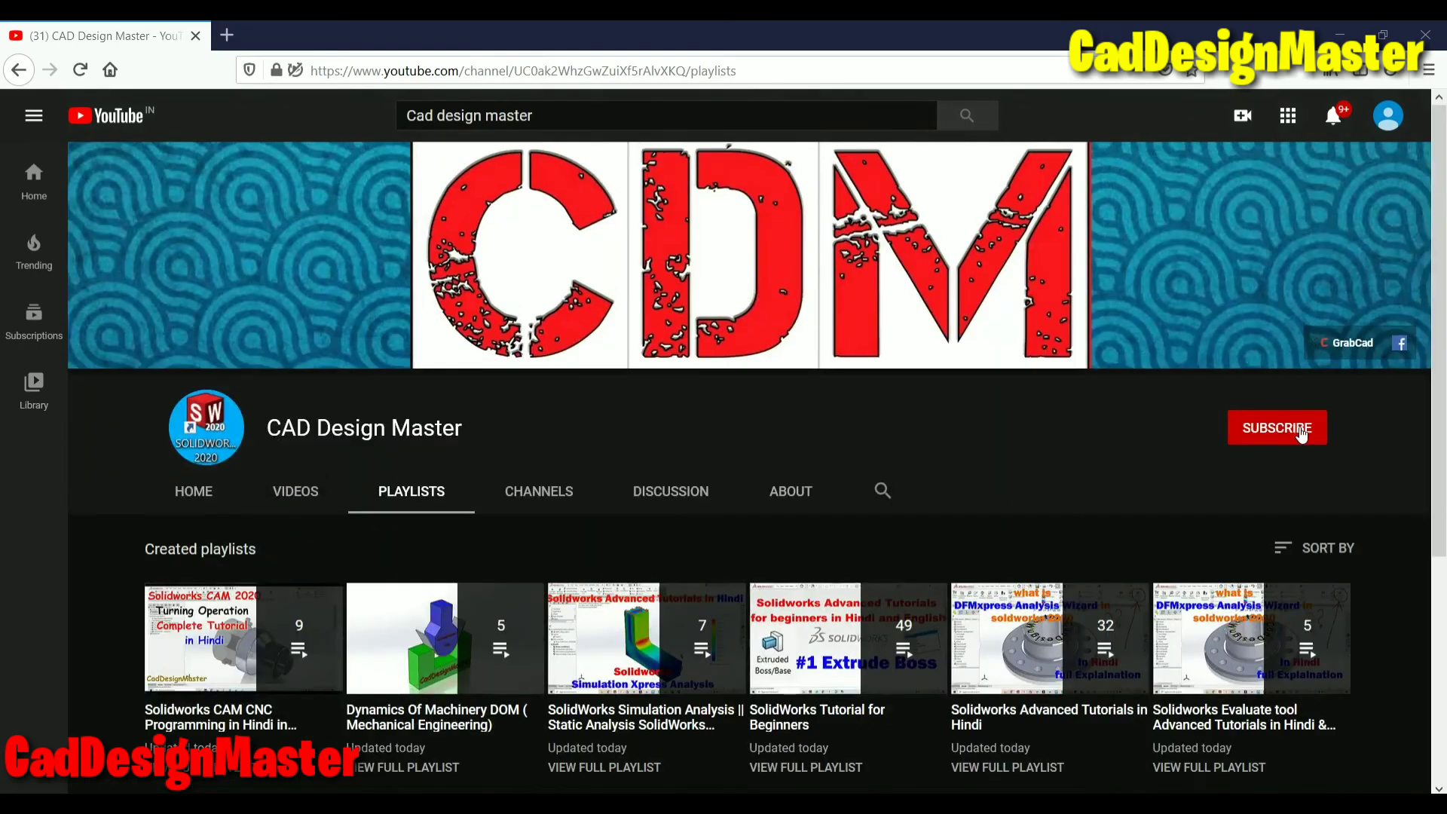
{"action": "scroll", "coordinate": [1351, 431], "scroll_direction": "down", "scroll_amount": 5}
{"action": "scroll", "coordinate": [295, 466], "scroll_direction": "up", "scroll_amount": 5}
{"action": "left_click", "coordinate": [295, 466]}
{"action": "scroll", "coordinate": [635, 527], "scroll_direction": "down", "scroll_amount": 3}
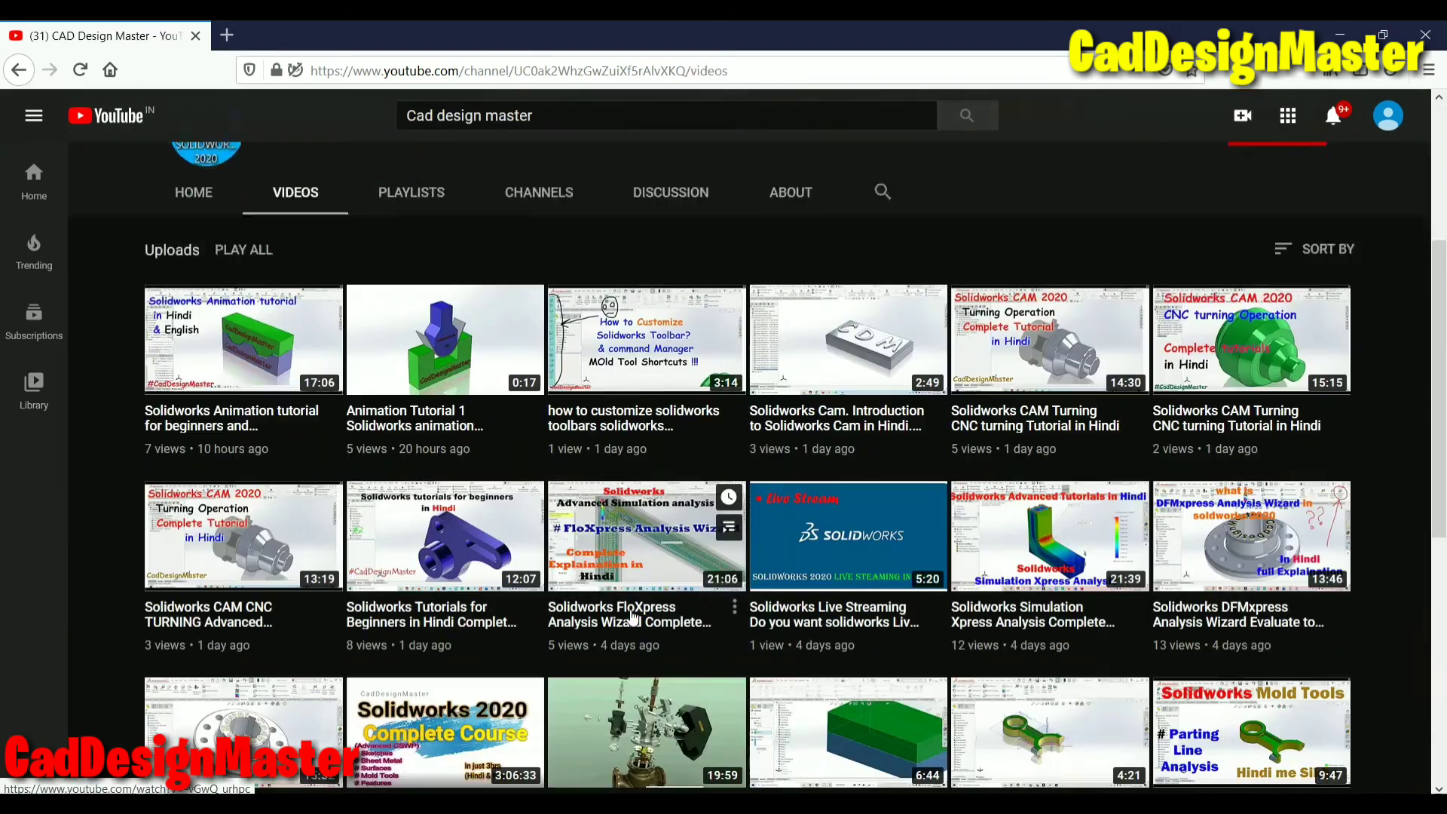